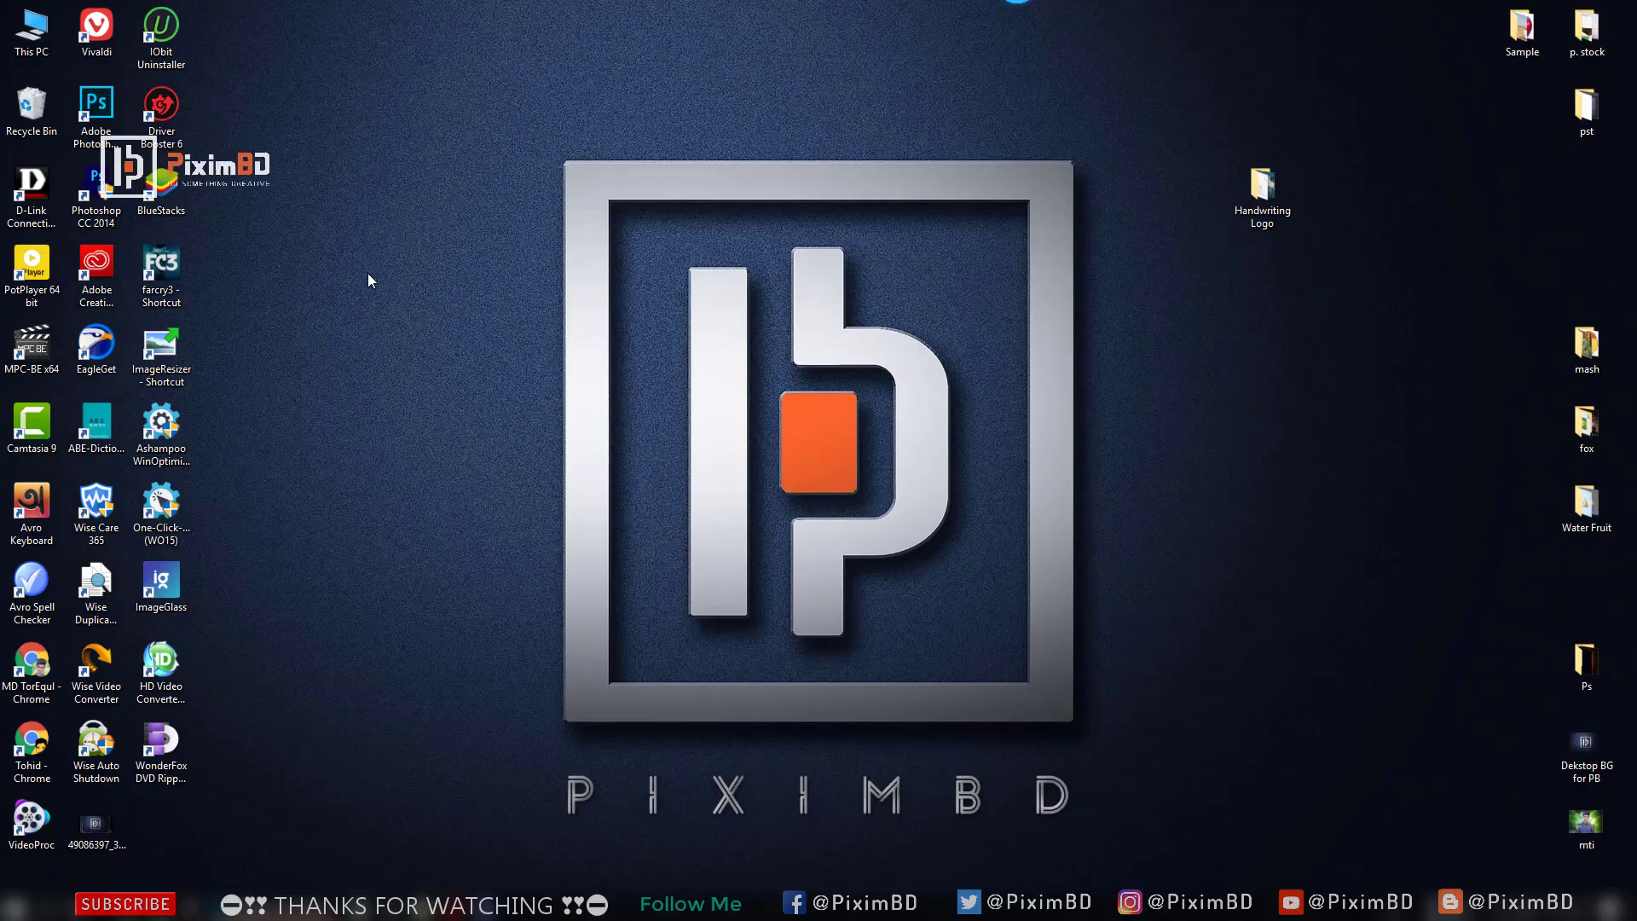
Refresh the desktop twice from its context menu.
{"action": "right_click", "coordinate": [377, 182]}
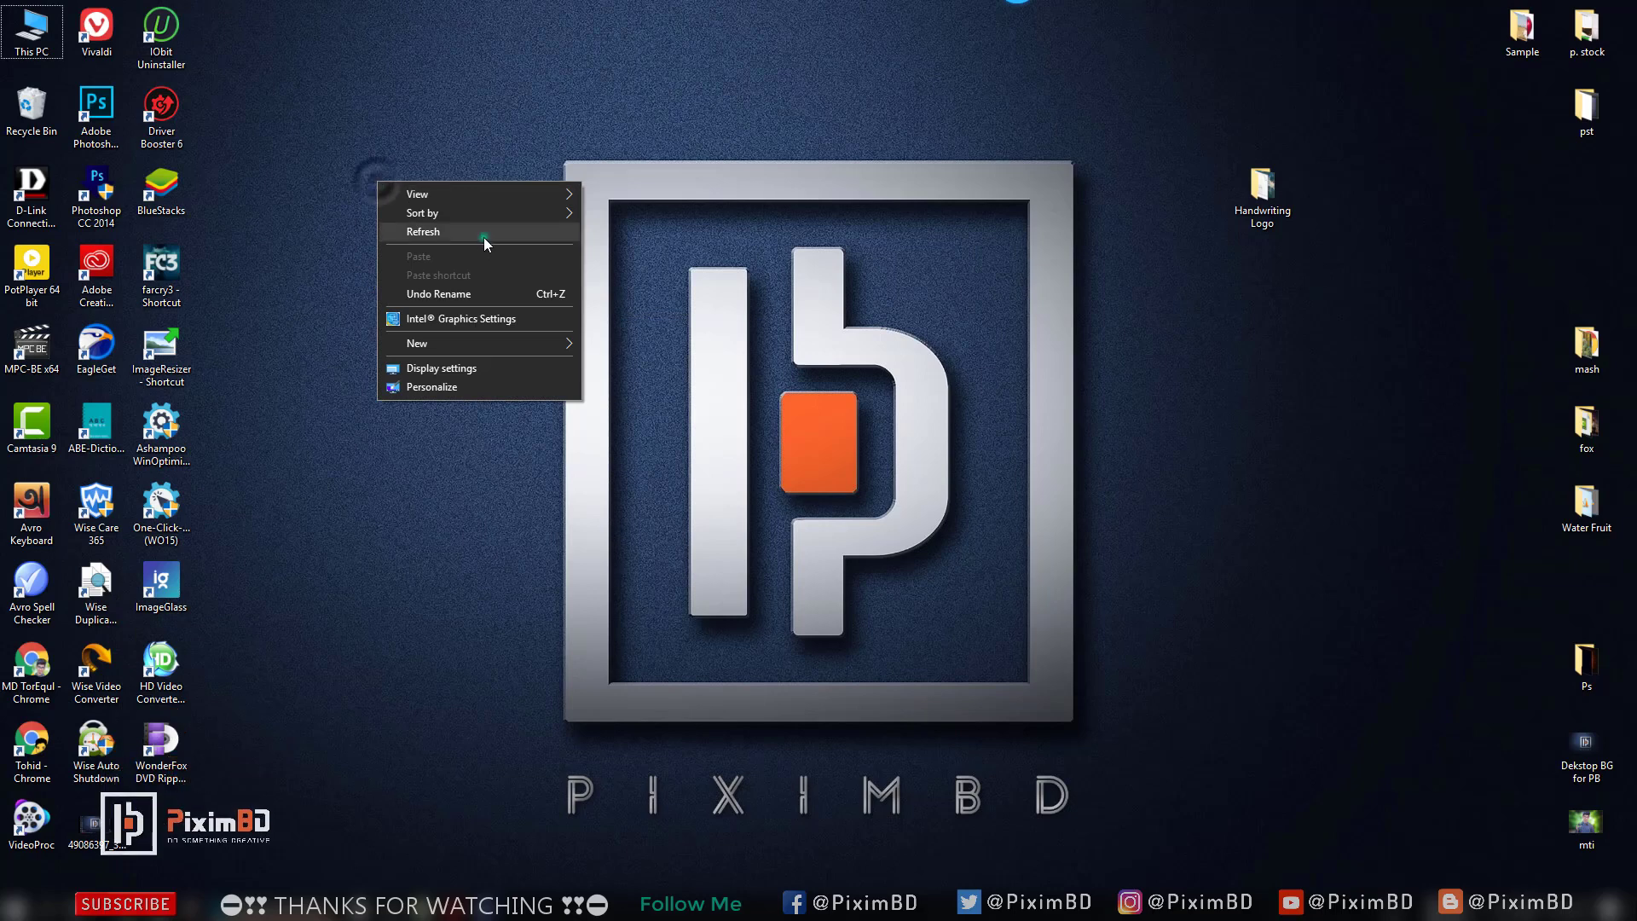
{"action": "left_click", "coordinate": [484, 237]}
{"action": "right_click", "coordinate": [475, 202]}
{"action": "left_click", "coordinate": [525, 251]}
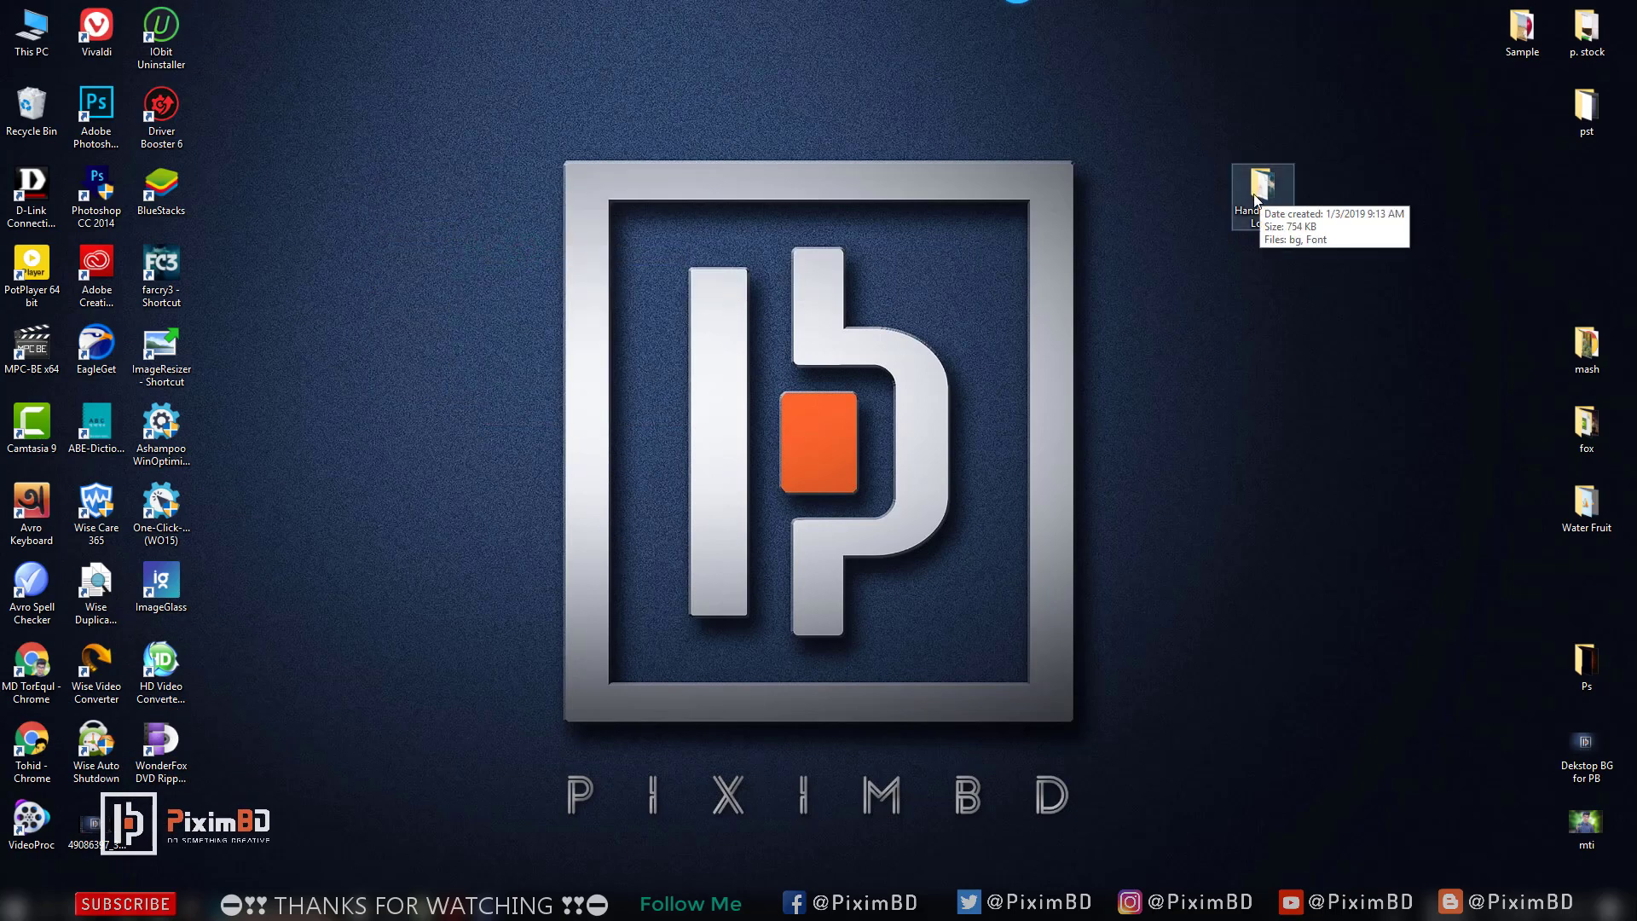
Install the Font file from the Handwriting Logo folder, replacing the existing Harmony font.
{"action": "left_click_drag", "start_coordinate": [1204, 137], "coordinate": [1336, 259]}
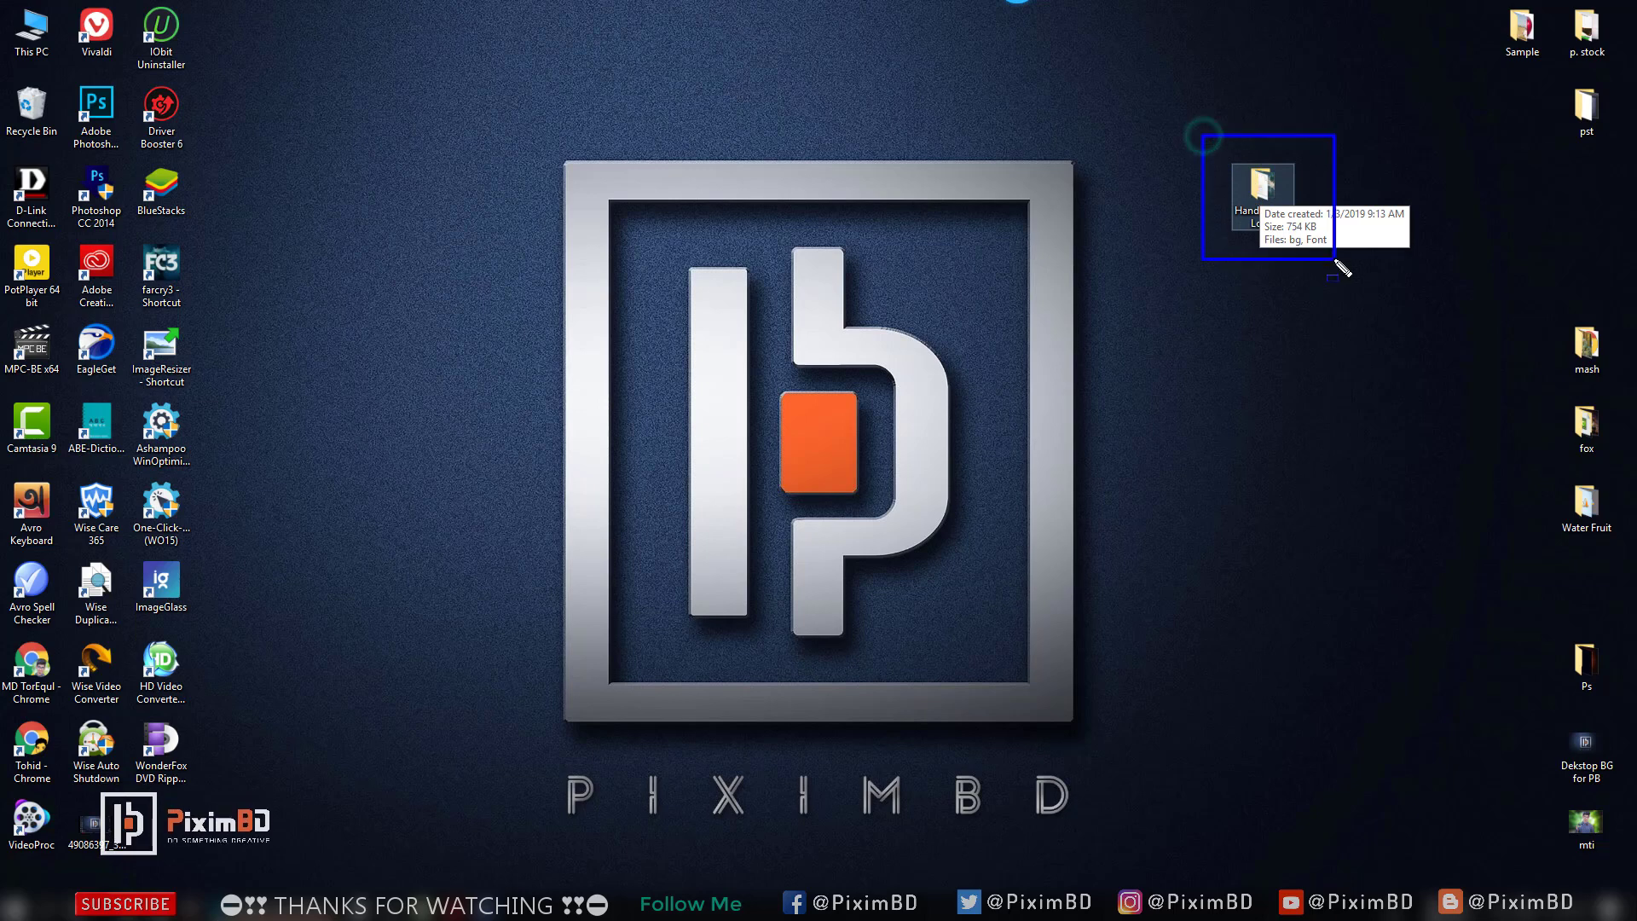
{"action": "double_click", "coordinate": [1263, 185]}
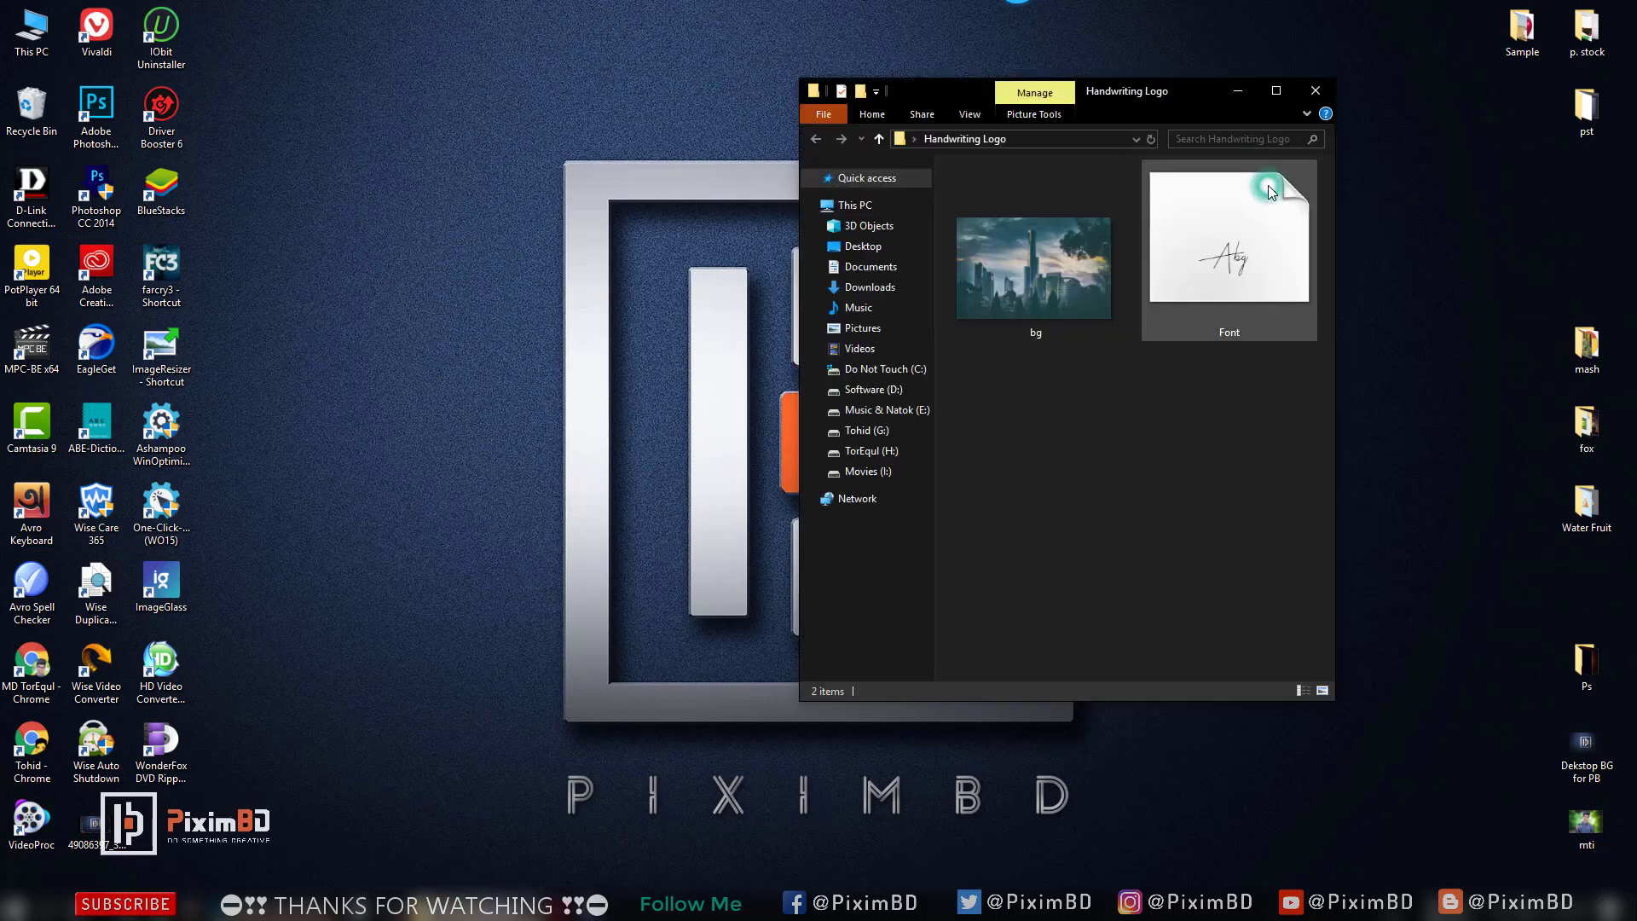
{"action": "left_click", "coordinate": [1244, 244]}
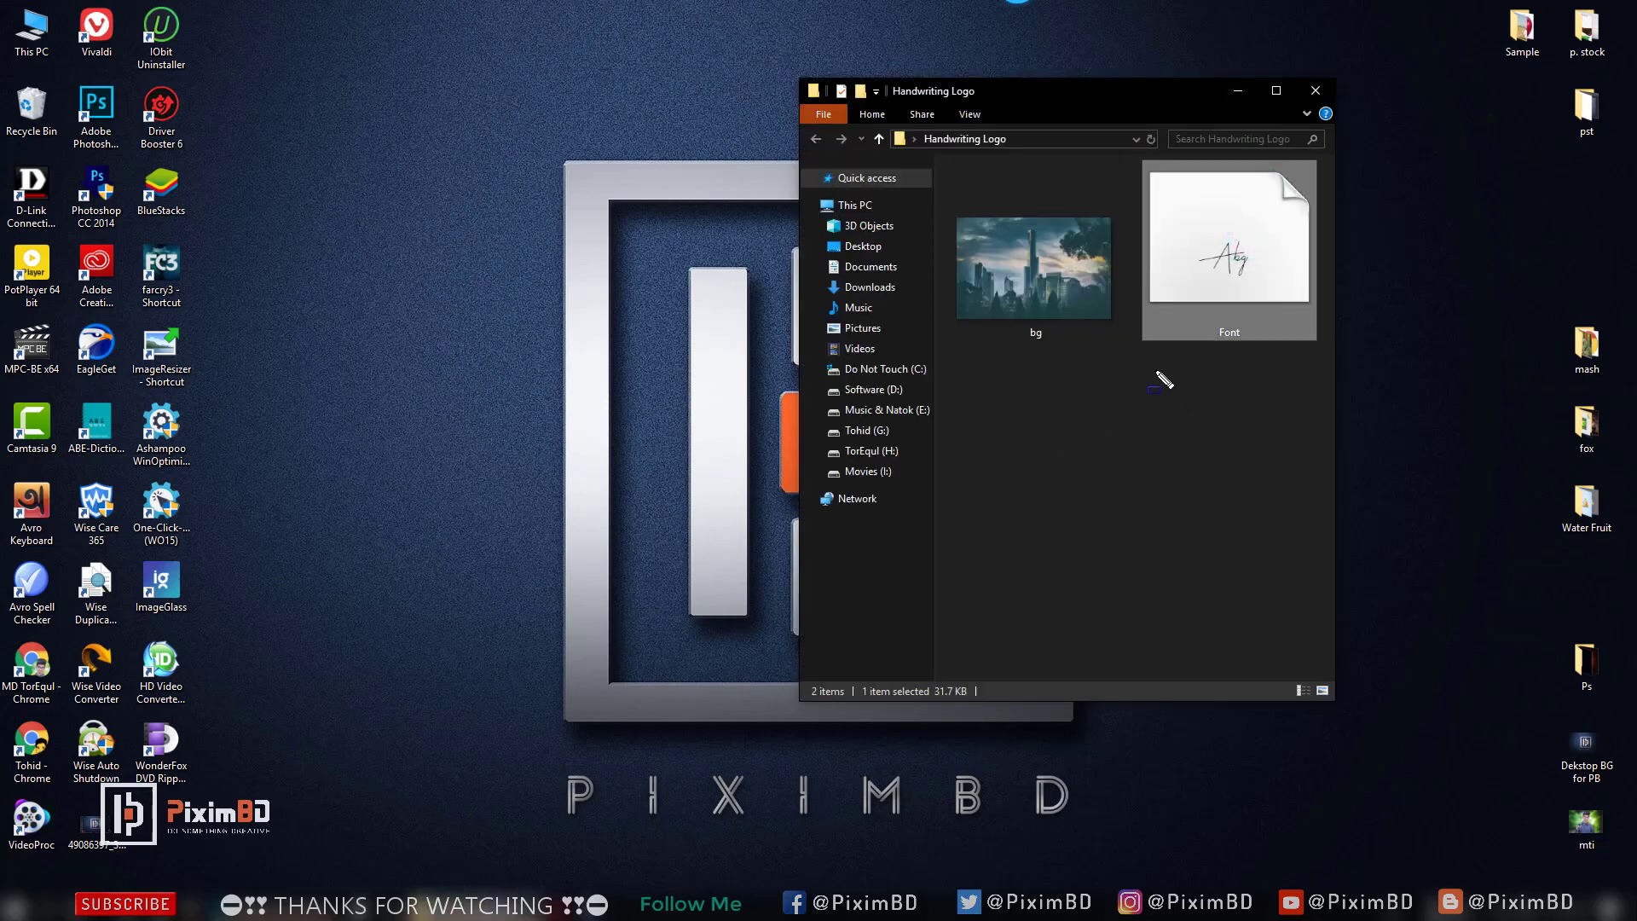
{"action": "left_click_drag", "start_coordinate": [1264, 234], "coordinate": [1178, 271]}
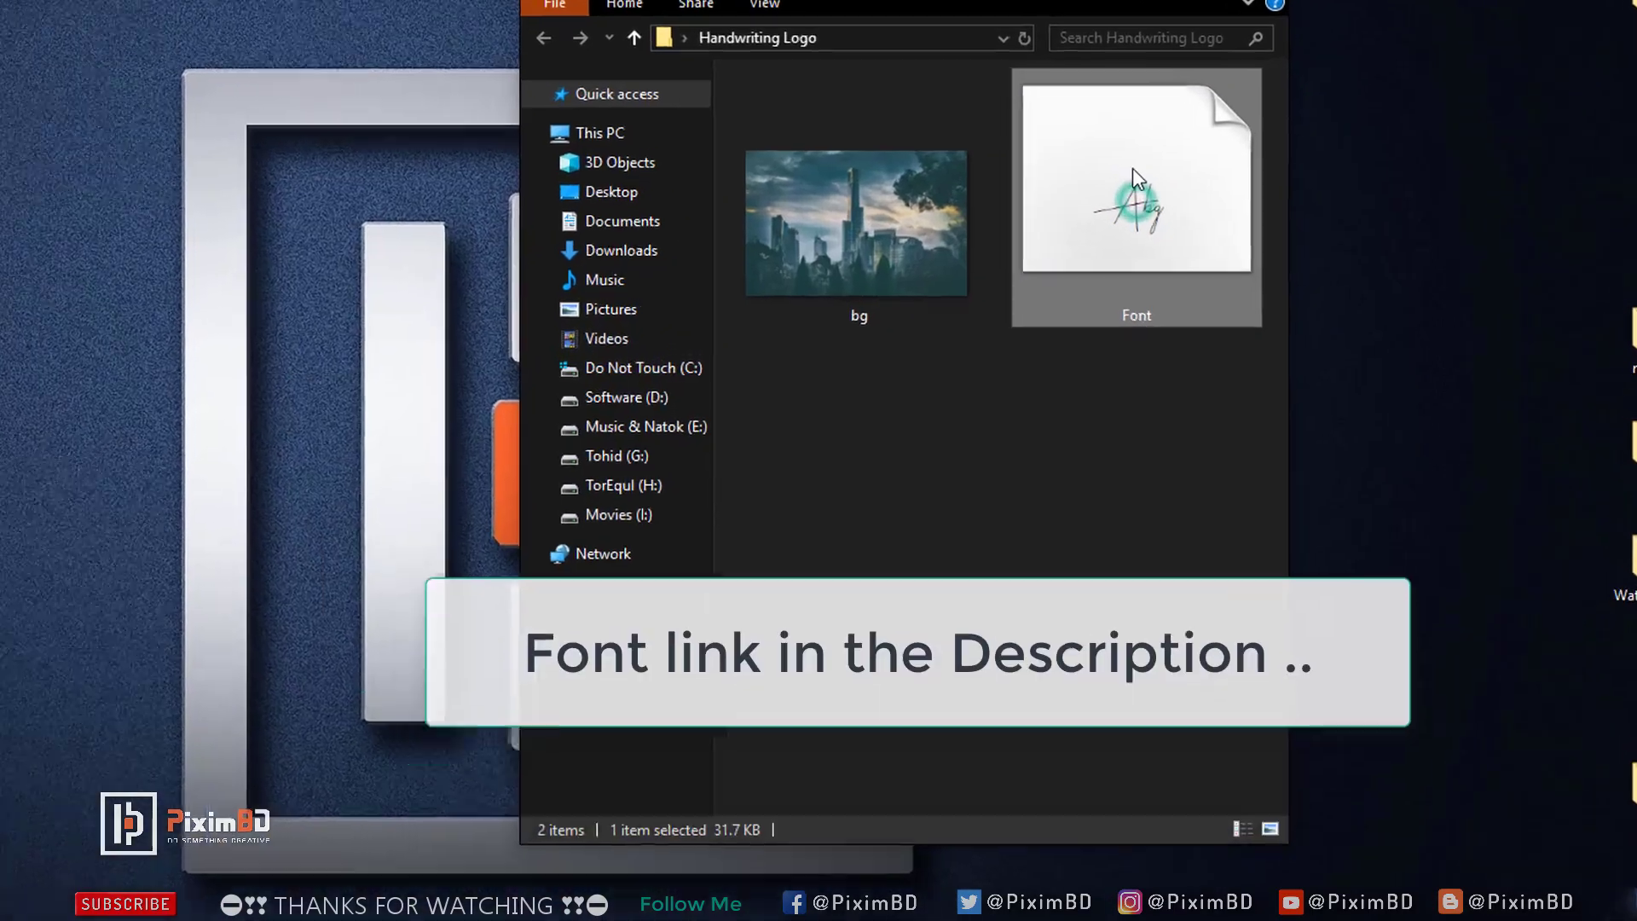
{"action": "right_click", "coordinate": [1228, 230]}
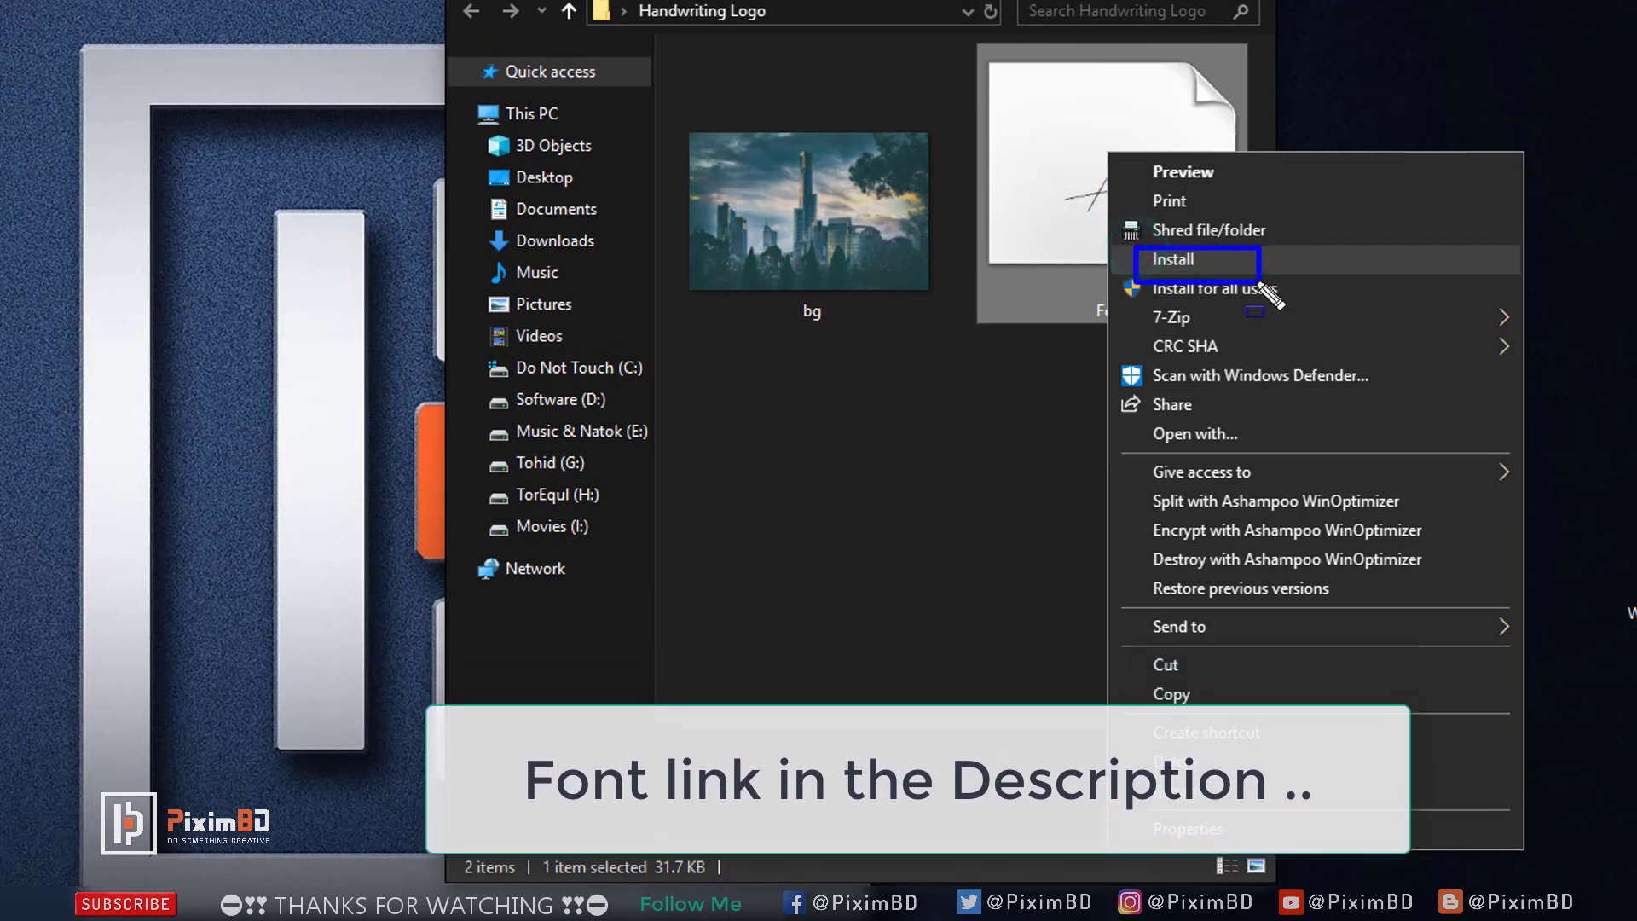
{"action": "left_click", "coordinate": [1221, 271]}
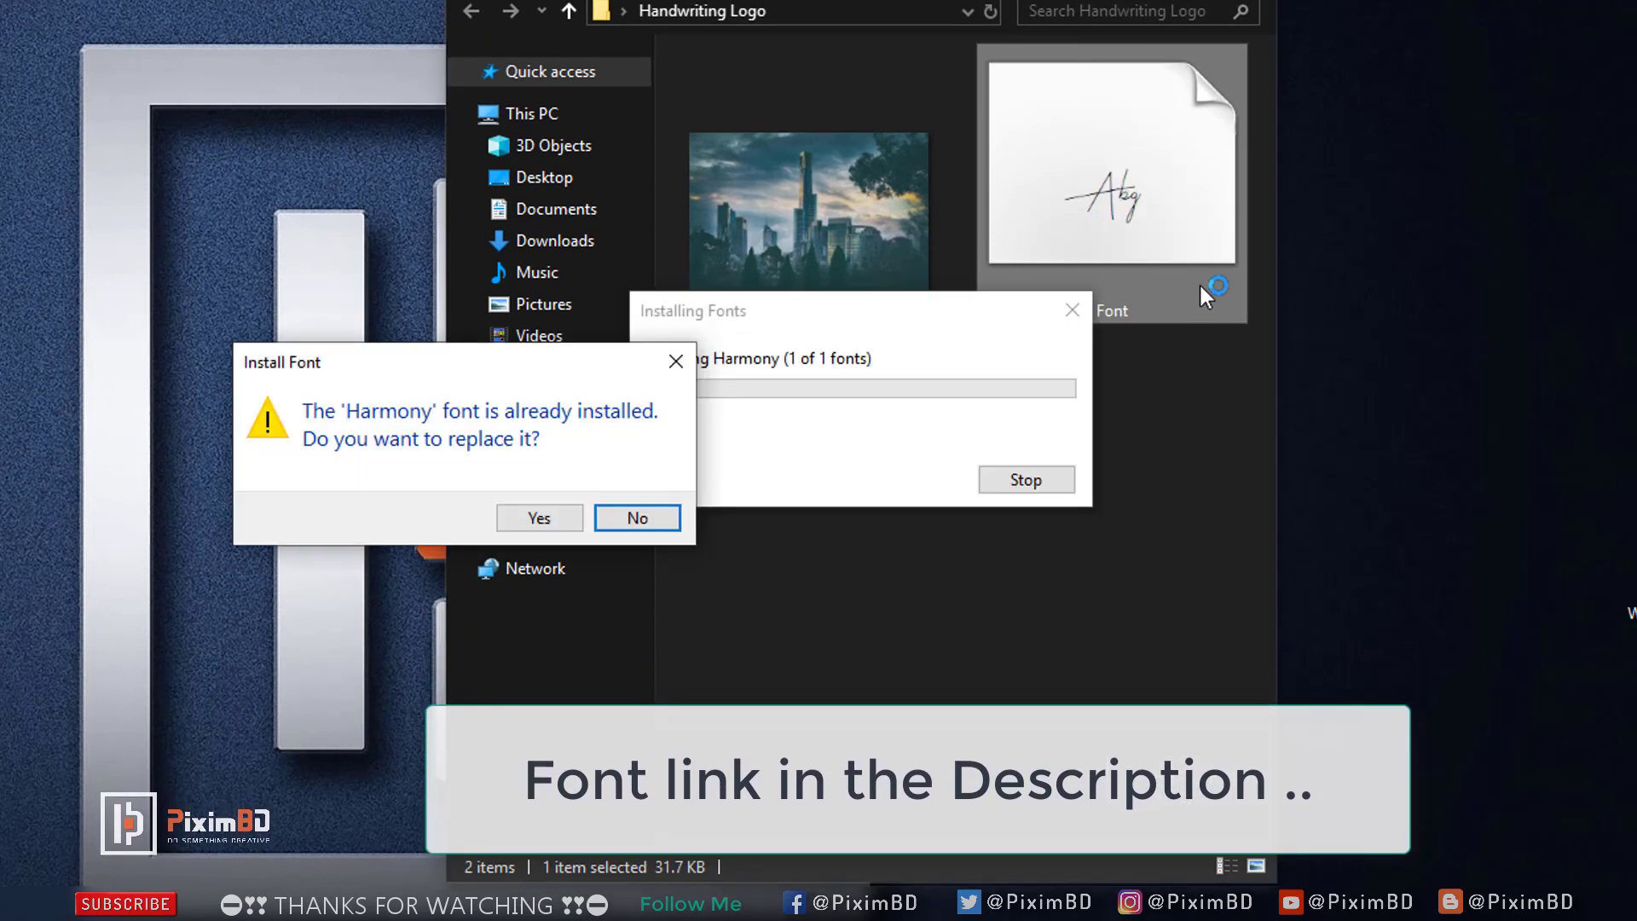
{"action": "left_click", "coordinate": [545, 522]}
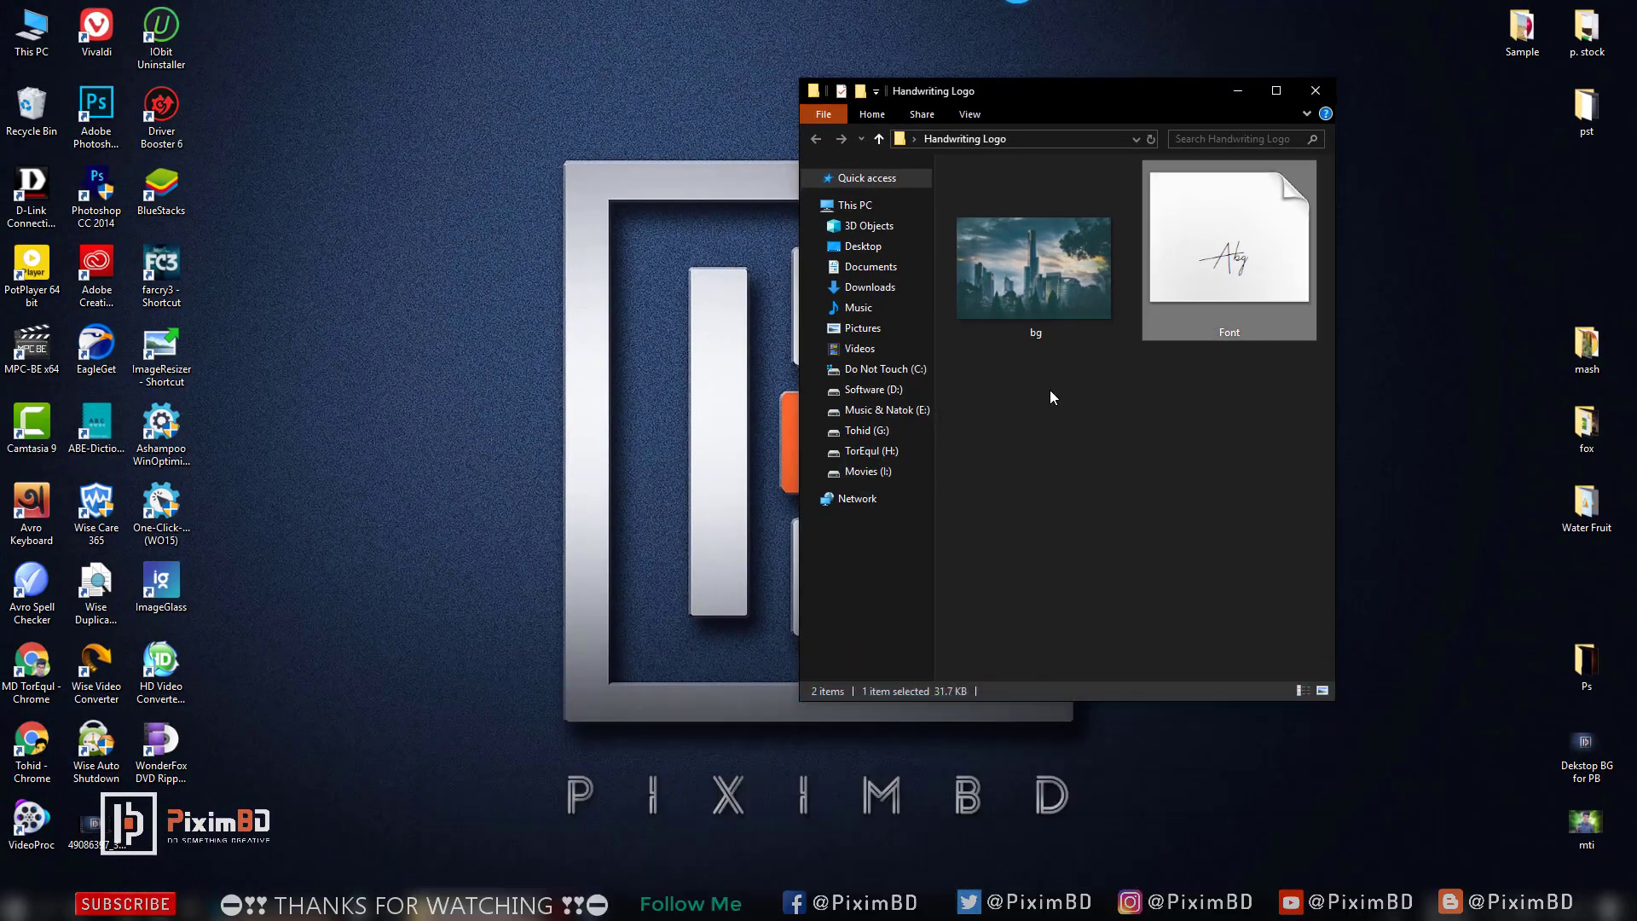
Put away the folder window, refresh the desktop and launch Adobe Photoshop.
{"action": "left_click", "coordinate": [1241, 91]}
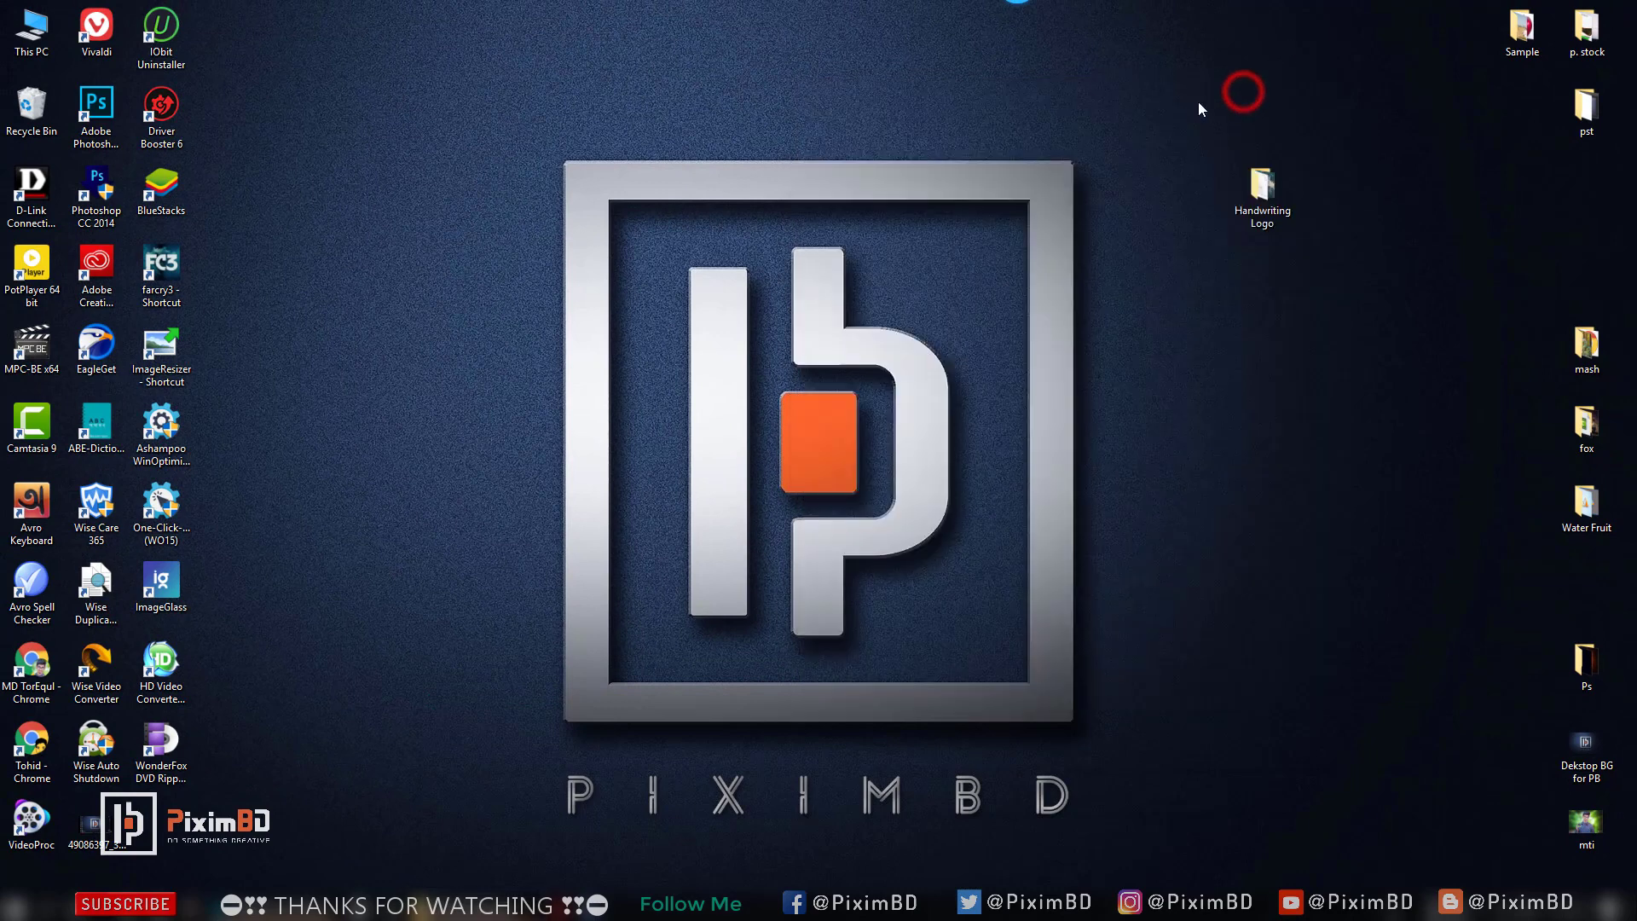
{"action": "right_click", "coordinate": [1107, 68]}
{"action": "left_click", "coordinate": [1095, 121]}
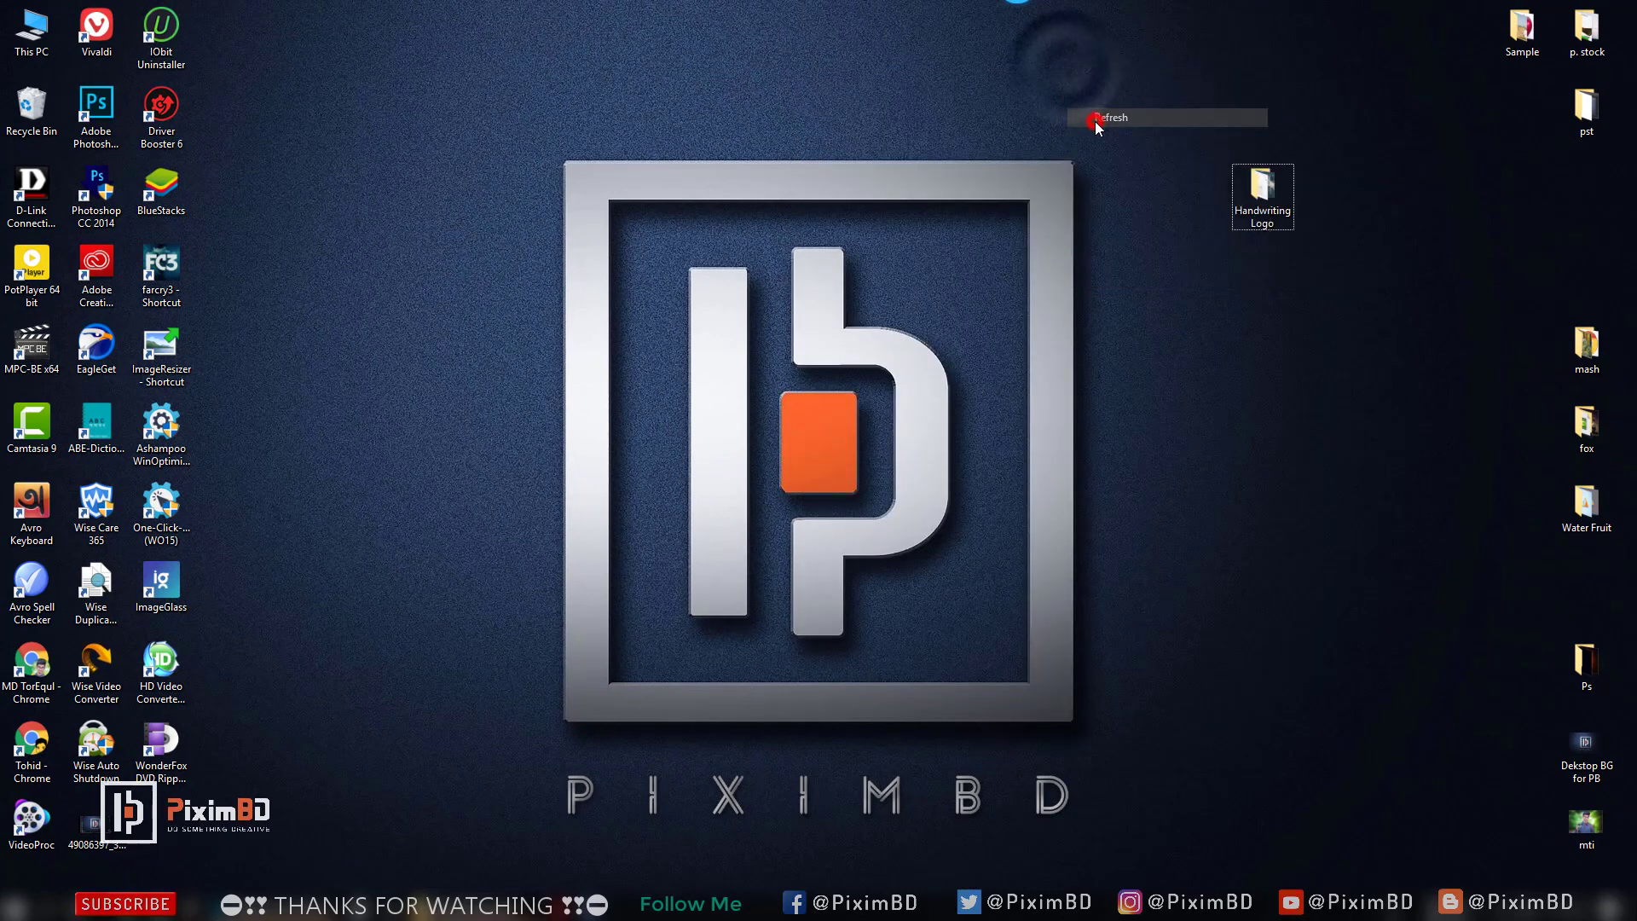
{"action": "double_click", "coordinate": [105, 106]}
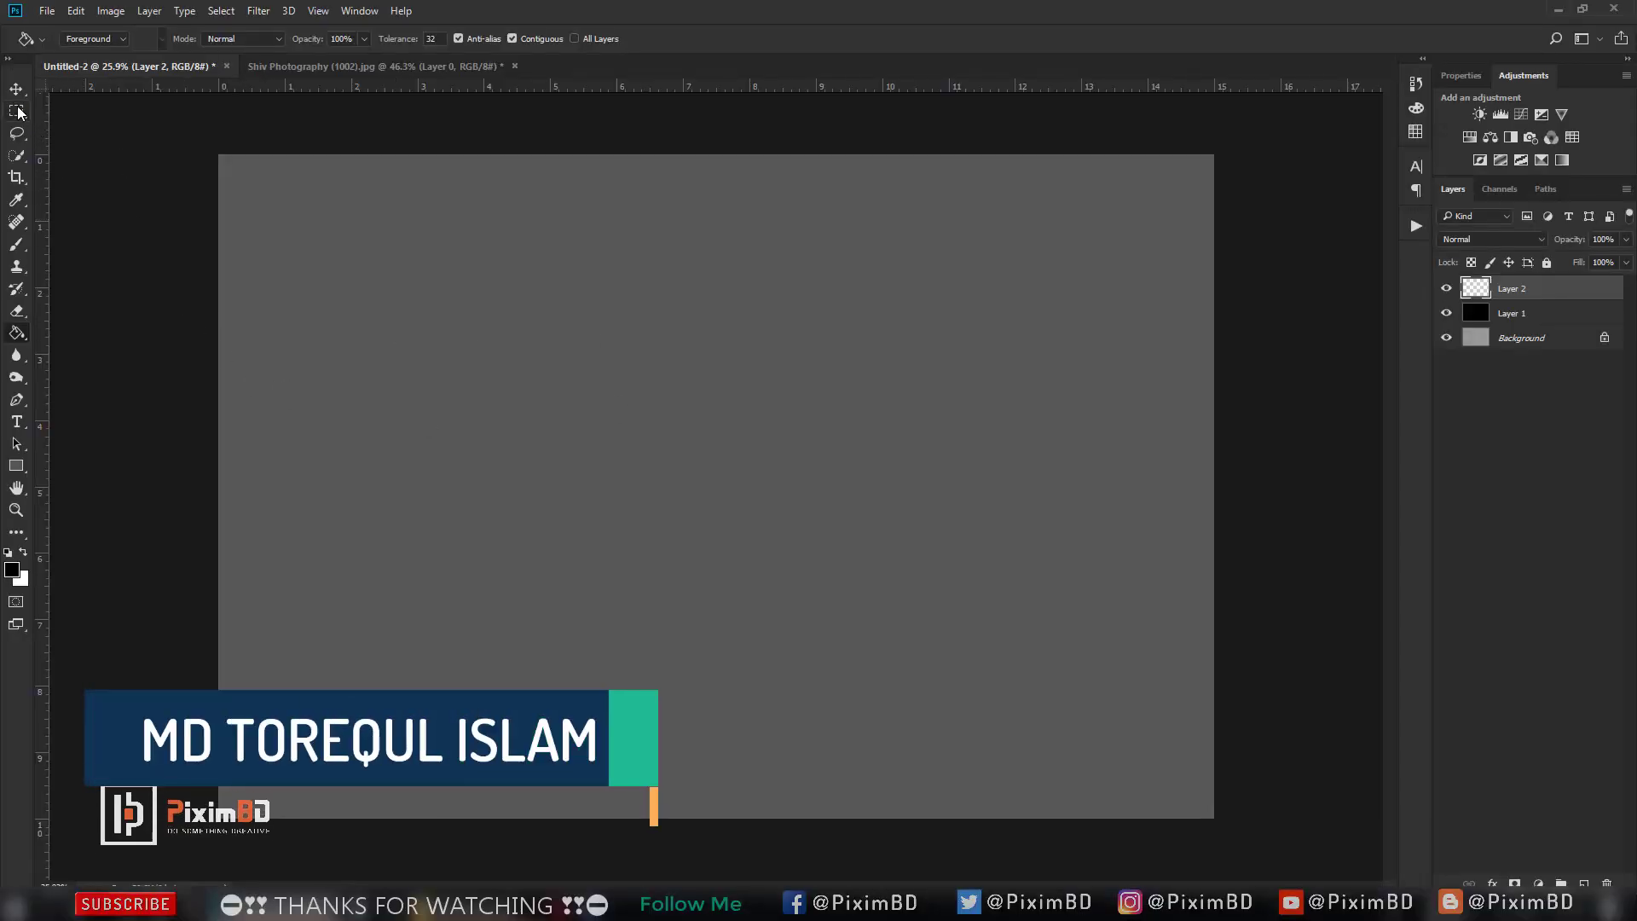
Toggle the Untitled-2 layers off and back on so all three layers show.
{"action": "left_click", "coordinate": [16, 111]}
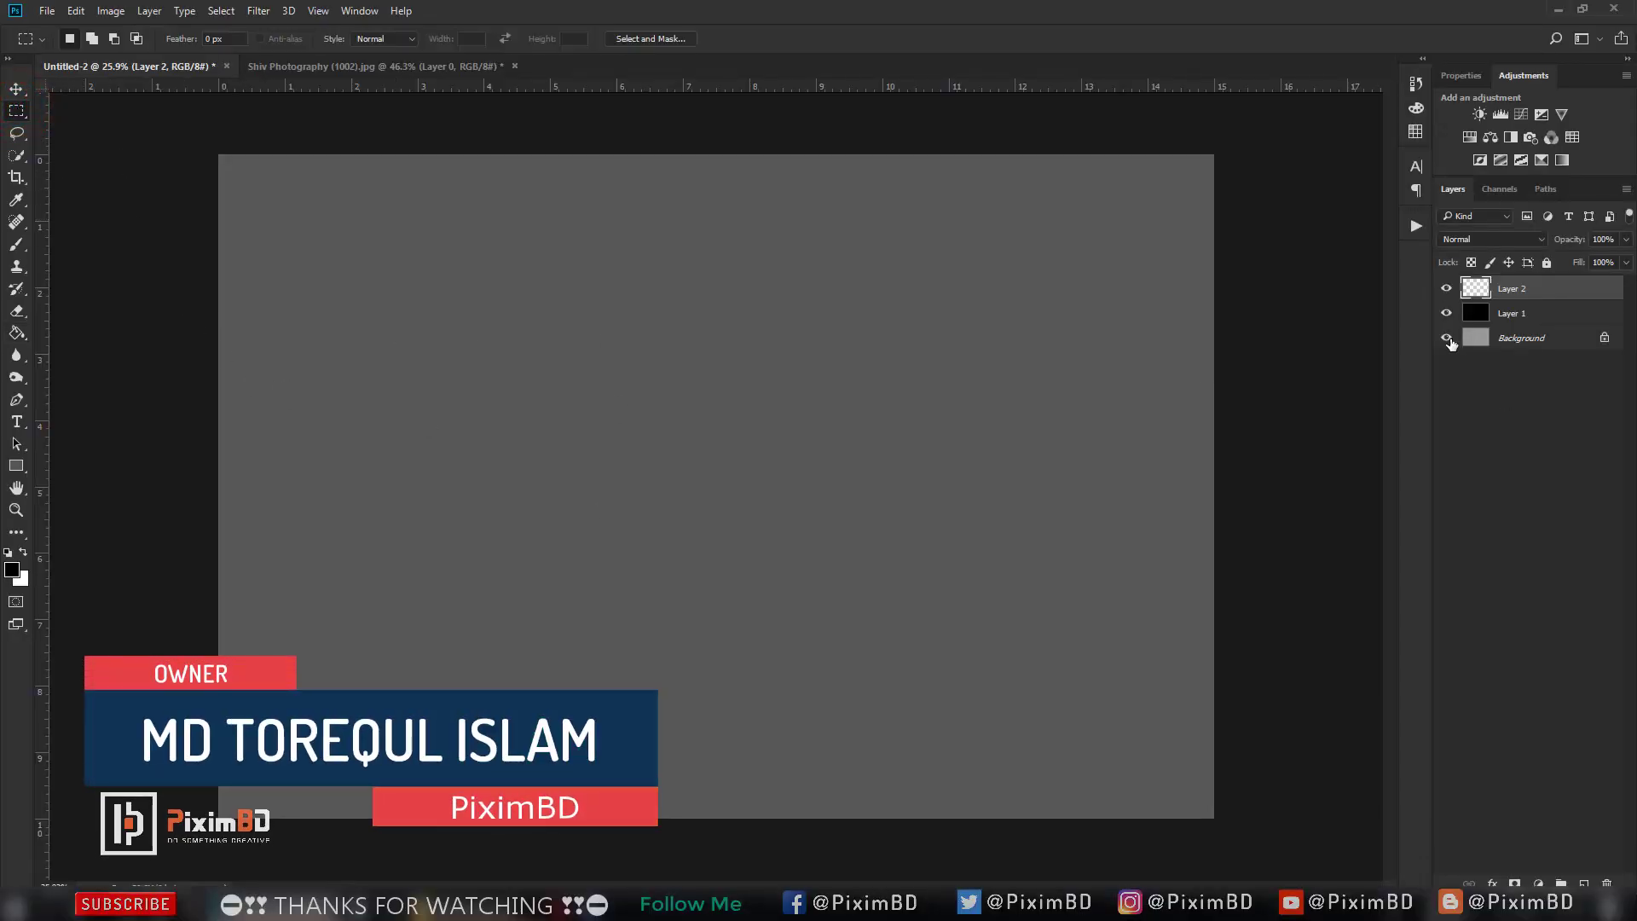
{"action": "left_click", "coordinate": [1447, 289]}
{"action": "left_click", "coordinate": [1445, 337]}
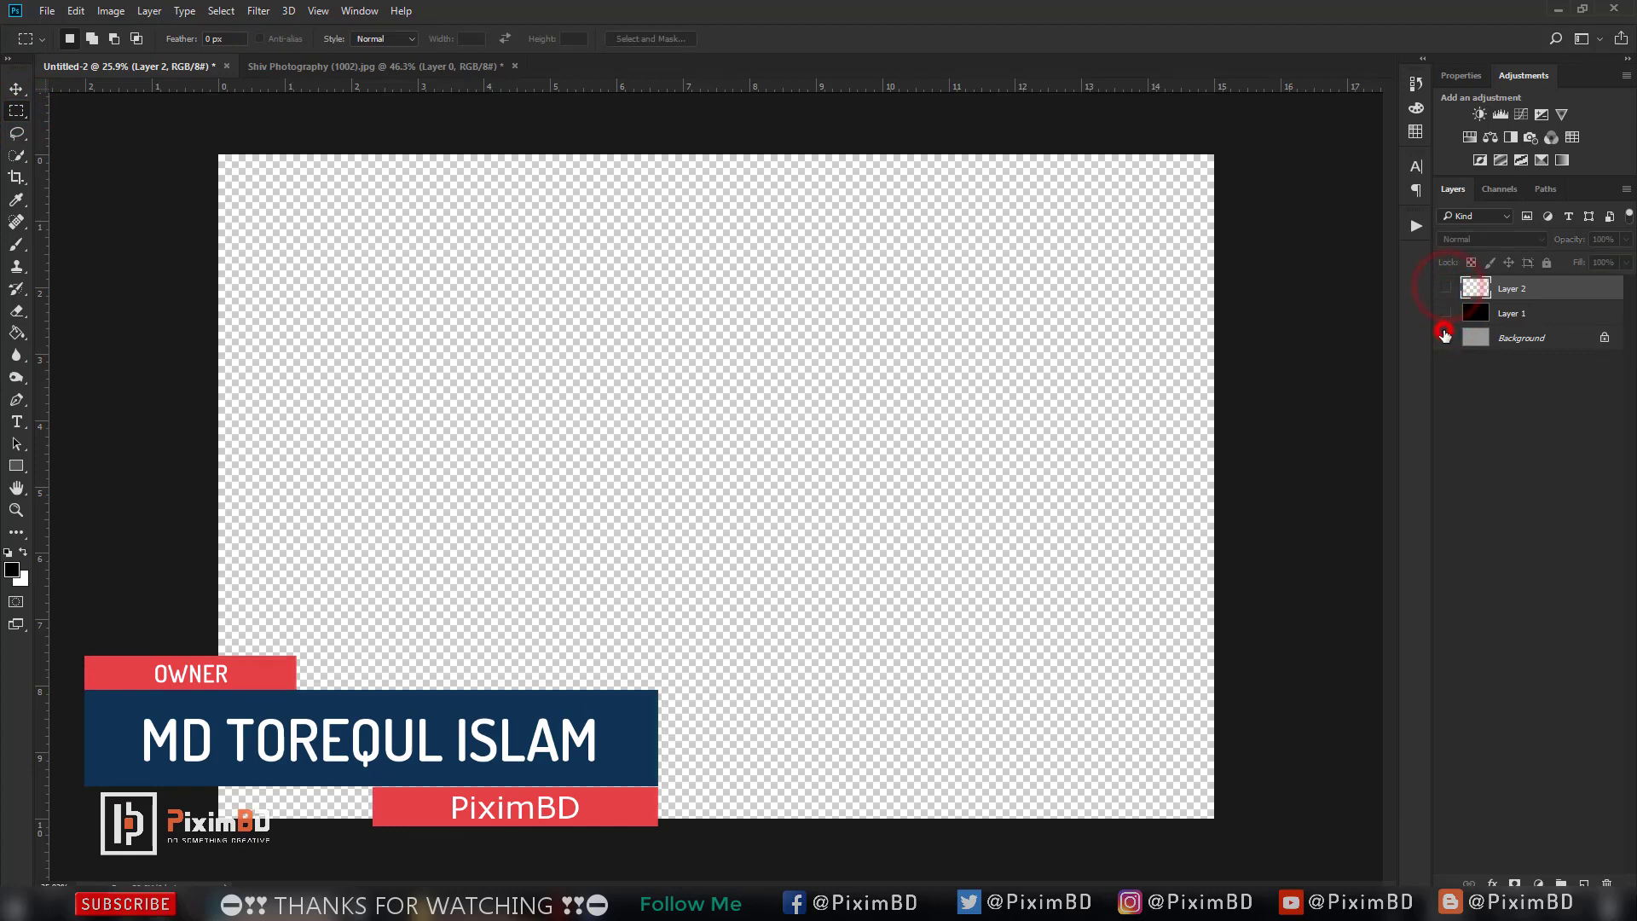
{"action": "left_click", "coordinate": [1445, 337]}
{"action": "left_click", "coordinate": [1446, 313]}
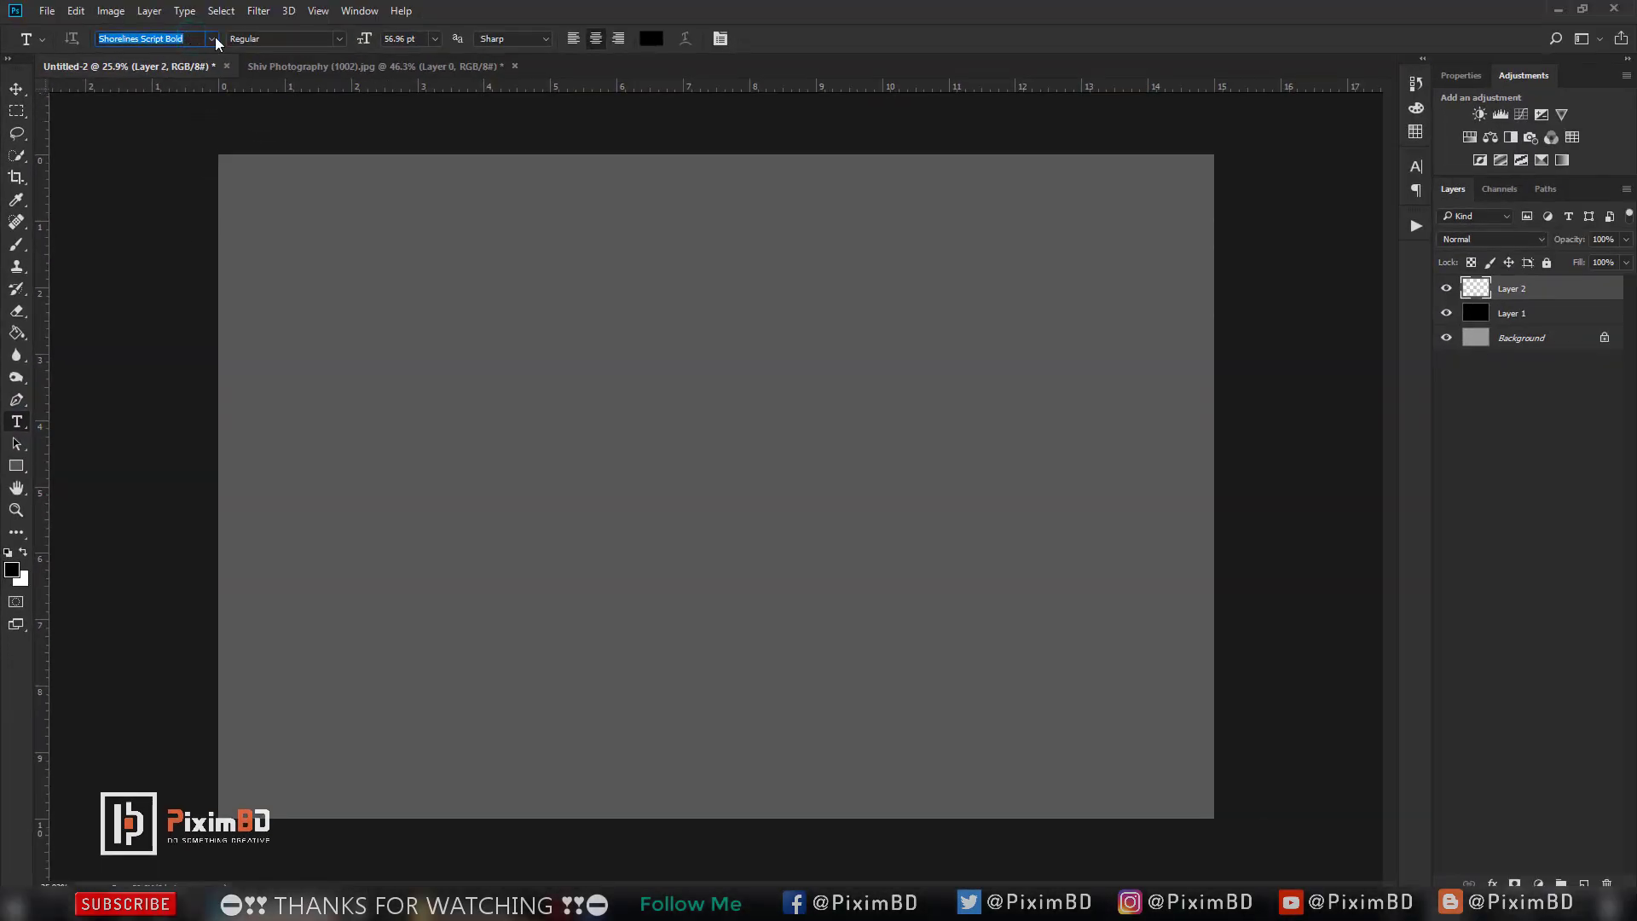
Place a Harmony text point on Layer 2 at about 327 pt, ready for typing.
{"action": "left_click", "coordinate": [214, 38]}
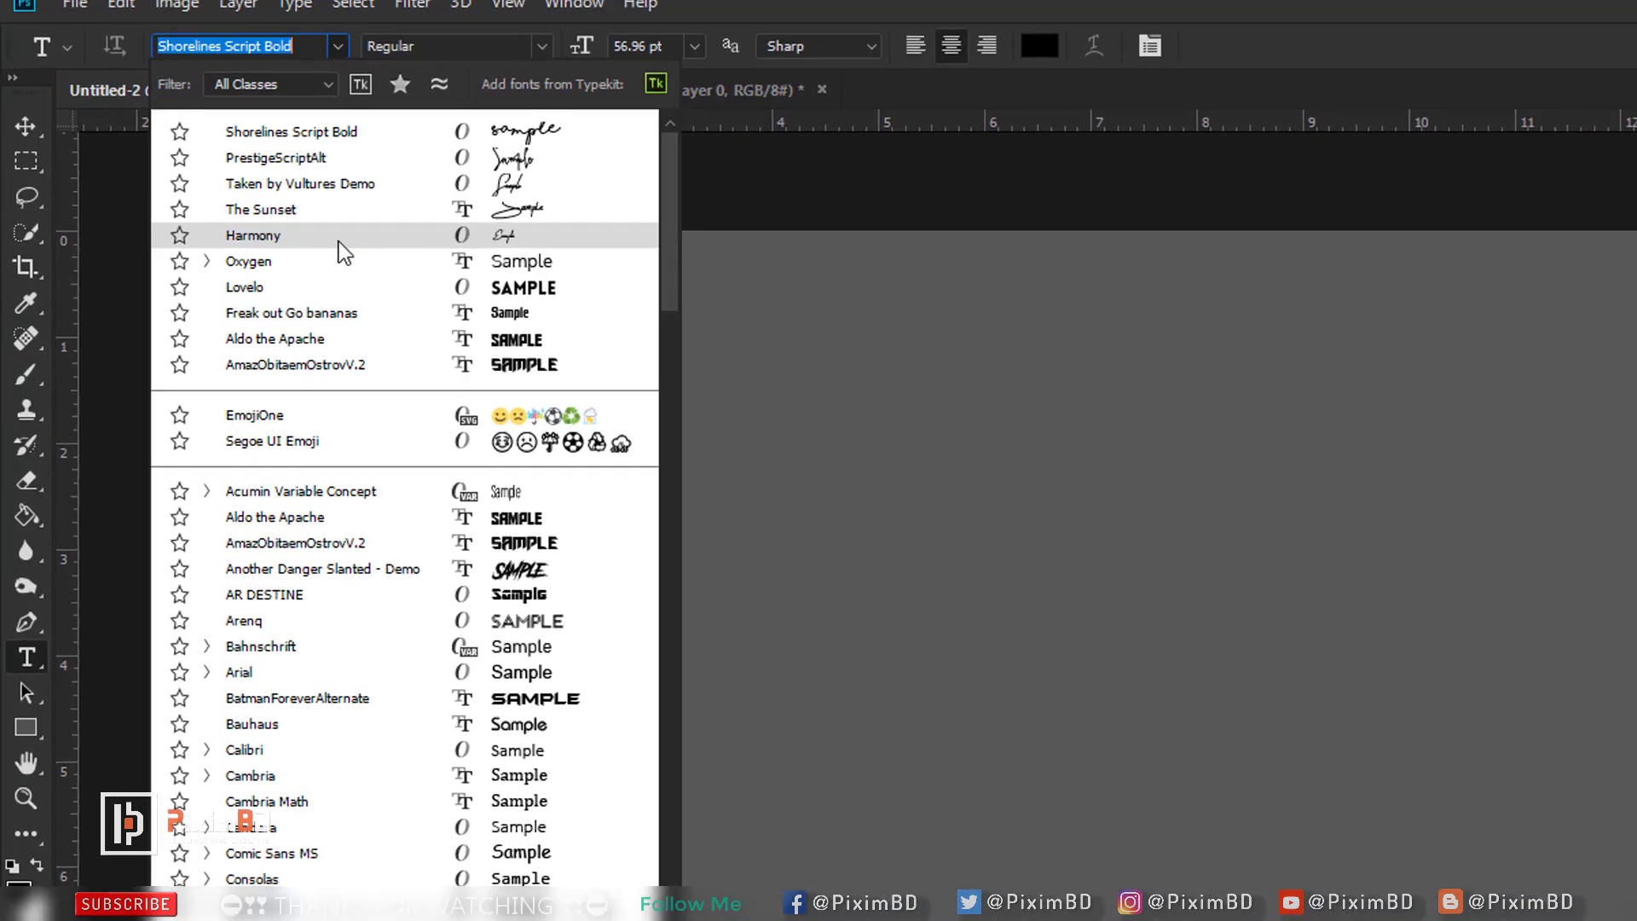
{"action": "left_click", "coordinate": [340, 242]}
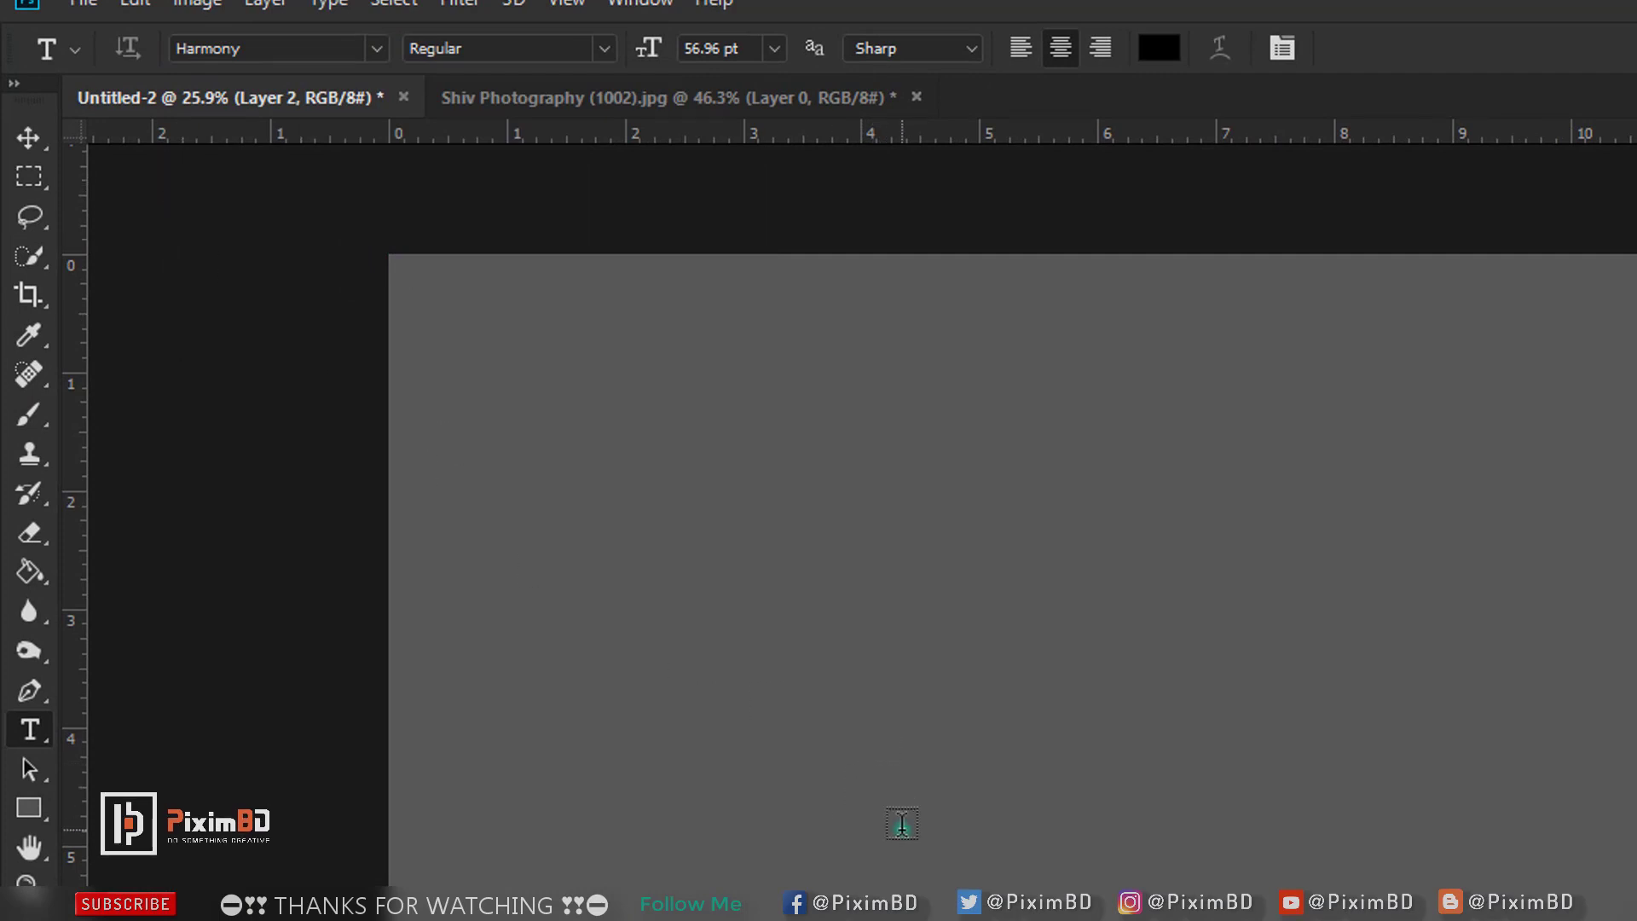
{"action": "left_click", "coordinate": [903, 824]}
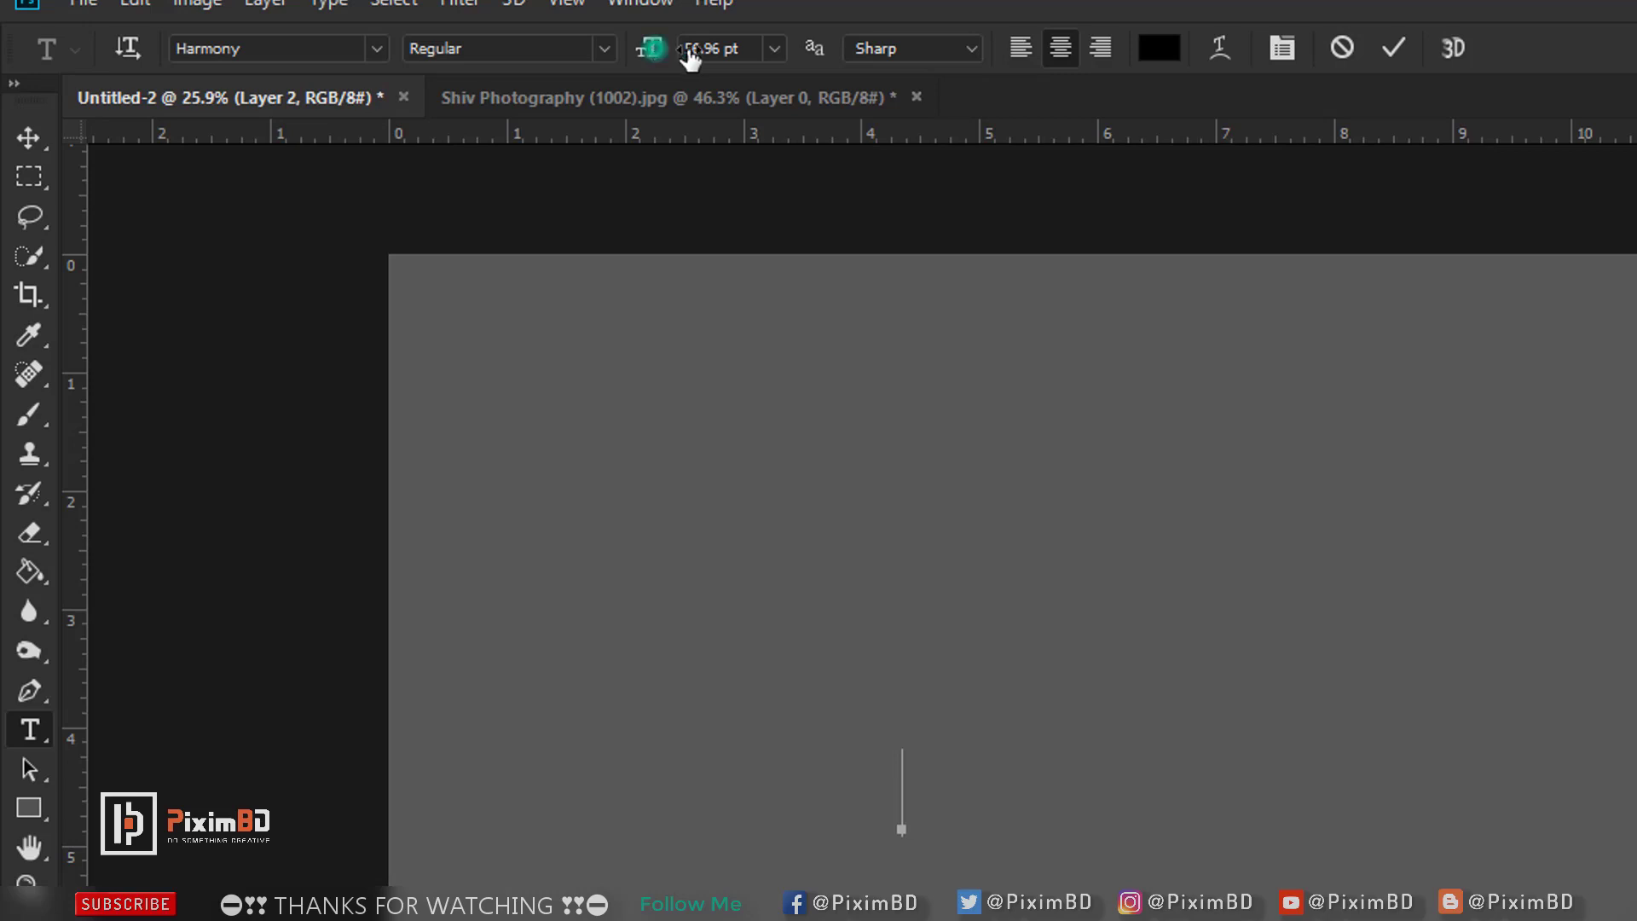
{"action": "left_click_drag", "start_coordinate": [691, 56], "coordinate": [825, 58]}
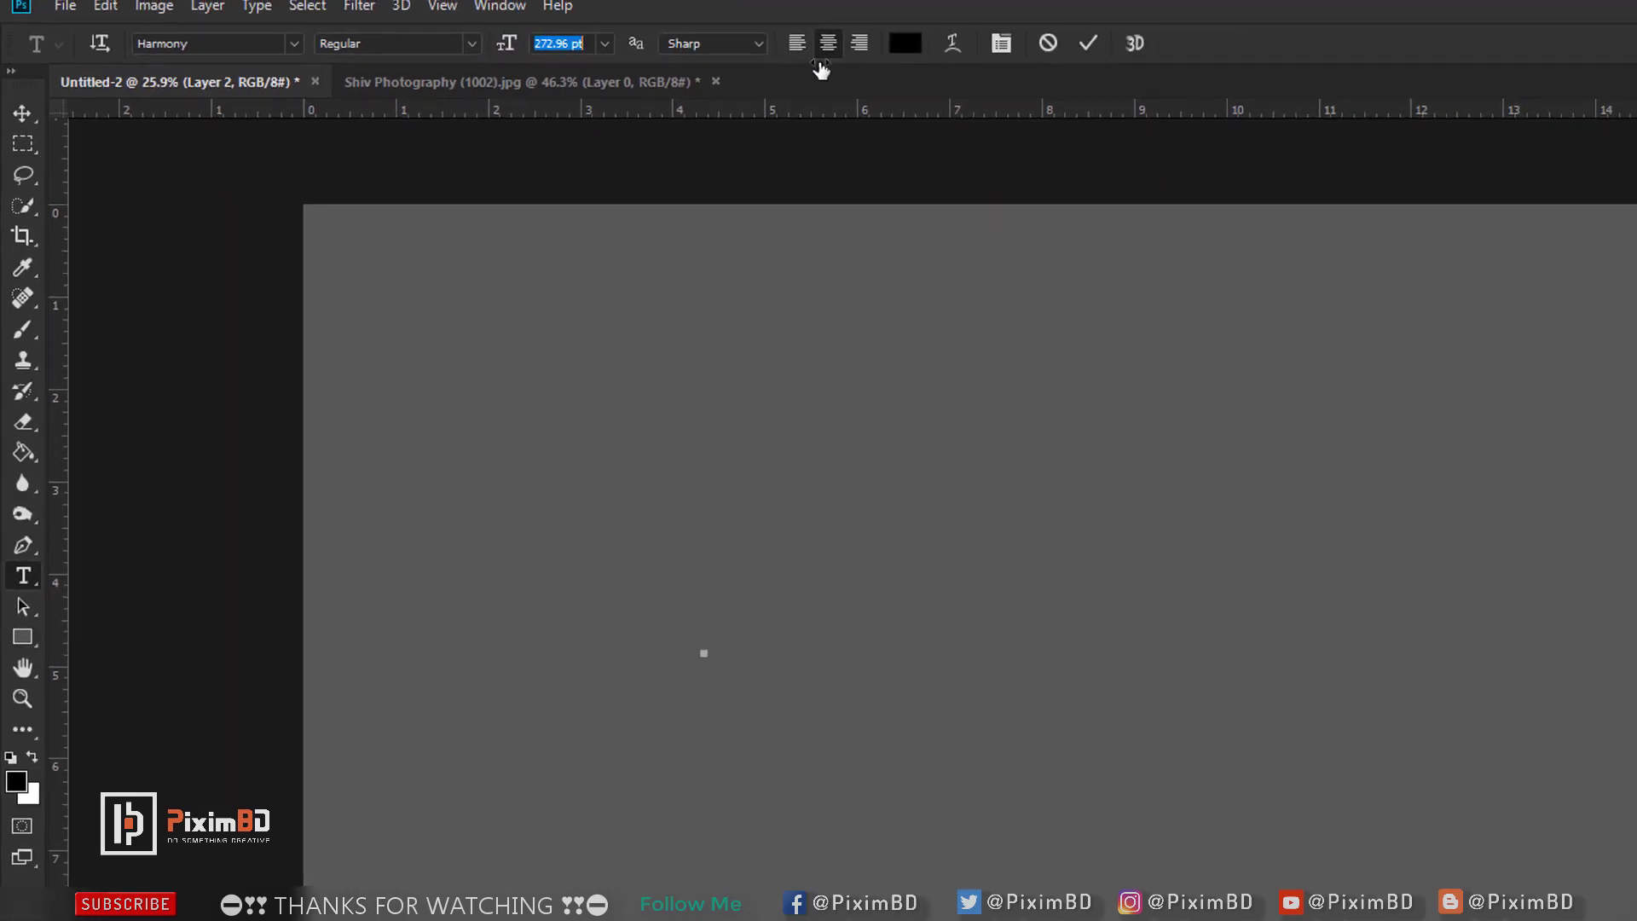
{"action": "left_click_drag", "start_coordinate": [983, 74], "coordinate": [605, 59]}
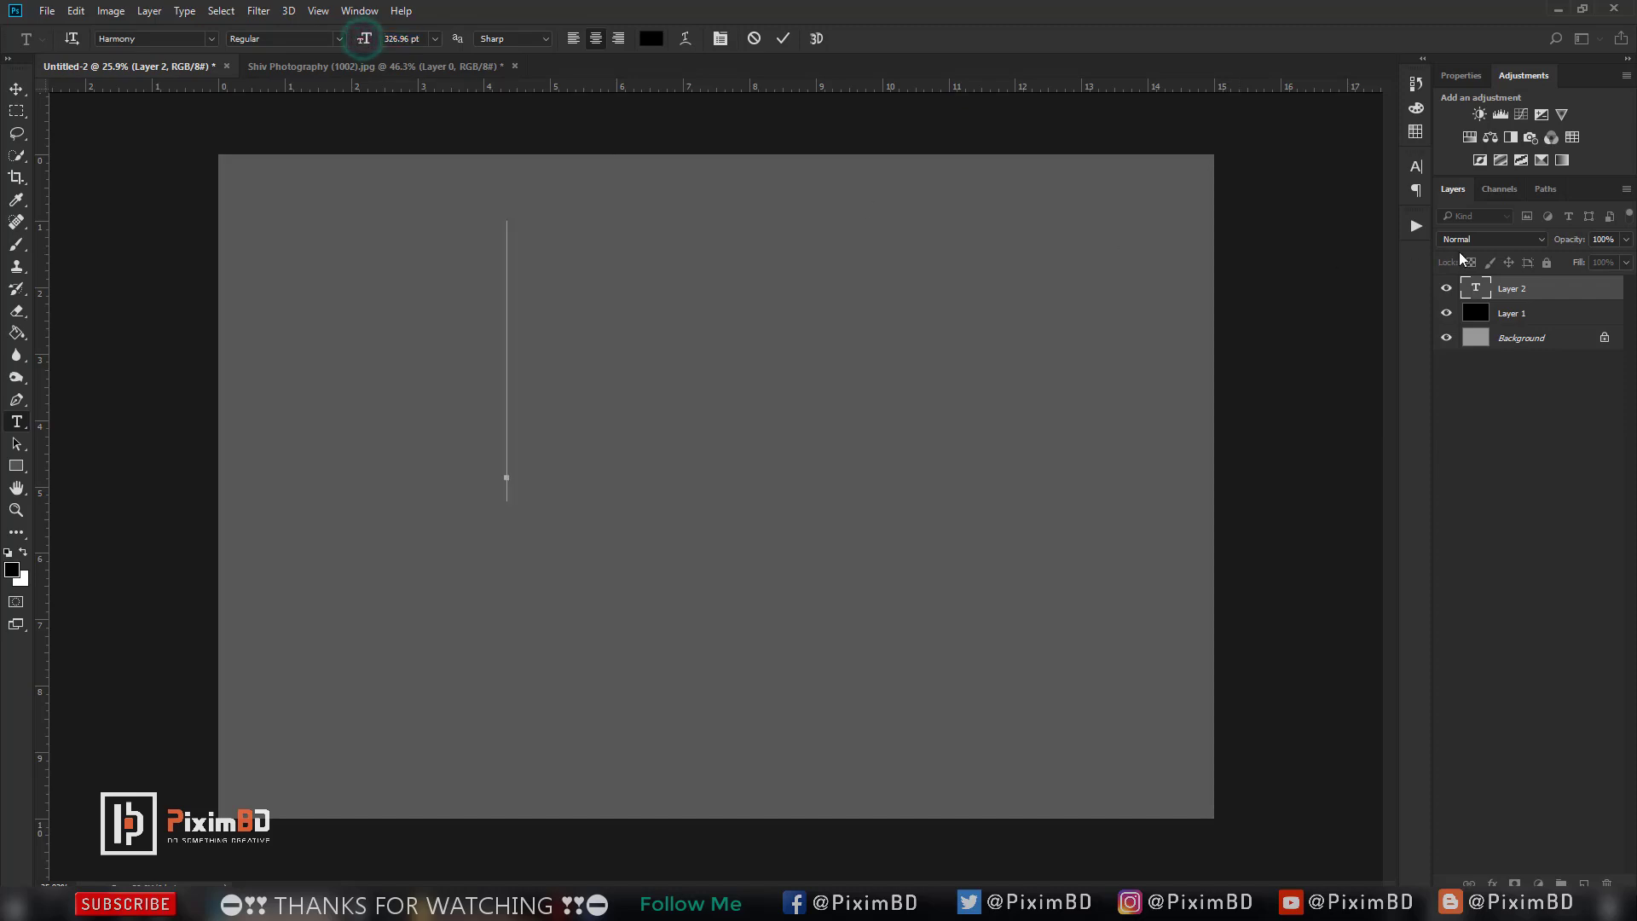
{"action": "left_click", "coordinate": [1550, 289]}
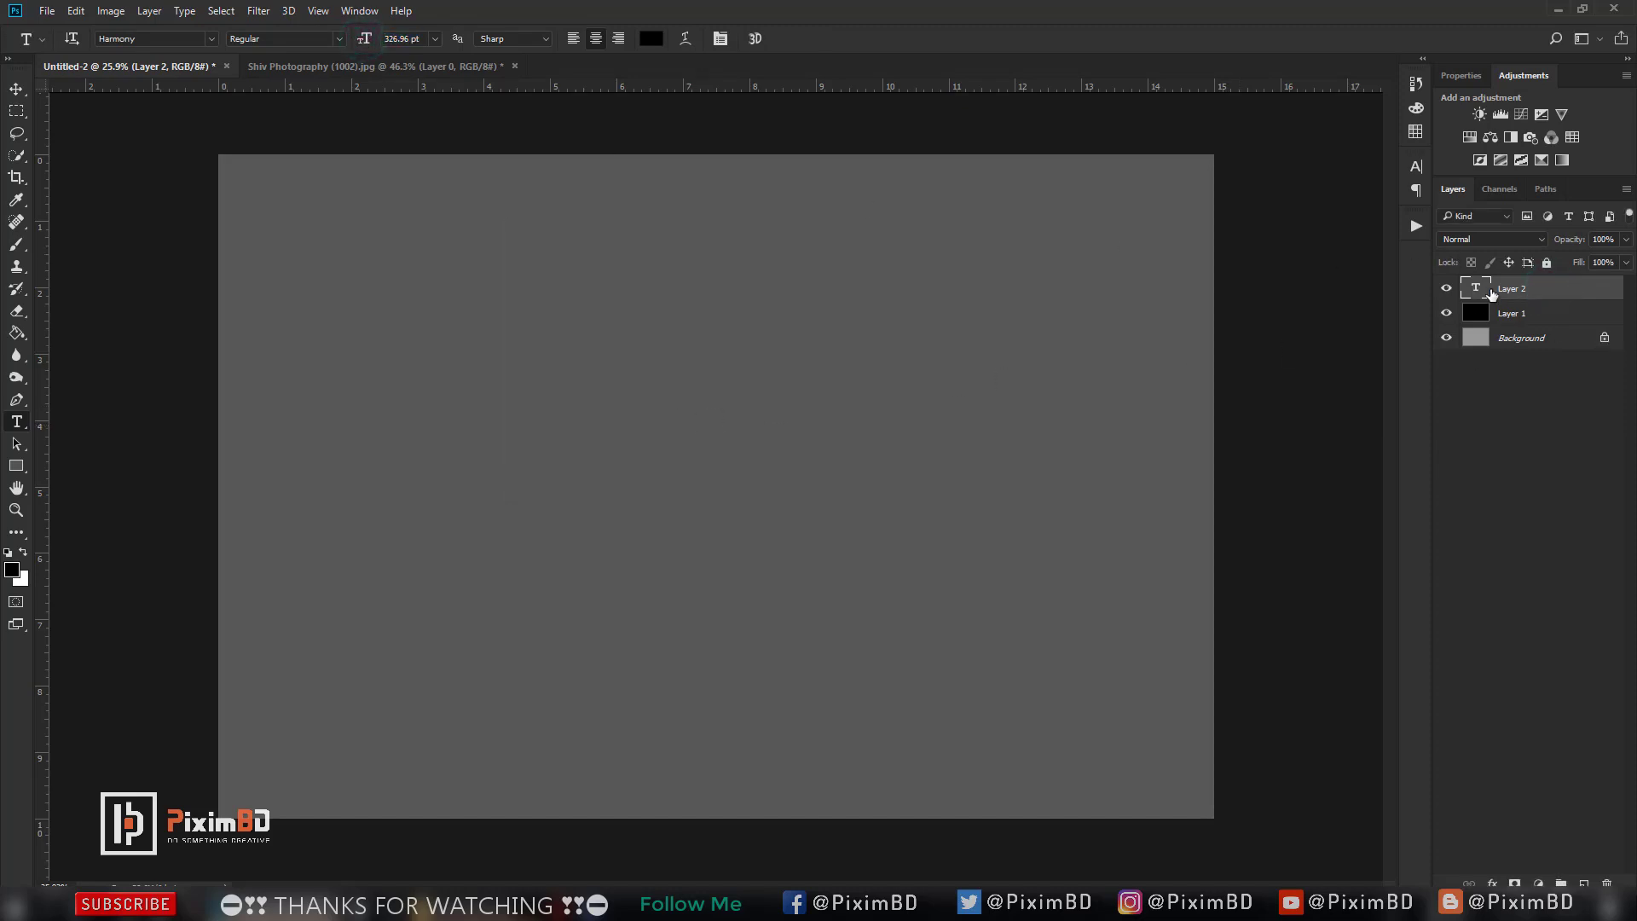
{"action": "double_click", "coordinate": [1484, 287]}
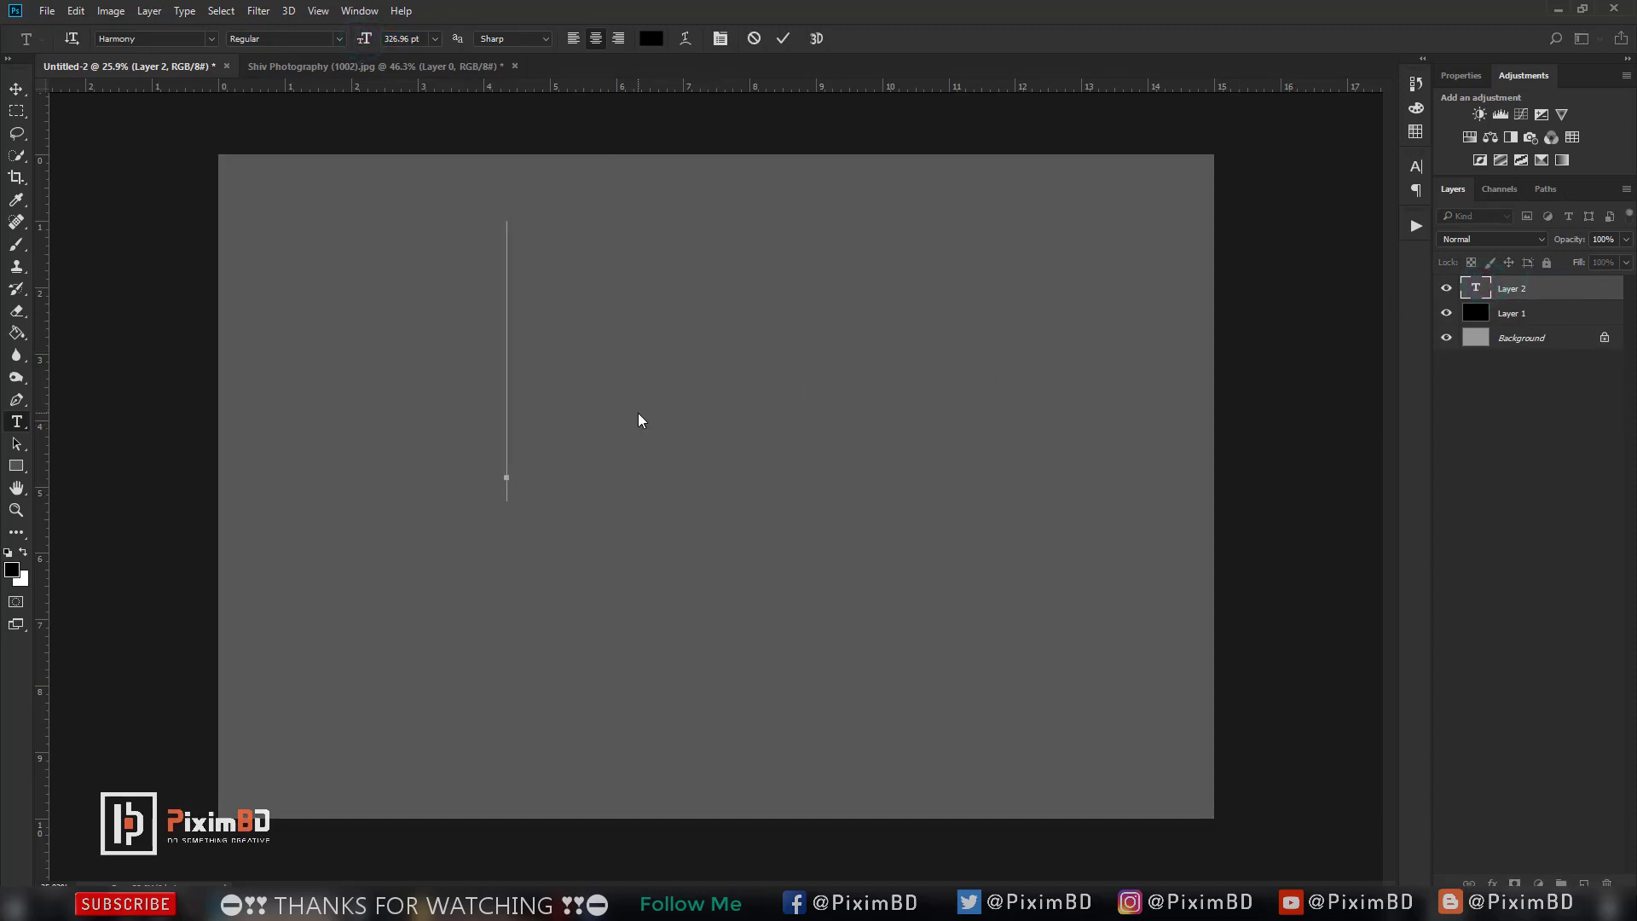
Type a 'P' and colour it near-white f7f7f7, then commit it.
{"action": "type", "text": "P"}
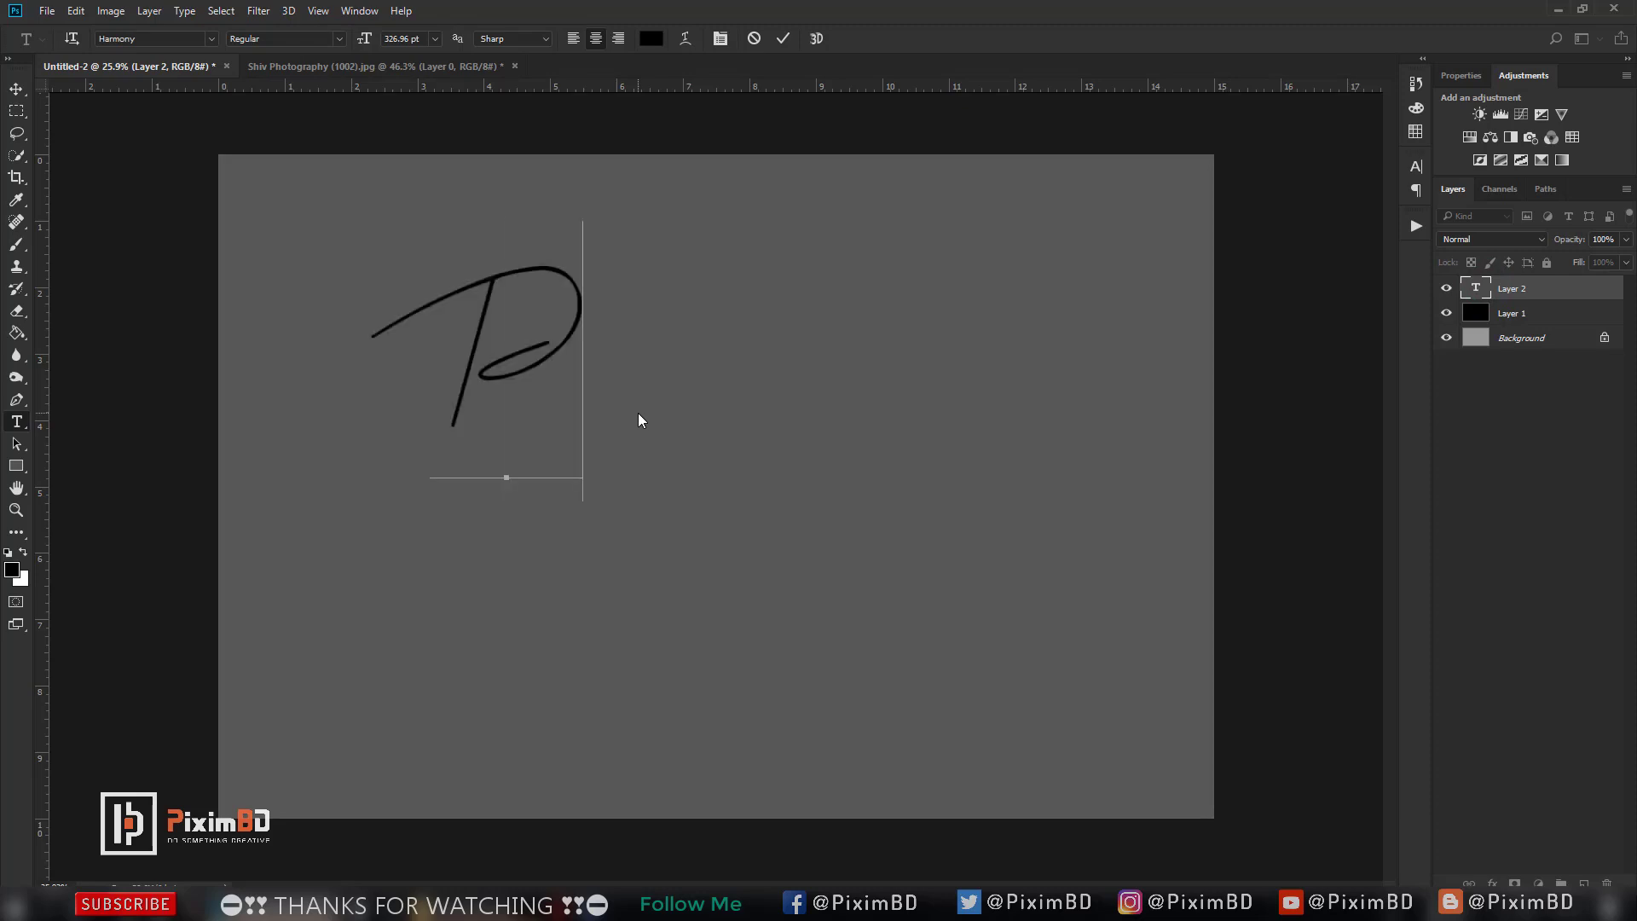
{"action": "key", "text": "ctrl+a"}
{"action": "left_click", "coordinate": [651, 38]}
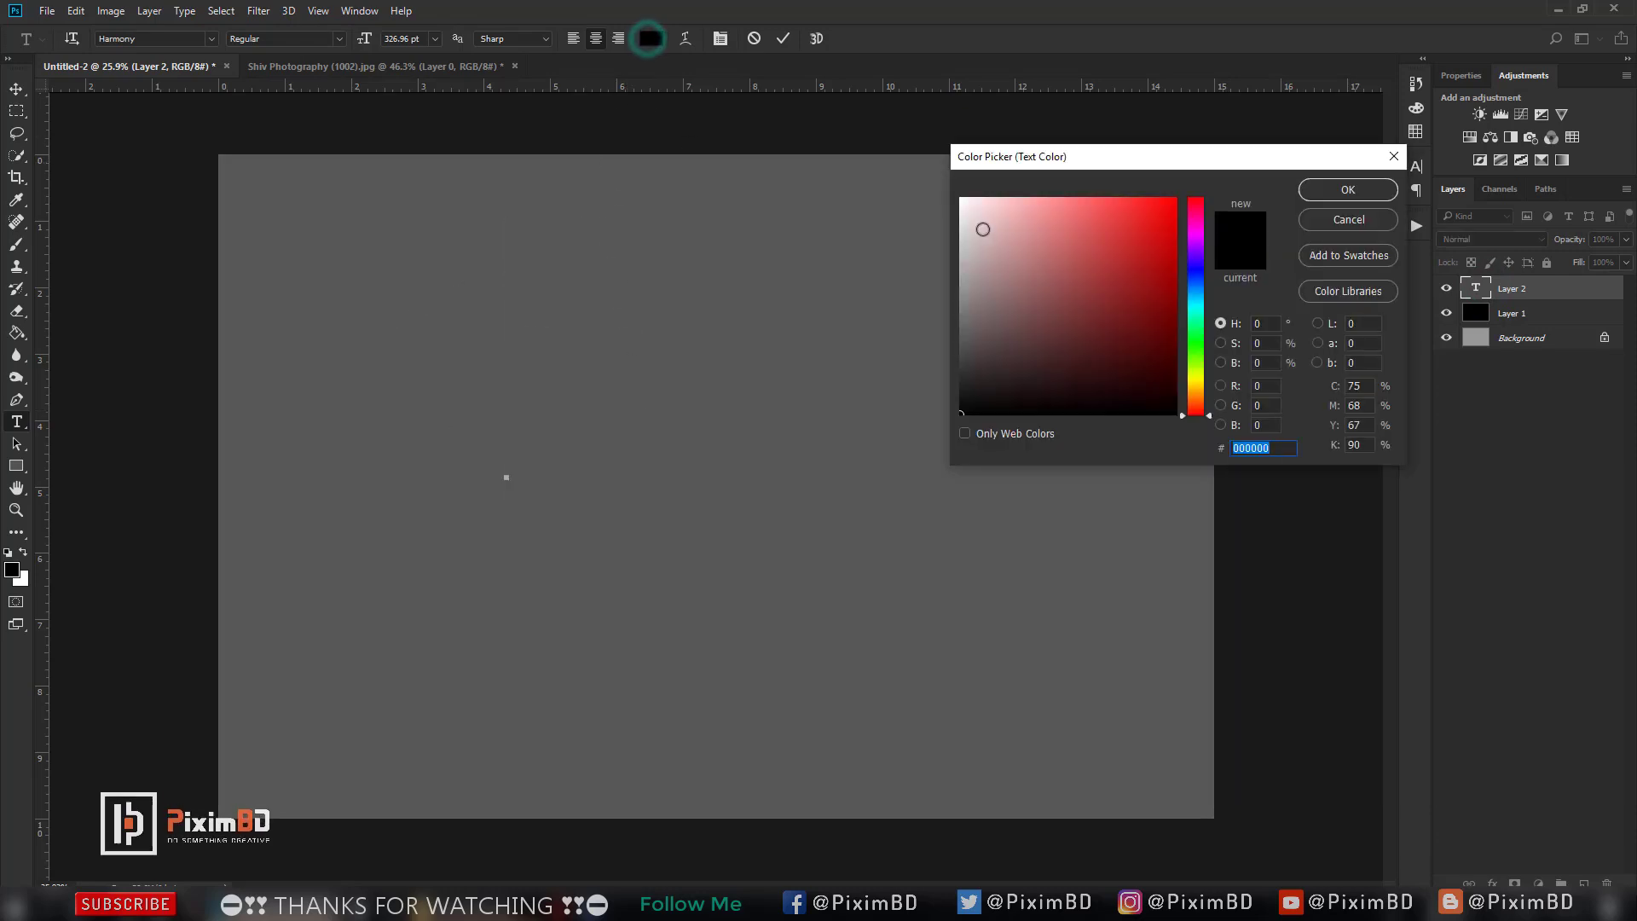
{"action": "left_click_drag", "start_coordinate": [976, 227], "coordinate": [954, 201]}
{"action": "left_click", "coordinate": [1332, 193]}
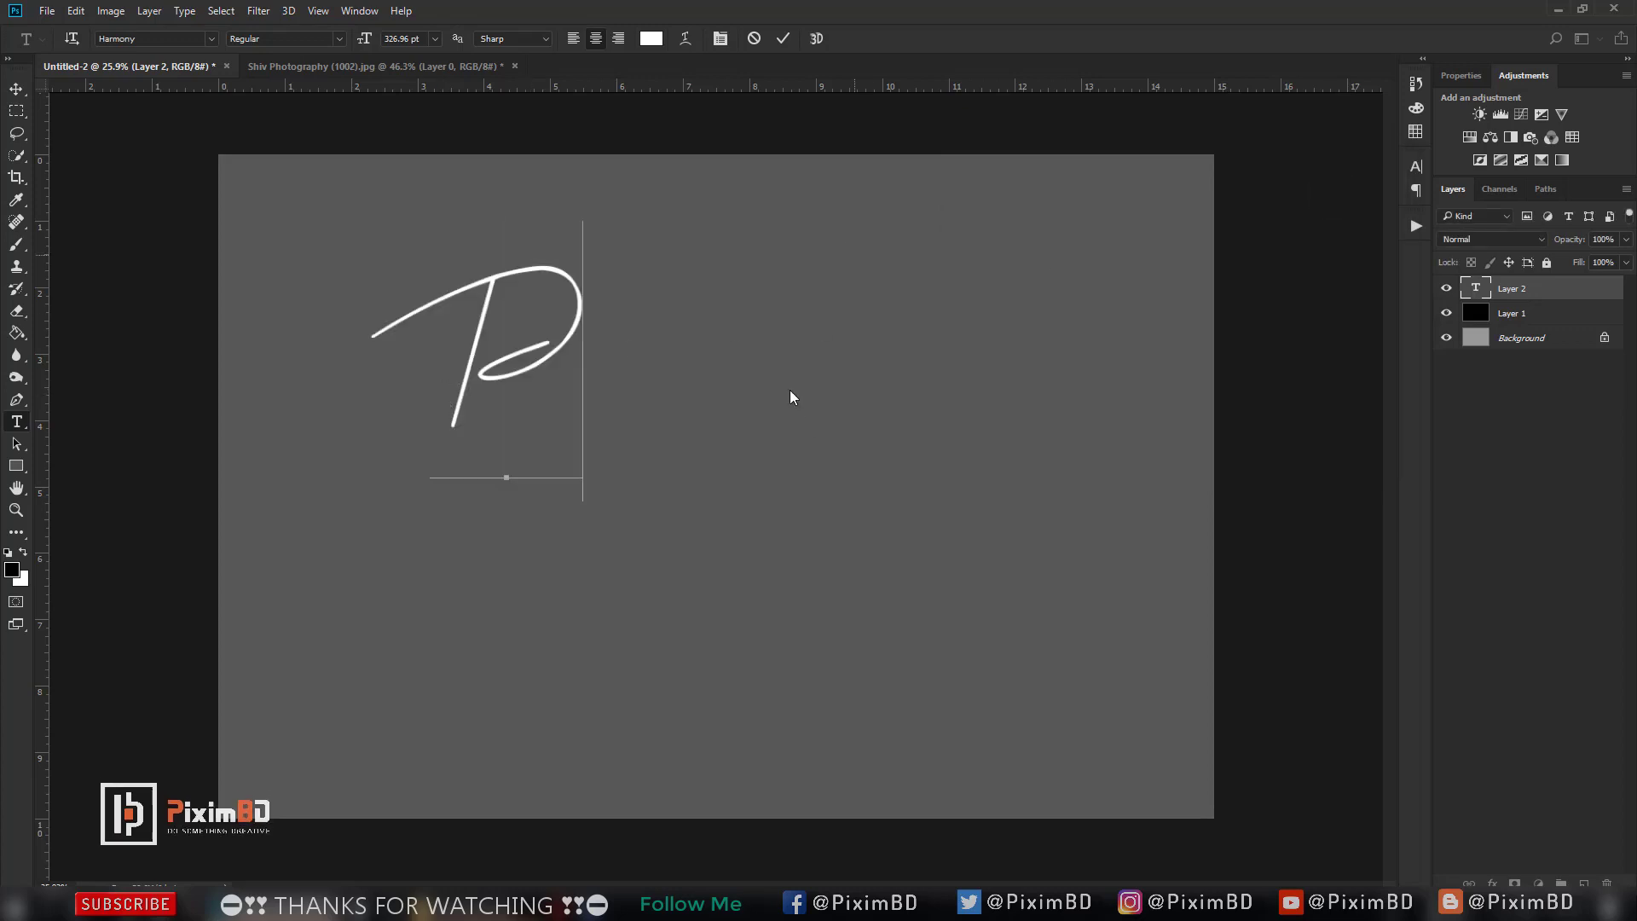
{"action": "left_click", "coordinate": [1511, 291]}
Type 'rince' on a new layer to the right of the P.
{"action": "left_click", "coordinate": [1583, 878]}
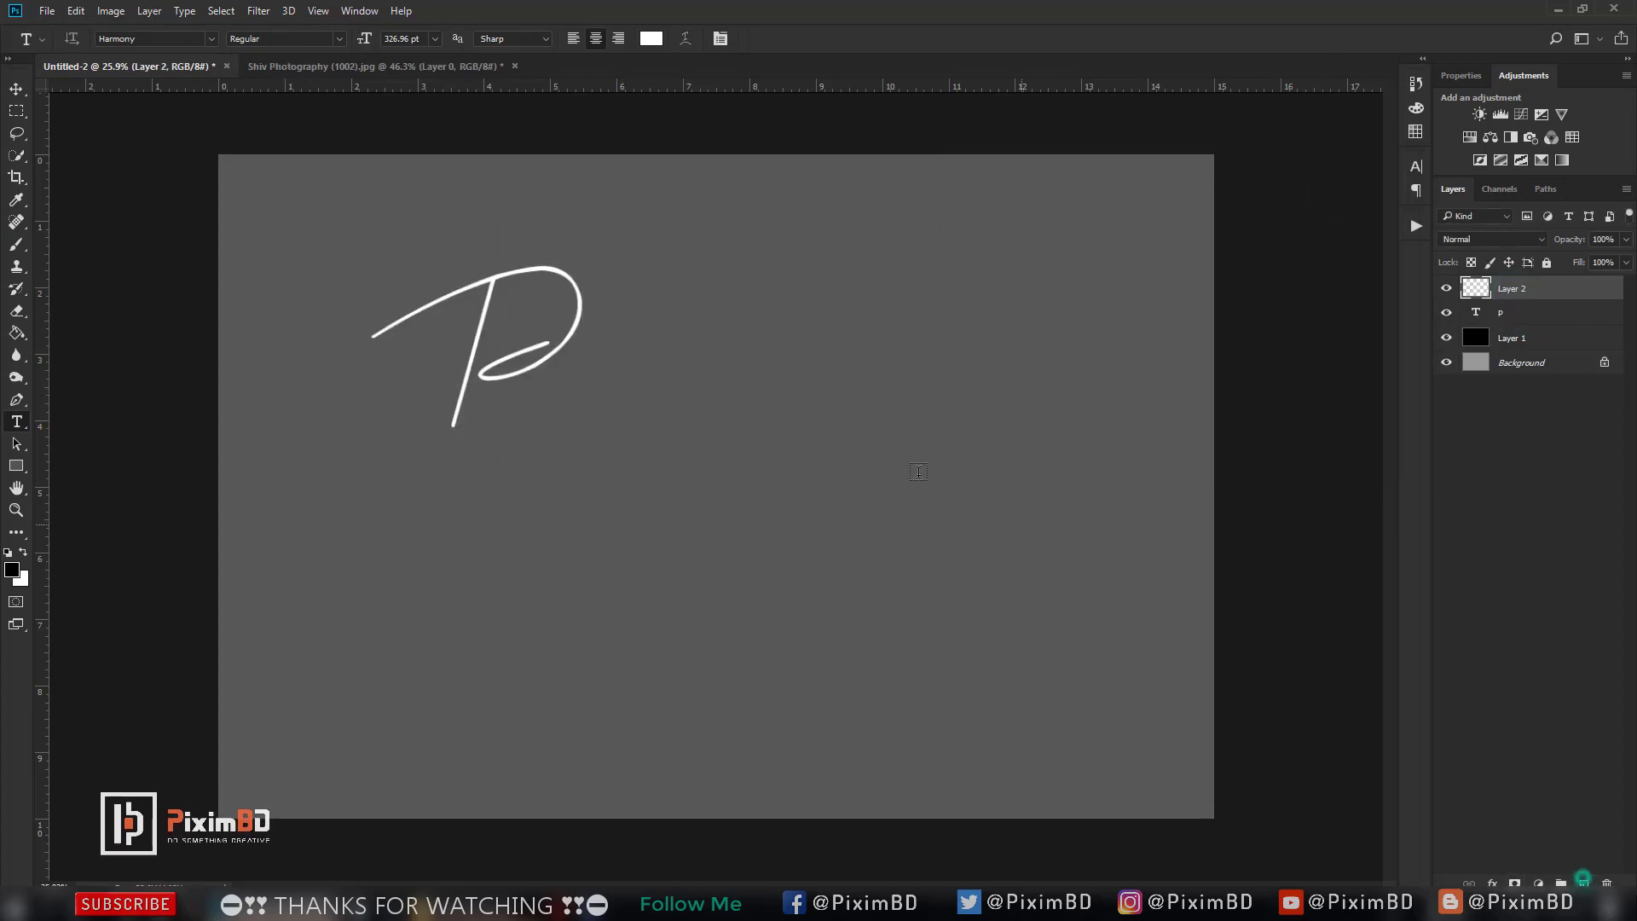
{"action": "left_click", "coordinate": [684, 416]}
{"action": "type", "text": "ri"}
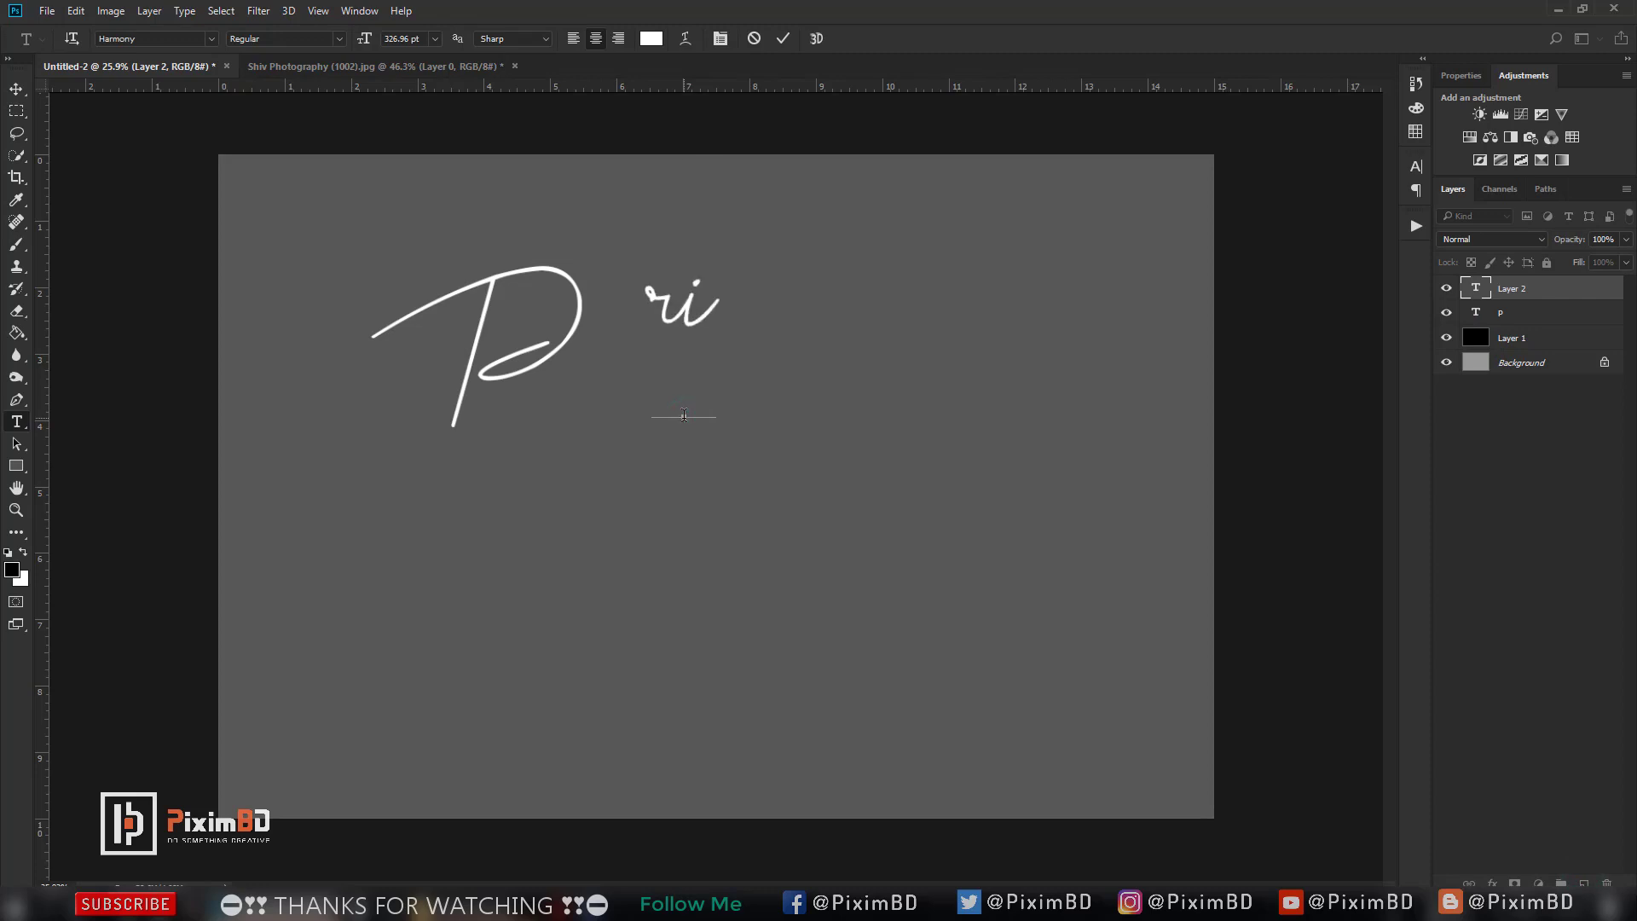
{"action": "type", "text": "nce"}
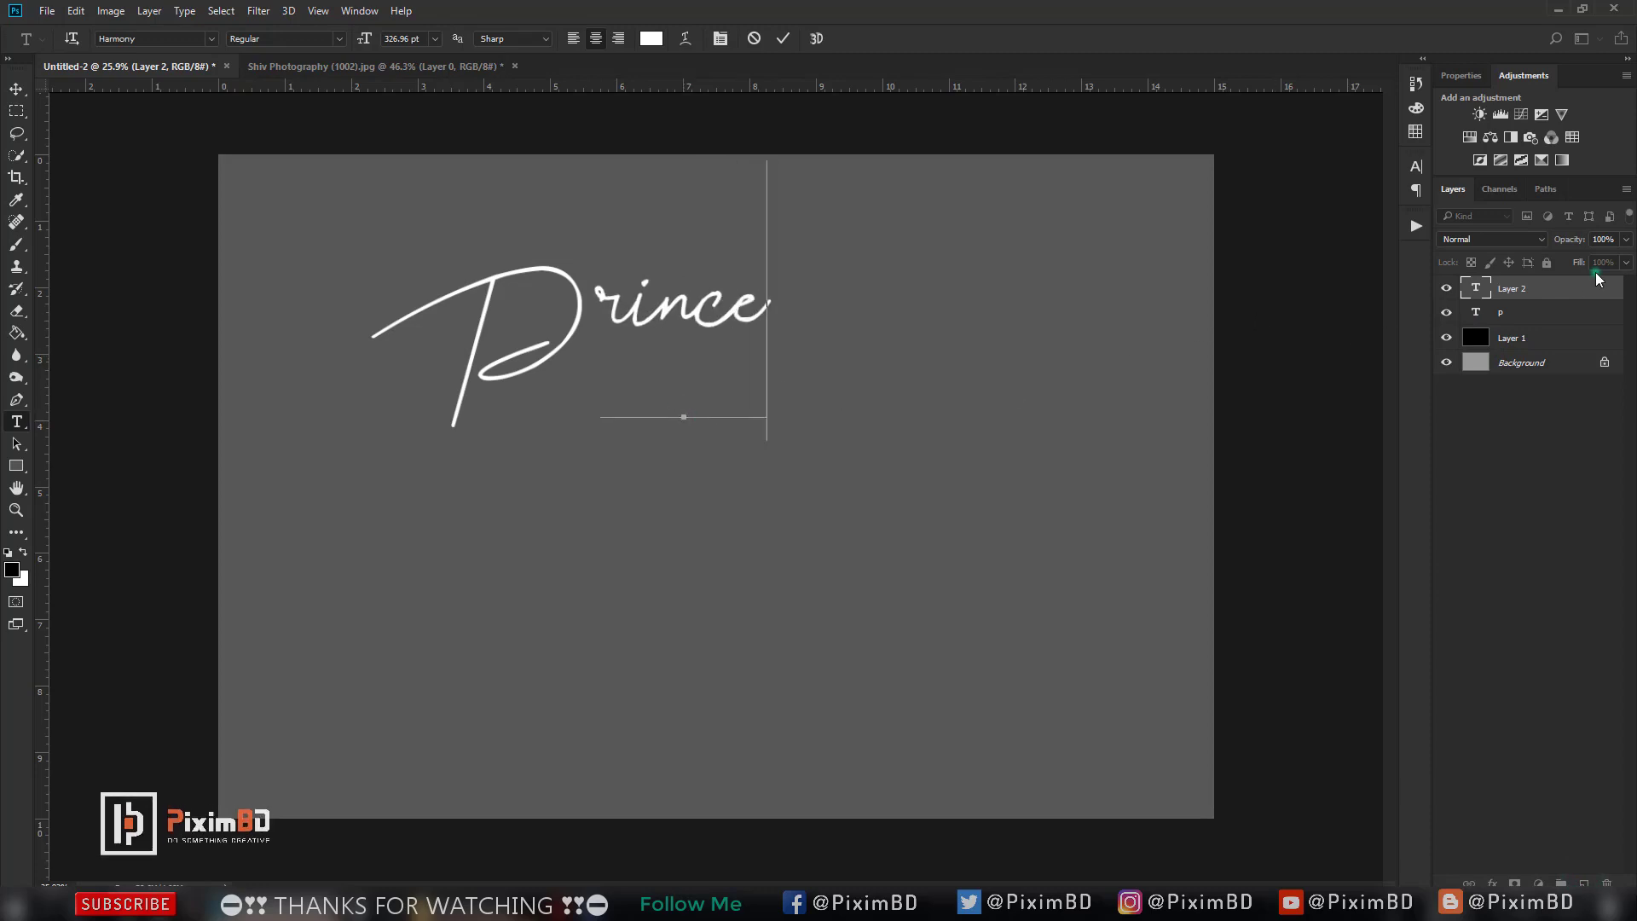
{"action": "left_click", "coordinate": [1598, 279]}
Add 'R' and 'ico' as two more separate text layers on new layers.
{"action": "left_click", "coordinate": [1584, 881]}
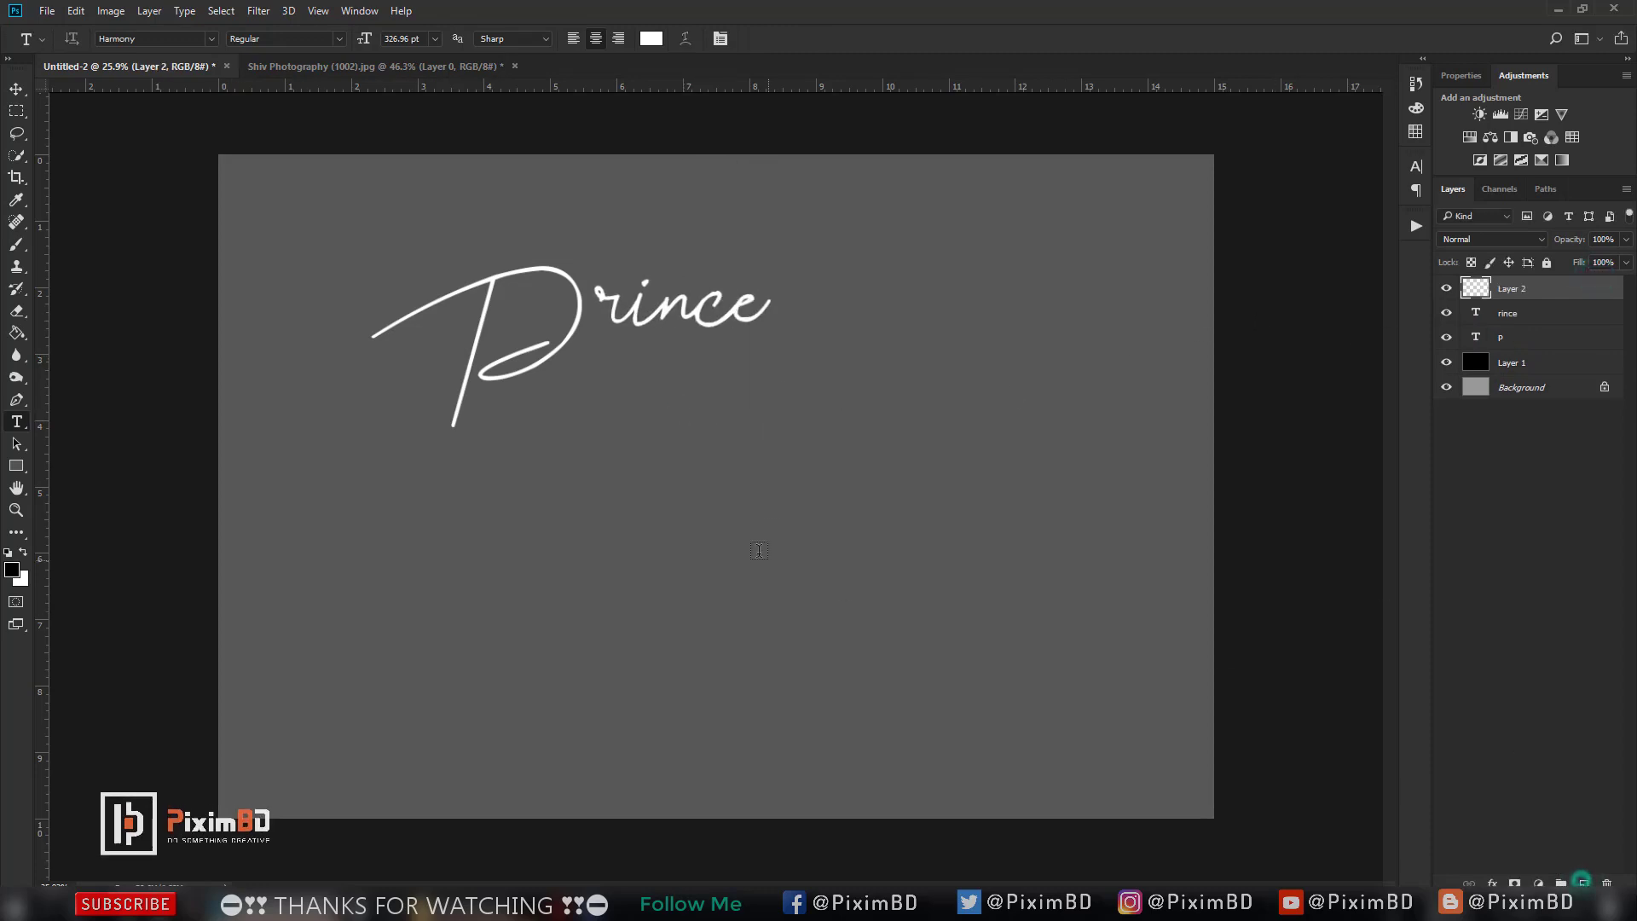
{"action": "left_click", "coordinate": [821, 487]}
{"action": "type", "text": "R"}
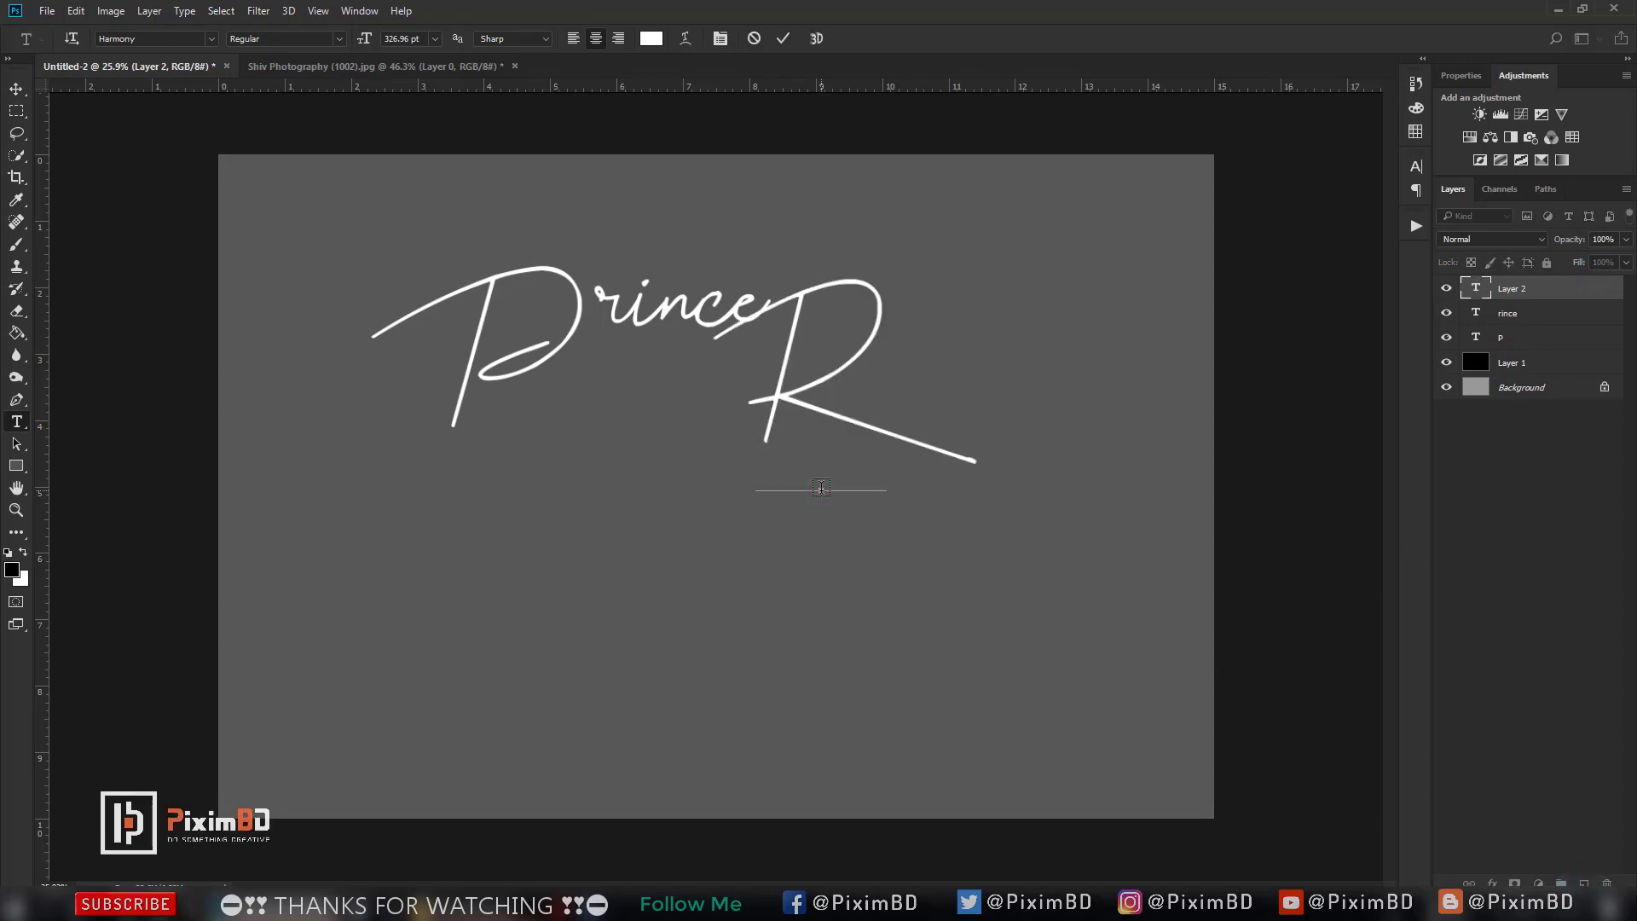
{"action": "left_click", "coordinate": [1571, 297]}
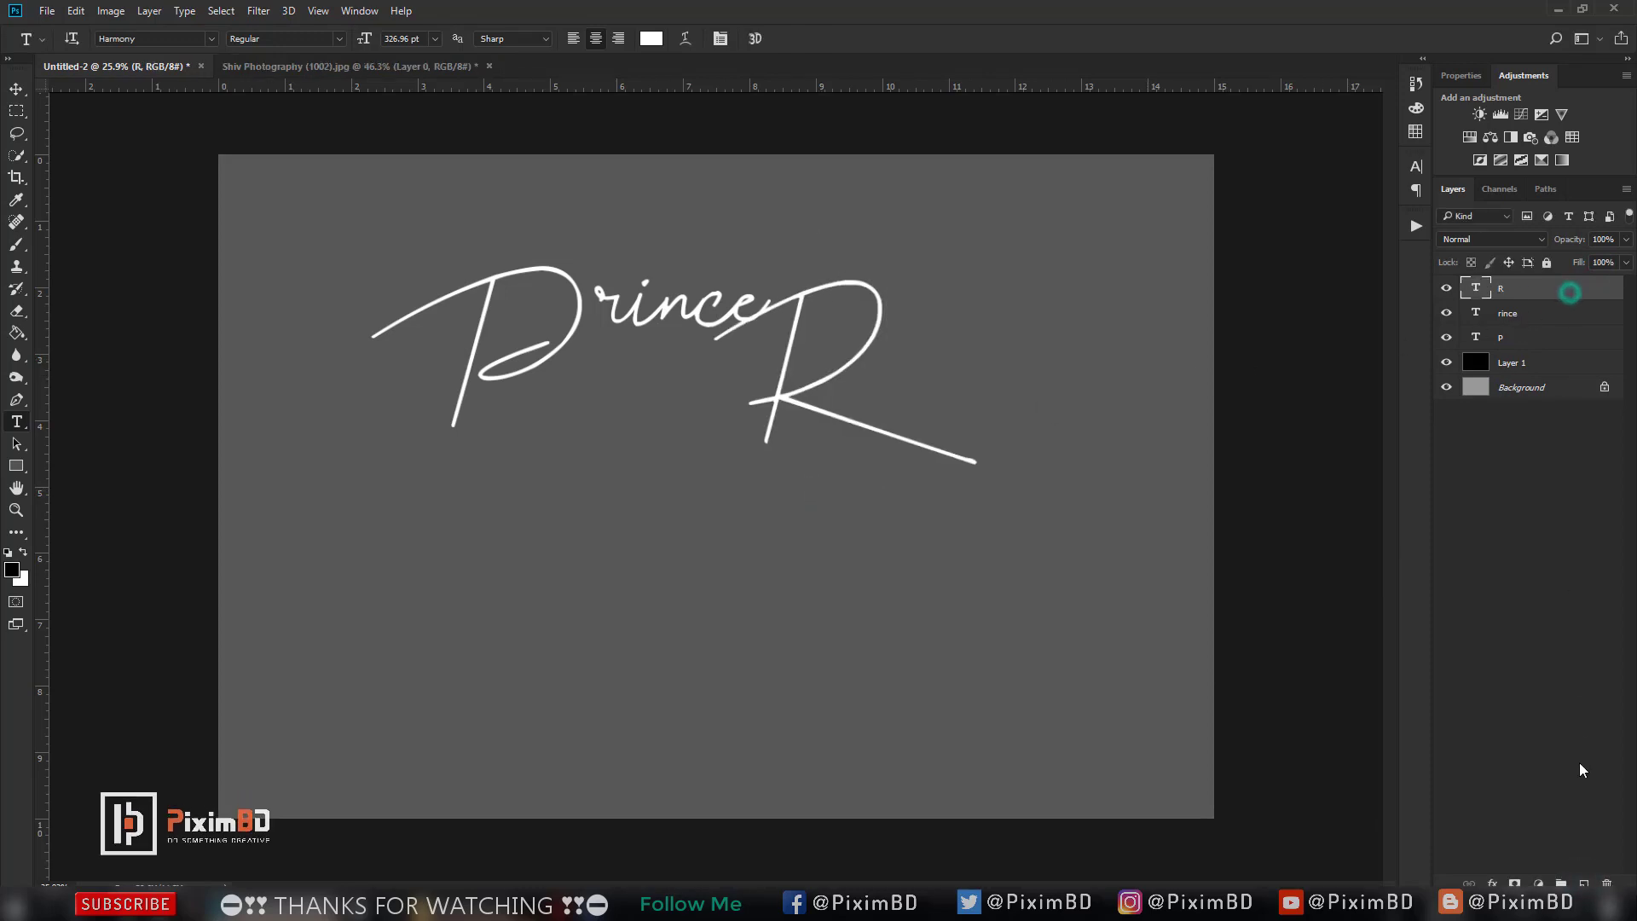
{"action": "left_click", "coordinate": [1584, 881]}
{"action": "left_click", "coordinate": [1115, 421]}
{"action": "type", "text": "i"}
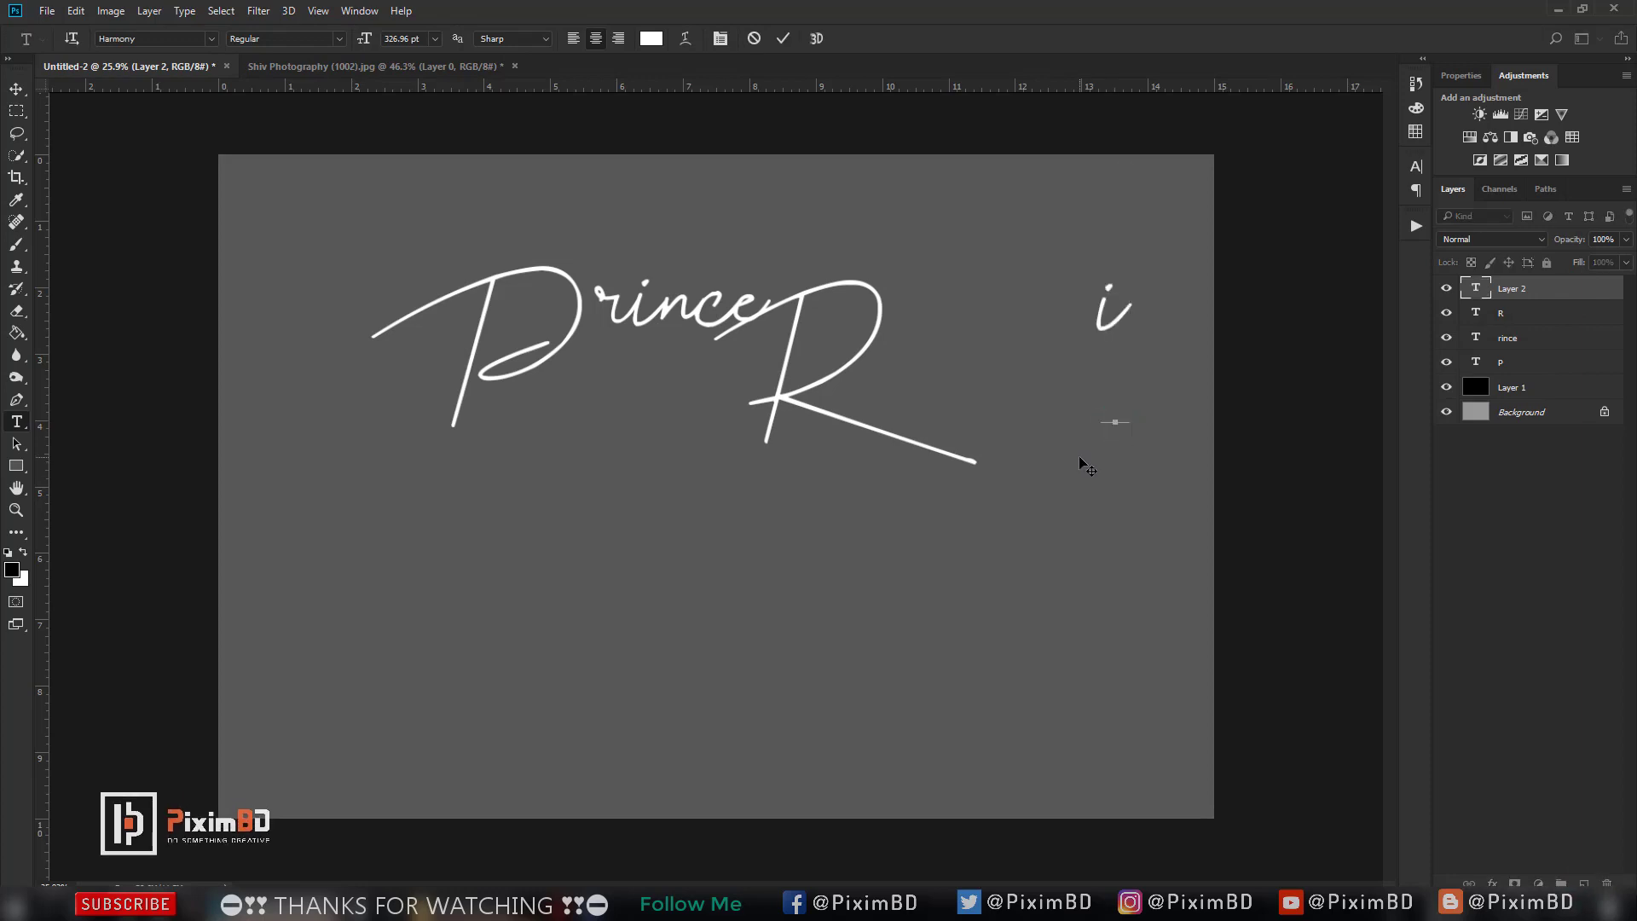
{"action": "type", "text": "co"}
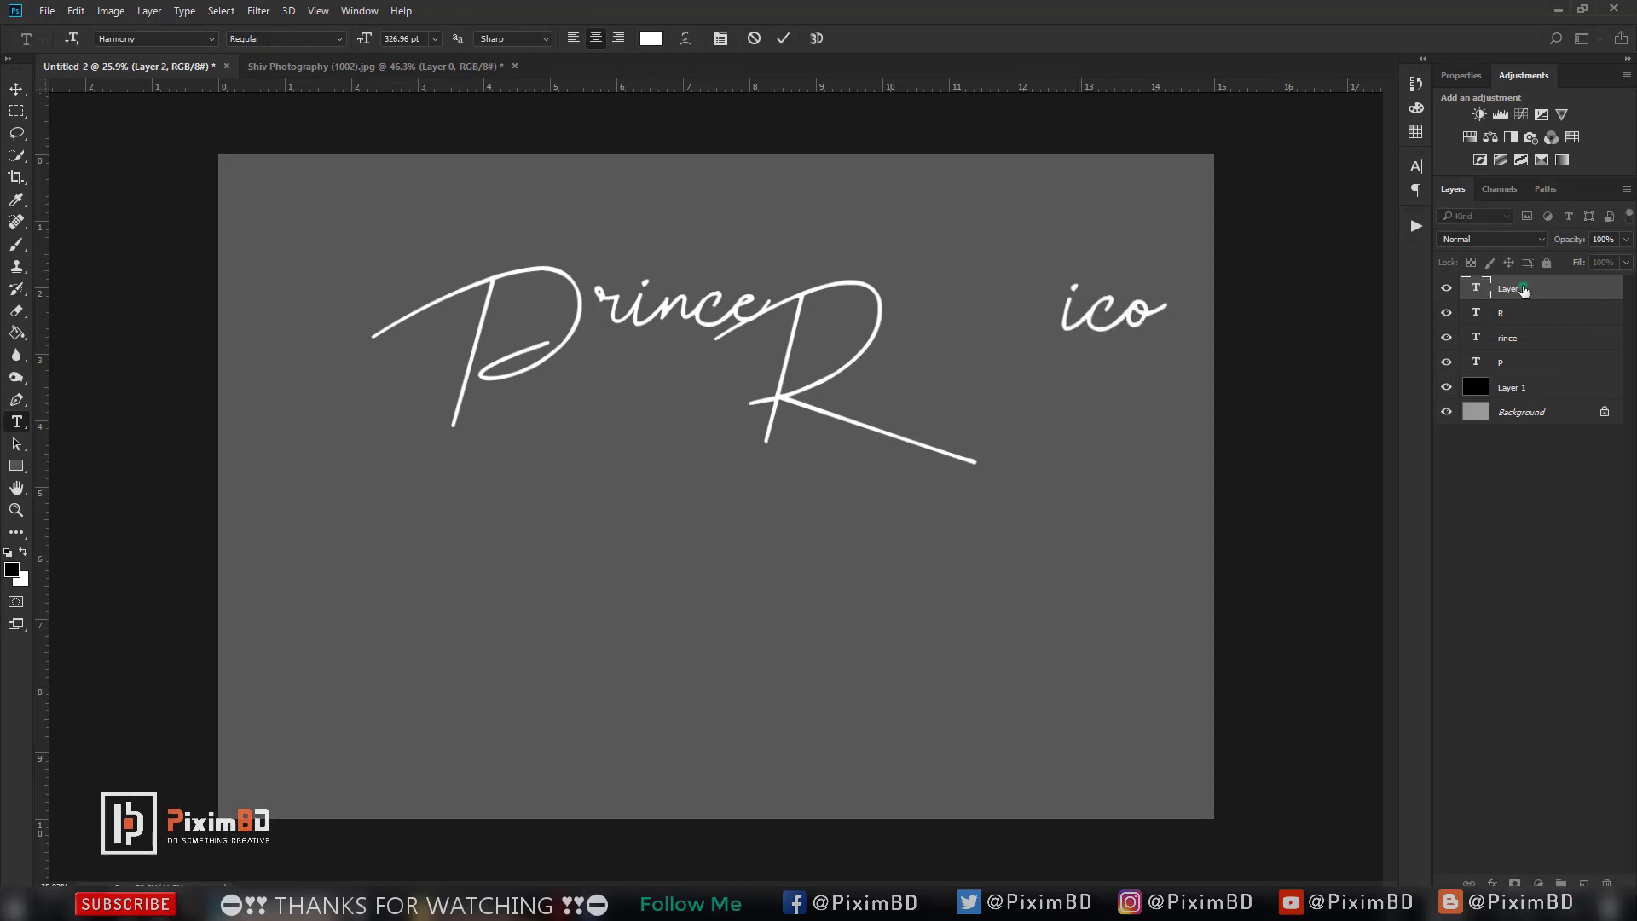
{"action": "left_click", "coordinate": [1523, 291]}
Move 'ico' down beside the R and show the canvas-centre guides.
{"action": "key", "text": "ctrl+t"}
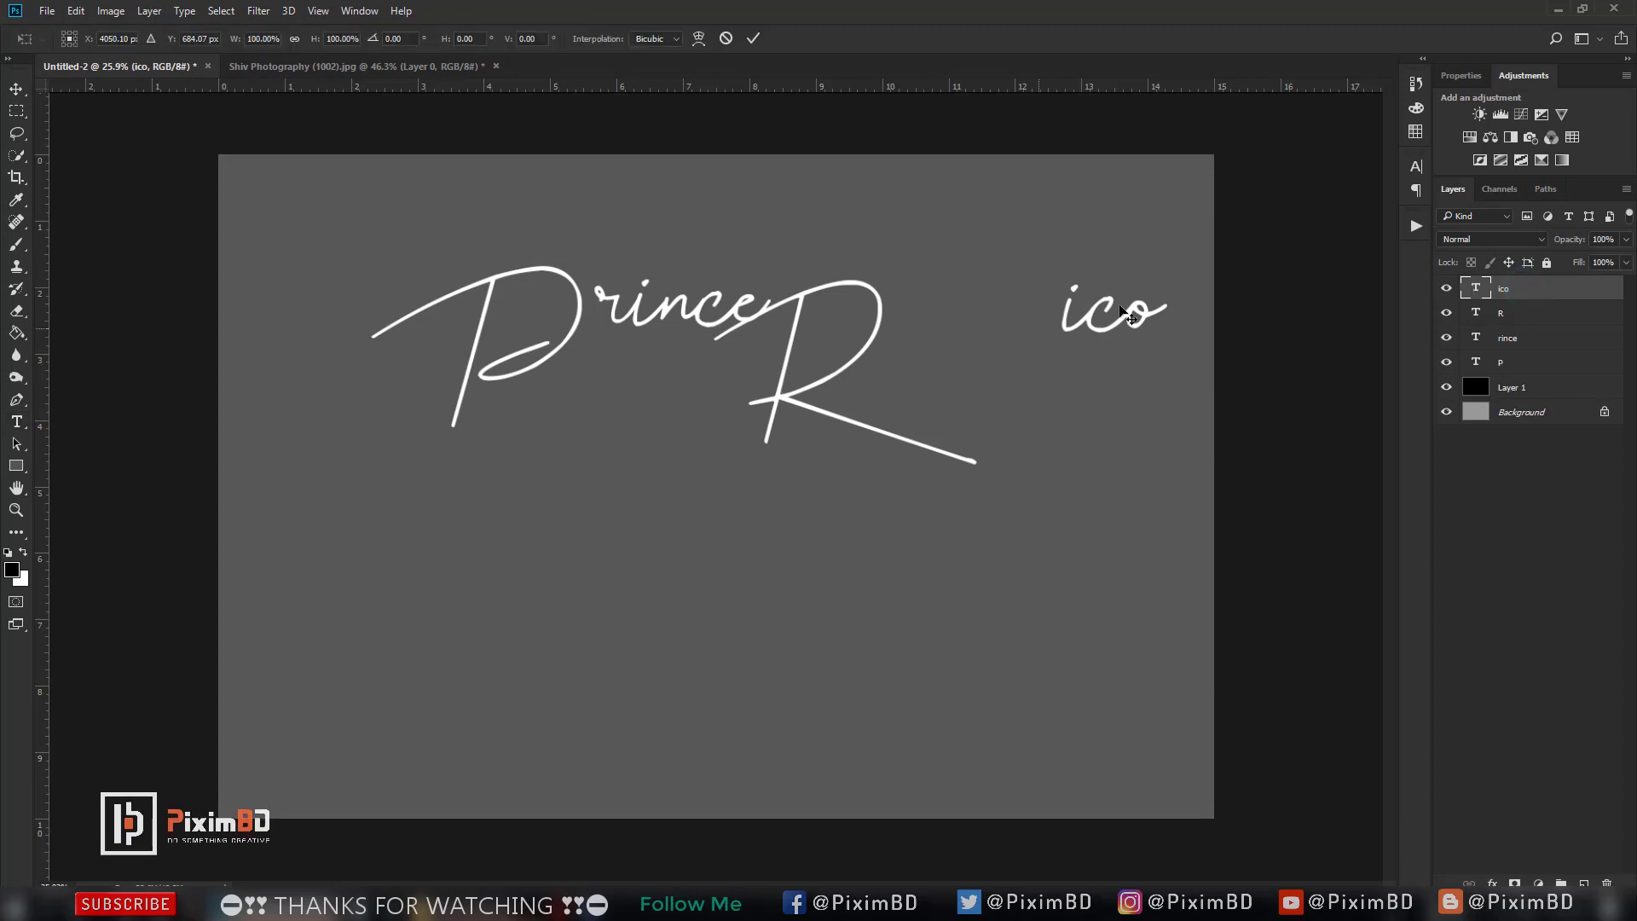
{"action": "left_click_drag", "start_coordinate": [1128, 315], "coordinate": [1003, 356]}
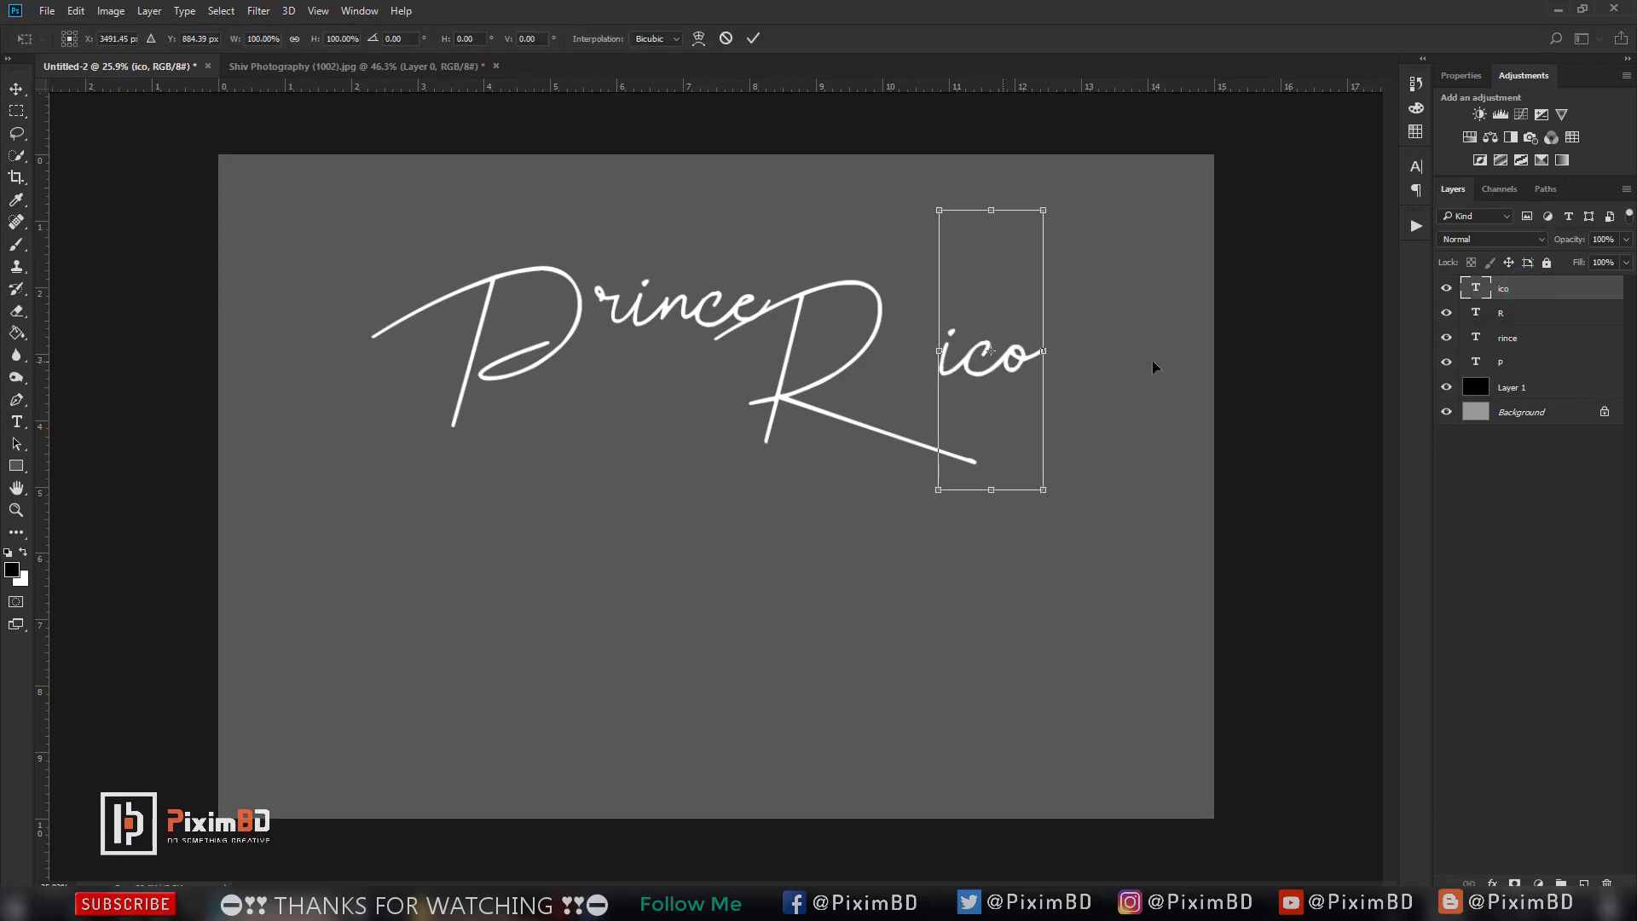
{"action": "key", "text": "Return"}
{"action": "mouse_move", "coordinate": [1443, 289]}
{"action": "left_mouse_down"}
{"action": "mouse_move", "coordinate": [1443, 358]}
{"action": "mouse_move", "coordinate": [1448, 288]}
{"action": "left_mouse_up"}
{"action": "key", "text": "v"}
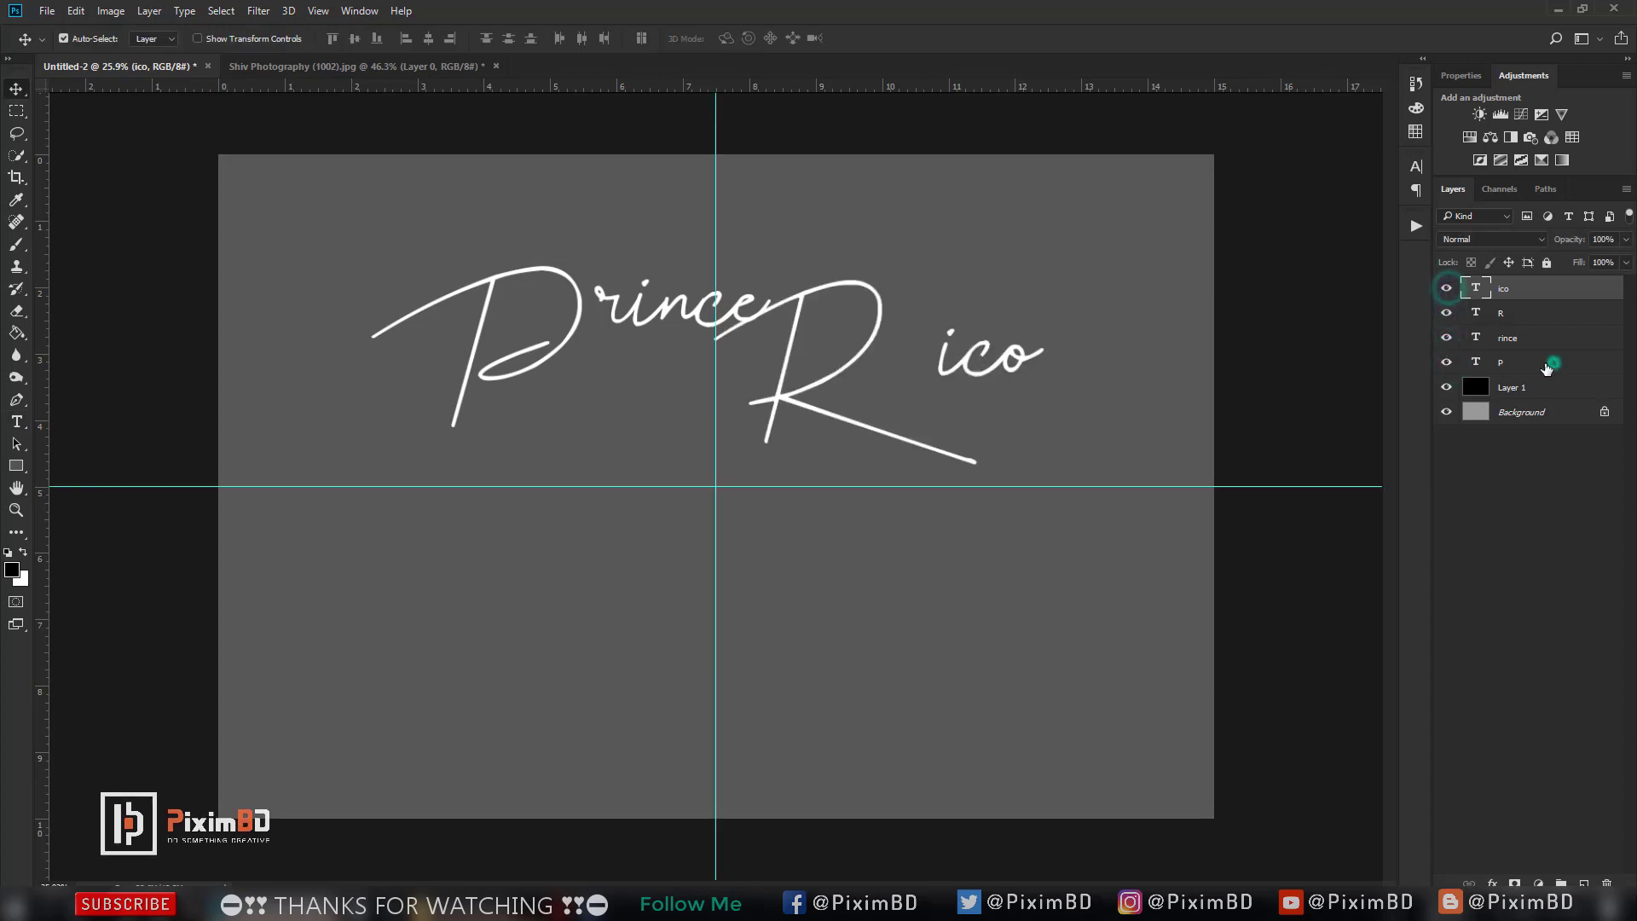
{"action": "left_click", "coordinate": [1547, 369]}
Move the P and 'rince' down onto the centre guide to spell Prince.
{"action": "key", "text": "ctrl+t"}
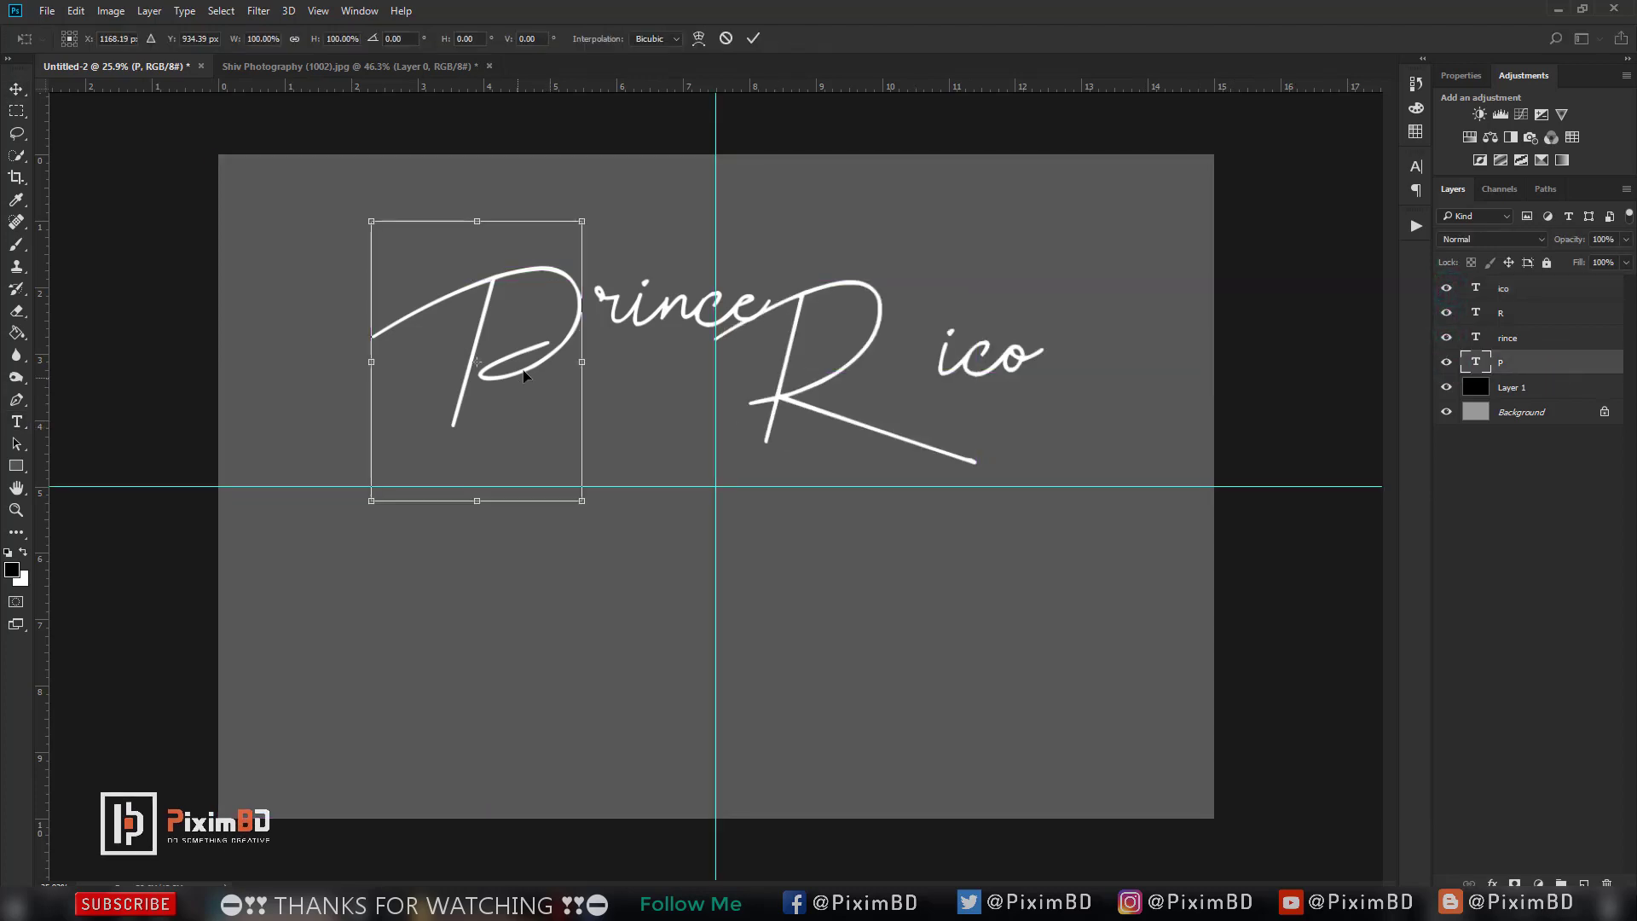
{"action": "left_click_drag", "start_coordinate": [525, 375], "coordinate": [528, 457]}
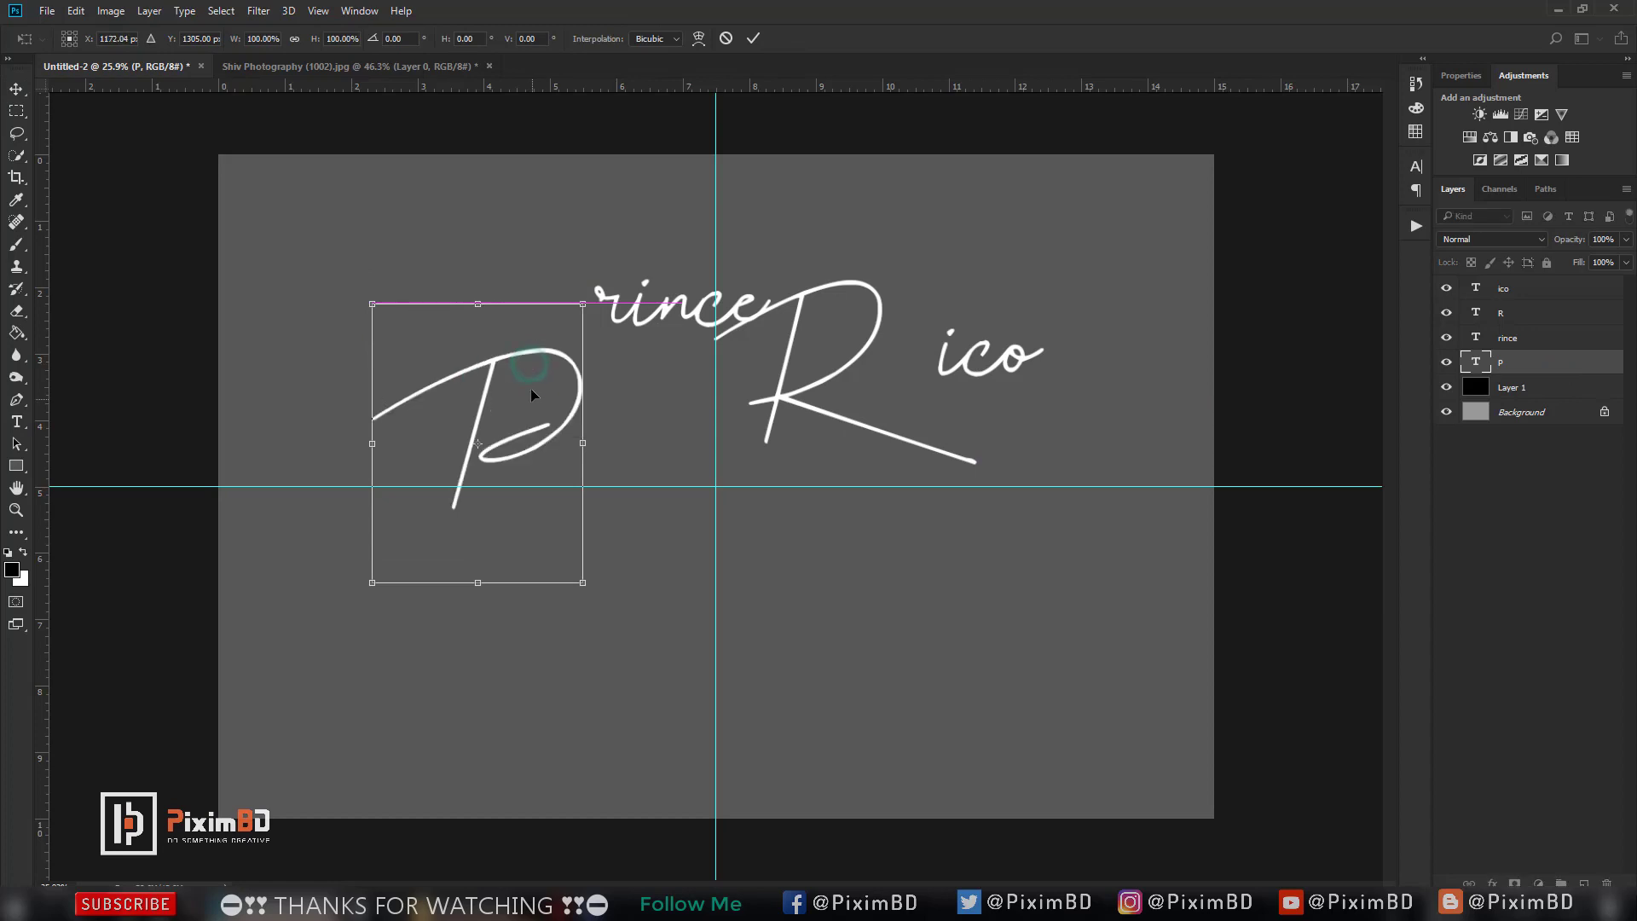
{"action": "left_click_drag", "start_coordinate": [532, 394], "coordinate": [536, 457]}
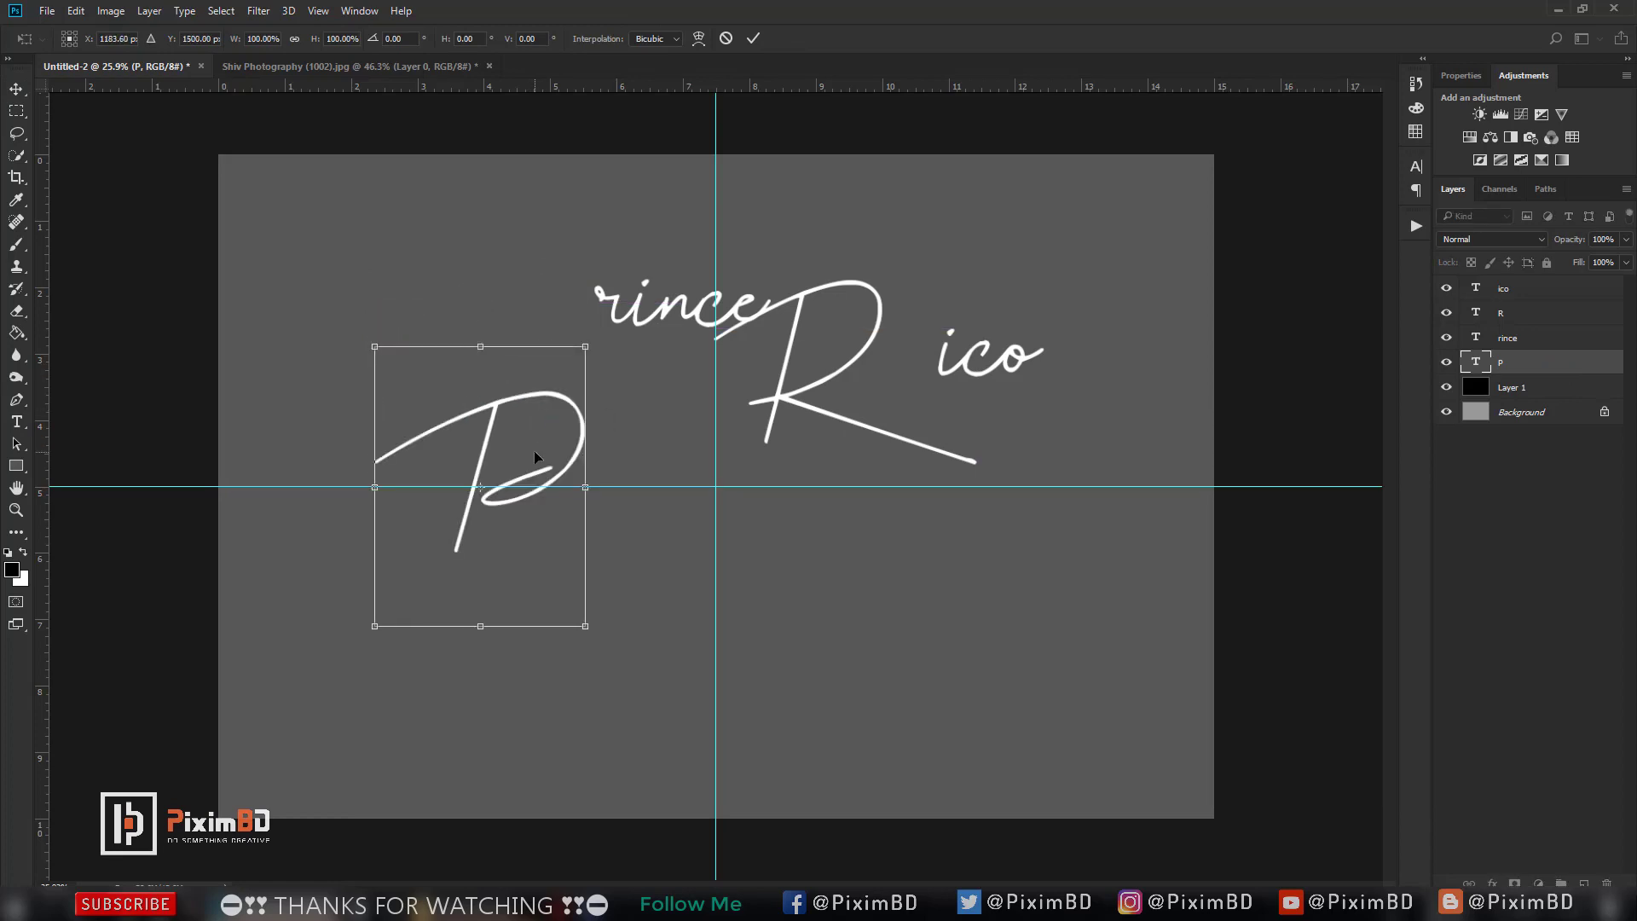
{"action": "key", "text": "Return"}
{"action": "left_click", "coordinate": [1533, 339]}
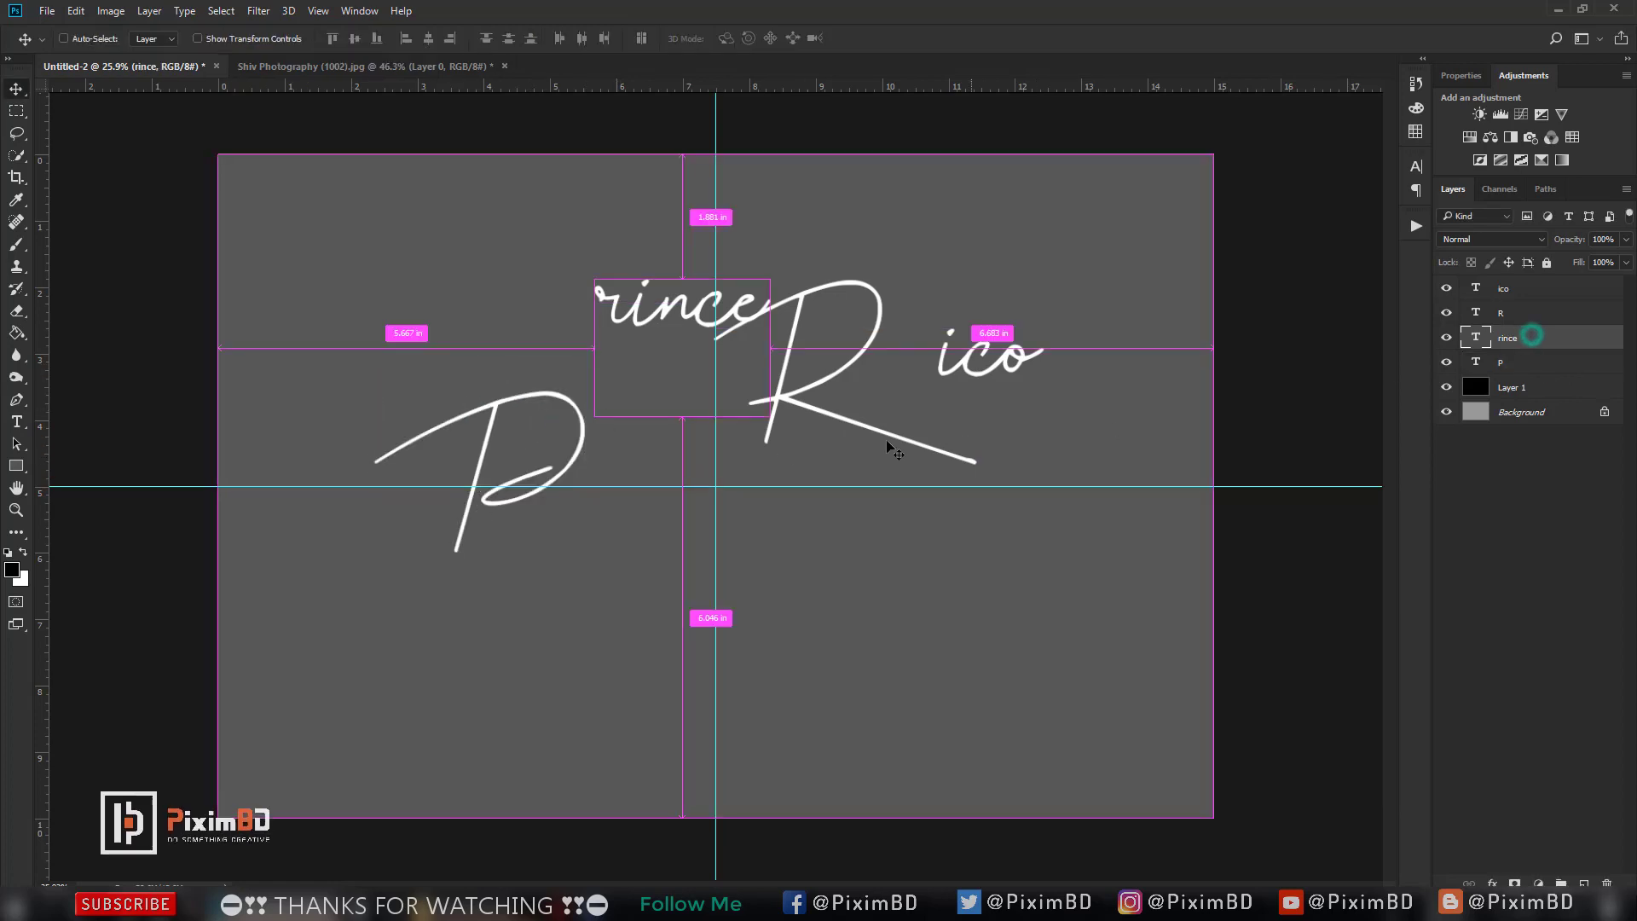
{"action": "key", "text": "ctrl+t"}
{"action": "mouse_move", "coordinate": [700, 316]}
{"action": "left_mouse_down"}
{"action": "mouse_move", "coordinate": [656, 527]}
{"action": "mouse_move", "coordinate": [626, 540]}
{"action": "left_mouse_up"}
{"action": "key", "text": "Return"}
Move the R down beside Prince and add a horizontal guide along the letter tops.
{"action": "scroll", "coordinate": [672, 558], "scroll_direction": "up", "scroll_amount": 2}
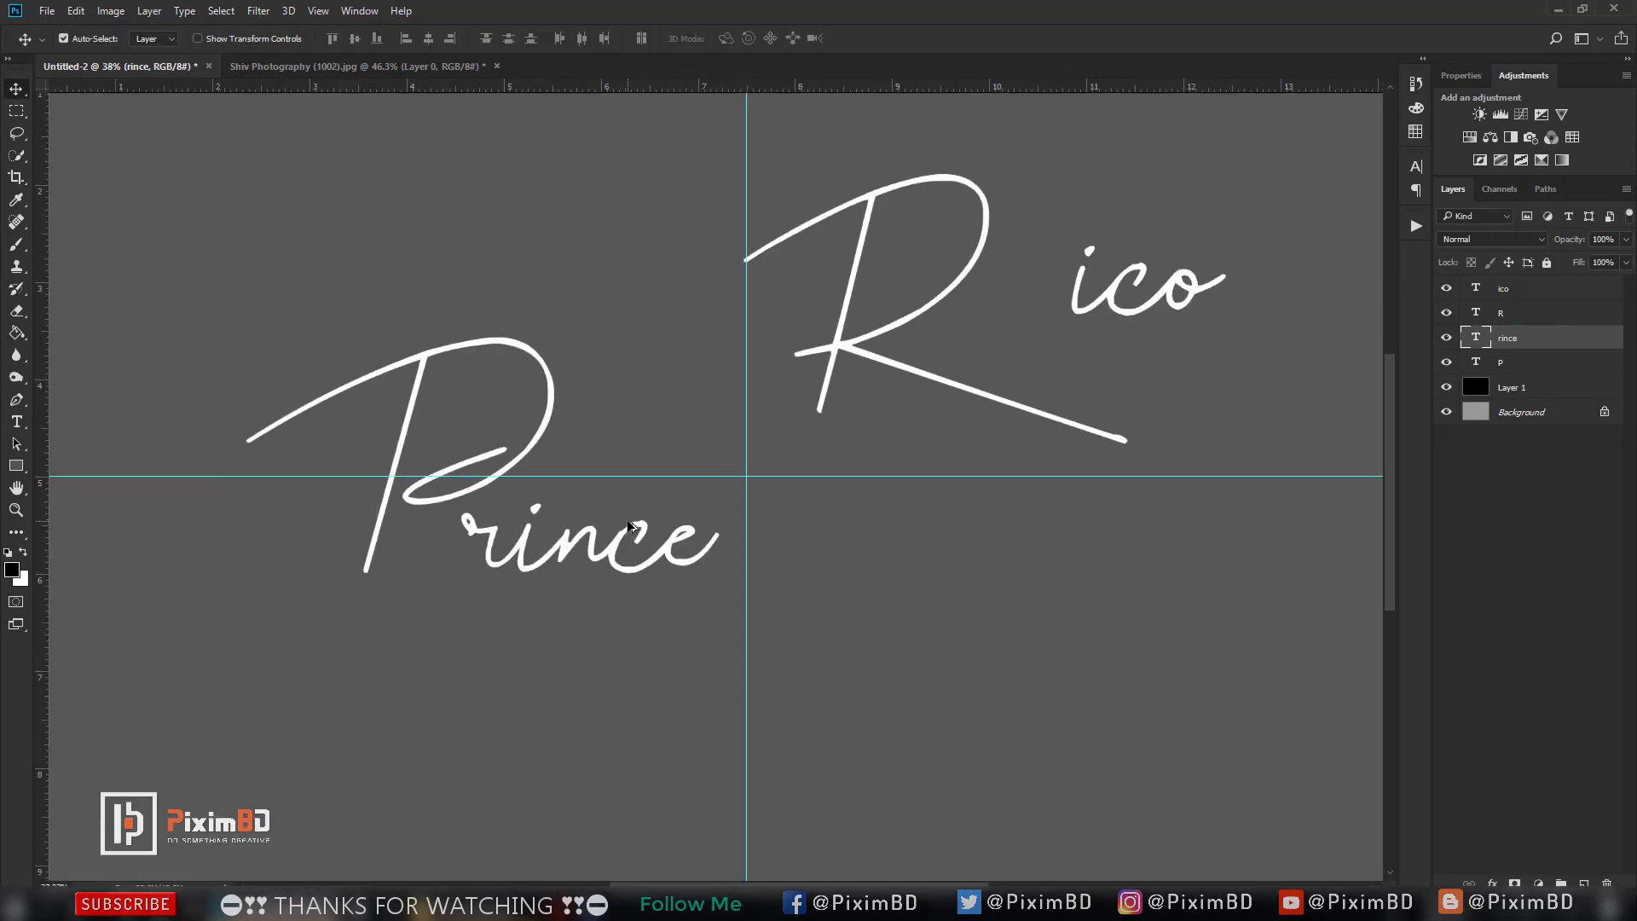
{"action": "left_click", "coordinate": [1551, 312]}
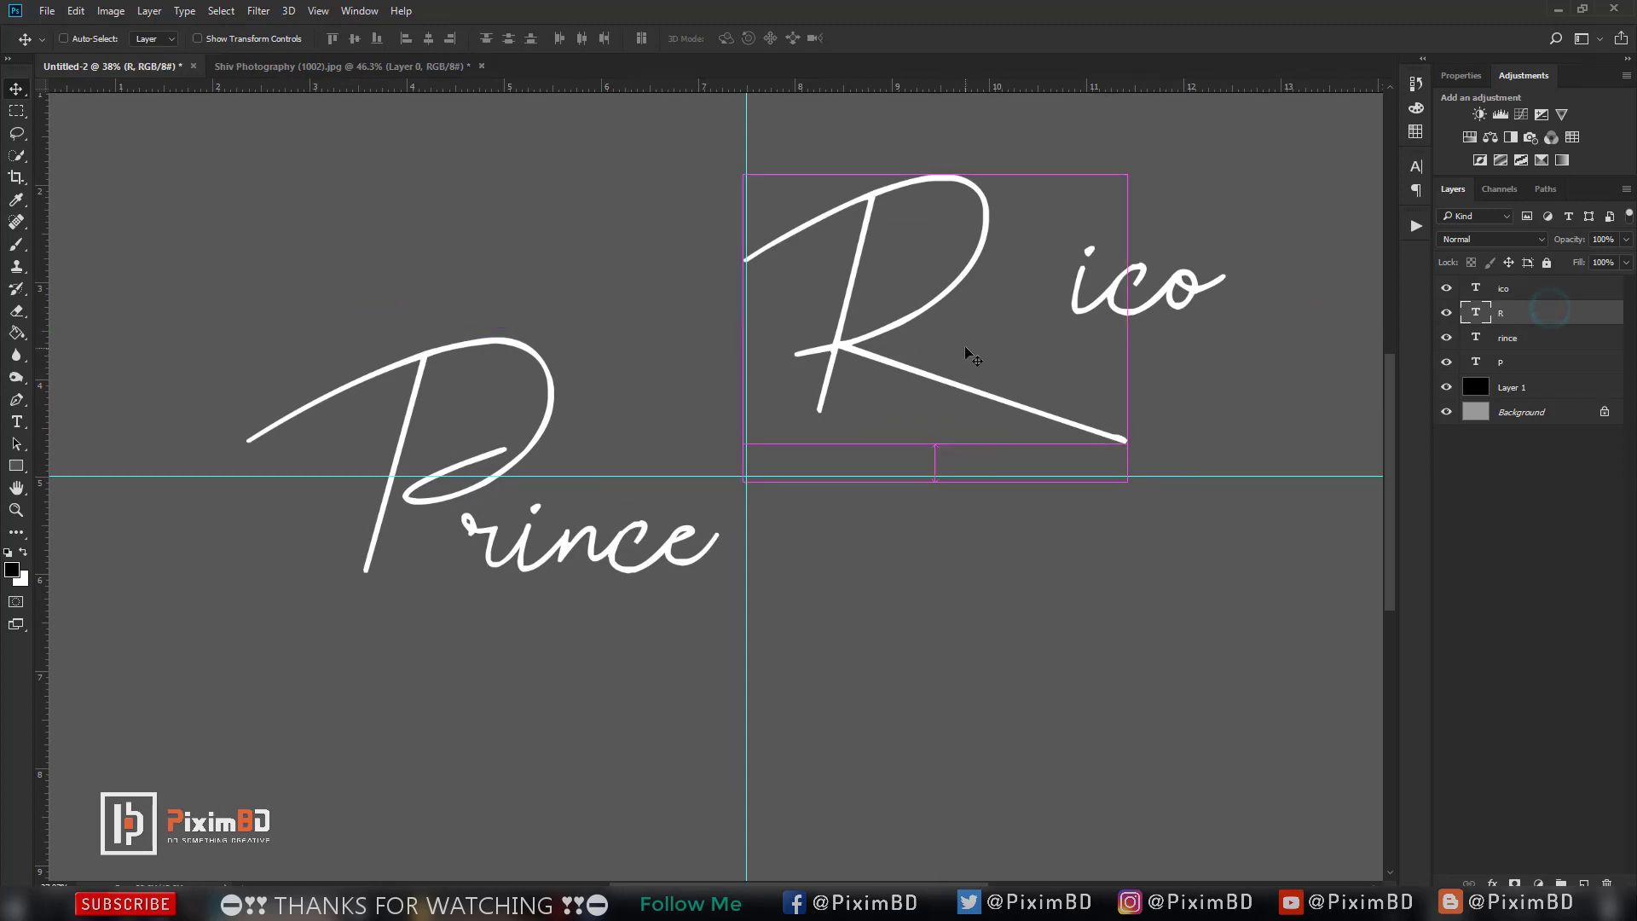
{"action": "key", "text": "ctrl+t"}
{"action": "mouse_move", "coordinate": [968, 271]}
{"action": "left_mouse_down"}
{"action": "mouse_move", "coordinate": [951, 435]}
{"action": "mouse_move", "coordinate": [972, 424]}
{"action": "left_mouse_up"}
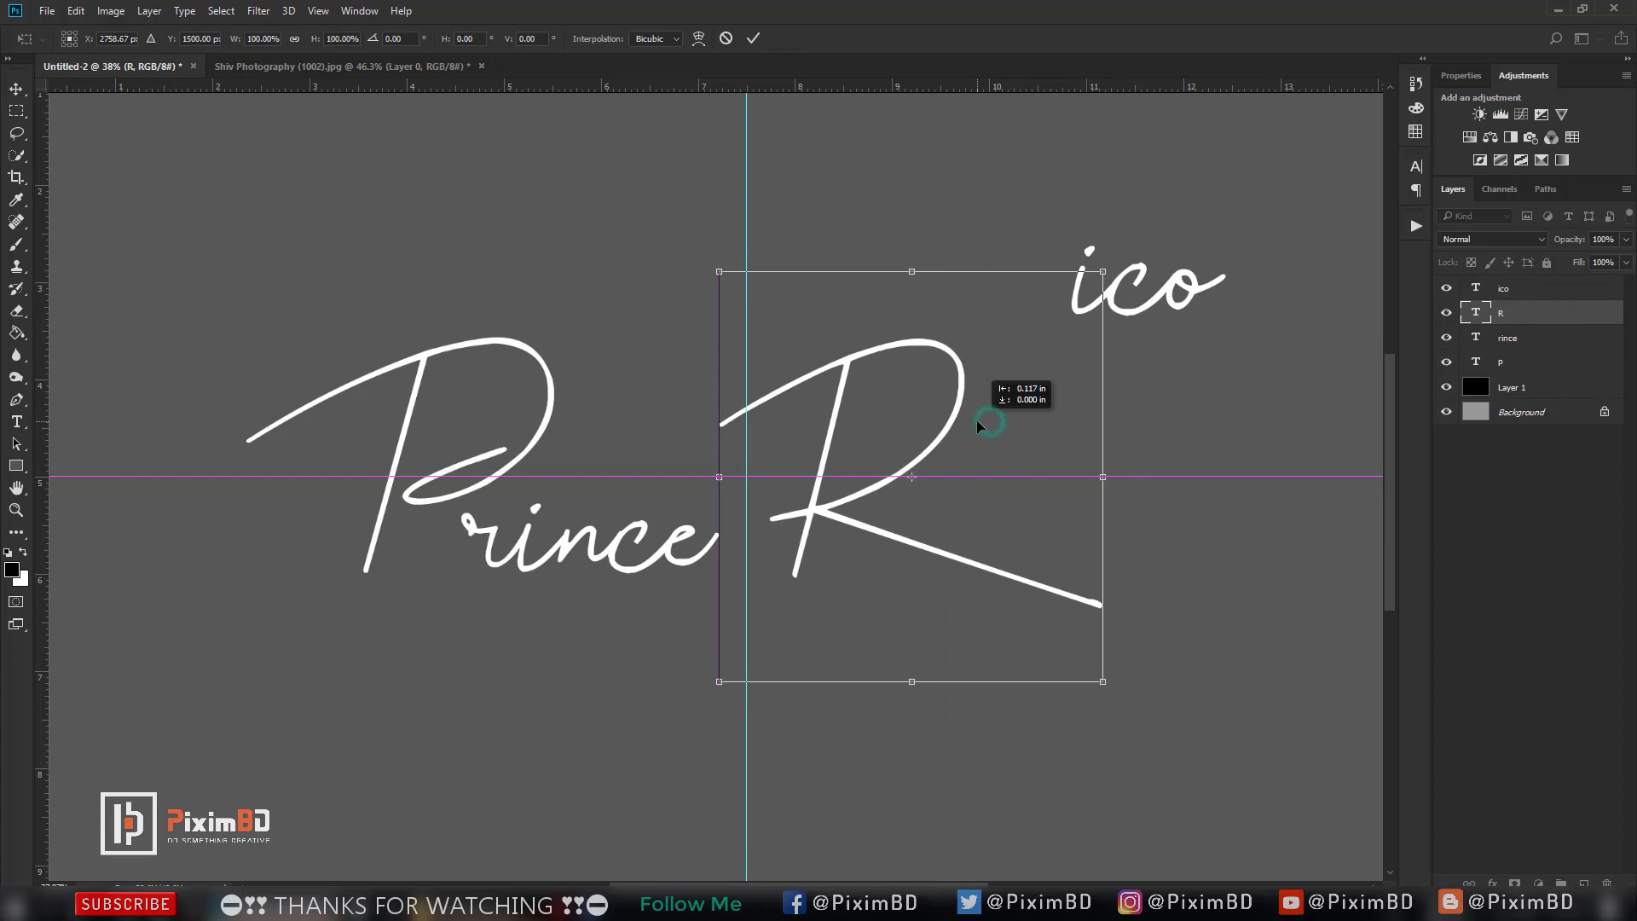
{"action": "key", "text": "Return"}
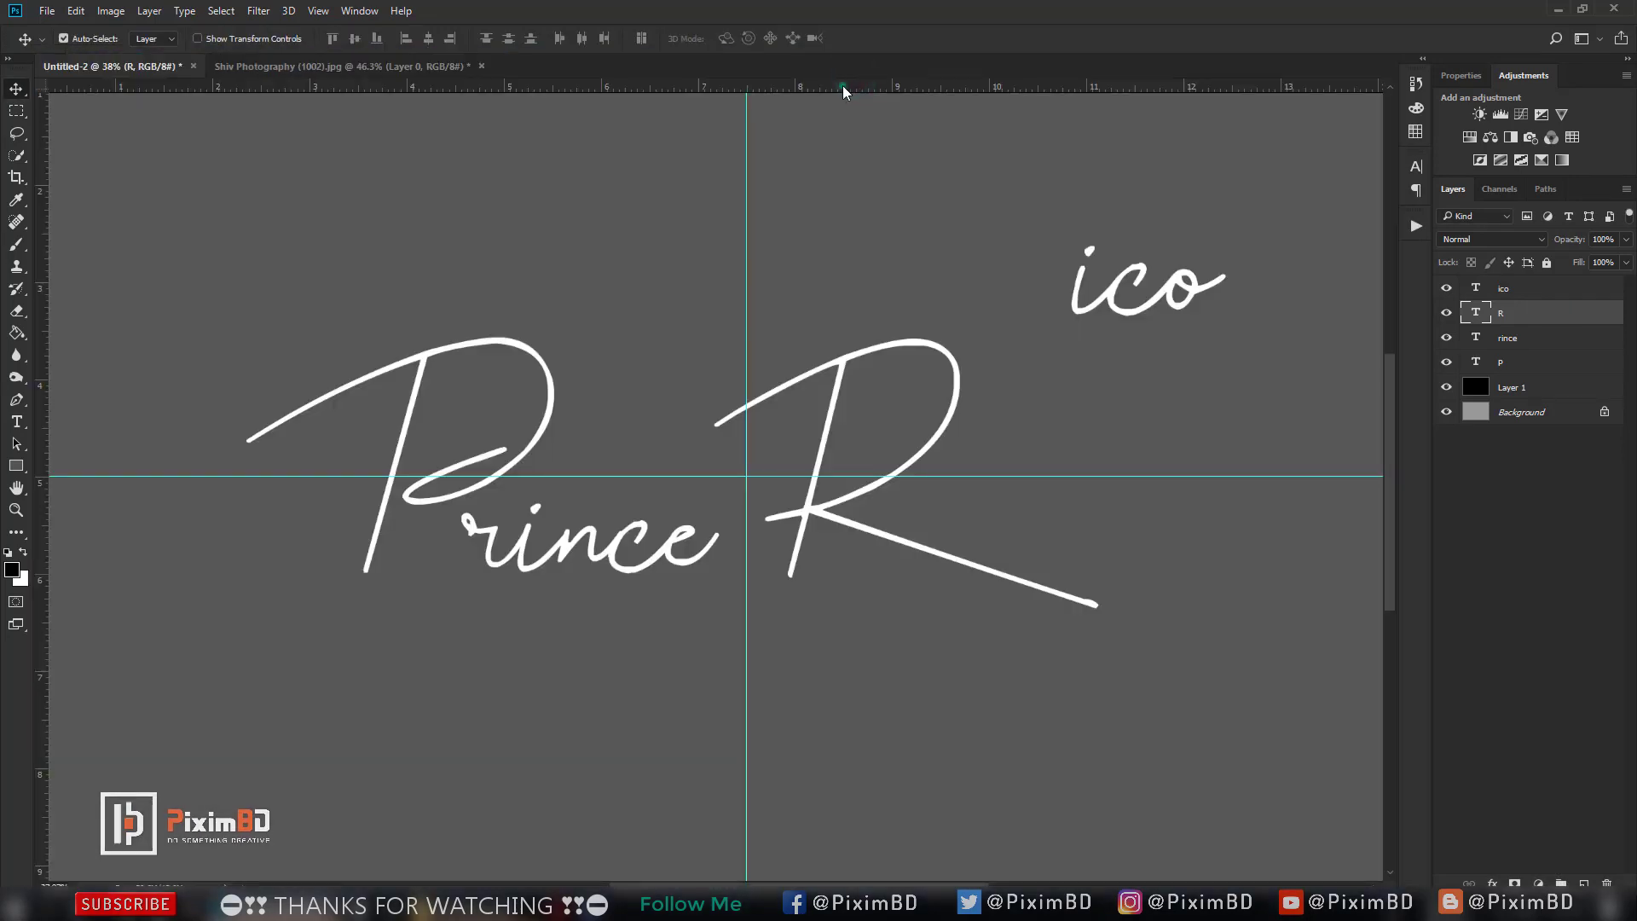
{"action": "left_click_drag", "start_coordinate": [840, 85], "coordinate": [841, 337]}
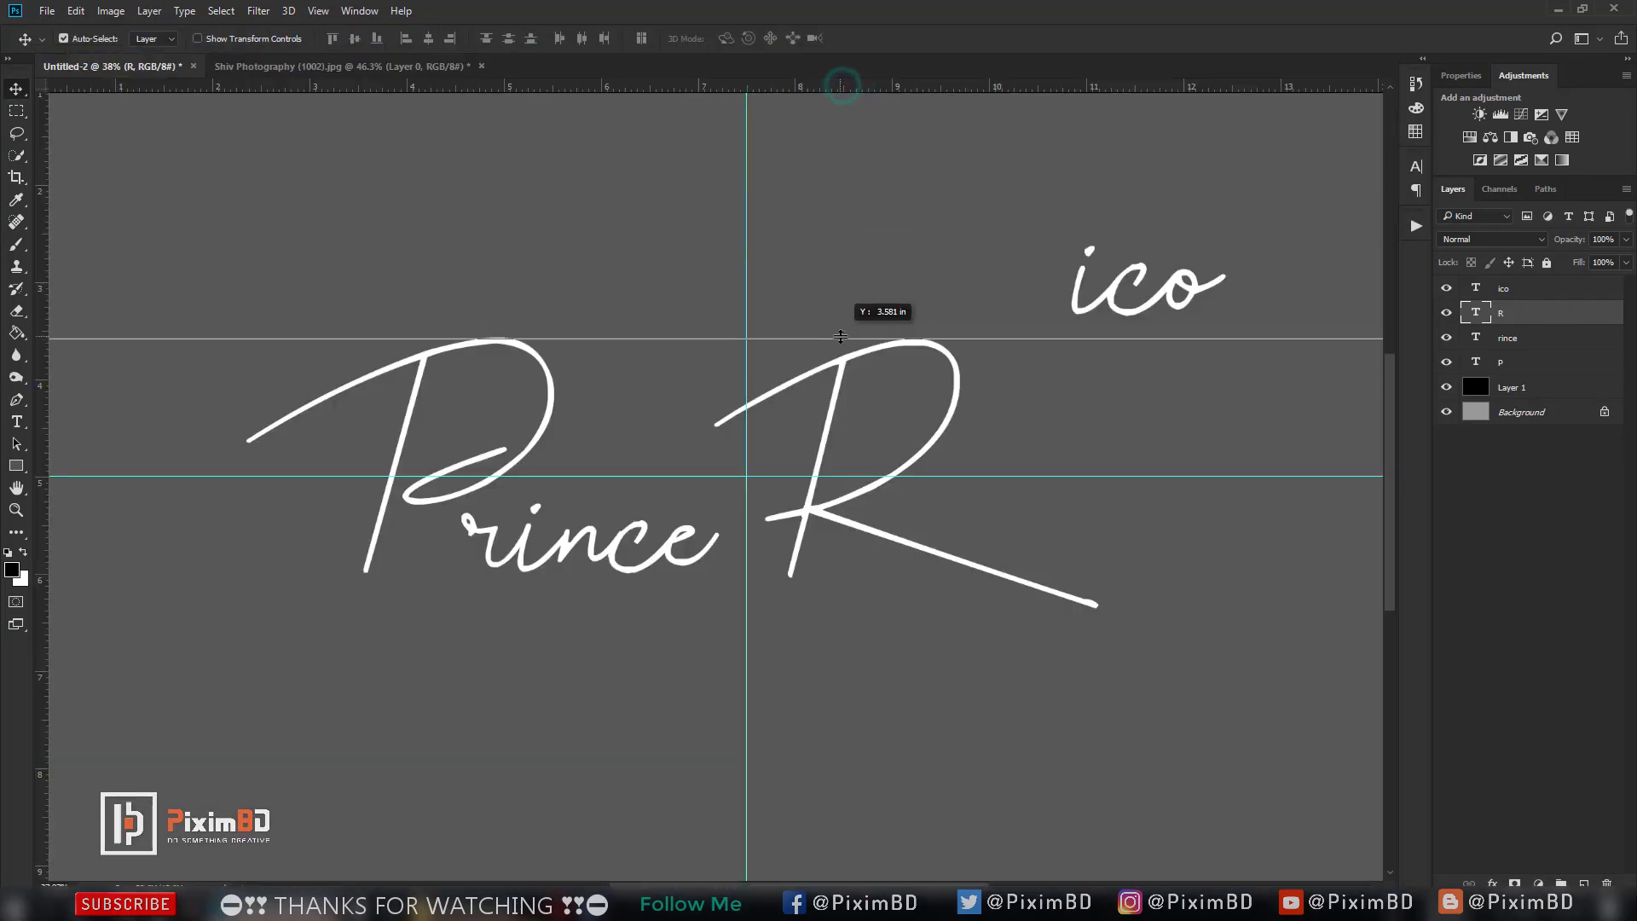
Set 'ico' against the R and nudge 'rince' to fit the P.
{"action": "left_click", "coordinate": [1523, 290]}
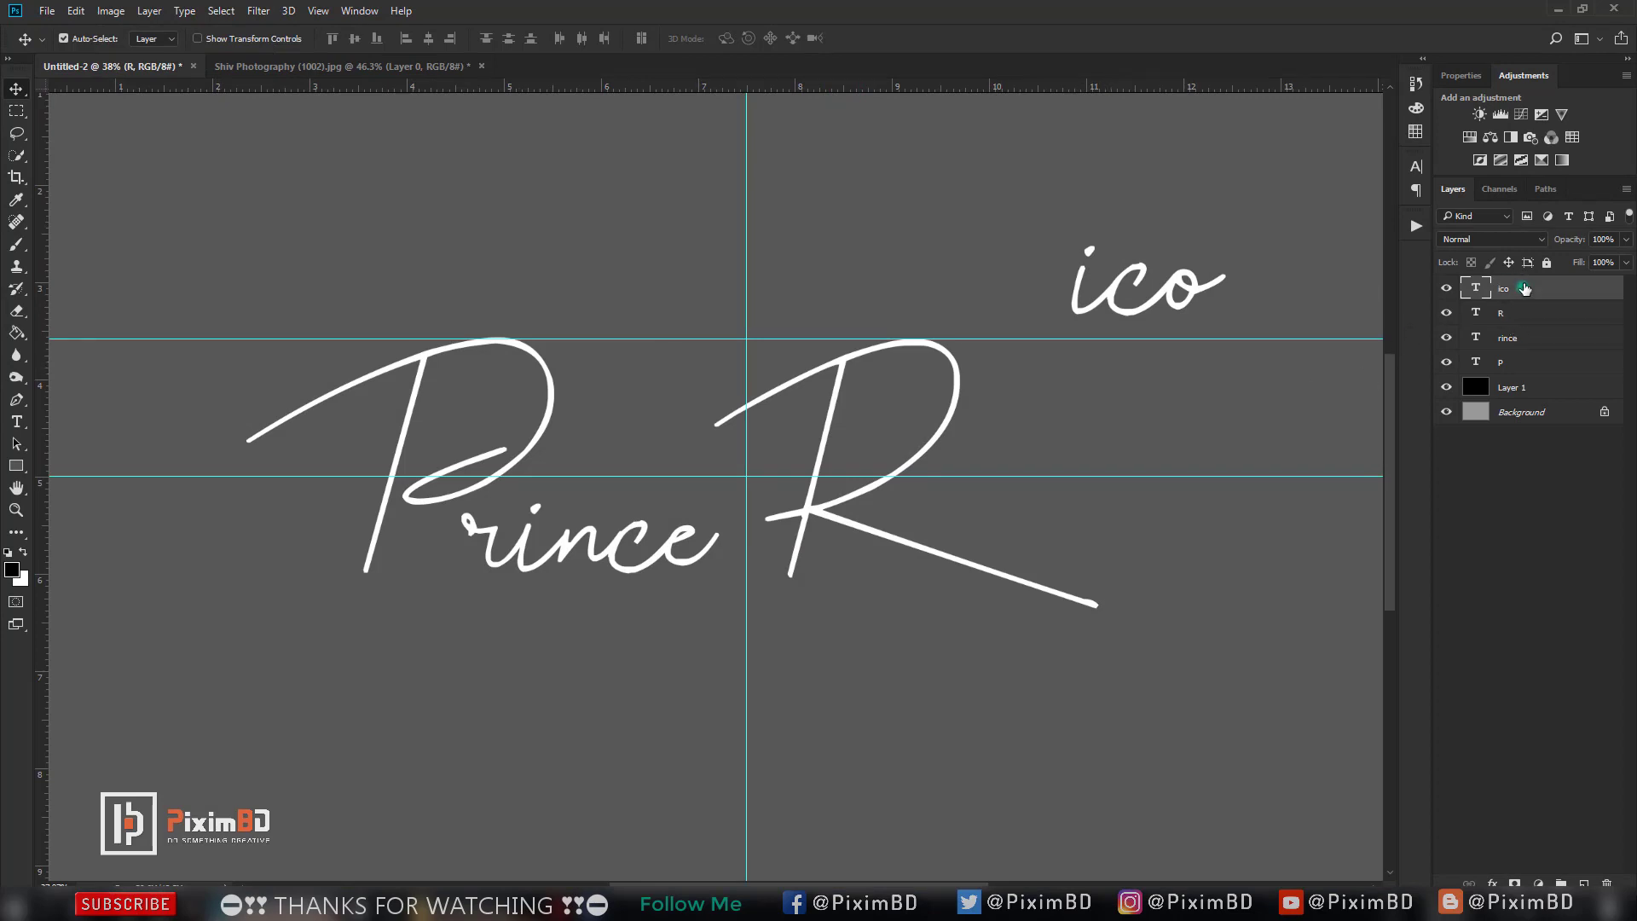
{"action": "key", "text": "ctrl+t"}
{"action": "mouse_move", "coordinate": [1201, 286]}
{"action": "left_mouse_down"}
{"action": "mouse_move", "coordinate": [1097, 564]}
{"action": "mouse_move", "coordinate": [1044, 500]}
{"action": "left_mouse_up"}
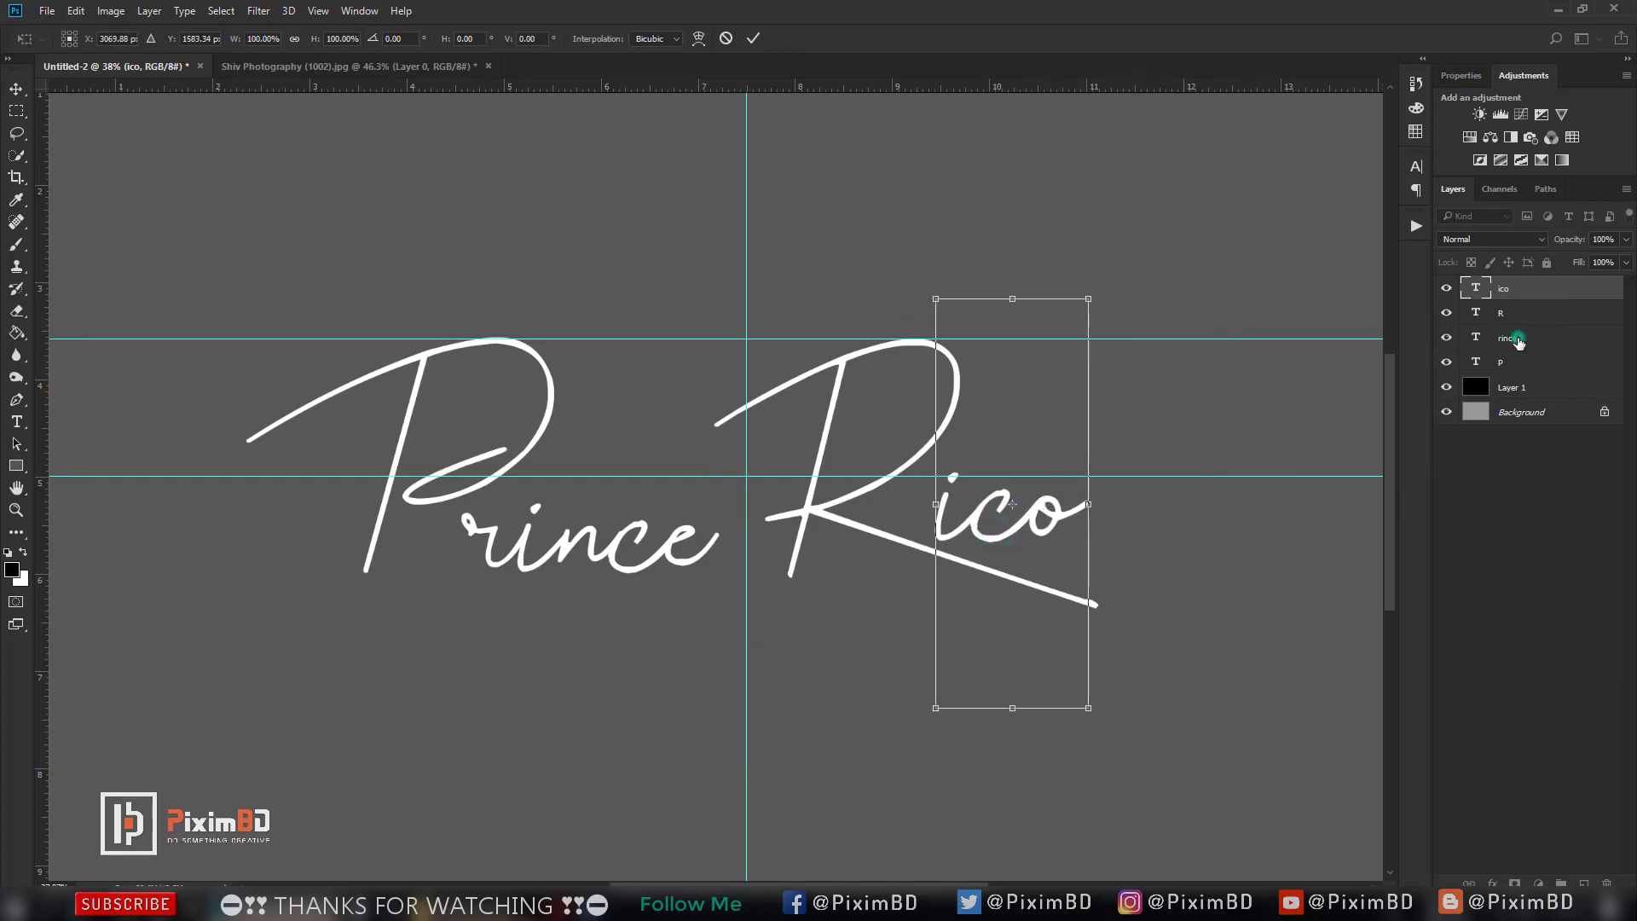
{"action": "left_click", "coordinate": [1514, 339]}
{"action": "key", "text": "ctrl+t"}
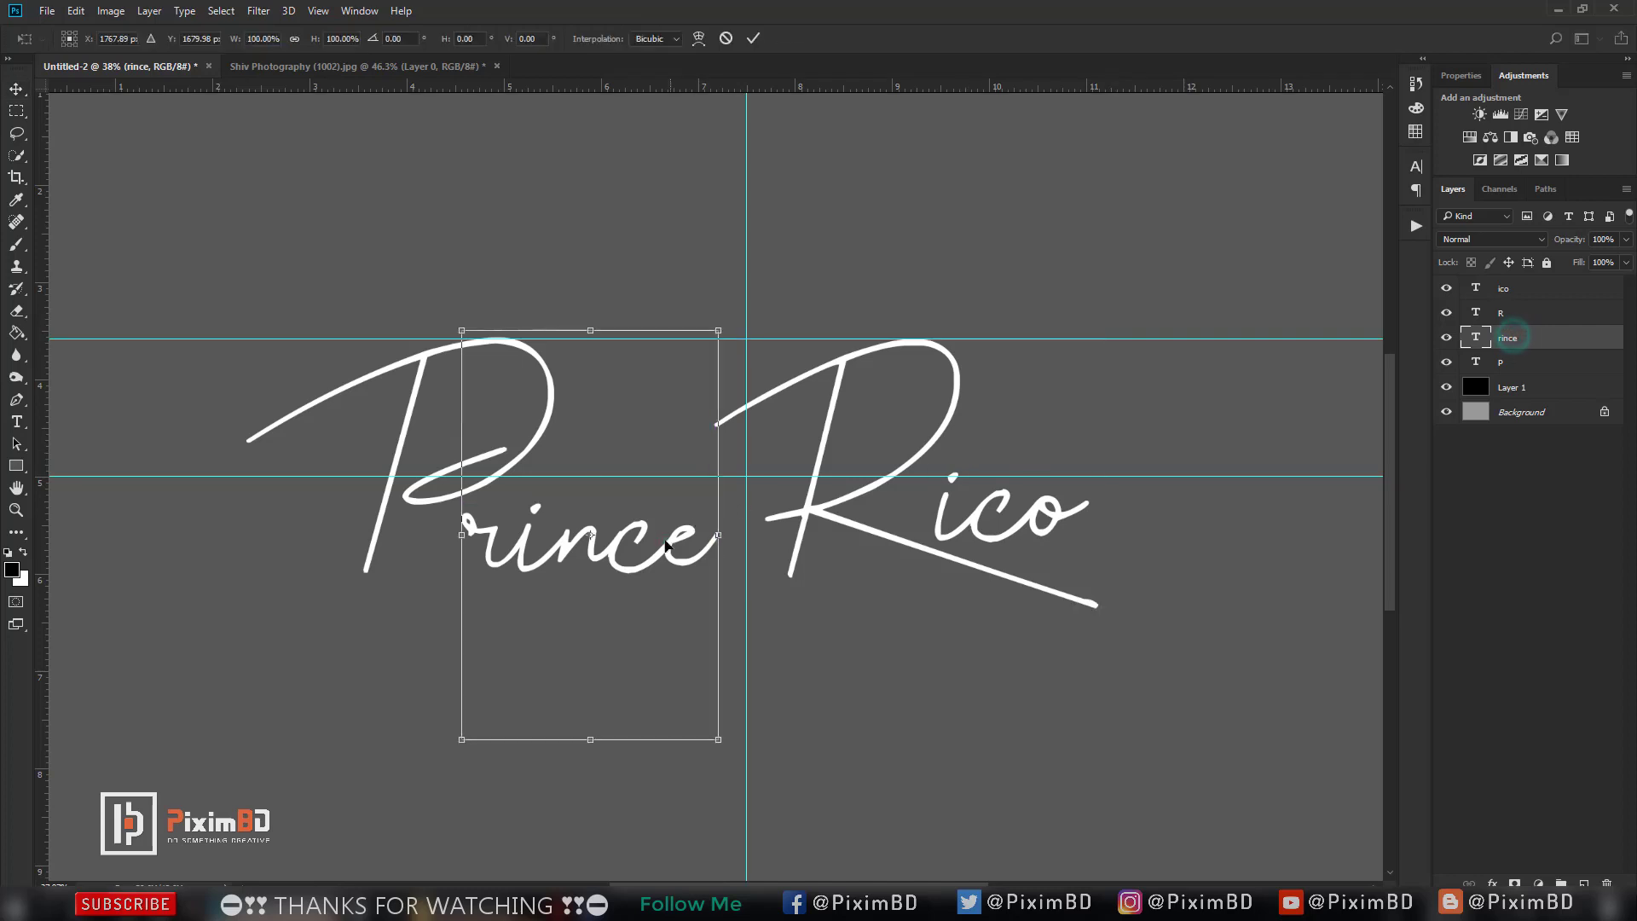
{"action": "mouse_move", "coordinate": [674, 559]}
{"action": "left_mouse_down"}
{"action": "mouse_move", "coordinate": [676, 527]}
{"action": "mouse_move", "coordinate": [703, 519]}
{"action": "mouse_move", "coordinate": [666, 527]}
{"action": "left_mouse_up"}
{"action": "key", "text": "Return"}
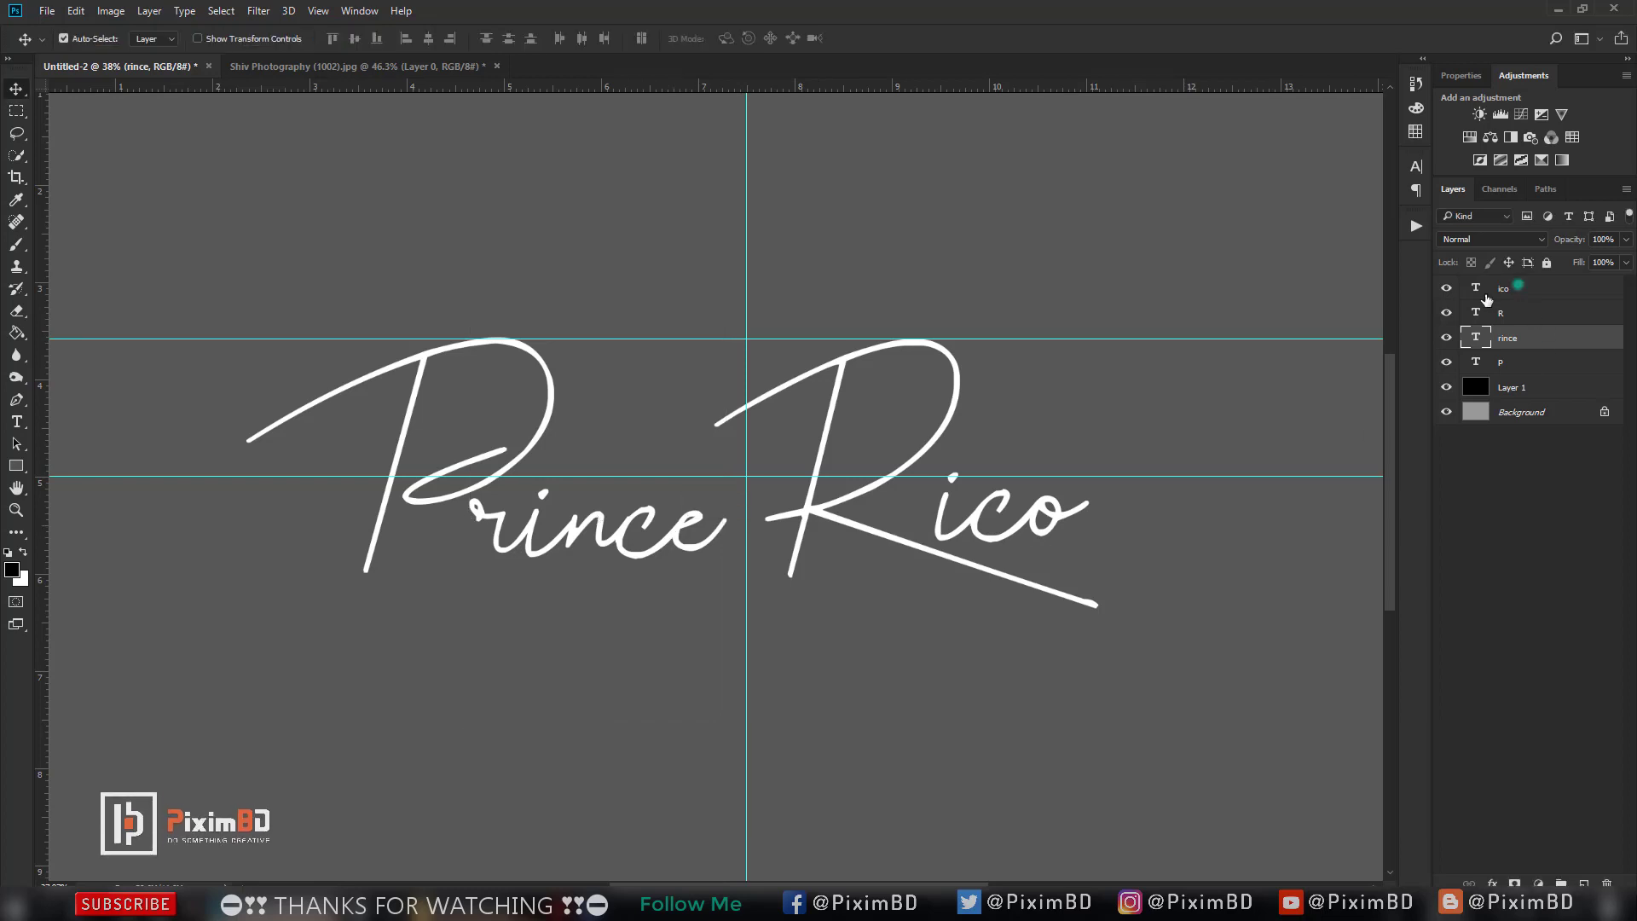
{"action": "left_click", "coordinate": [1518, 288]}
{"action": "key", "text": "ctrl+t"}
{"action": "left_click_drag", "start_coordinate": [1048, 528], "coordinate": [1046, 533]}
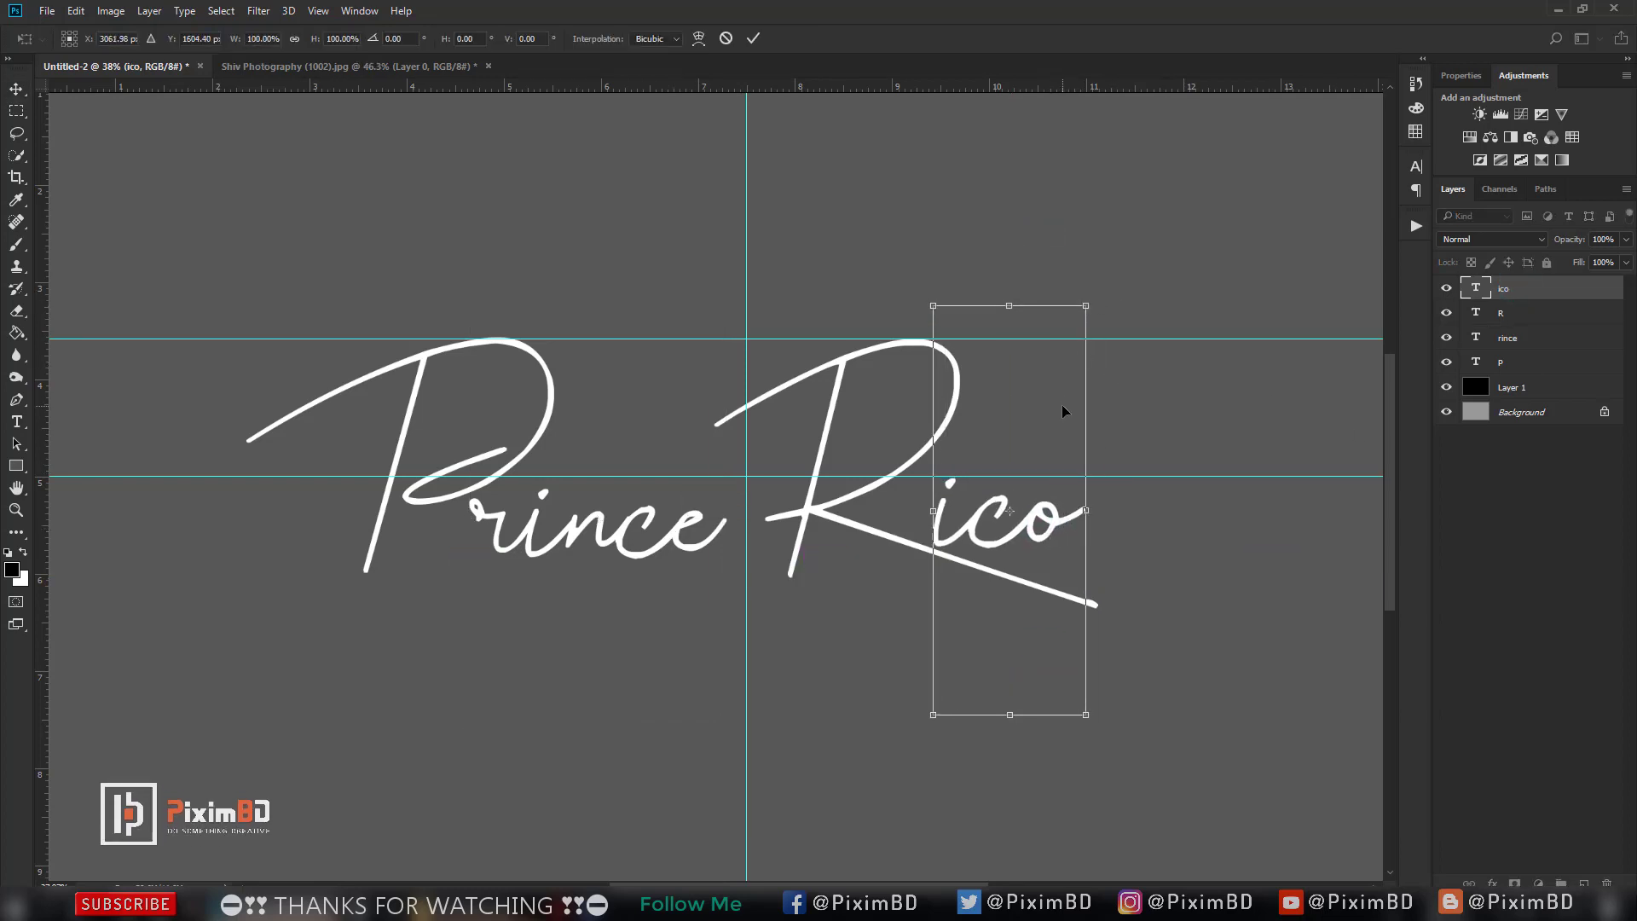
{"action": "key", "text": "Return"}
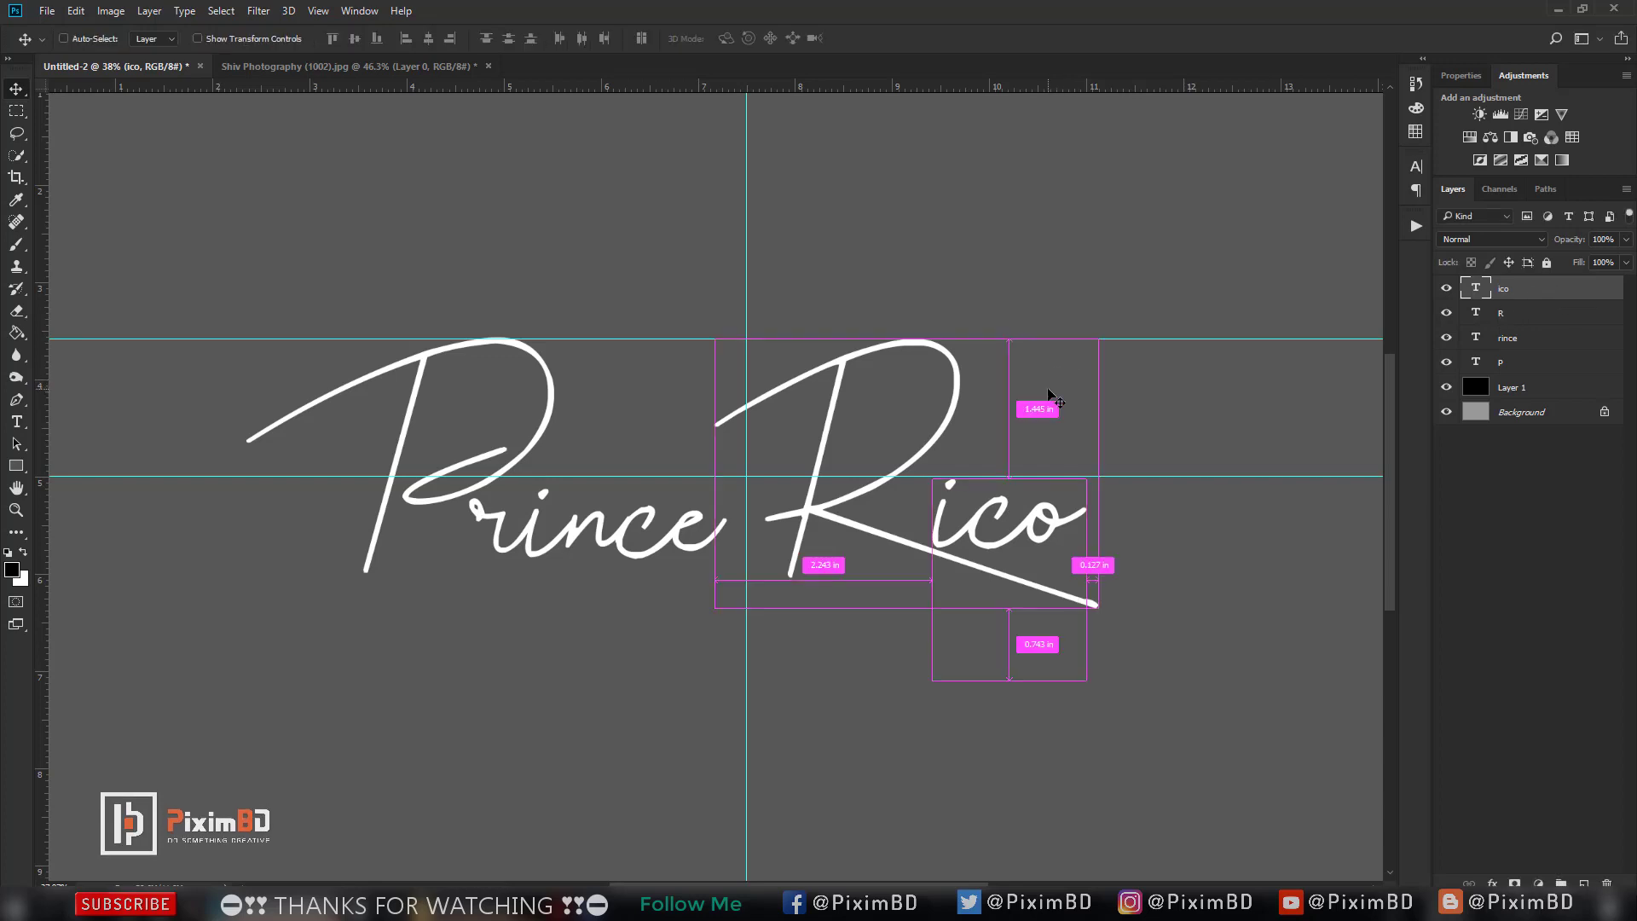
Scale 'ico' to 88% and zoom out on the lettering.
{"action": "key", "text": "ctrl+t"}
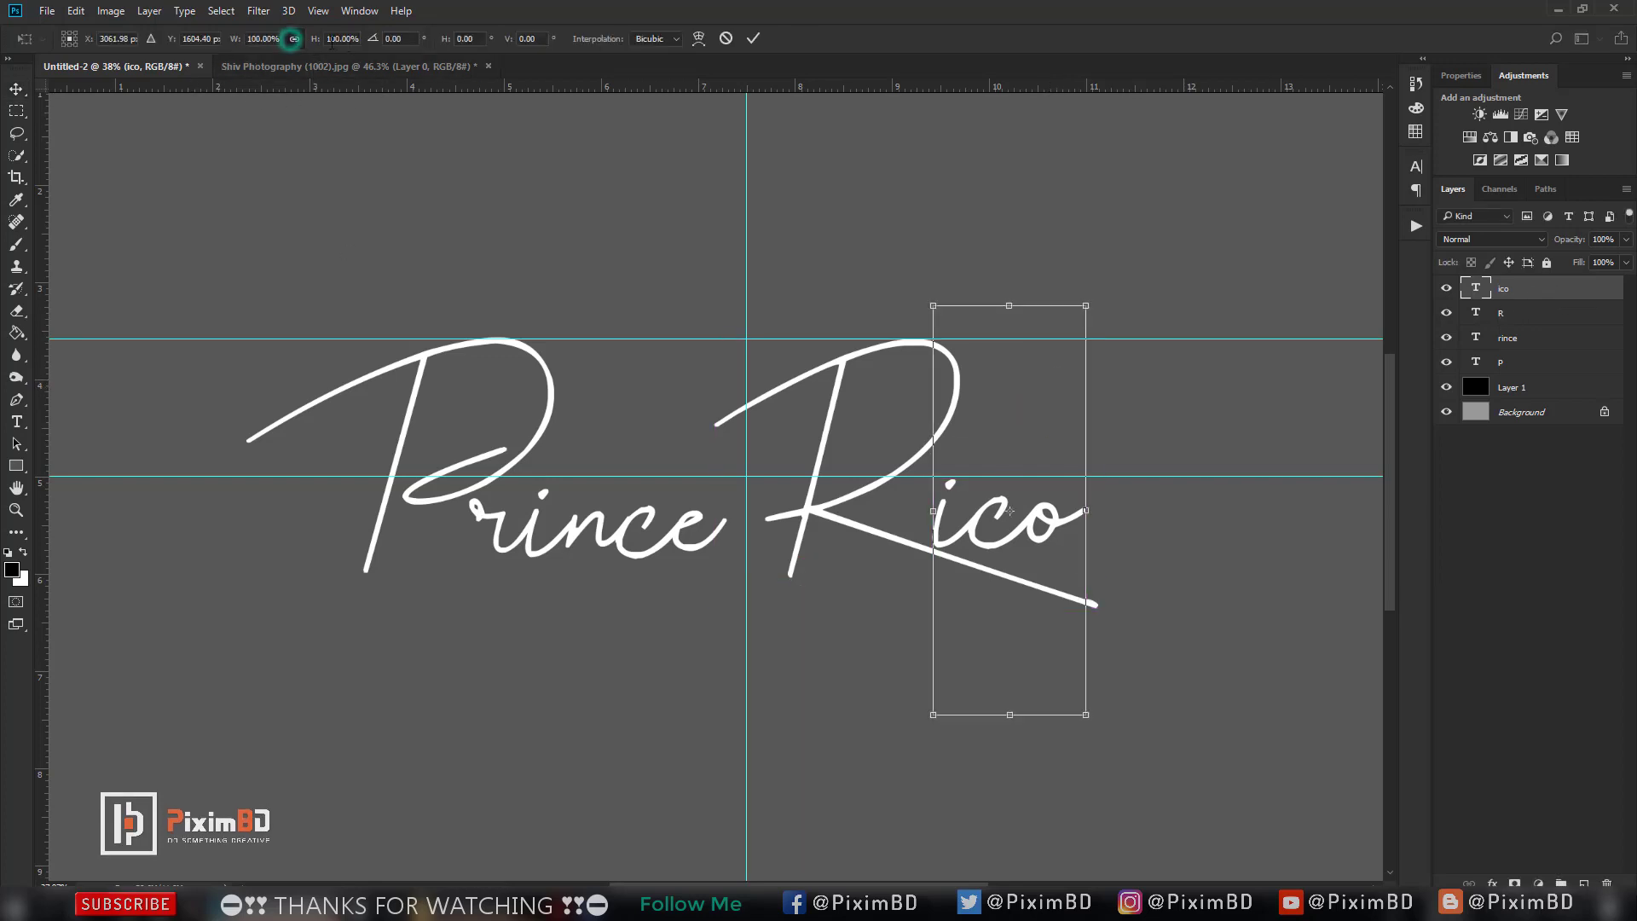
{"action": "type", "text": "88"}
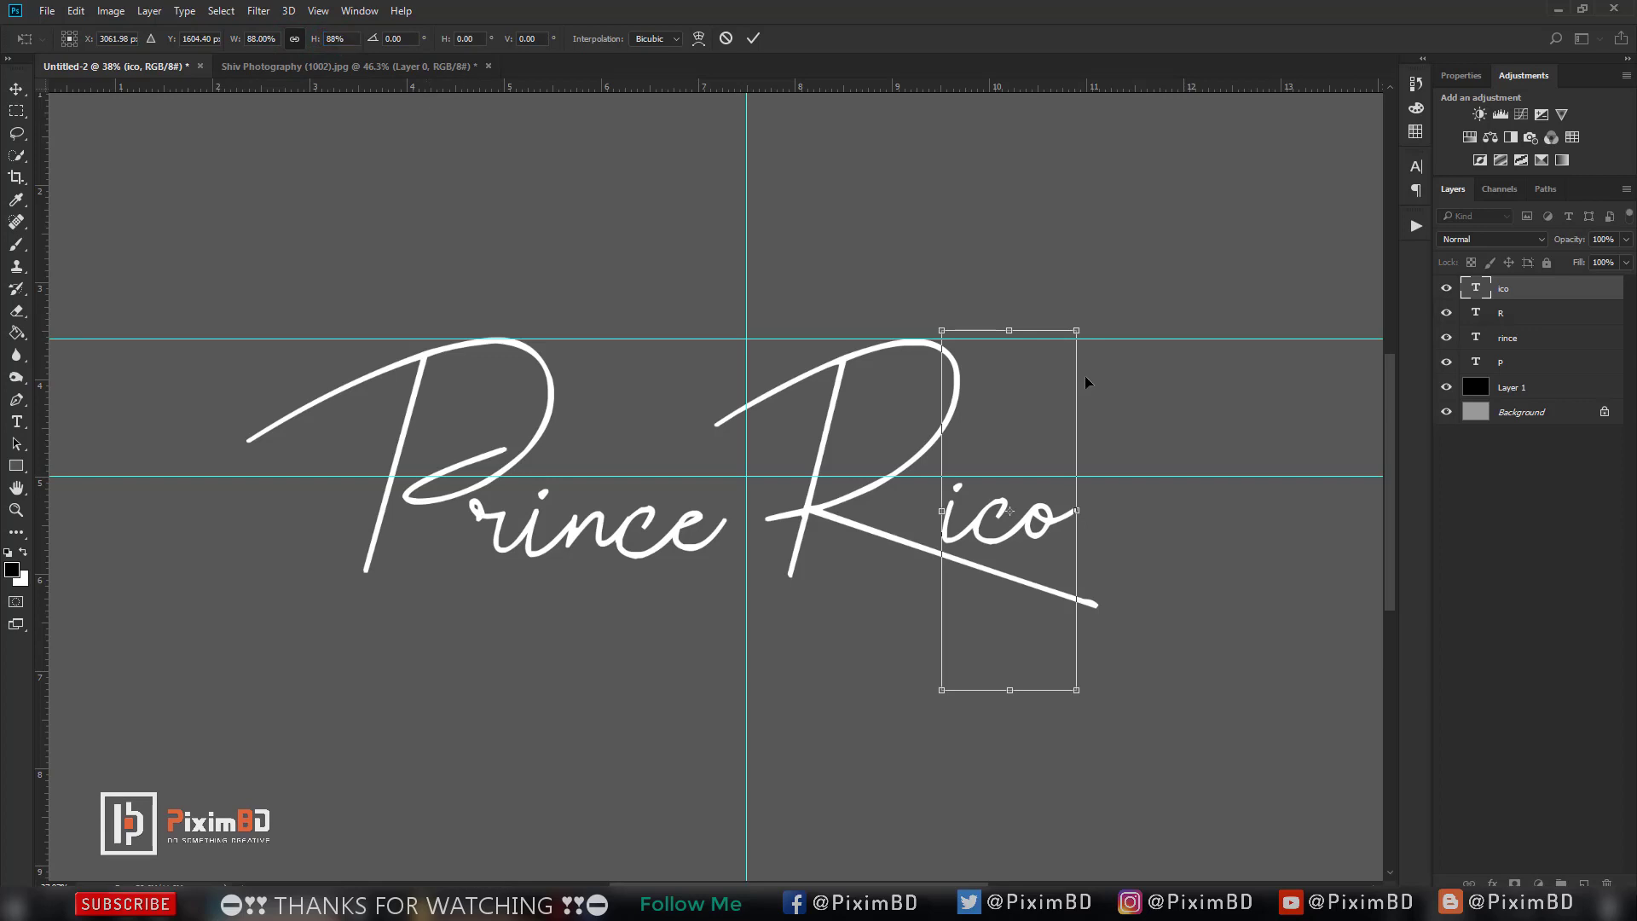
{"action": "left_click", "coordinate": [1515, 339]}
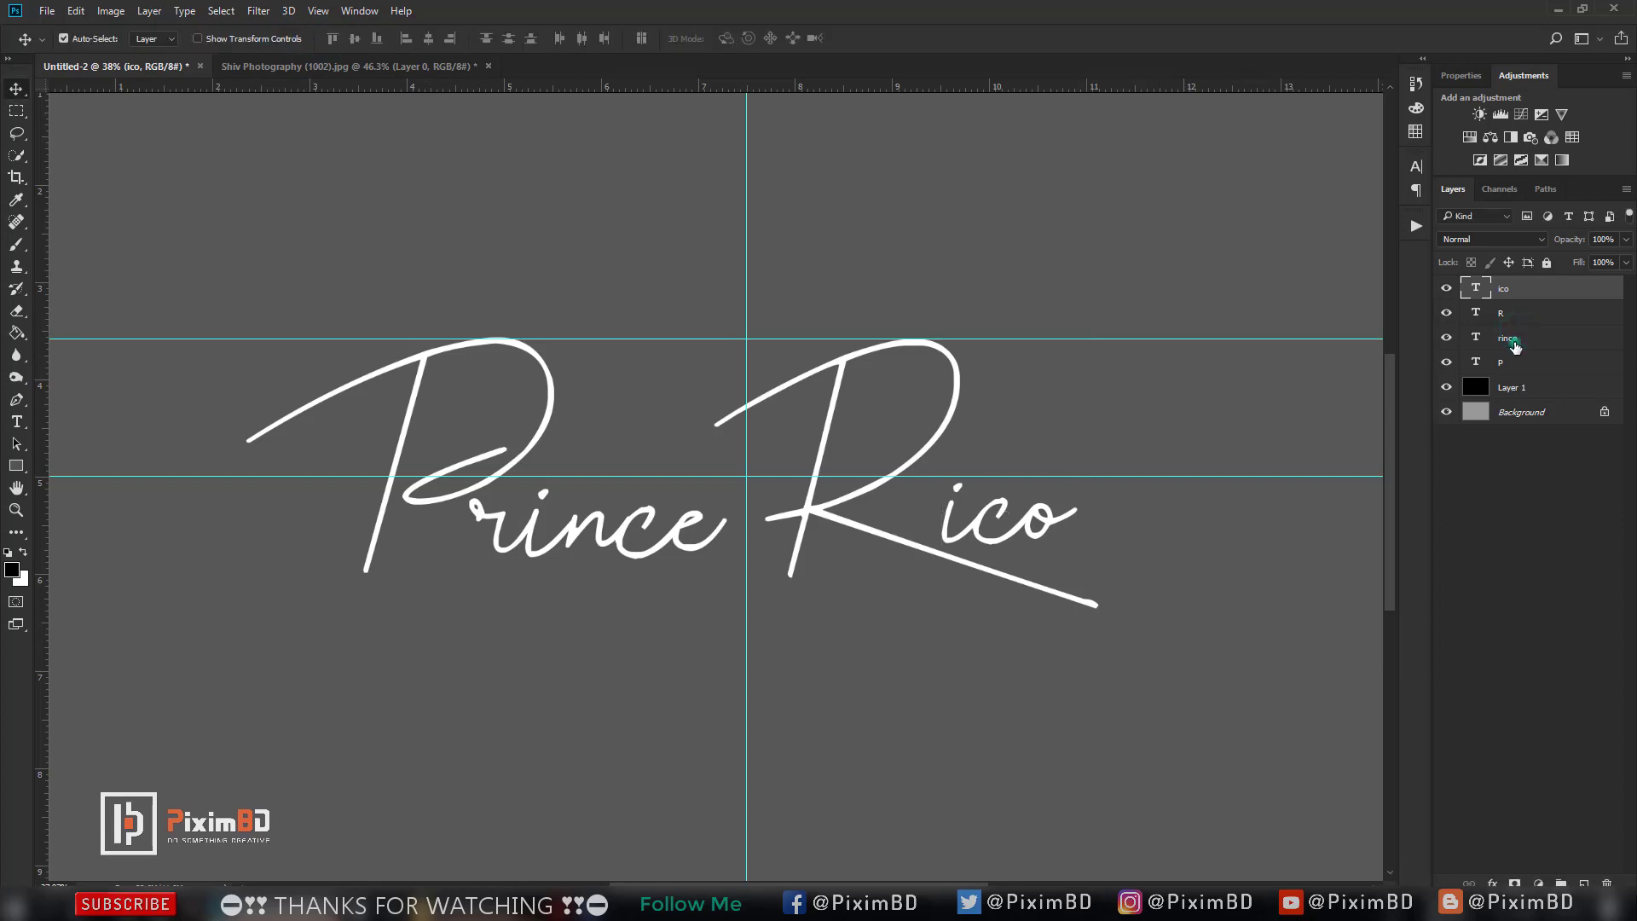
{"action": "left_click", "coordinate": [1513, 341]}
{"action": "scroll", "coordinate": [735, 488], "scroll_direction": "down", "scroll_amount": 1}
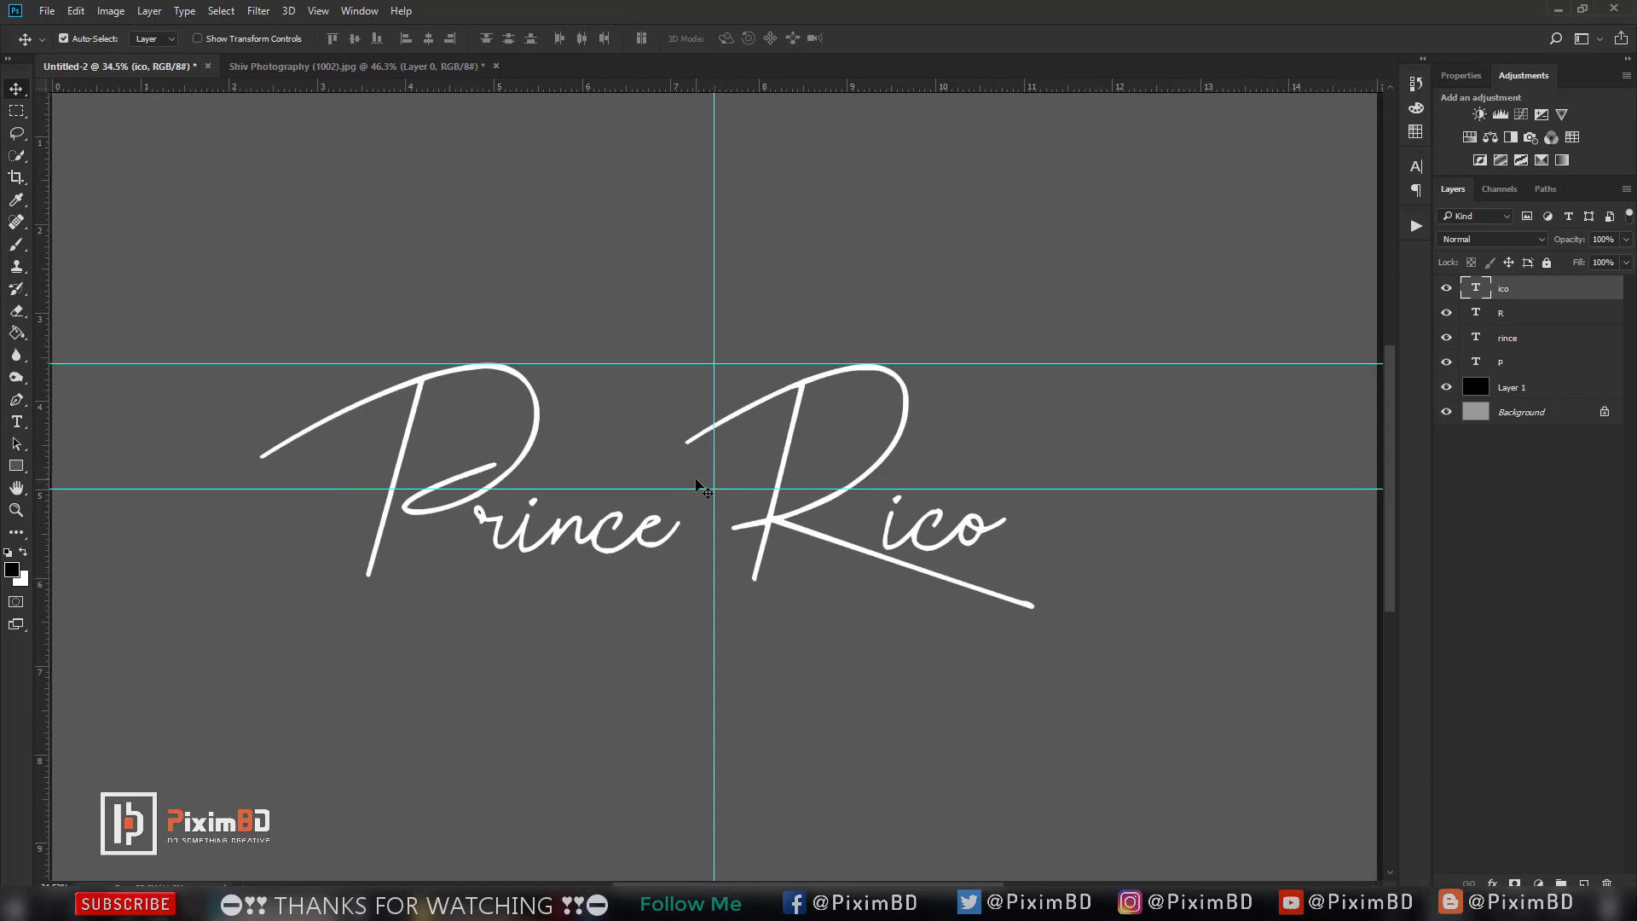
{"action": "scroll", "coordinate": [704, 480], "scroll_direction": "down", "scroll_amount": 2}
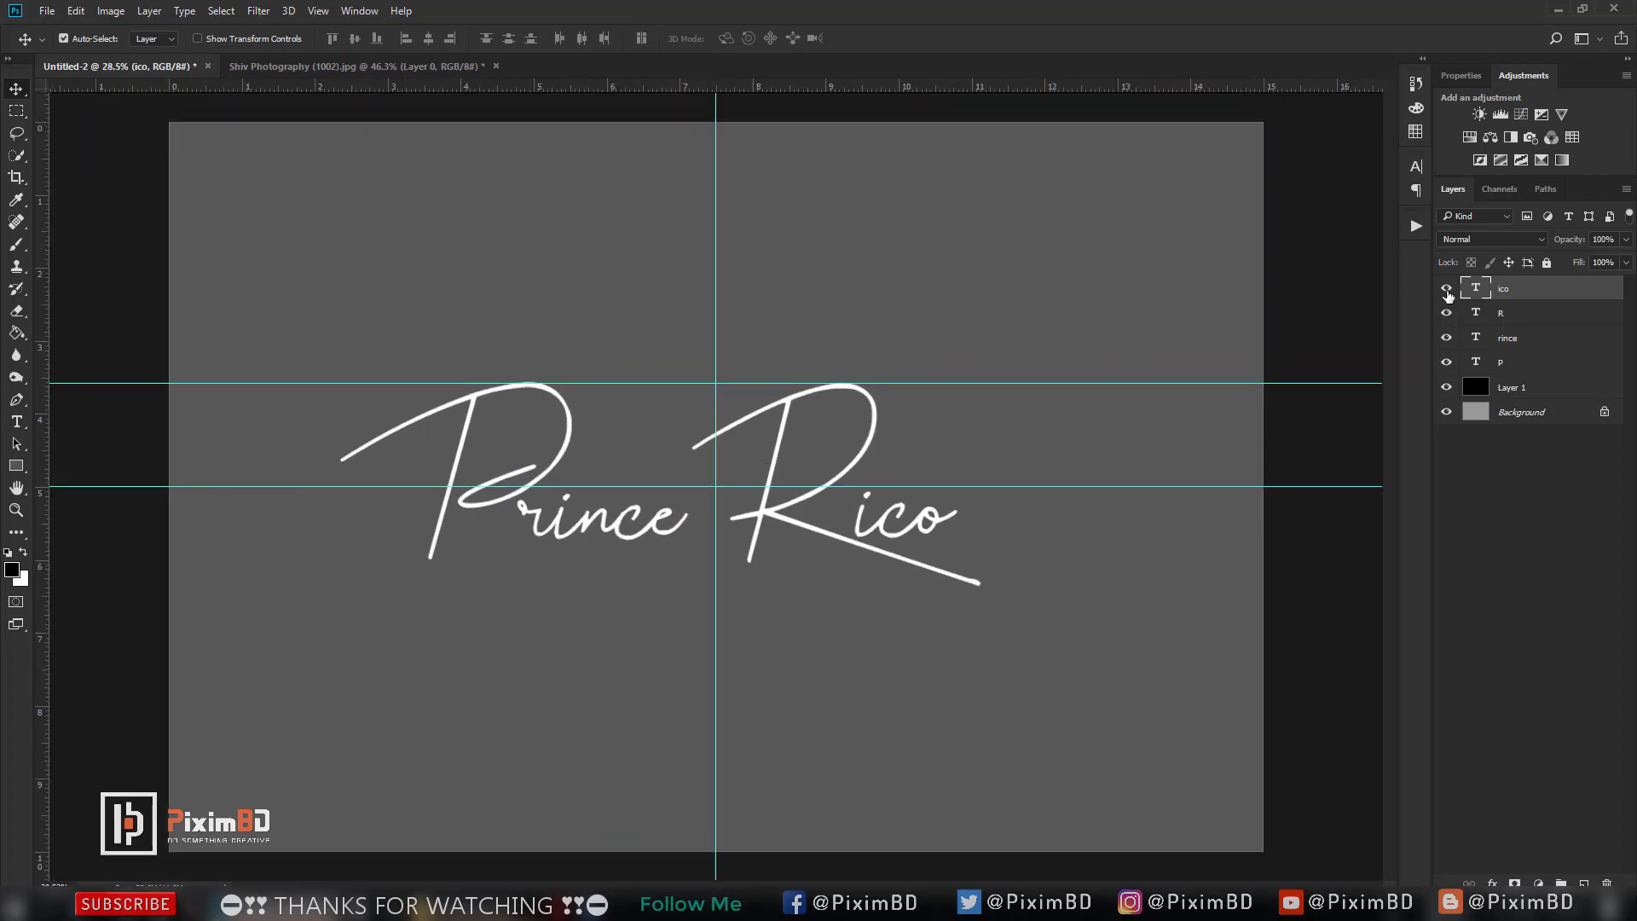
Group the four letter layers with Ctrl+G and hide the guides.
{"action": "key", "text": "ctrl"}
{"action": "left_click", "coordinate": [1523, 317], "text": "ctrl"}
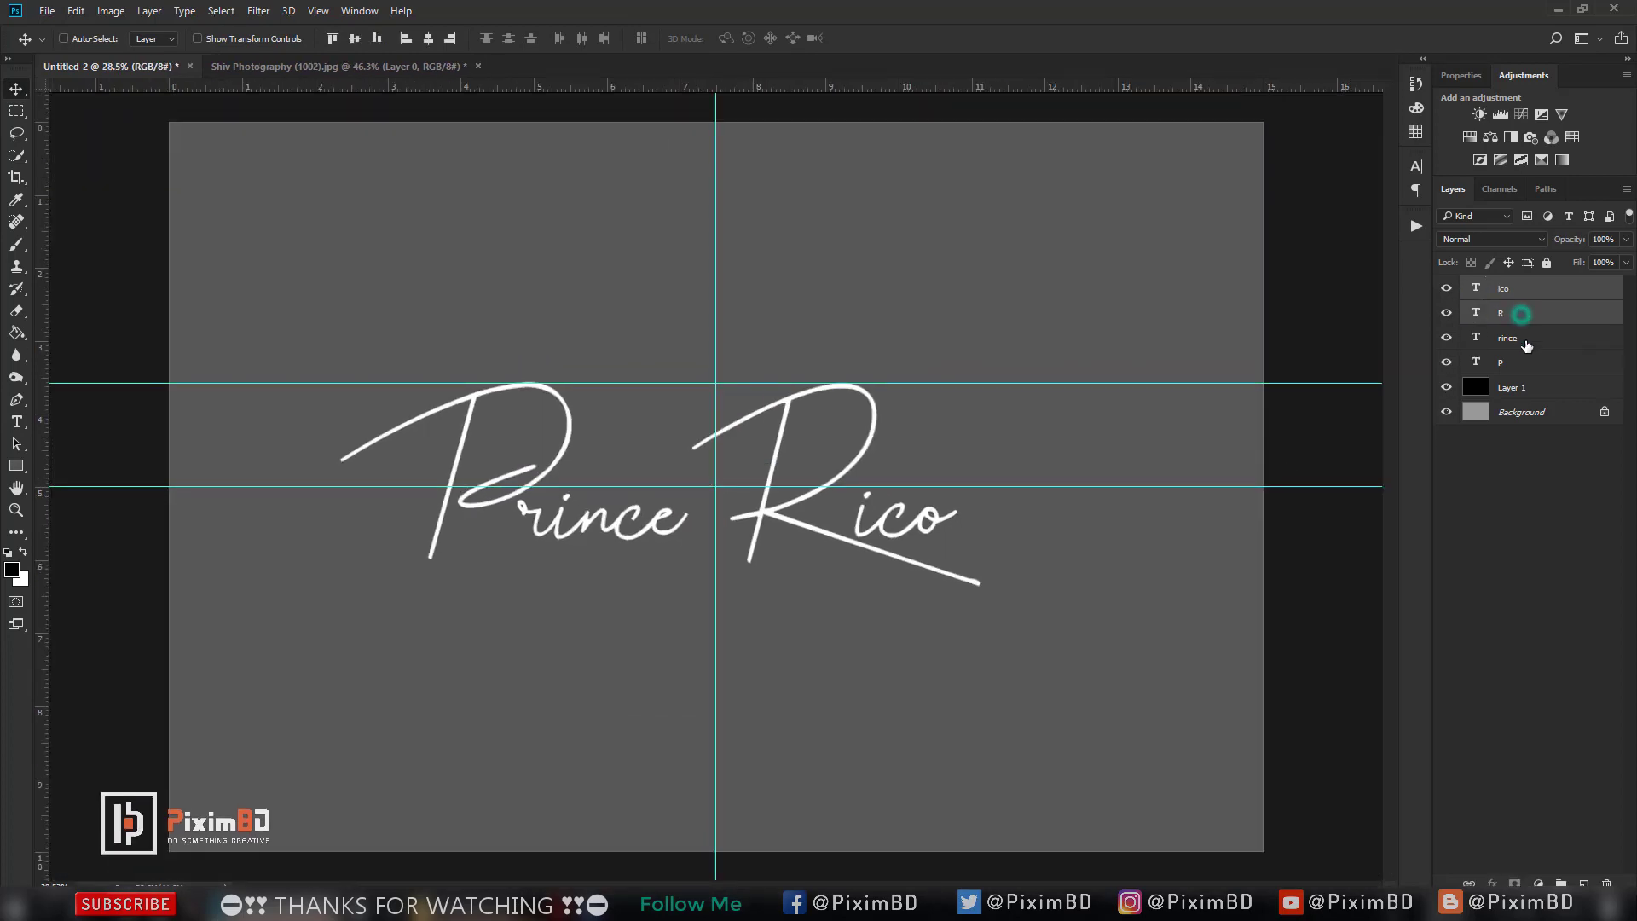
{"action": "left_click", "coordinate": [1526, 362], "text": "shift"}
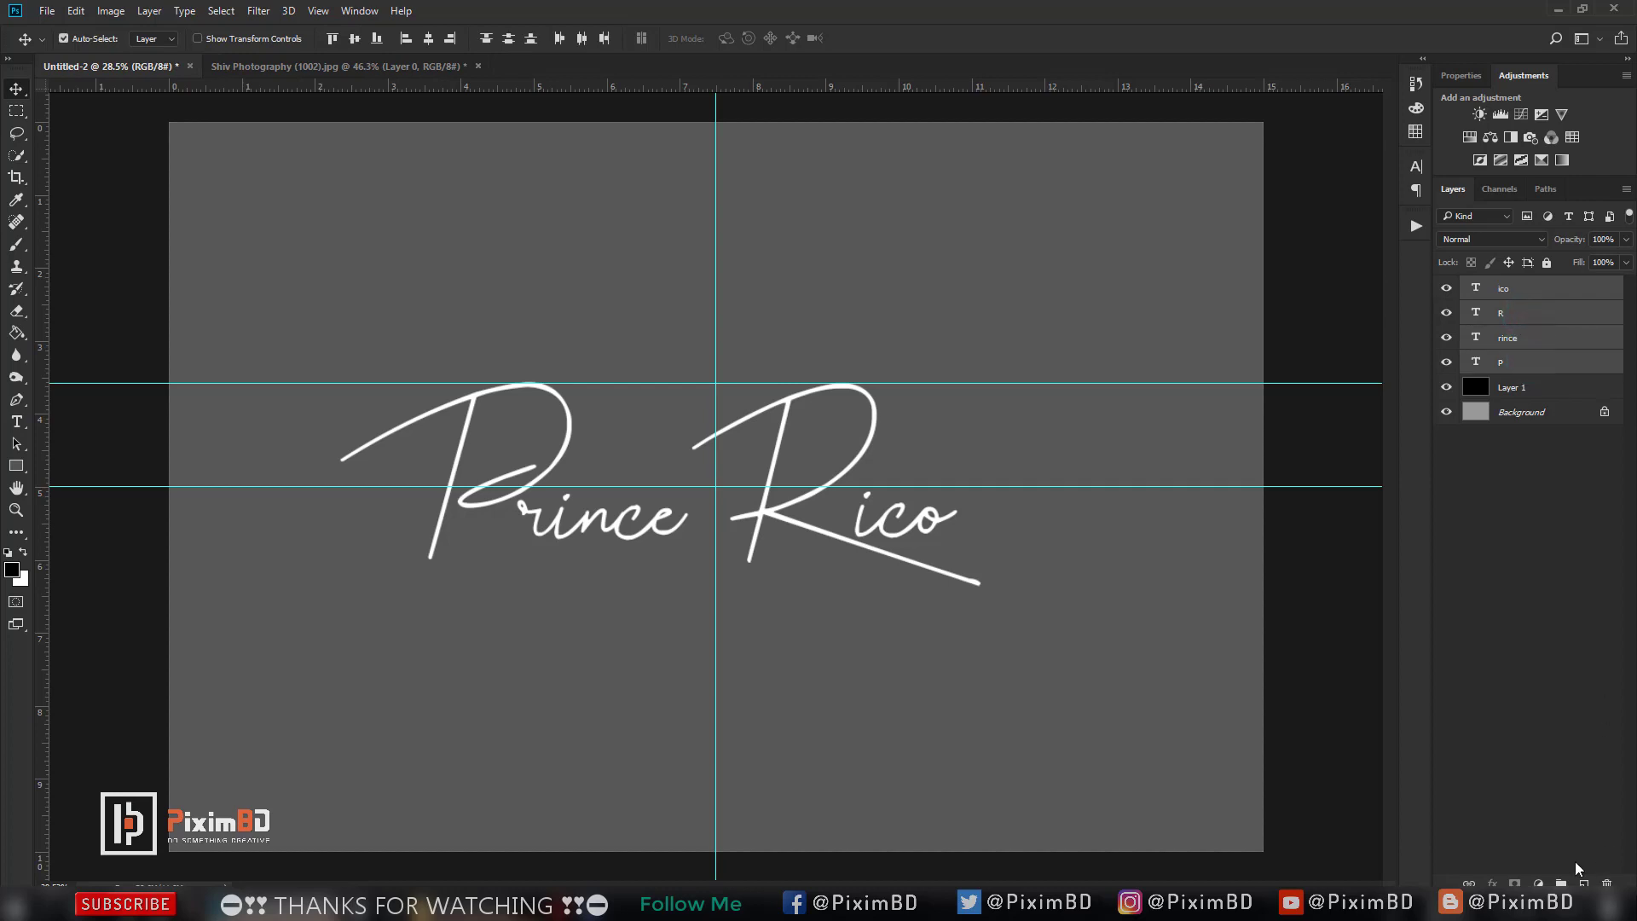
{"action": "key", "text": "ctrl+g"}
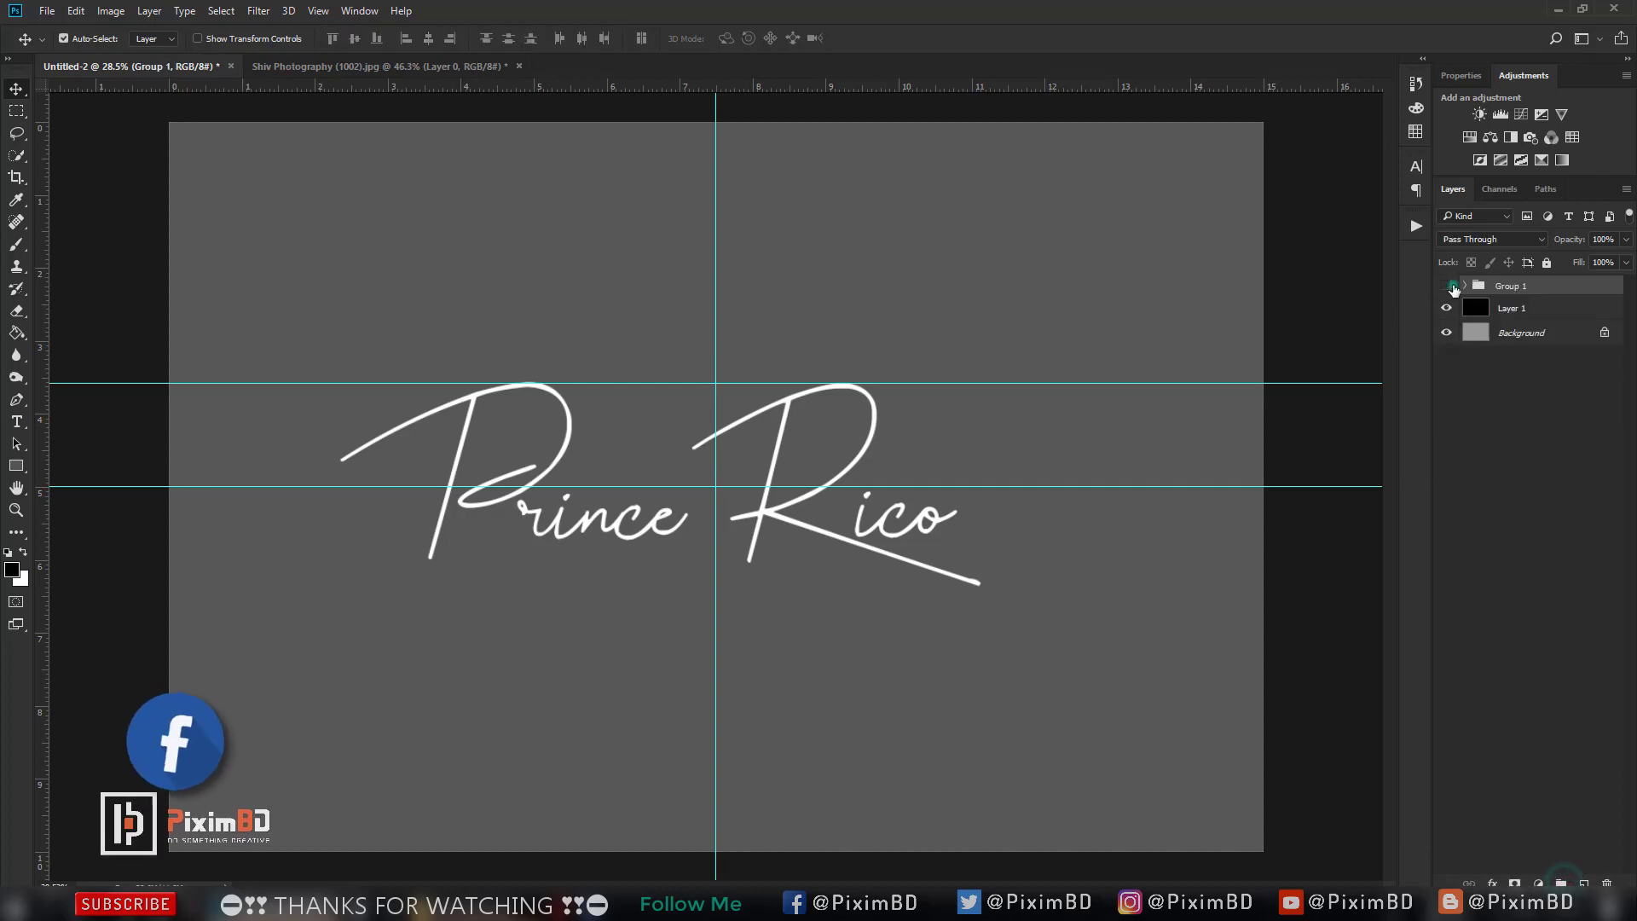
{"action": "key", "text": "ctrl+semicolon"}
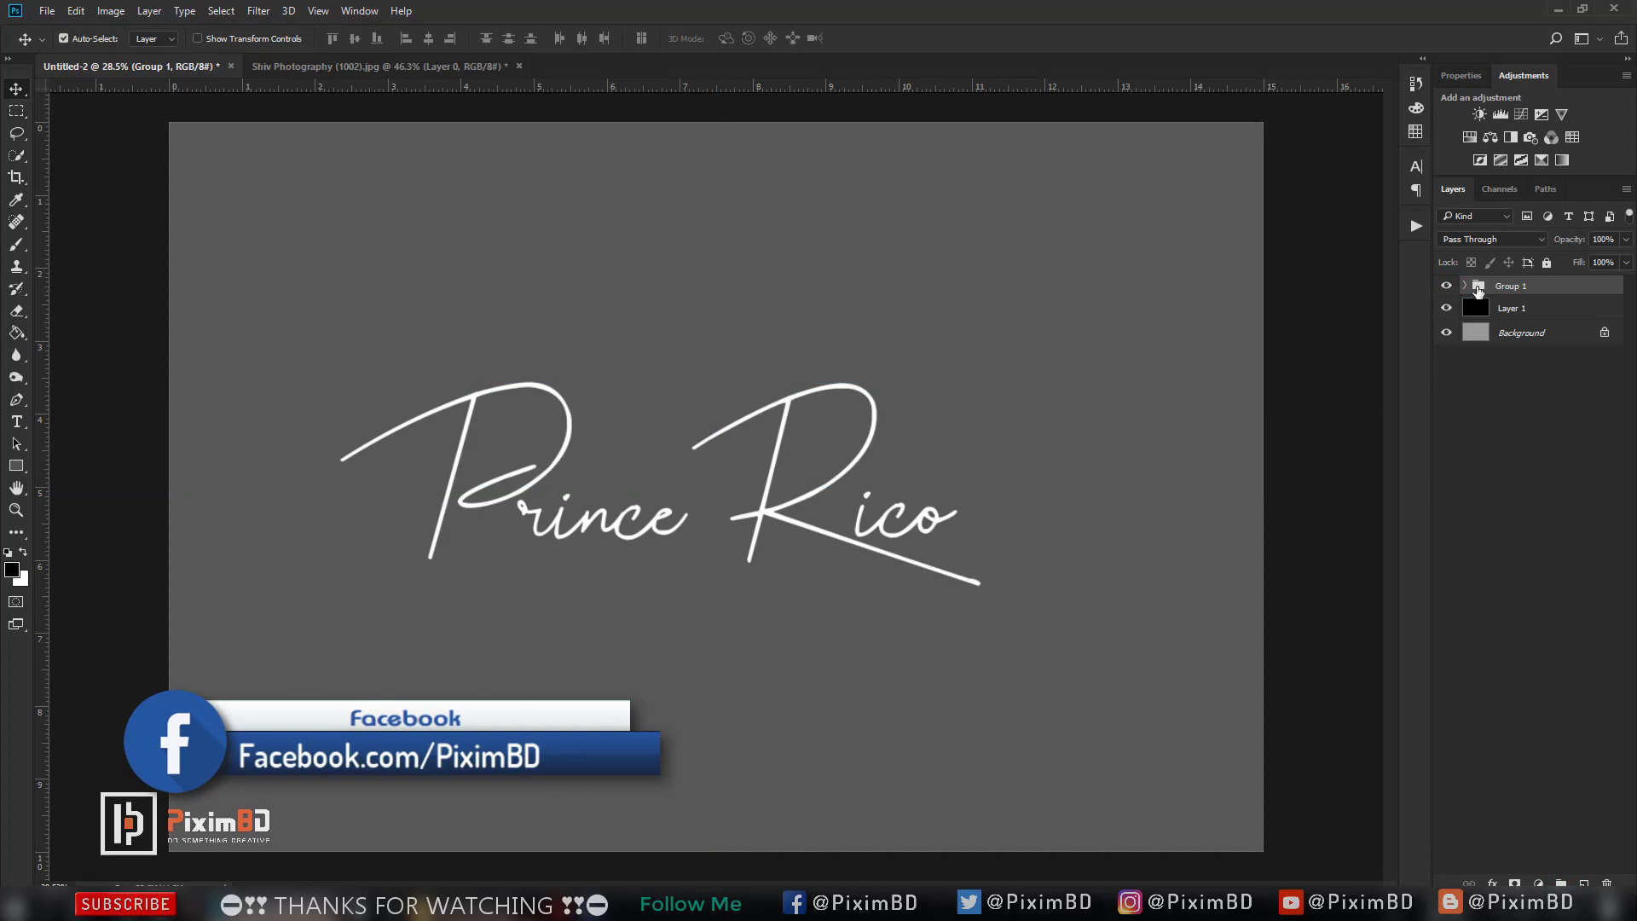
Check the group's visibility and zoom in on the Prince Rico signature.
{"action": "left_click", "coordinate": [1451, 289]}
{"action": "left_click", "coordinate": [1450, 288]}
{"action": "scroll", "coordinate": [849, 401], "scroll_direction": "up", "scroll_amount": 1}
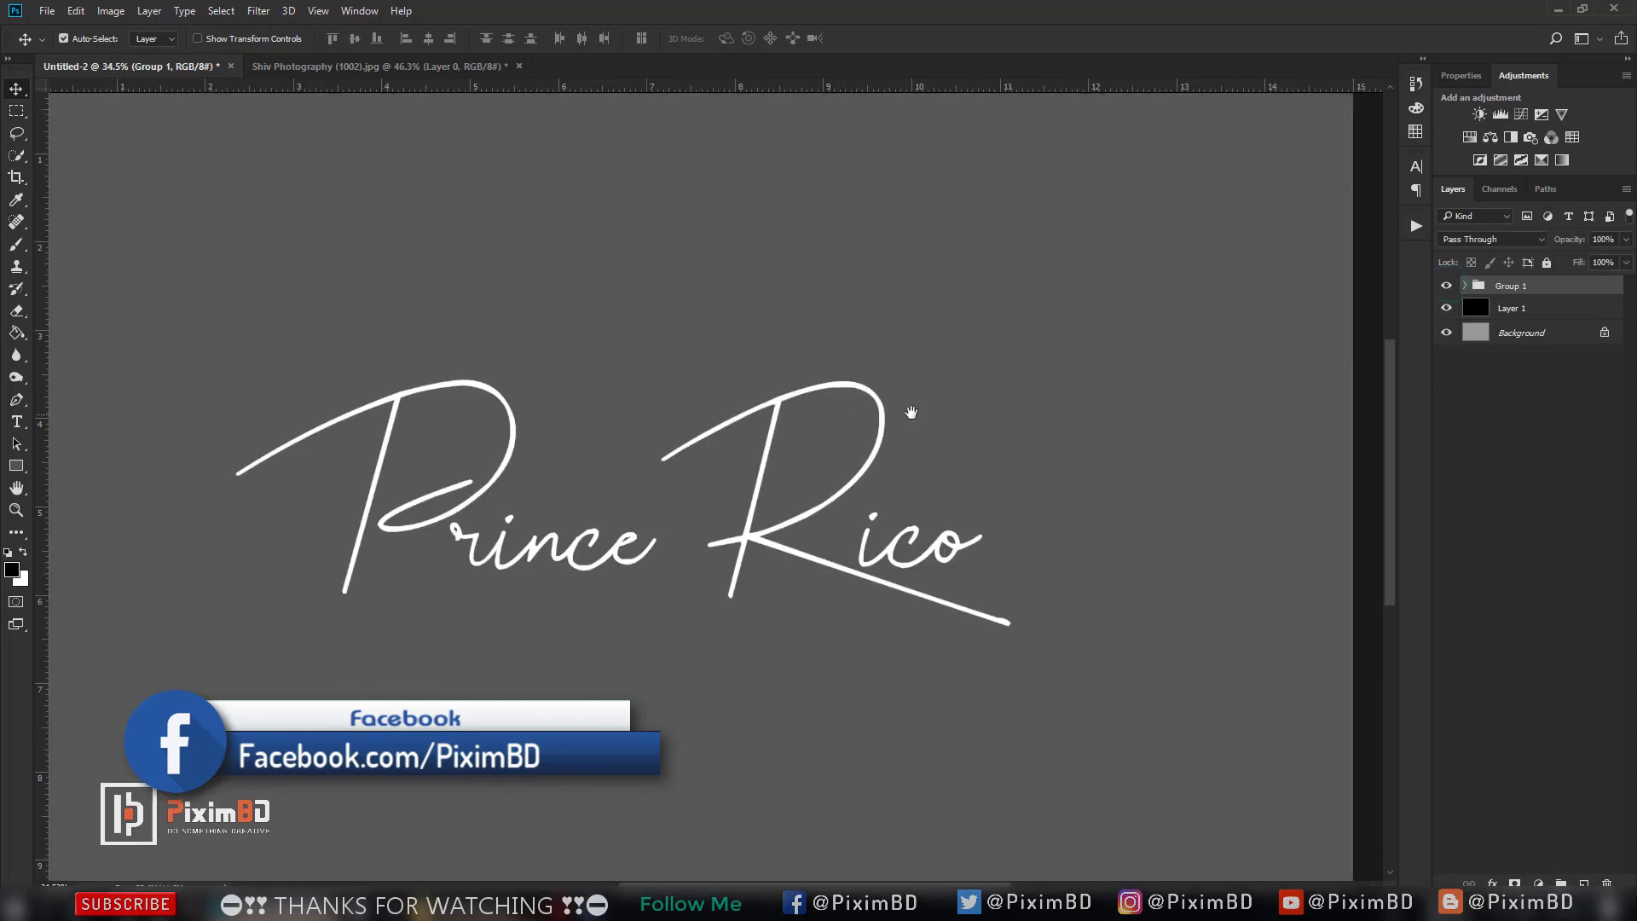
{"action": "left_click_drag", "start_coordinate": [921, 408], "coordinate": [1060, 356]}
{"action": "scroll", "coordinate": [943, 405], "scroll_direction": "up", "scroll_amount": 1}
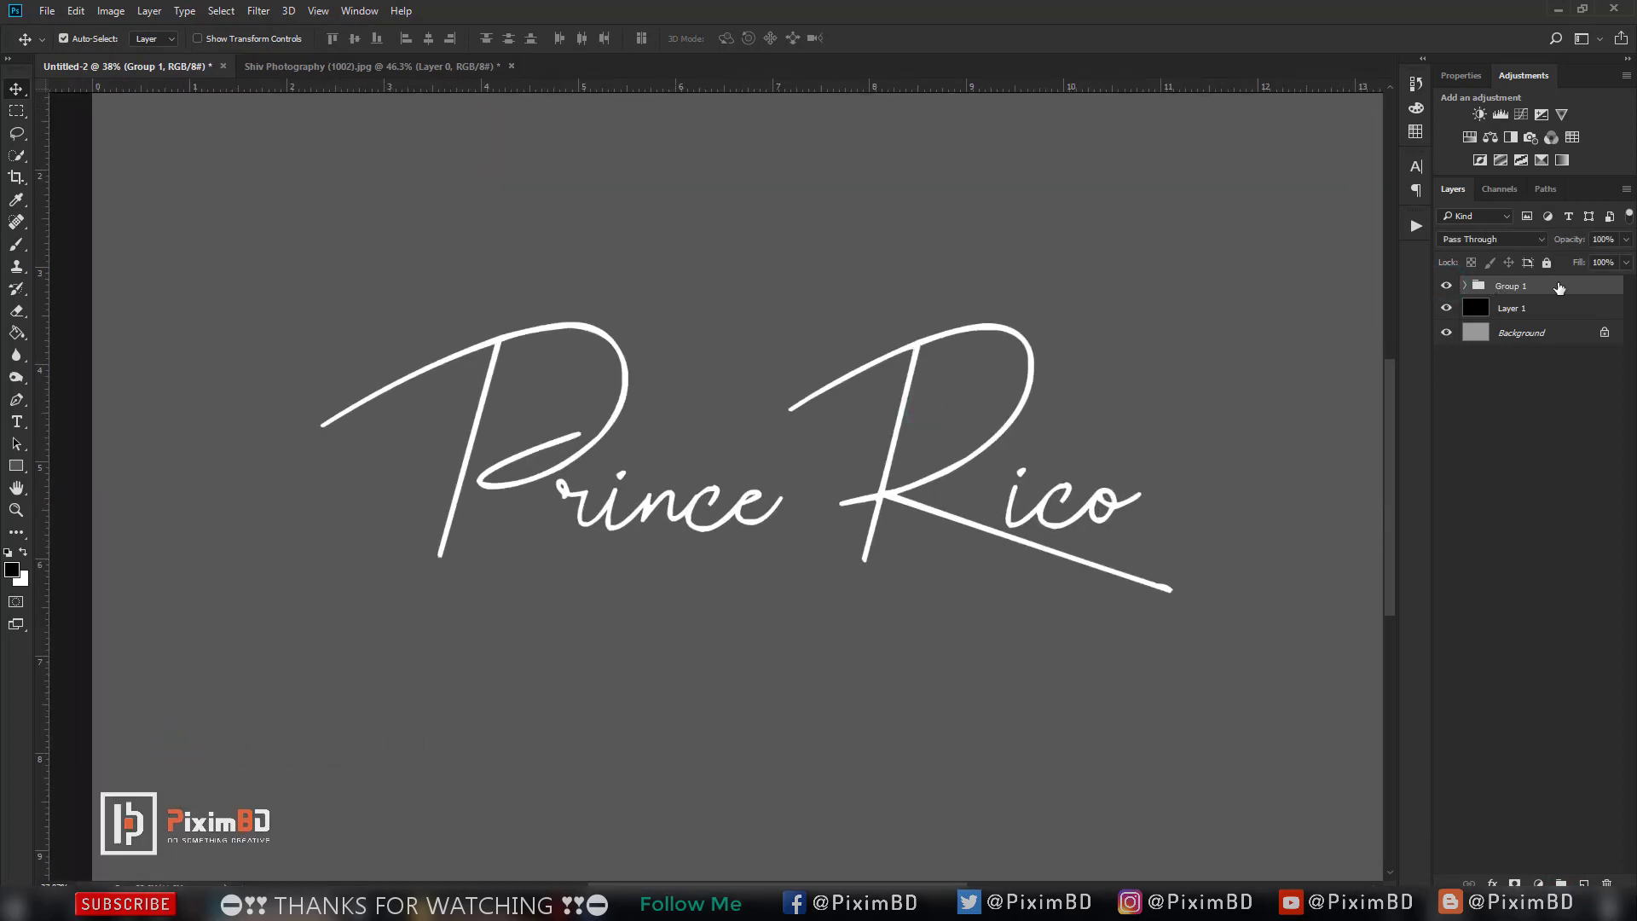
{"action": "right_click", "coordinate": [1560, 288]}
Enable Bevel & Emboss on Group 1 with a Depth of 20%.
{"action": "left_click", "coordinate": [1505, 299]}
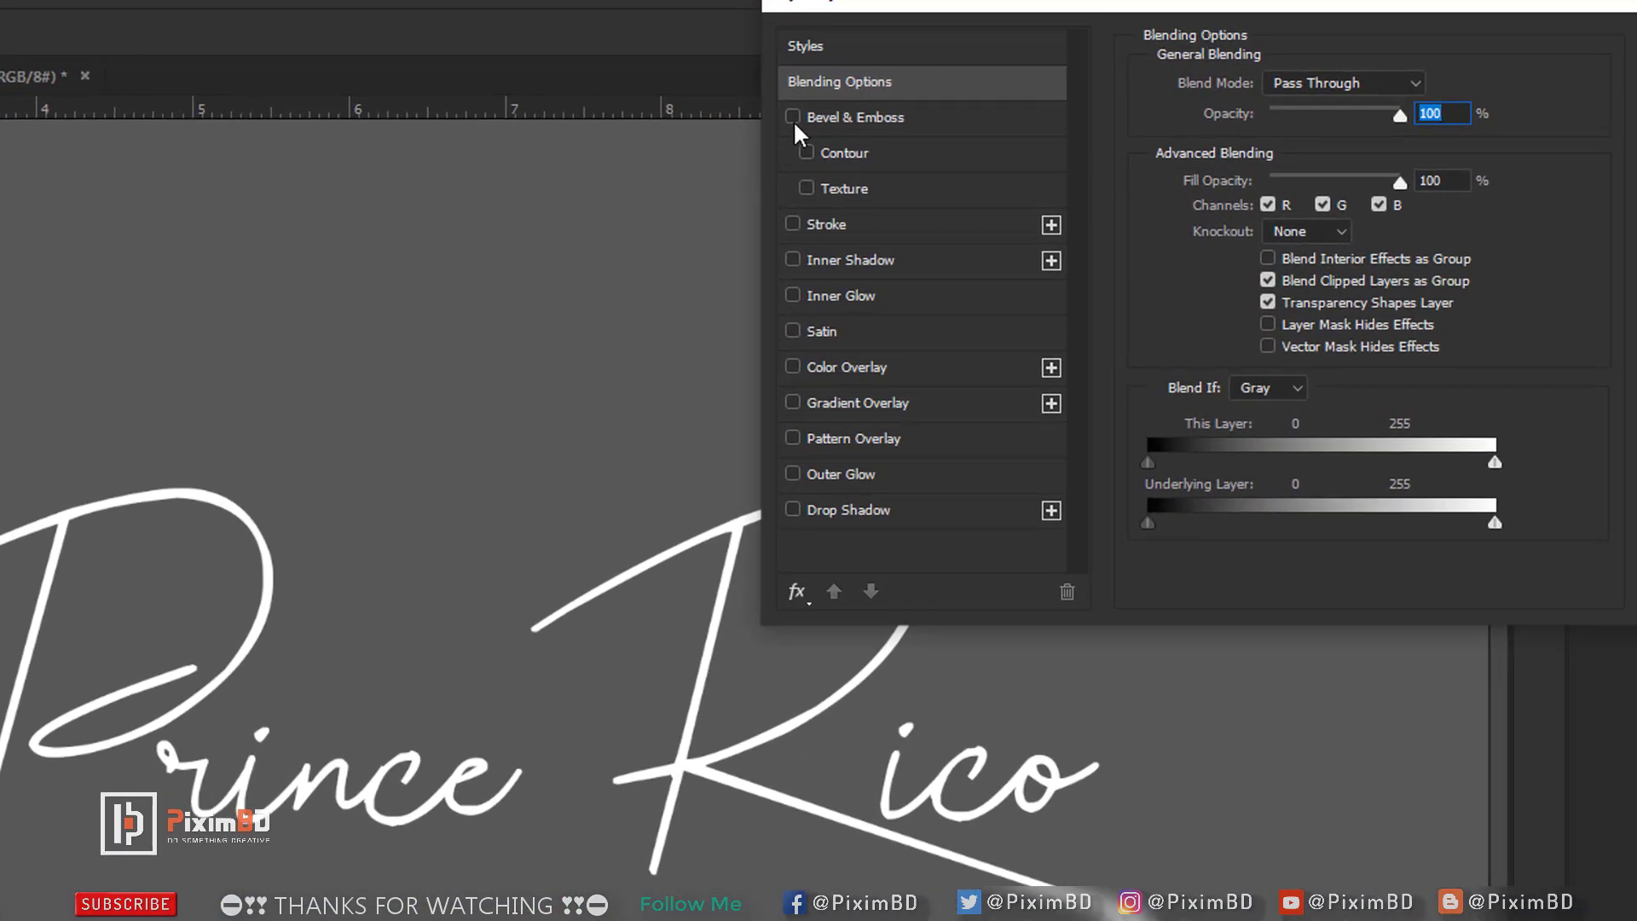
{"action": "left_click", "coordinate": [792, 116]}
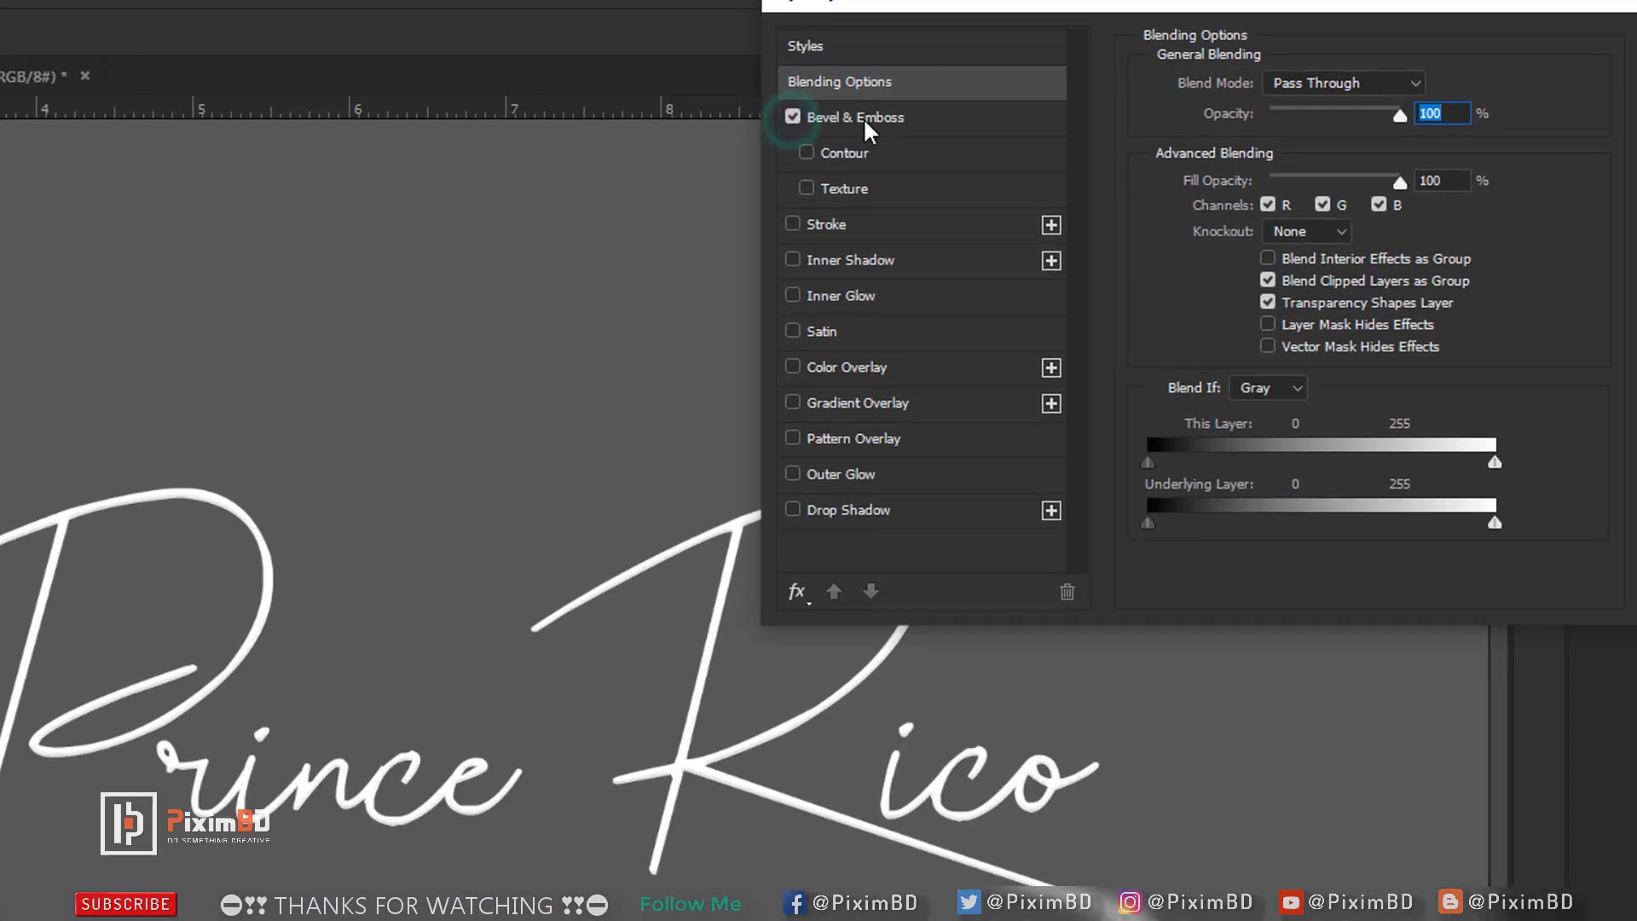
{"action": "left_click", "coordinate": [927, 120]}
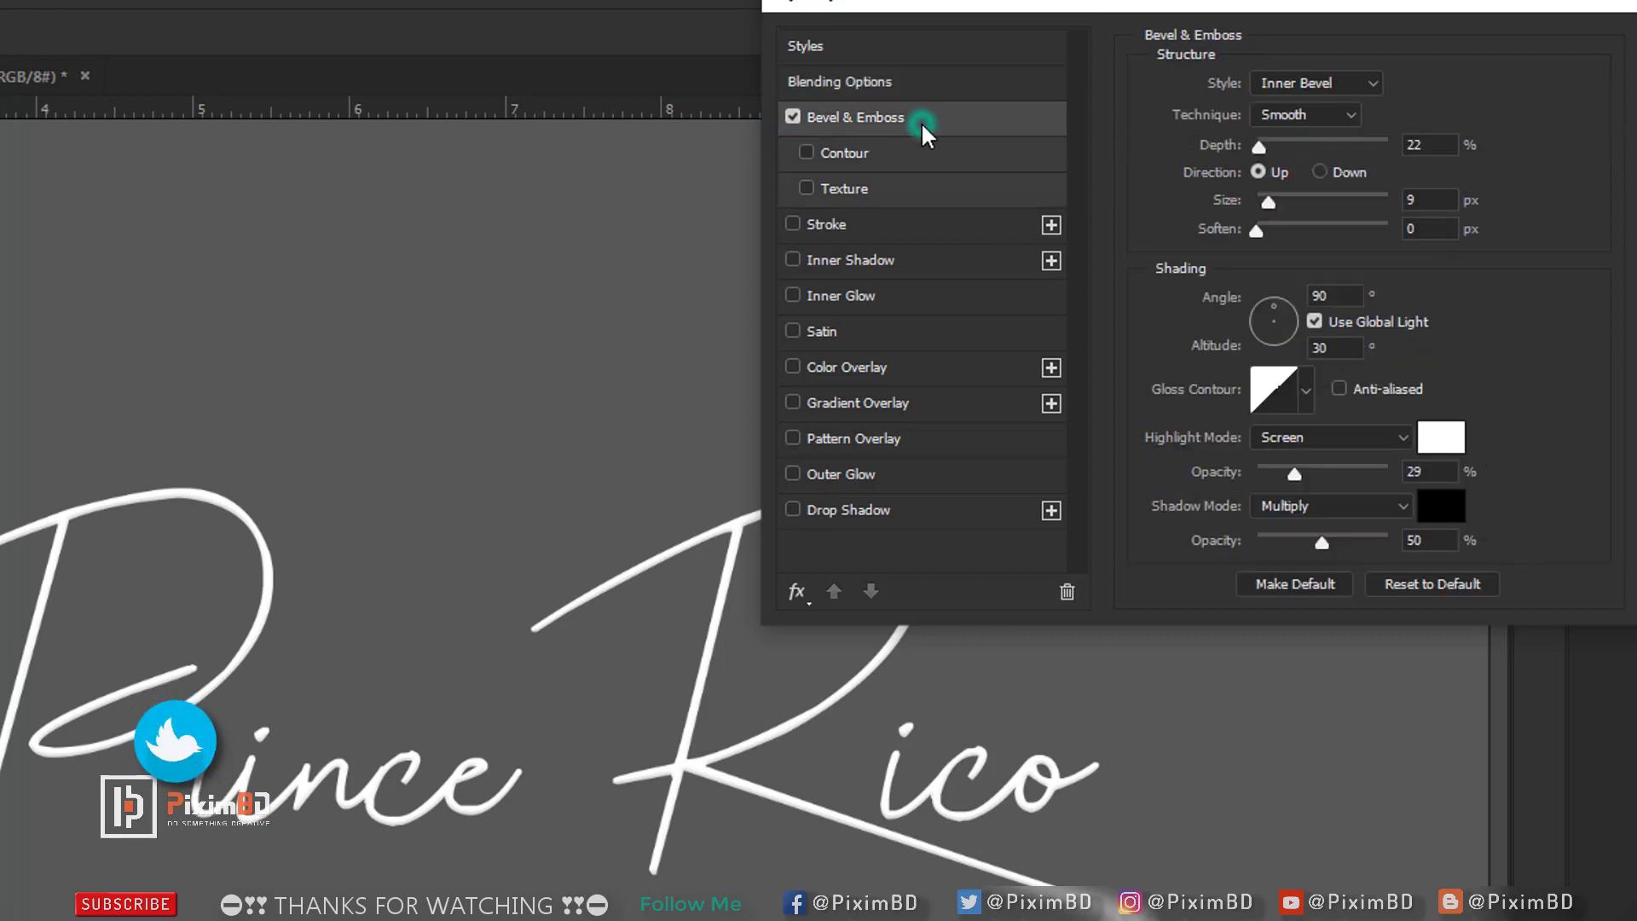
{"action": "left_click", "coordinate": [1266, 147]}
{"action": "left_click_drag", "start_coordinate": [1277, 147], "coordinate": [1261, 150]}
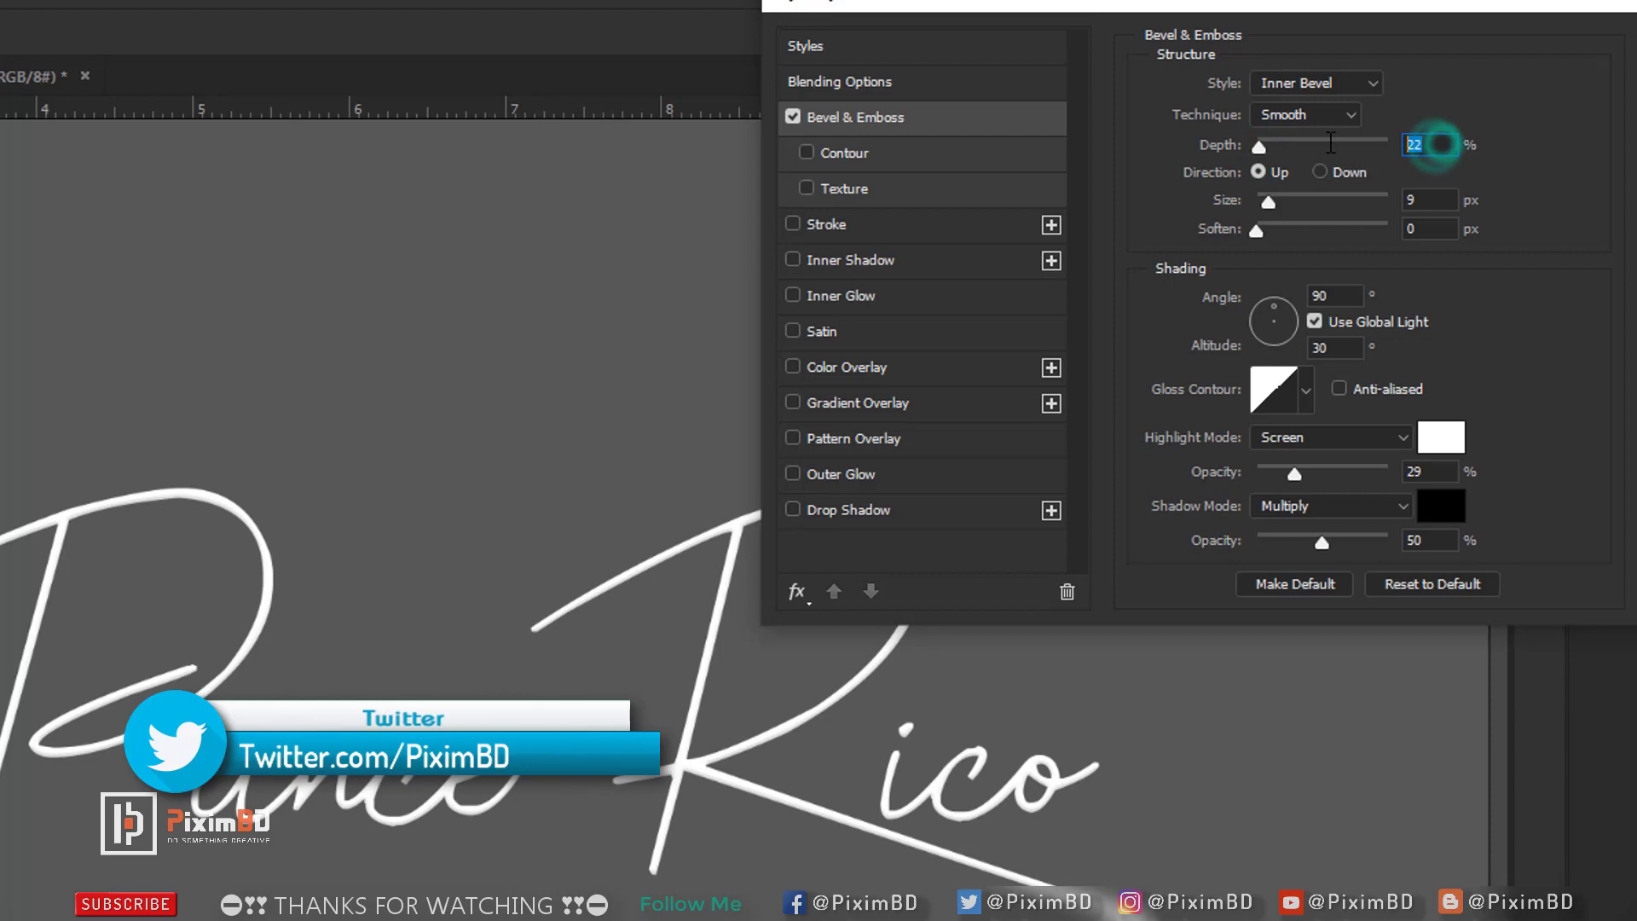
{"action": "type", "text": "20"}
{"action": "key", "text": "Return"}
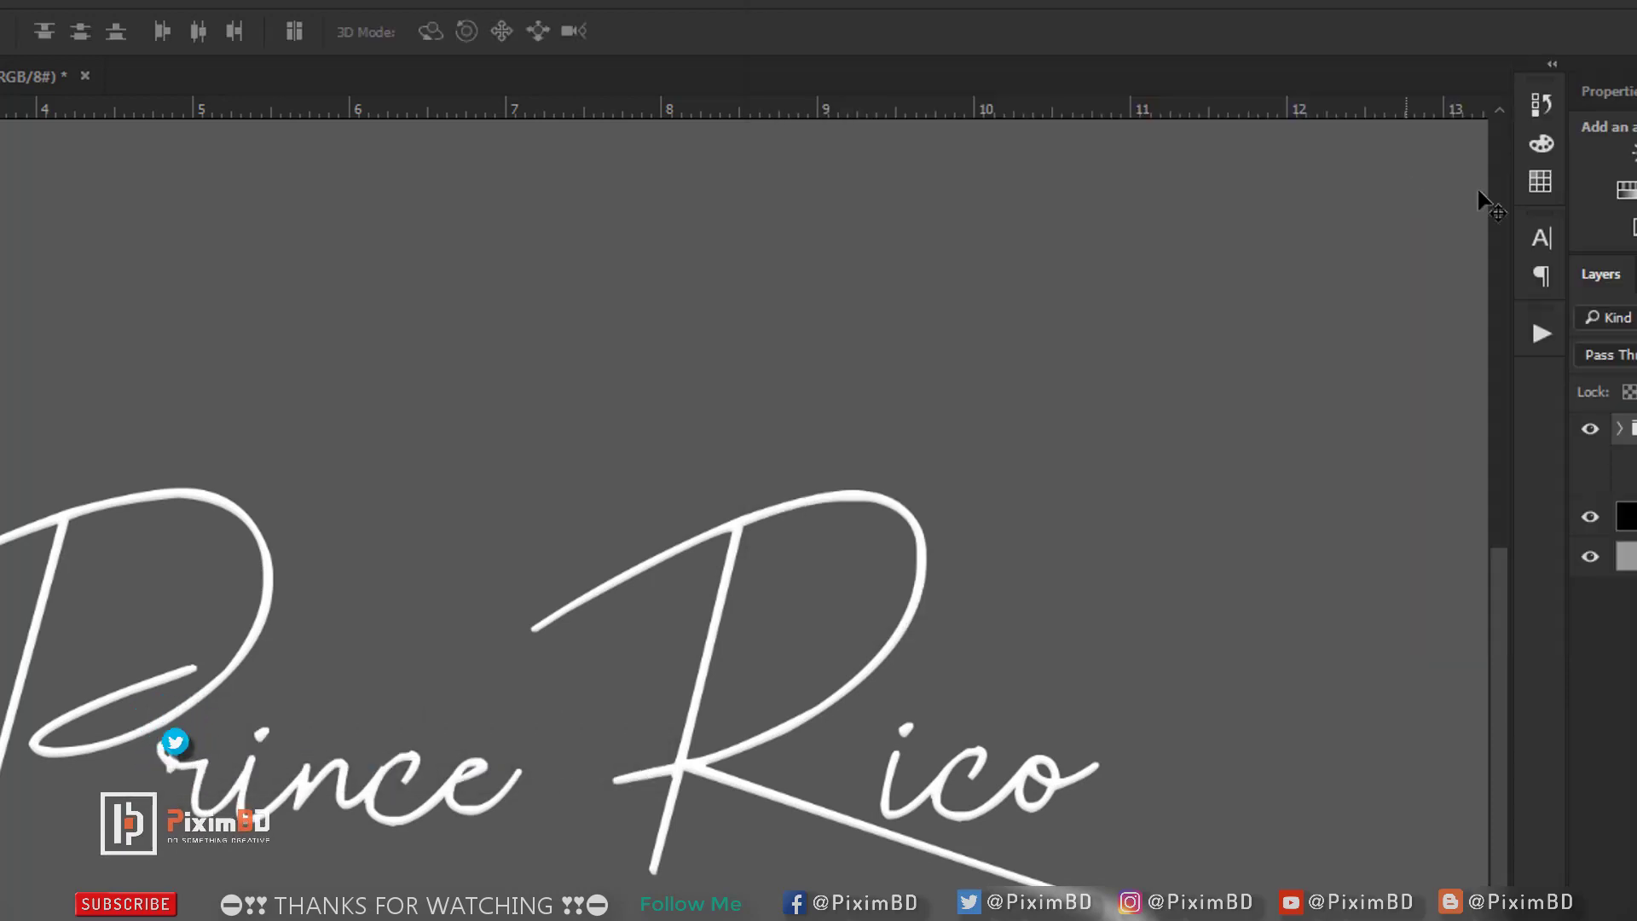
Reopen the signature group's Layer Style and add a 1 px white Stroke.
{"action": "right_click", "coordinate": [1621, 435]}
{"action": "left_click", "coordinate": [1561, 455]}
{"action": "left_click", "coordinate": [890, 224]}
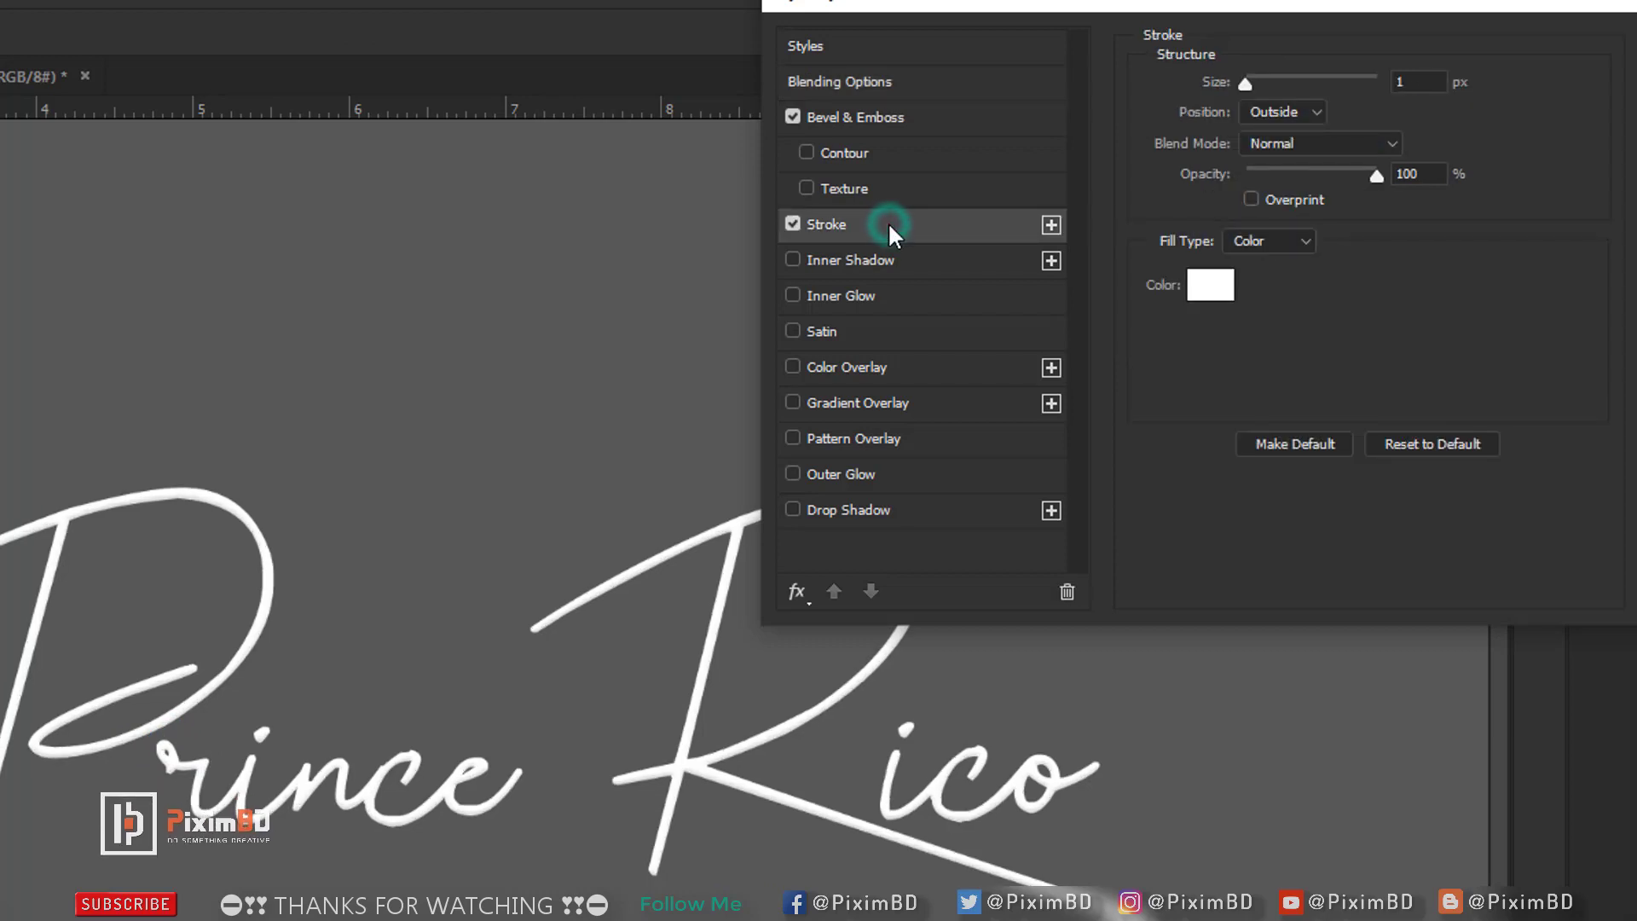
{"action": "left_click", "coordinate": [1420, 81]}
{"action": "left_click", "coordinate": [1211, 285]}
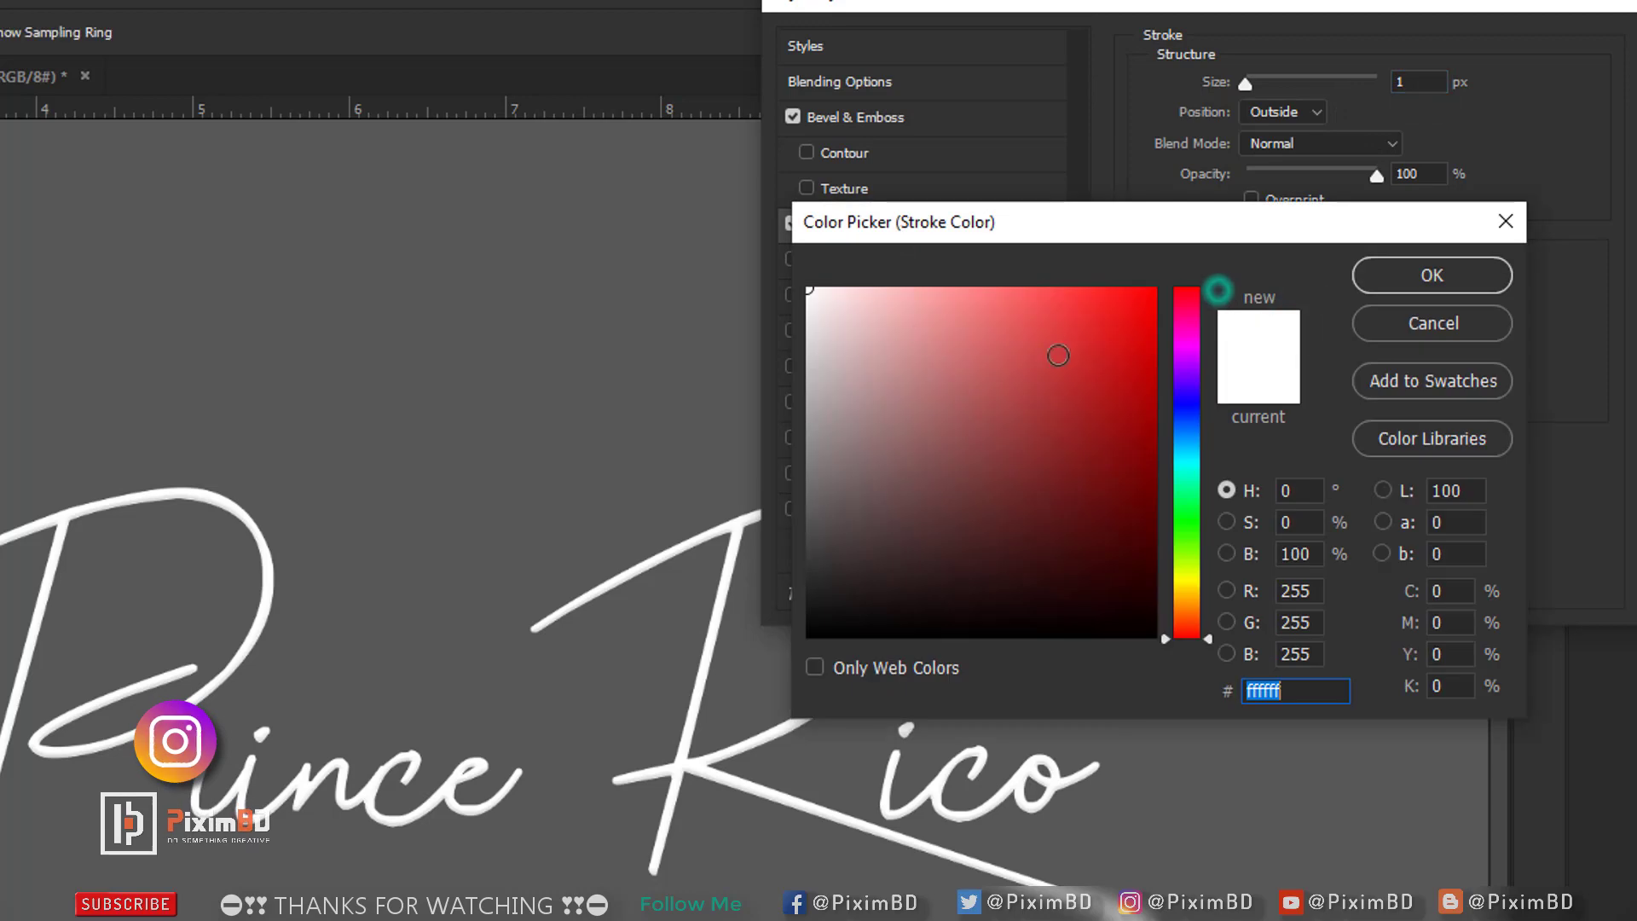
{"action": "left_click", "coordinate": [1455, 274]}
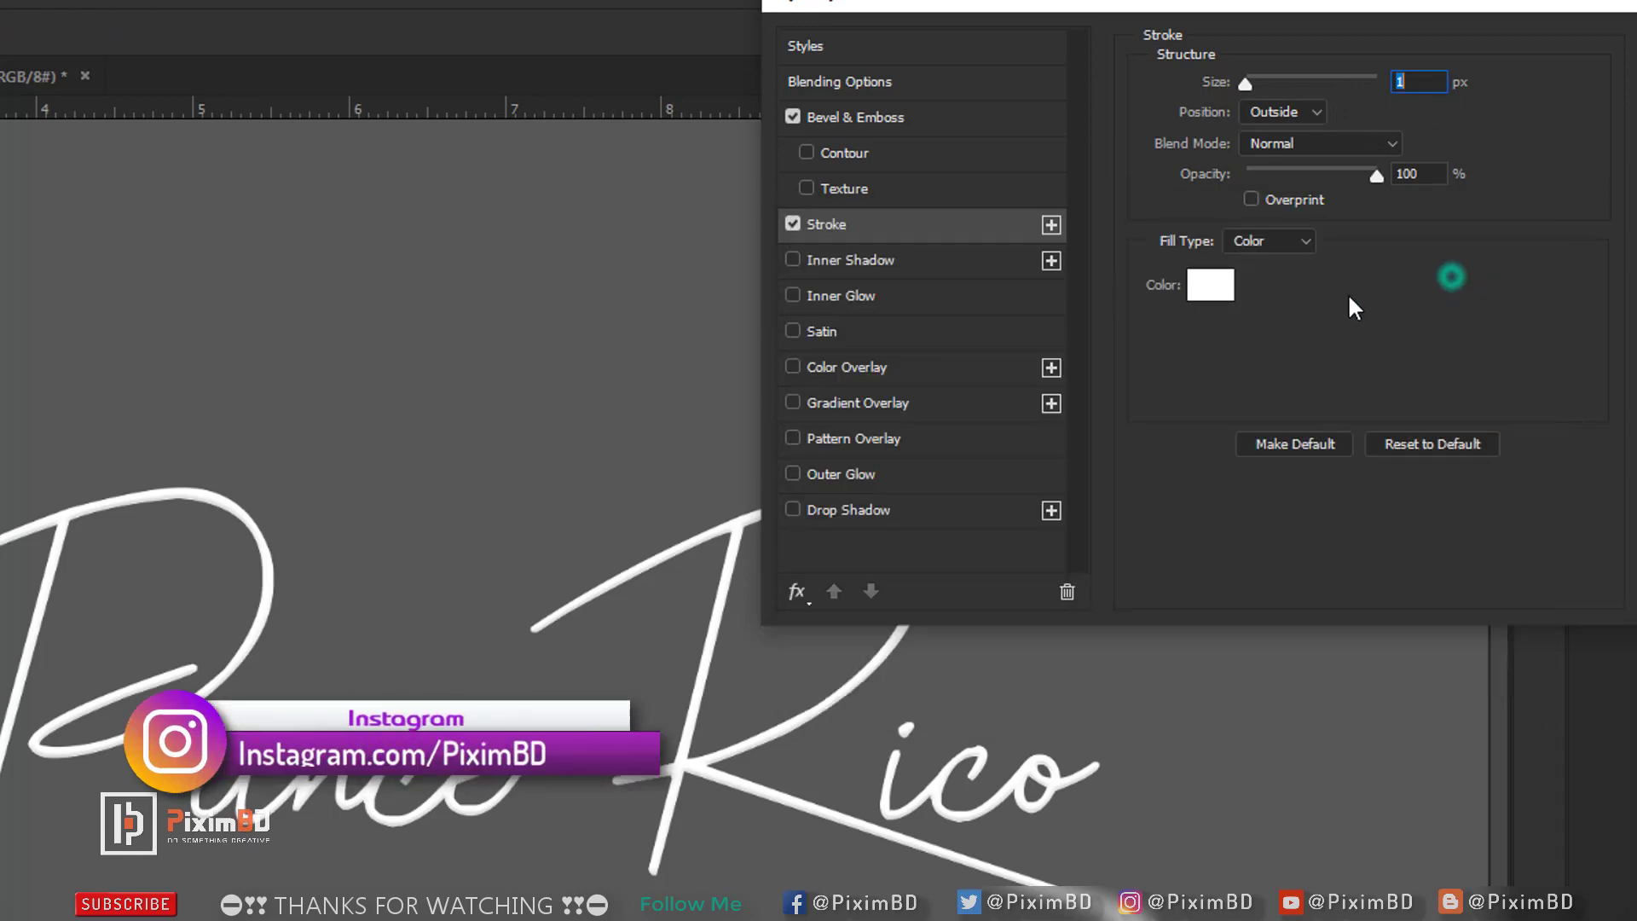
Enable Drop Shadow and set its opacity to 25%.
{"action": "left_click", "coordinate": [821, 514]}
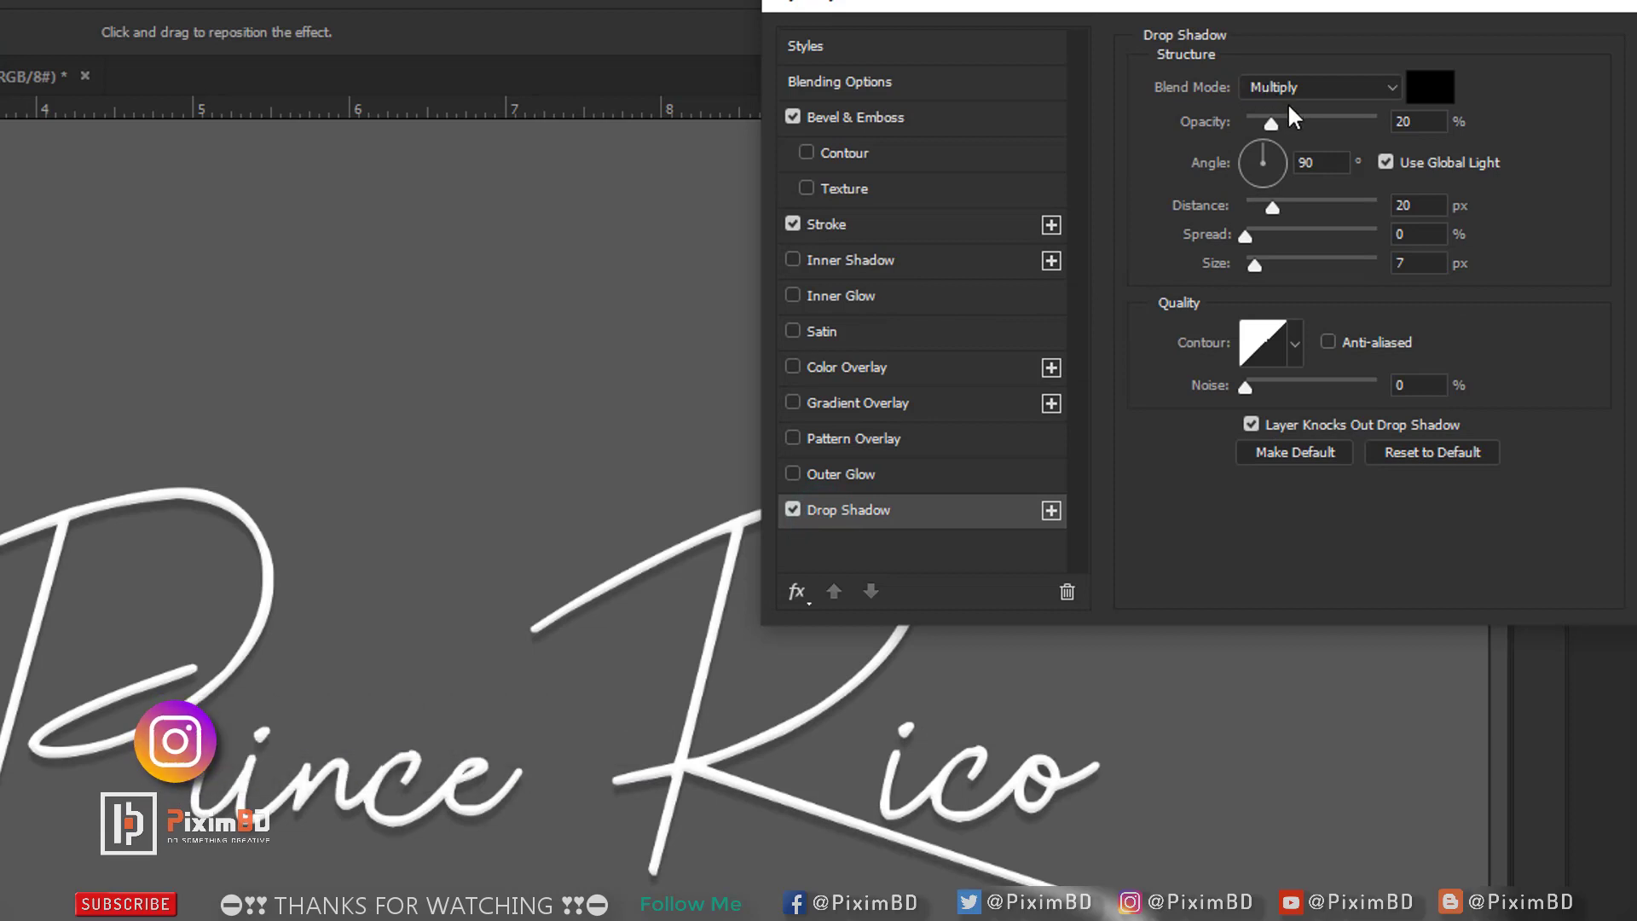
{"action": "left_click", "coordinate": [1271, 123]}
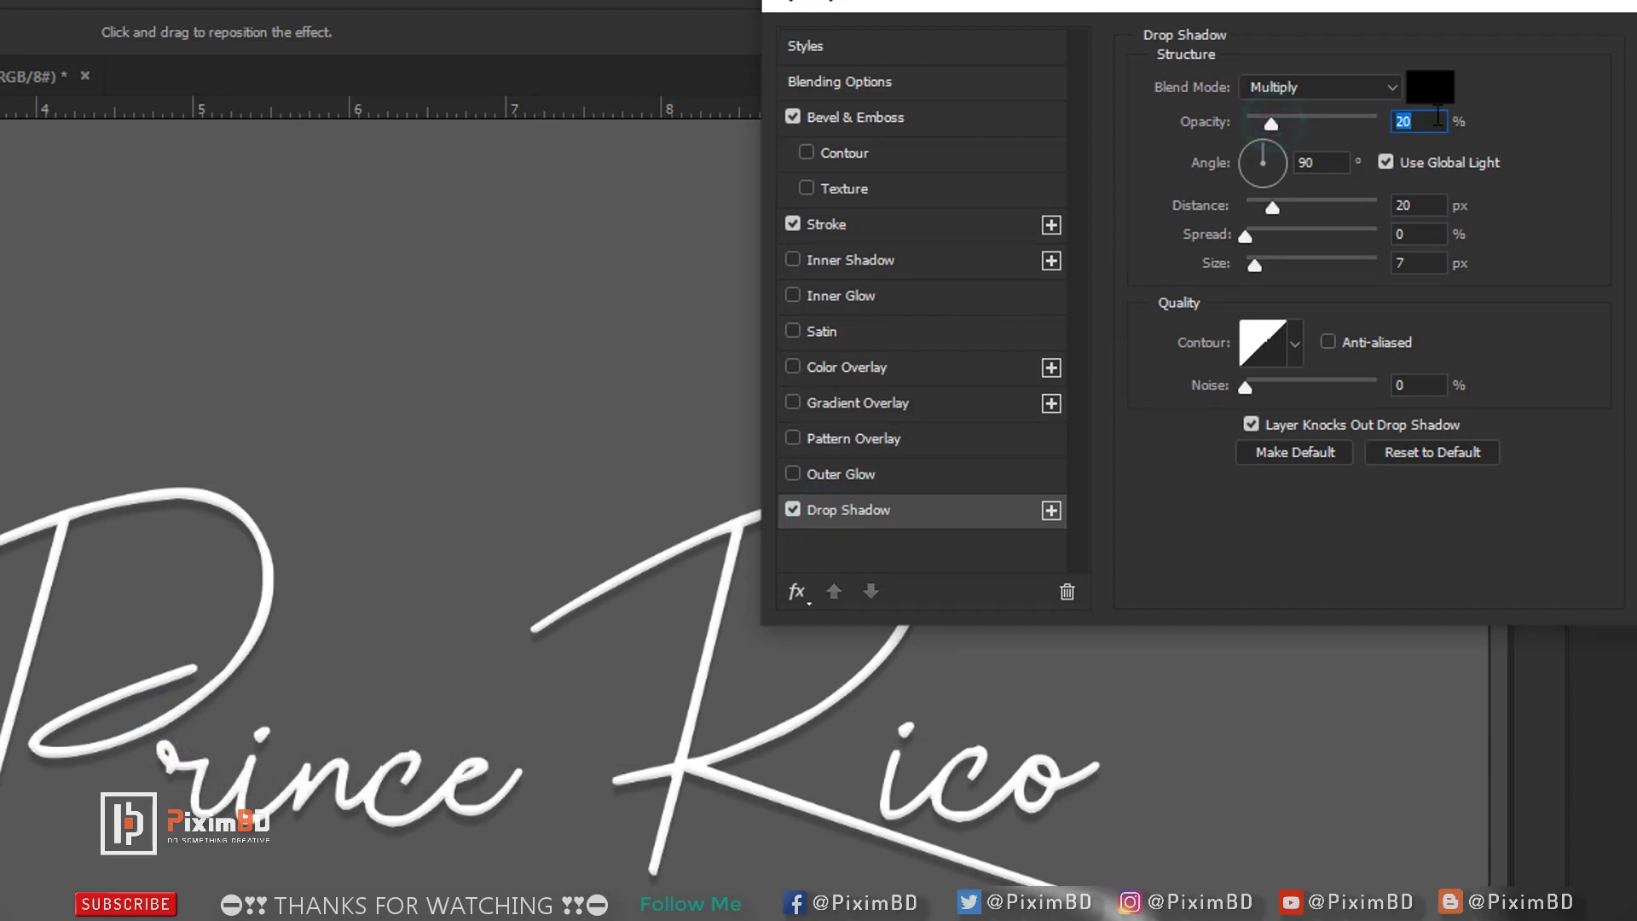
{"action": "type", "text": "25"}
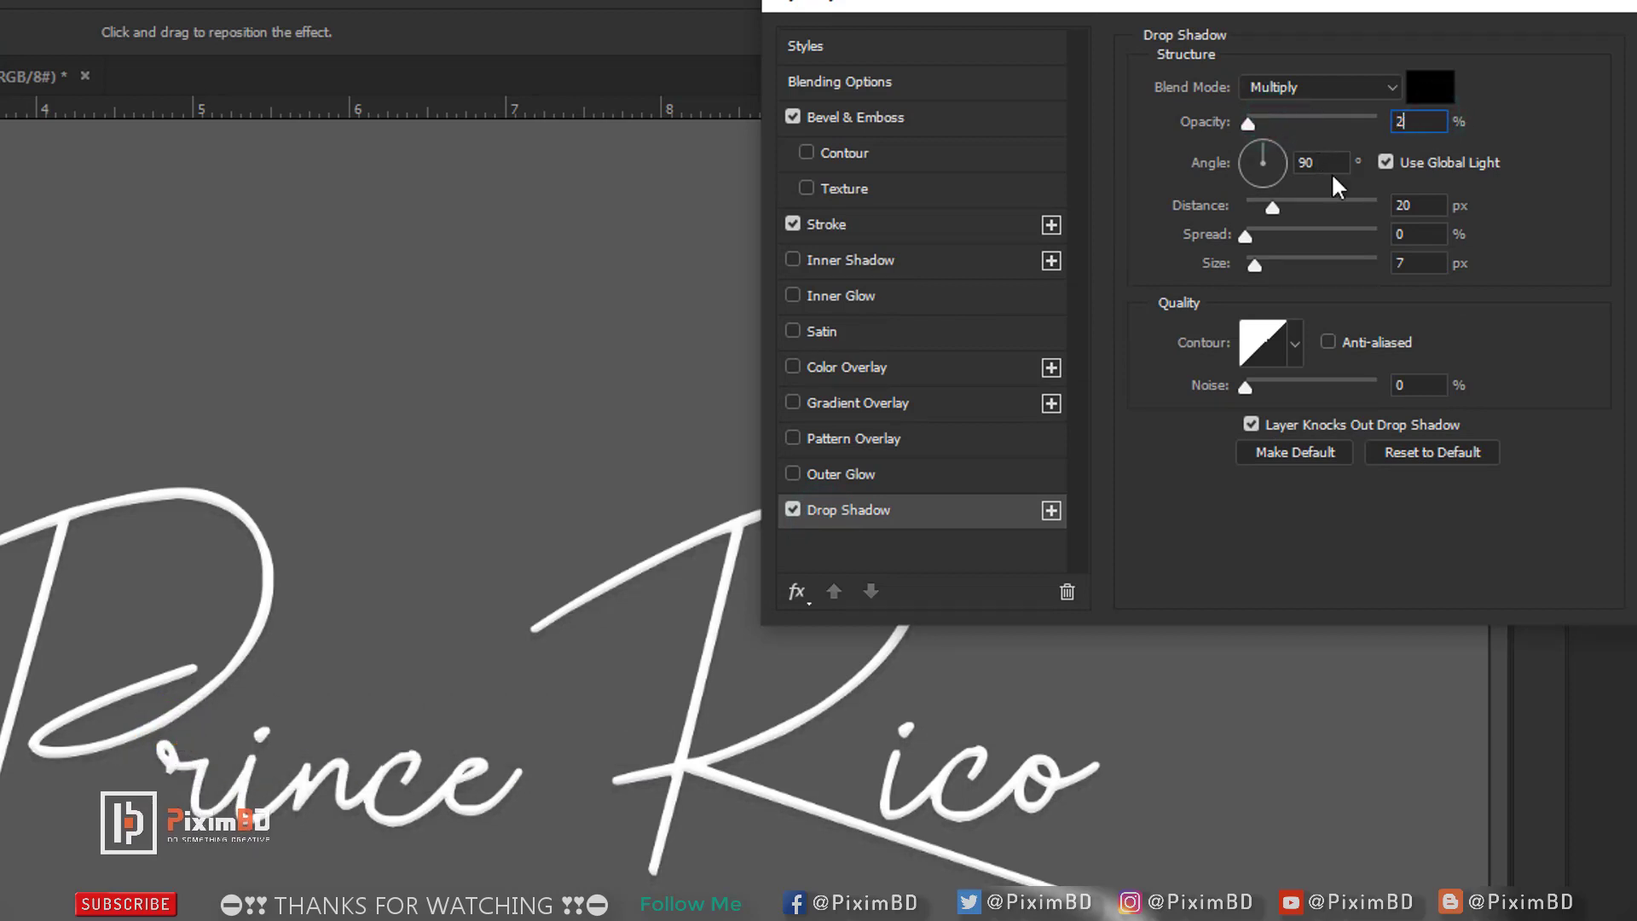
{"action": "mouse_move", "coordinate": [1273, 208]}
{"action": "left_mouse_down"}
{"action": "mouse_move", "coordinate": [1445, 213]}
{"action": "mouse_move", "coordinate": [1263, 223]}
{"action": "mouse_move", "coordinate": [1278, 228]}
{"action": "left_mouse_up"}
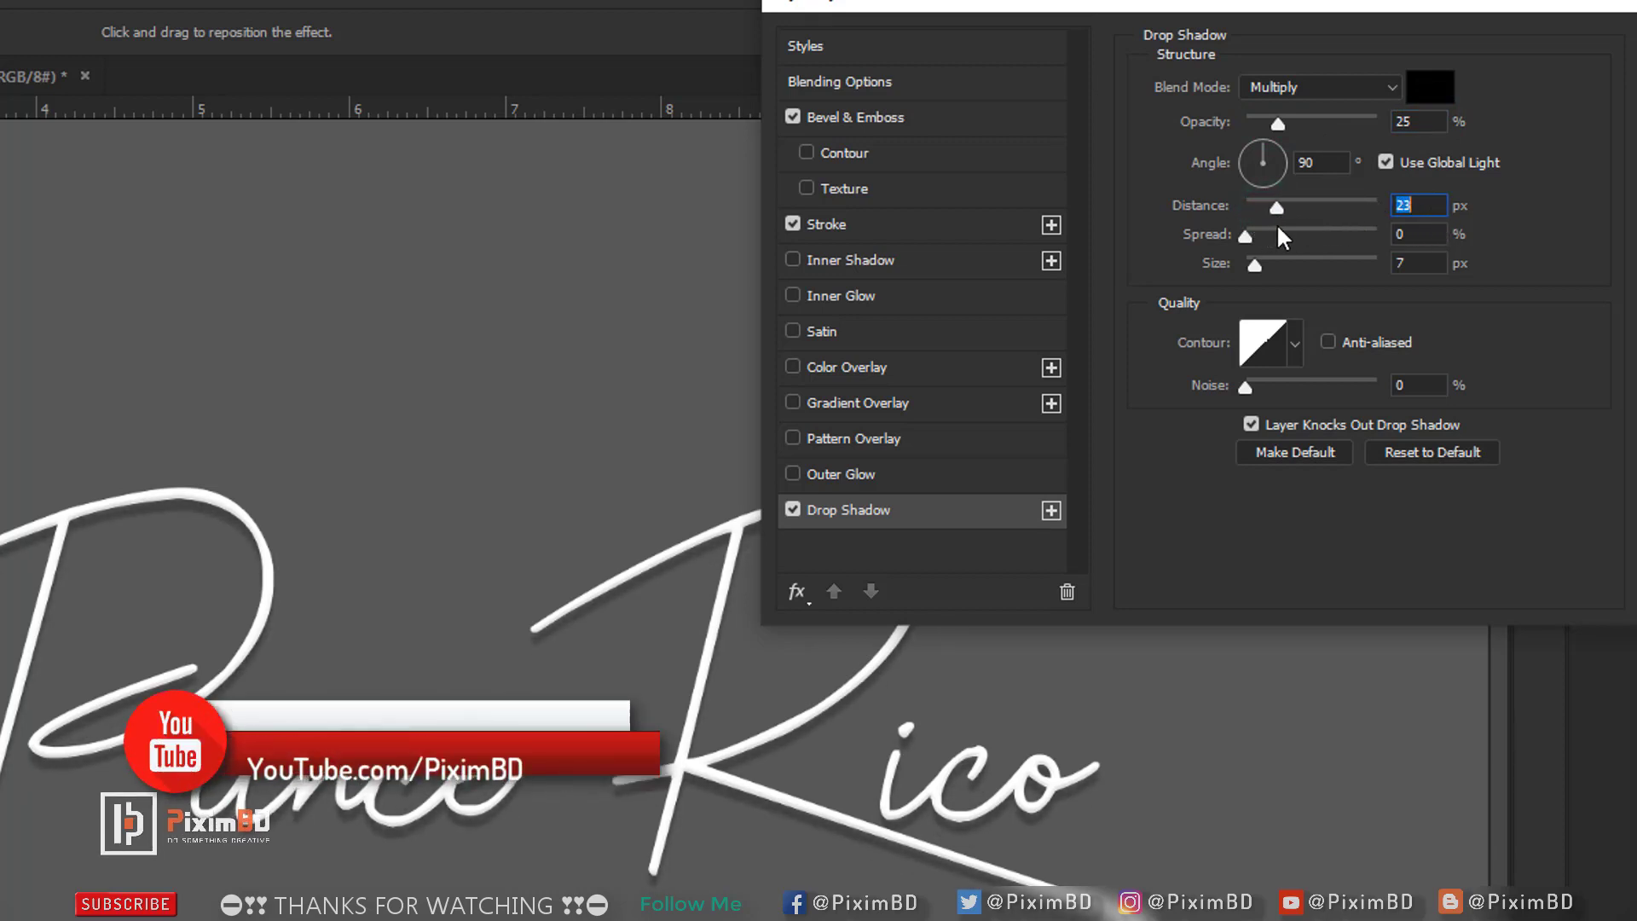
{"action": "key", "text": "shift+Tab"}
{"action": "type", "text": "120"}
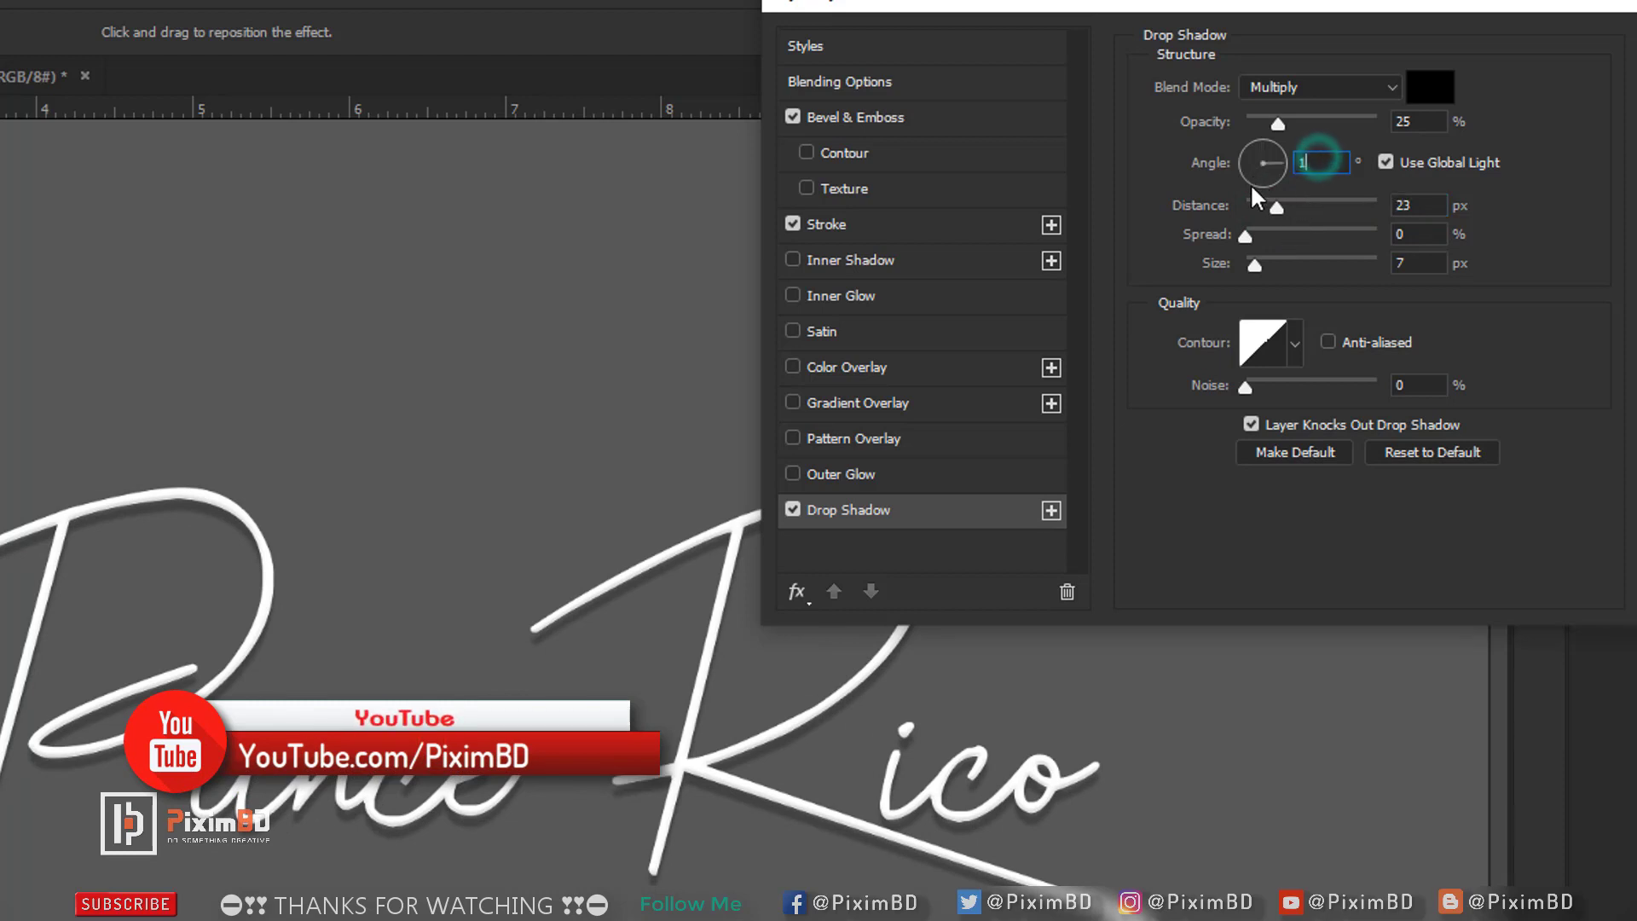
{"action": "left_click_drag", "start_coordinate": [1276, 205], "coordinate": [1283, 204]}
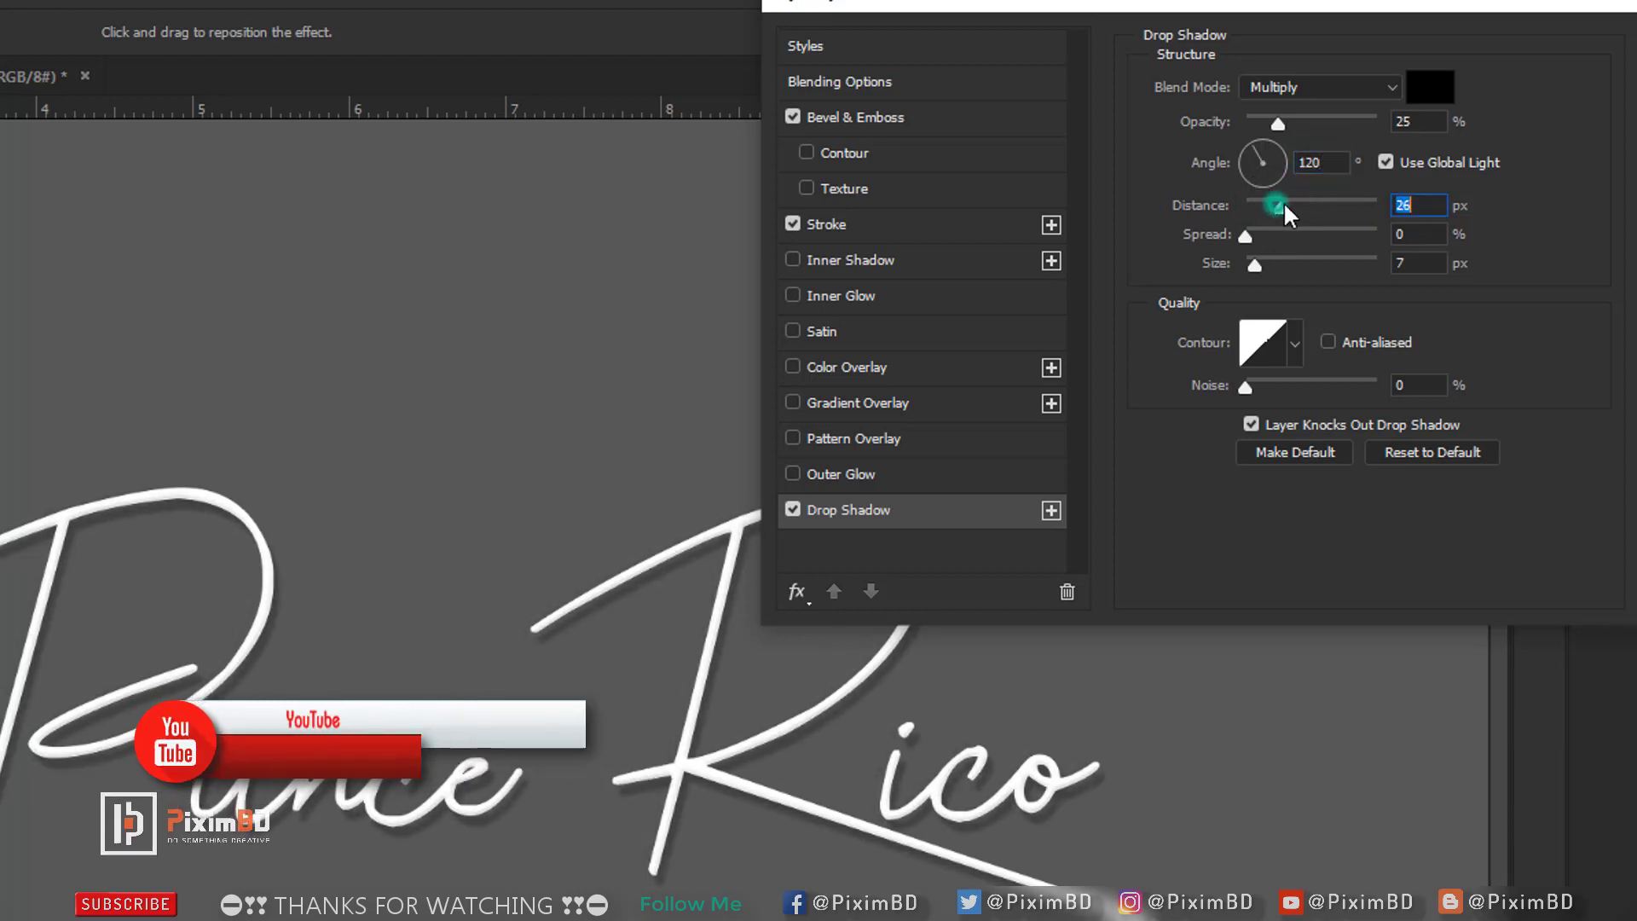
Set the drop shadow to 125° angle, 27 px distance and 8 px size, and apply.
{"action": "double_click", "coordinate": [1320, 162]}
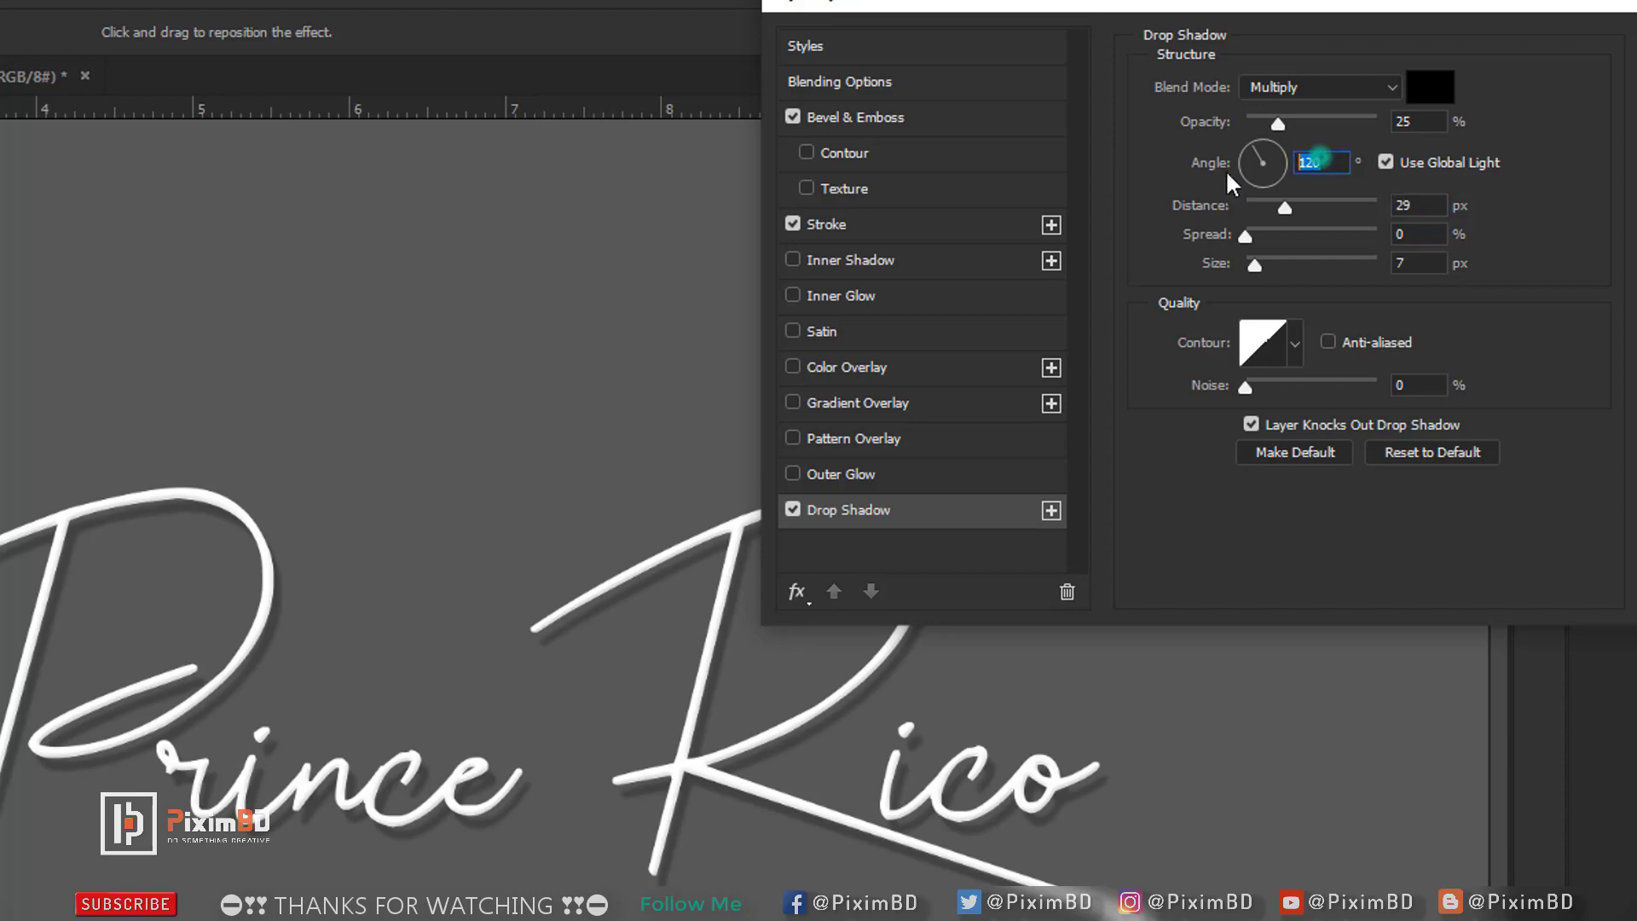
{"action": "type", "text": "125"}
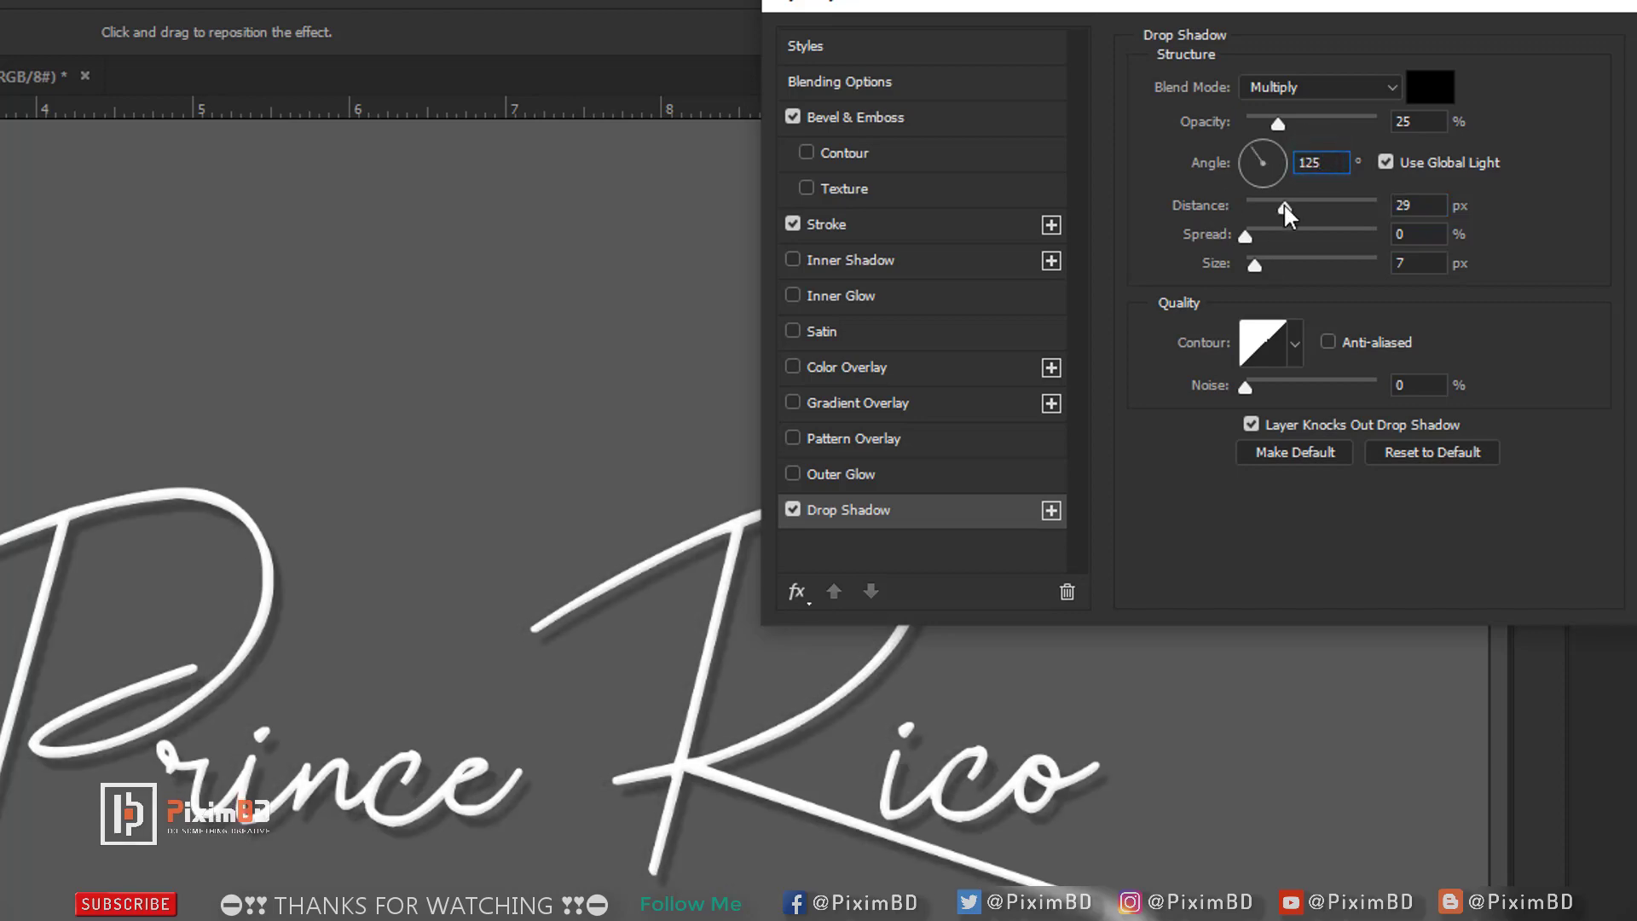
{"action": "left_click", "coordinate": [1282, 203]}
{"action": "type", "text": "2"}
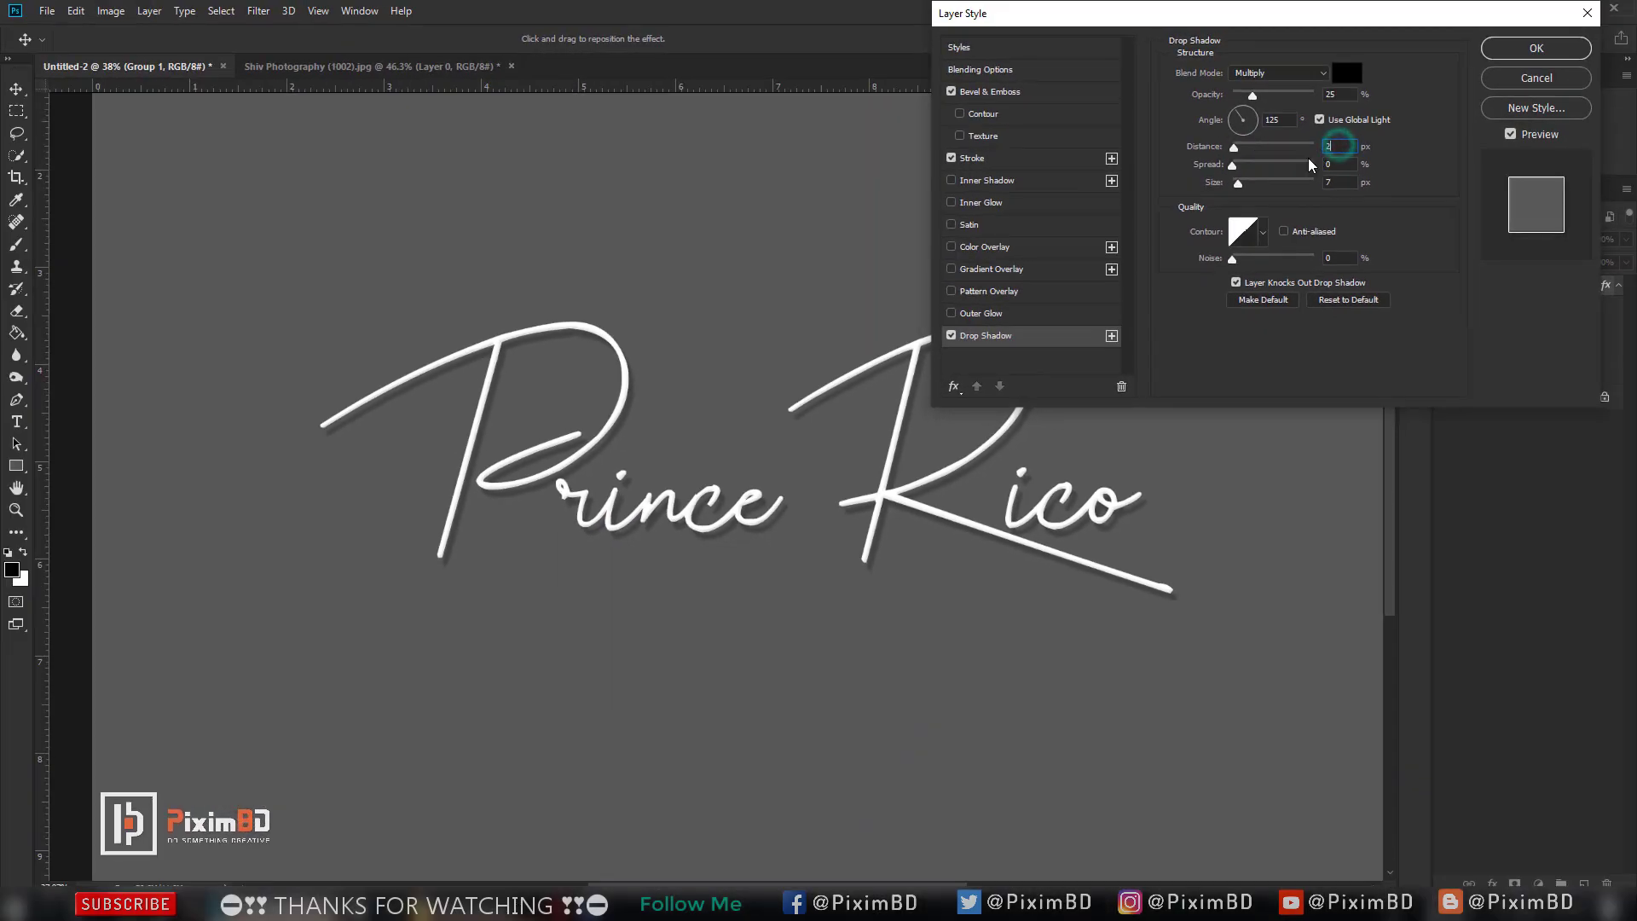
{"action": "type", "text": "7"}
{"action": "left_click", "coordinate": [1334, 182]}
{"action": "type", "text": "8"}
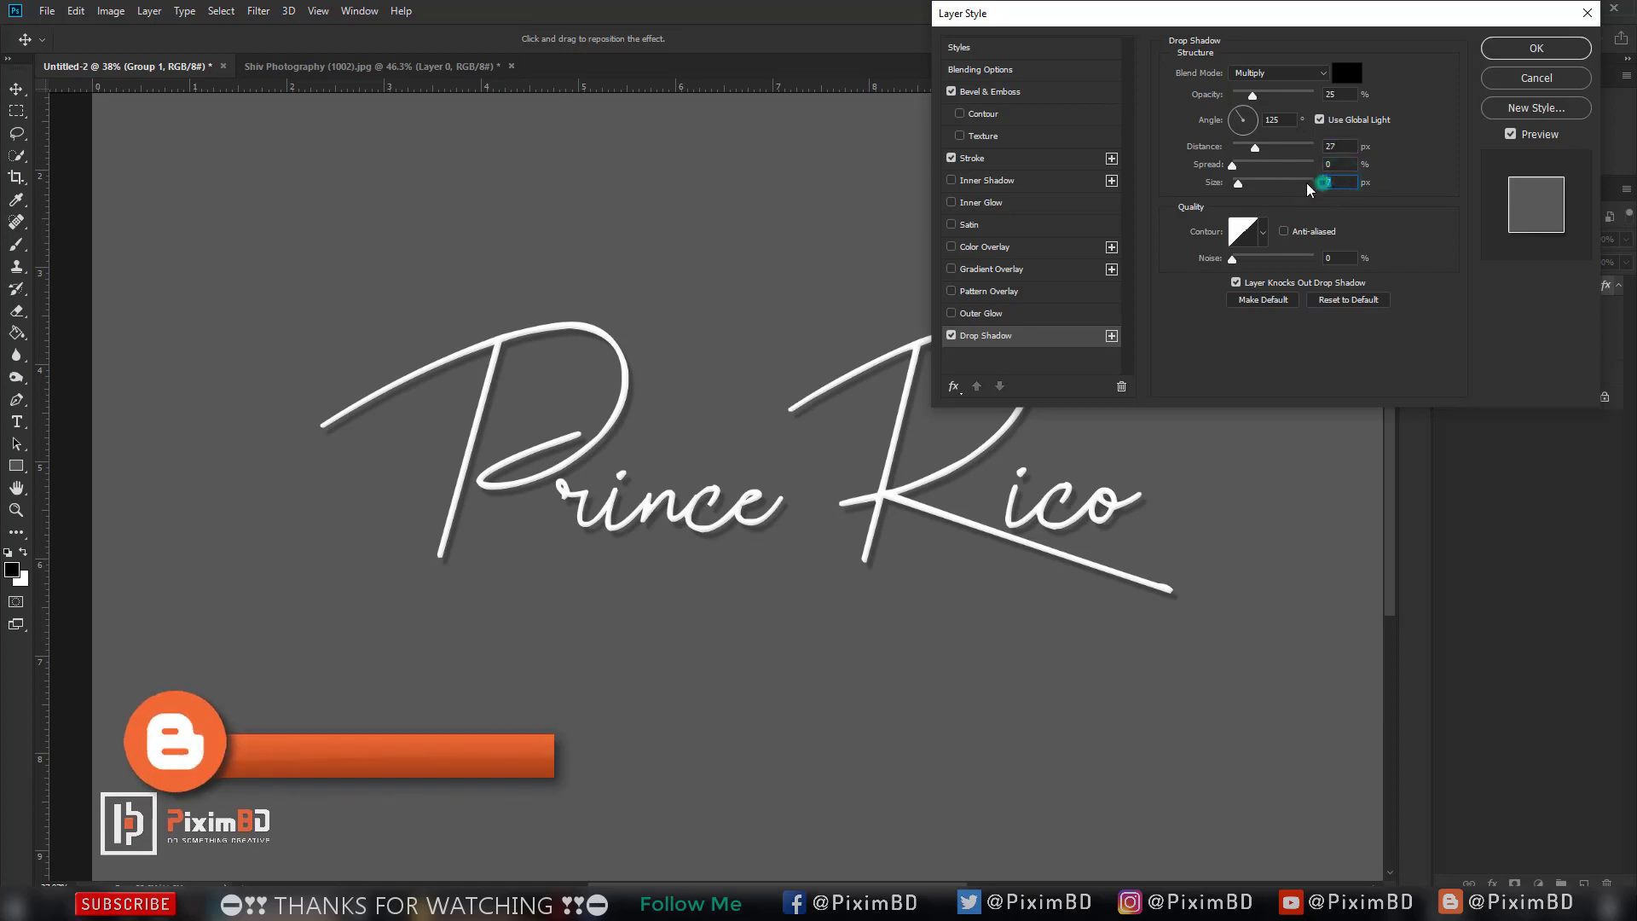
{"action": "left_click", "coordinate": [1513, 137]}
{"action": "left_click", "coordinate": [1511, 135]}
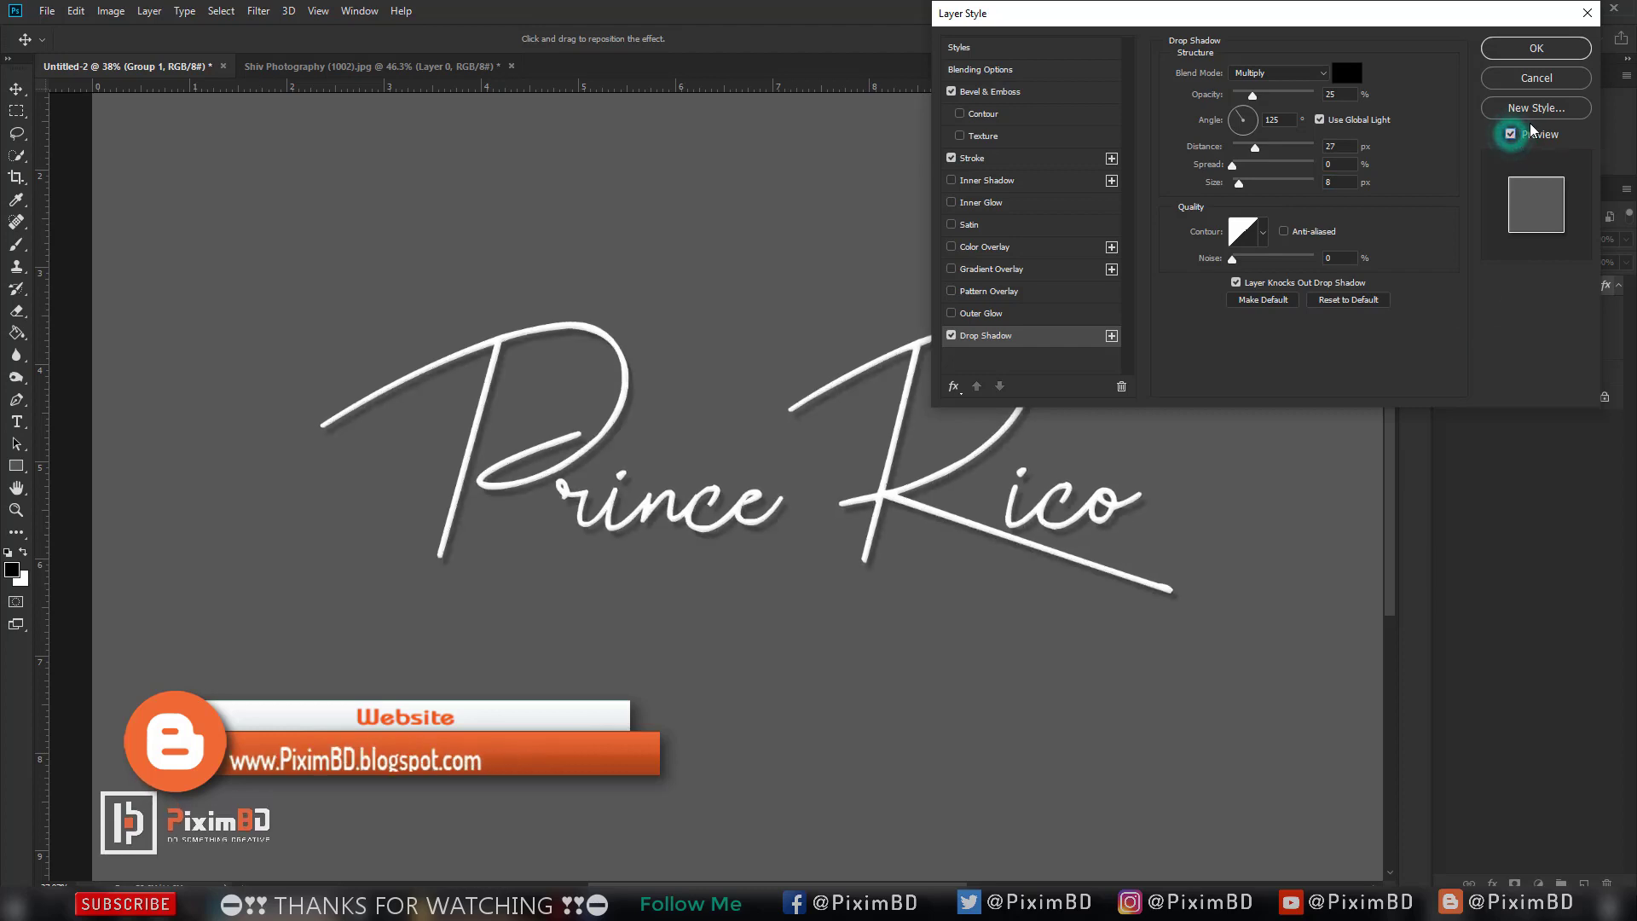
{"action": "left_click", "coordinate": [1536, 47]}
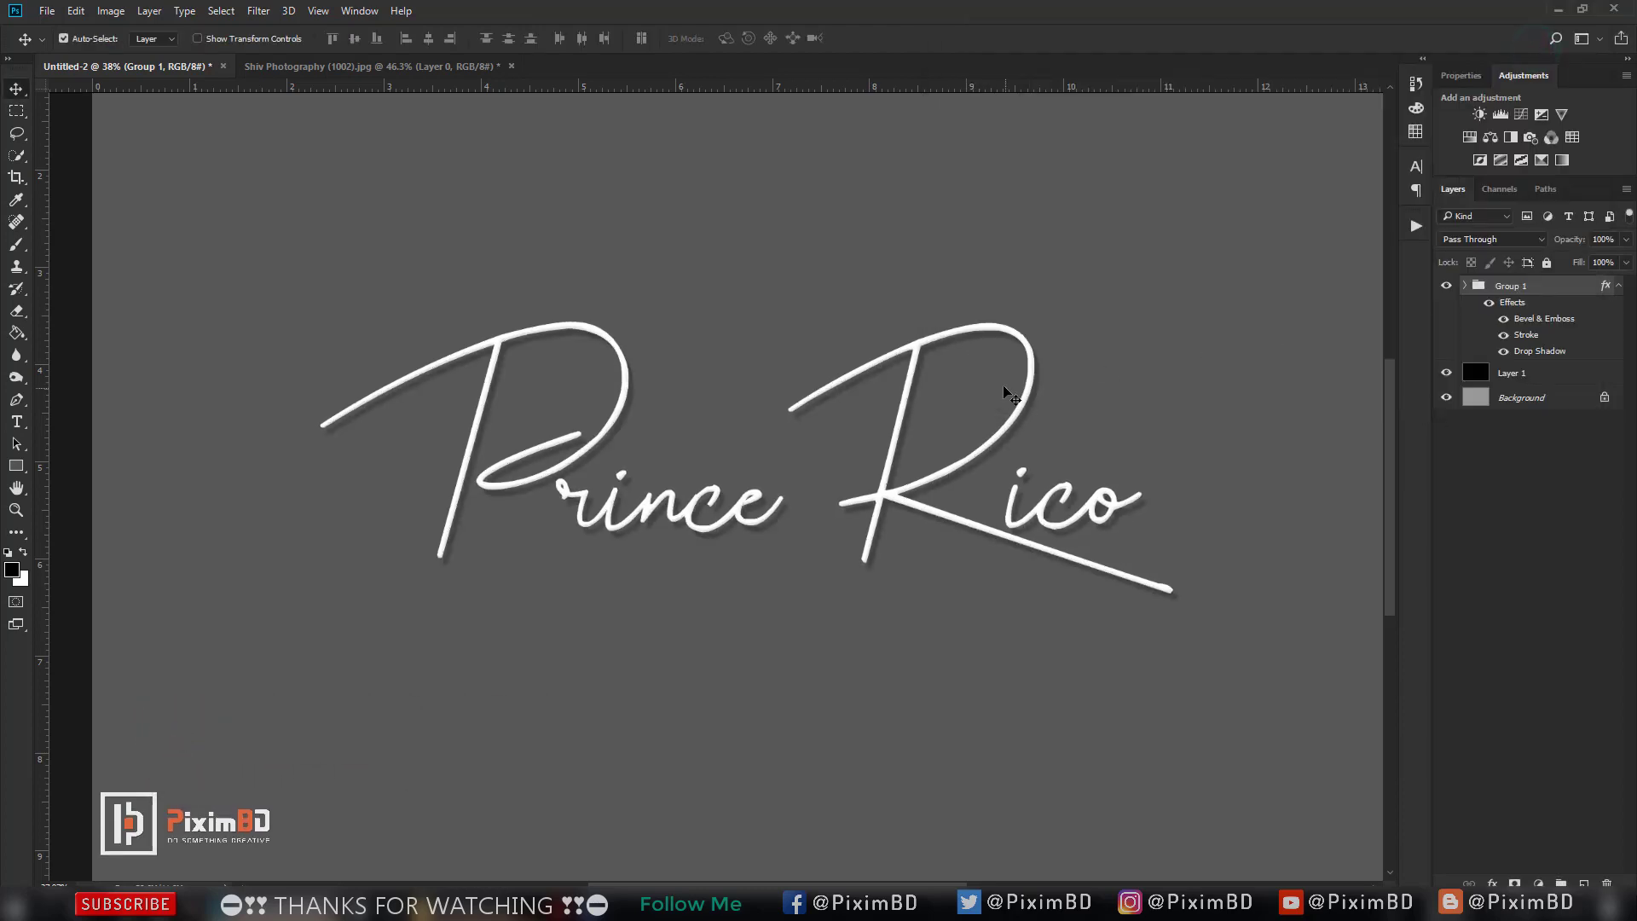
Zoom out to show the whole page and bring up the File menu.
{"action": "scroll", "coordinate": [1007, 392], "scroll_direction": "down", "scroll_amount": 1}
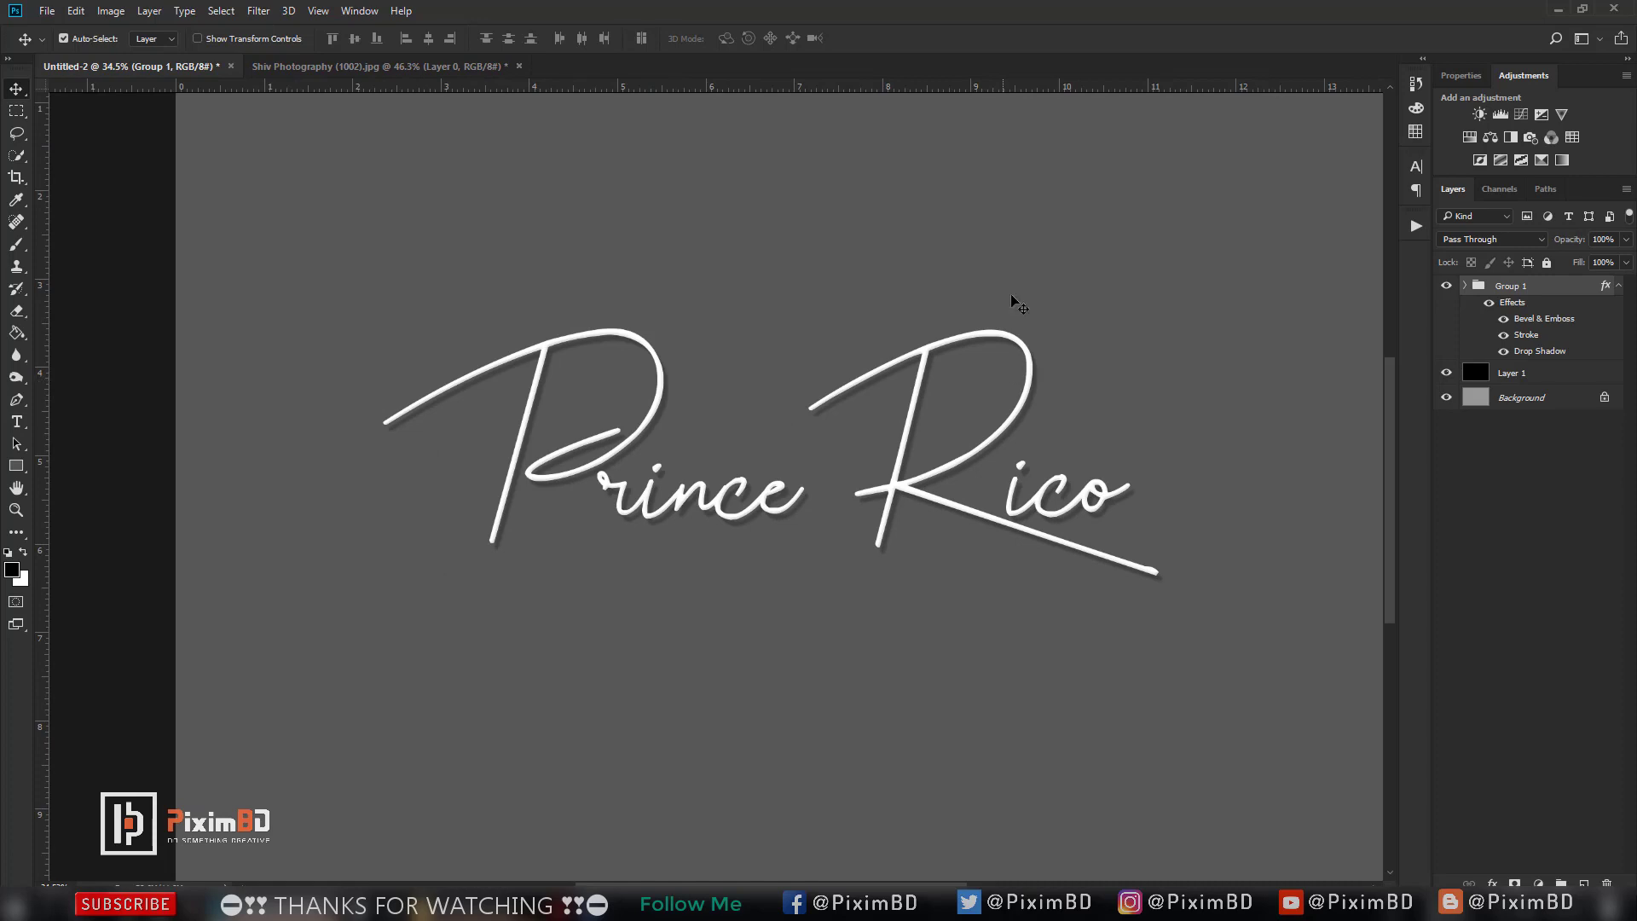
{"action": "scroll", "coordinate": [1017, 304], "scroll_direction": "down", "scroll_amount": 1}
{"action": "mouse_move", "coordinate": [966, 254]}
{"action": "left_mouse_down"}
{"action": "mouse_move", "coordinate": [886, 284]}
{"action": "mouse_move", "coordinate": [913, 317]}
{"action": "left_mouse_up"}
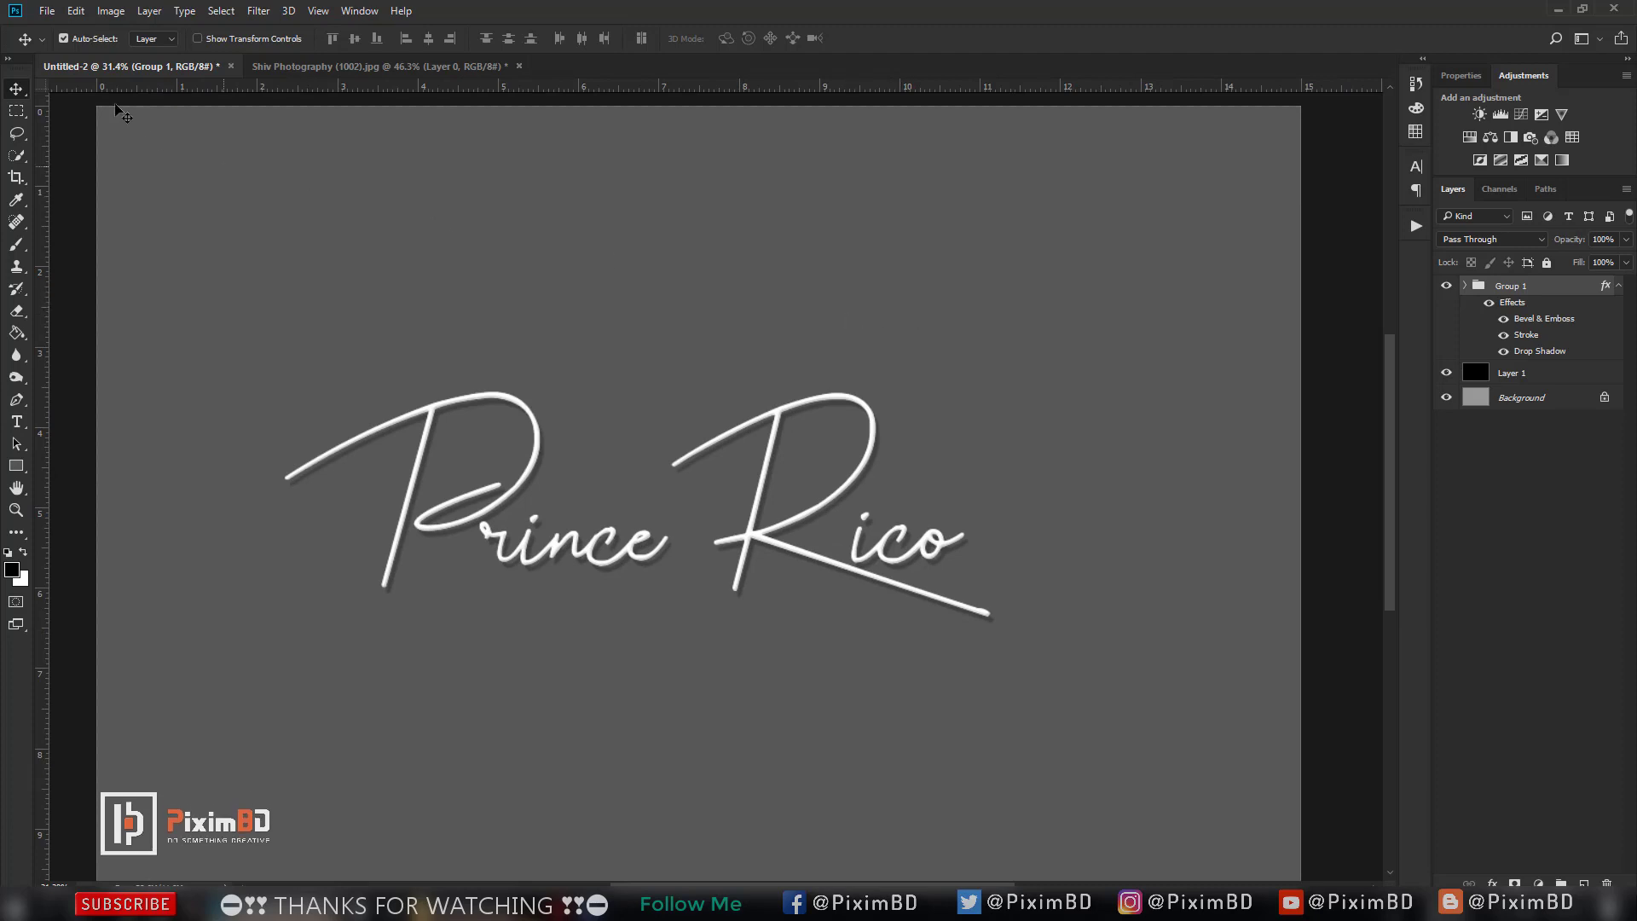
{"action": "left_click", "coordinate": [48, 12]}
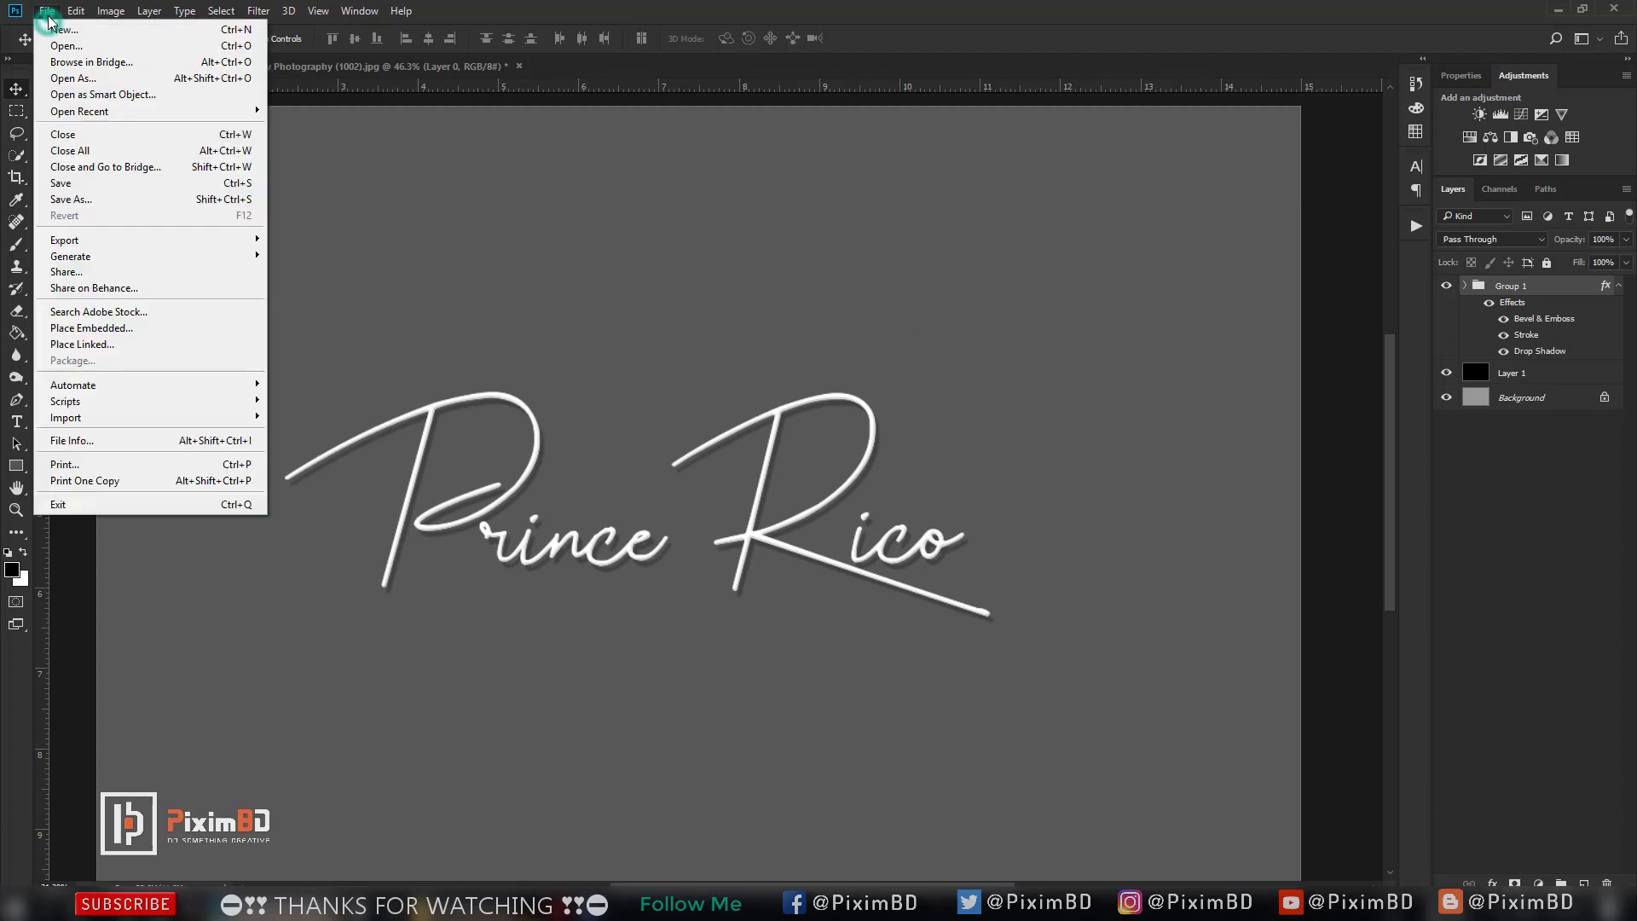
Place the bg city photo from the Handwriting Logo folder as an embedded image.
{"action": "left_click", "coordinate": [126, 328]}
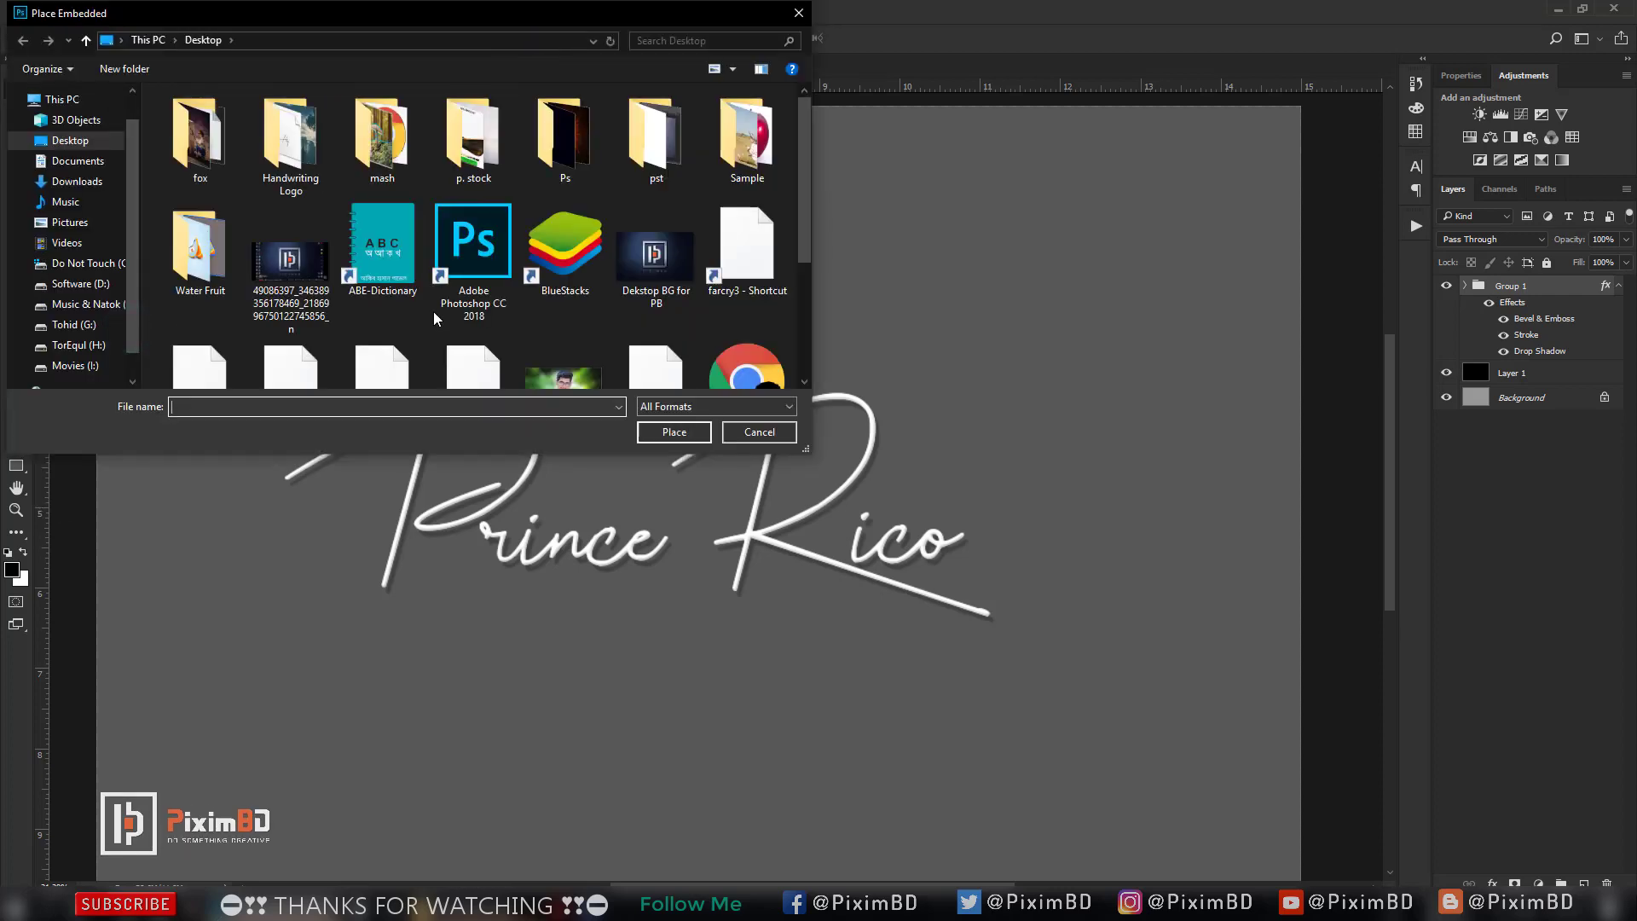
{"action": "scroll", "coordinate": [433, 310], "scroll_direction": "down", "scroll_amount": 1}
{"action": "scroll", "coordinate": [408, 209], "scroll_direction": "up", "scroll_amount": 1}
{"action": "left_click", "coordinate": [474, 136]}
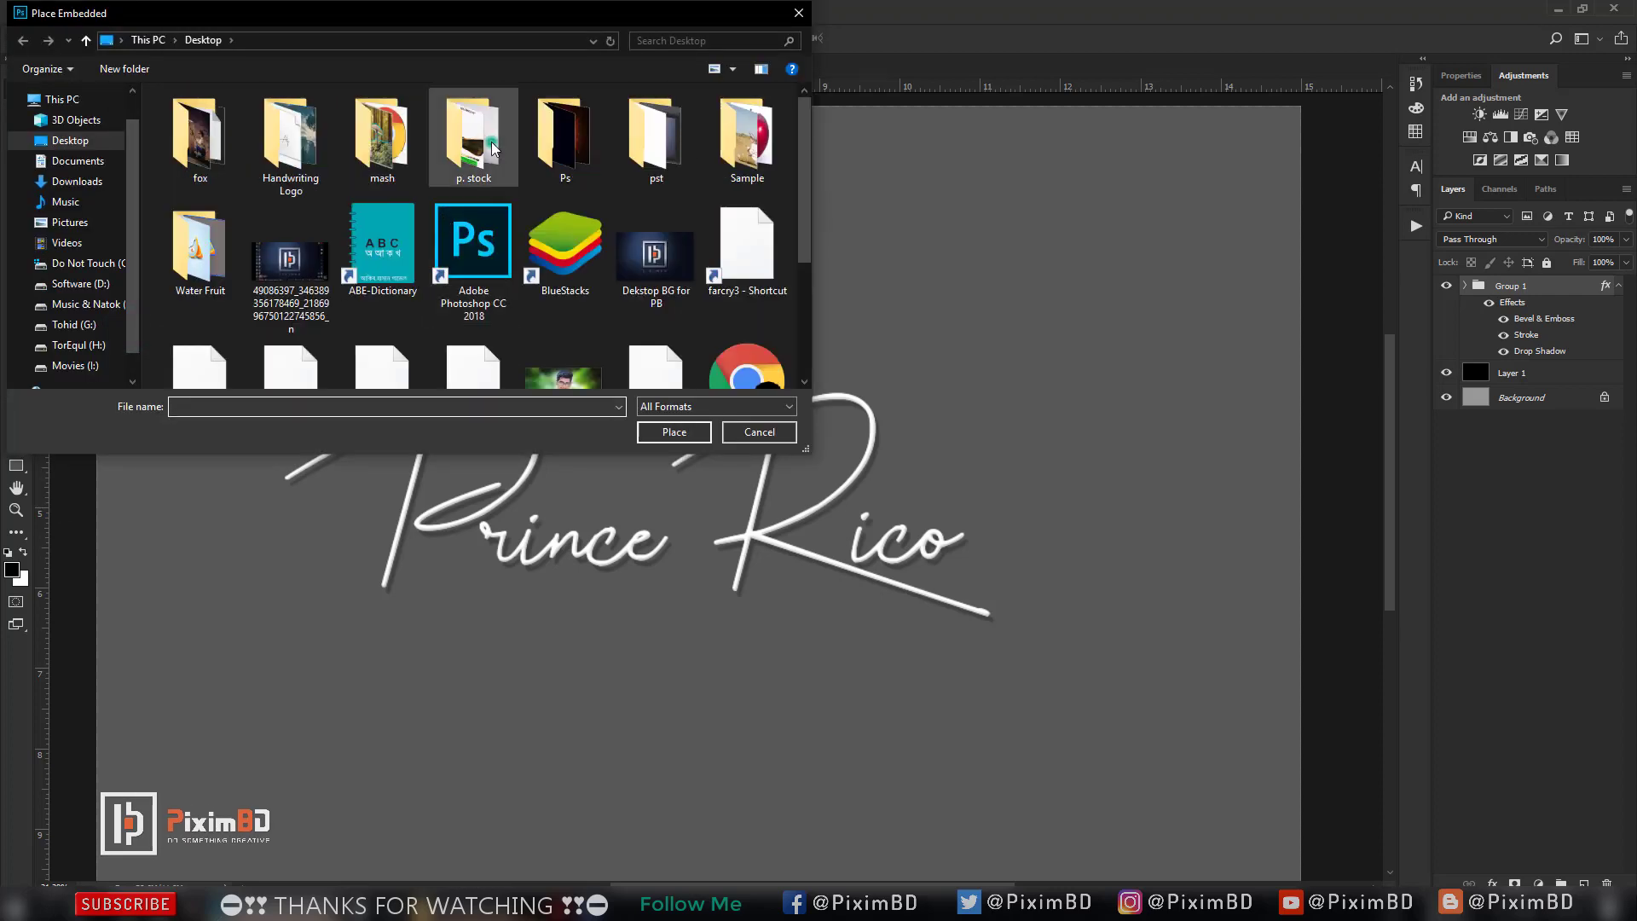
{"action": "double_click", "coordinate": [291, 138]}
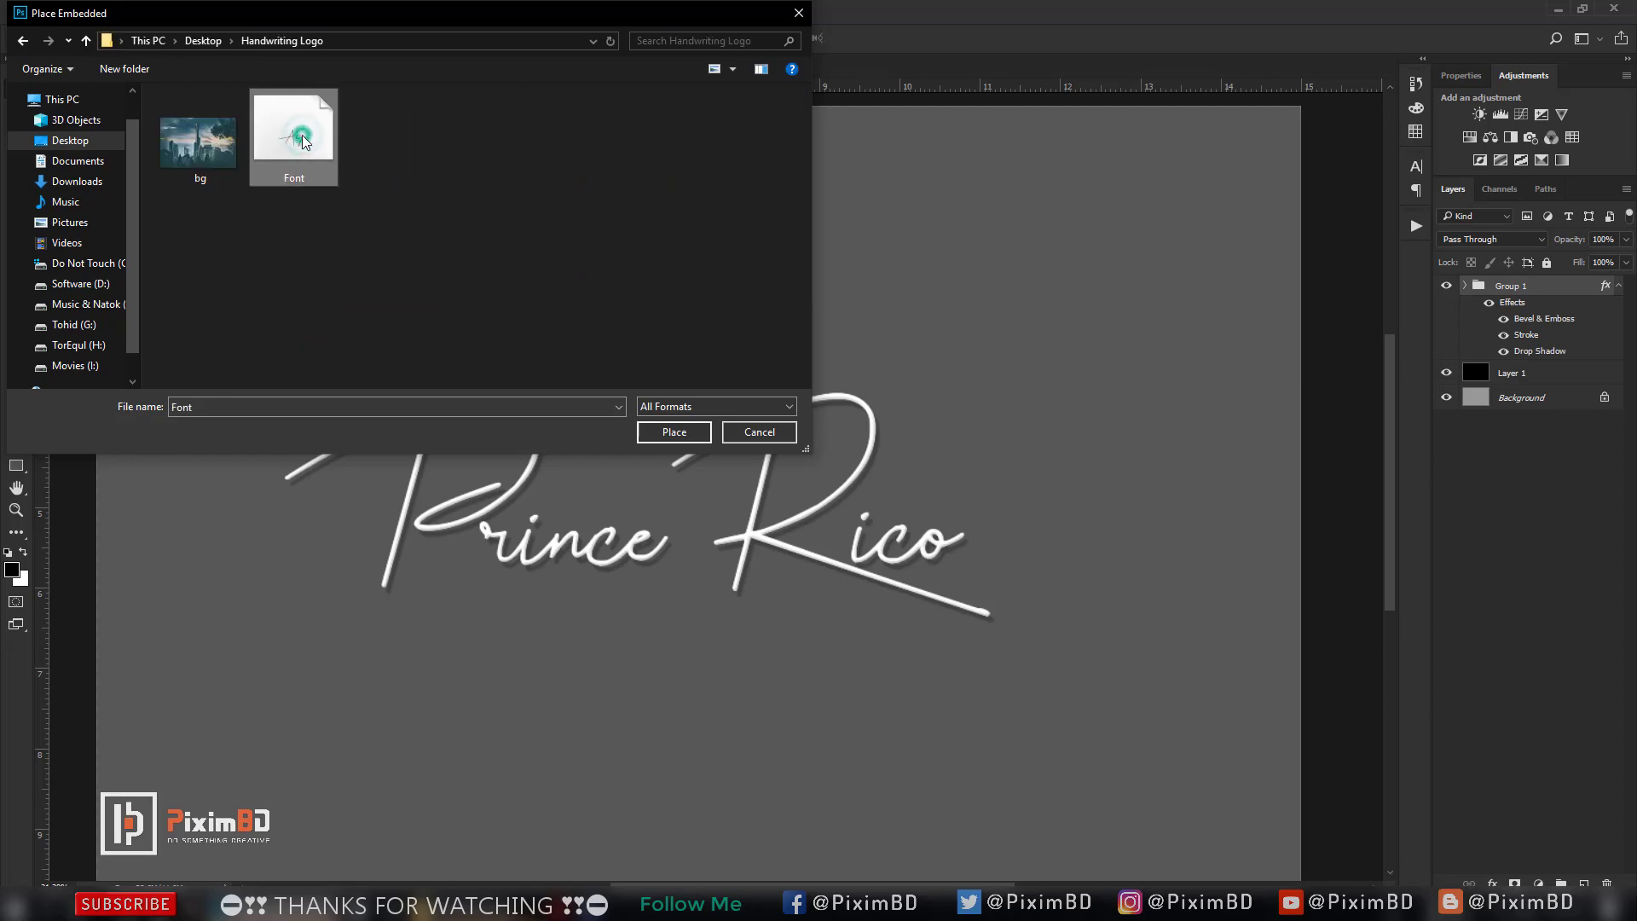
{"action": "left_click", "coordinate": [222, 159]}
{"action": "left_click", "coordinate": [678, 428]}
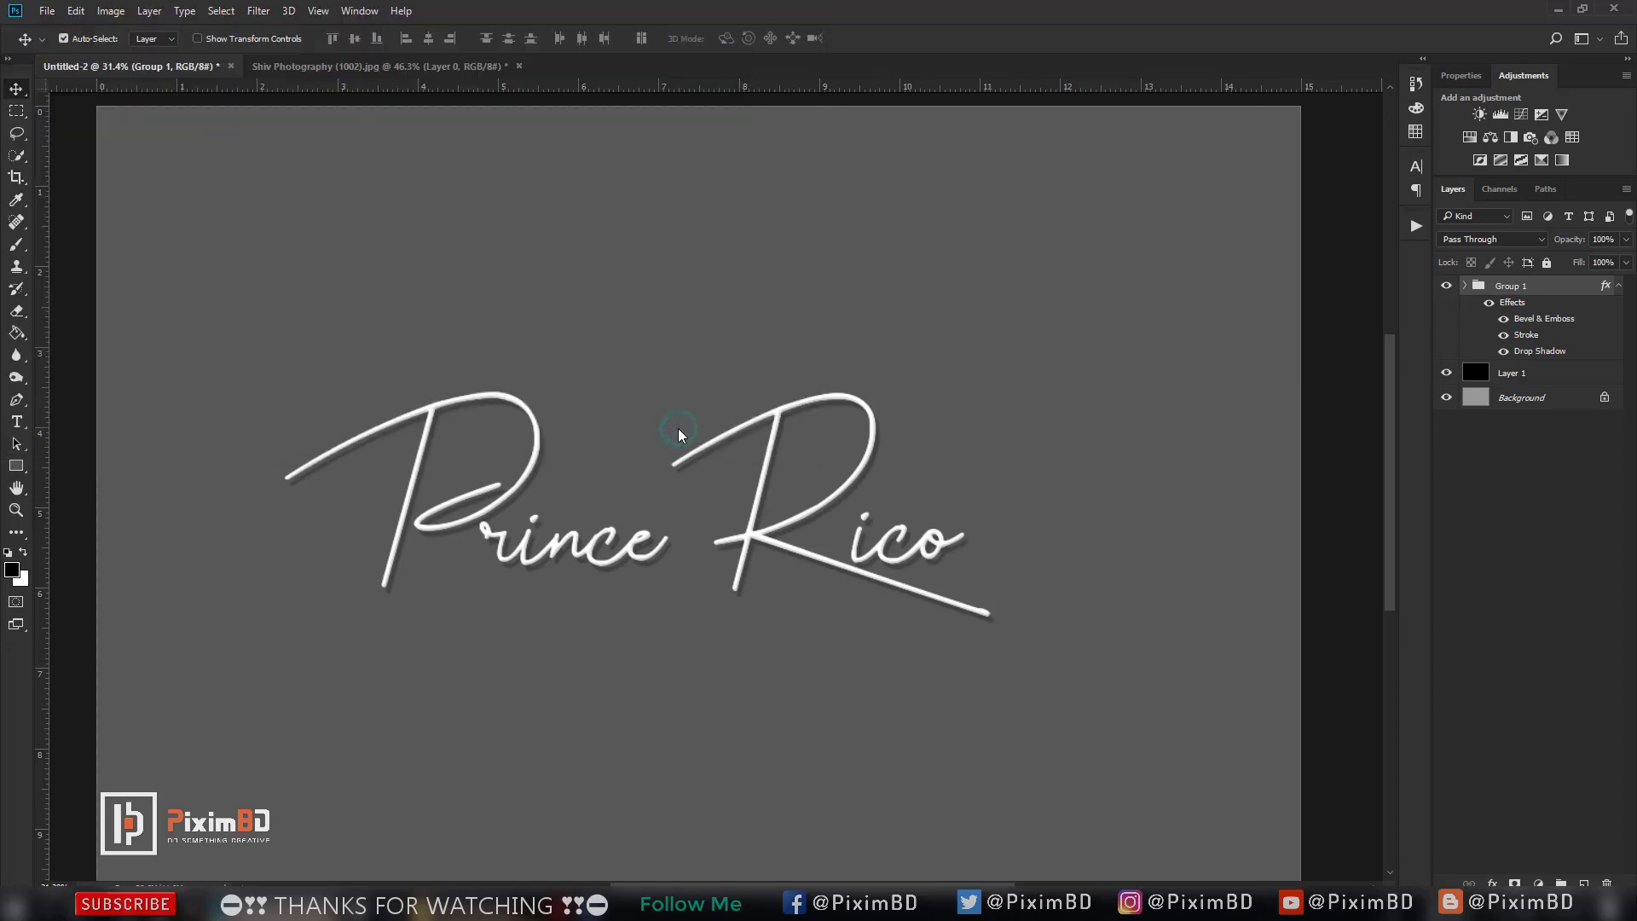
Scale up the placed bg photo to cover the canvas and commit the transform.
{"action": "scroll", "coordinate": [678, 428], "scroll_direction": "down", "scroll_amount": 1}
{"action": "scroll", "coordinate": [678, 428], "scroll_direction": "down", "scroll_amount": 1}
{"action": "left_click_drag", "start_coordinate": [895, 359], "coordinate": [1561, 128]}
{"action": "scroll", "coordinate": [1095, 270], "scroll_direction": "down", "scroll_amount": 2}
{"action": "scroll", "coordinate": [1095, 270], "scroll_direction": "down", "scroll_amount": 2}
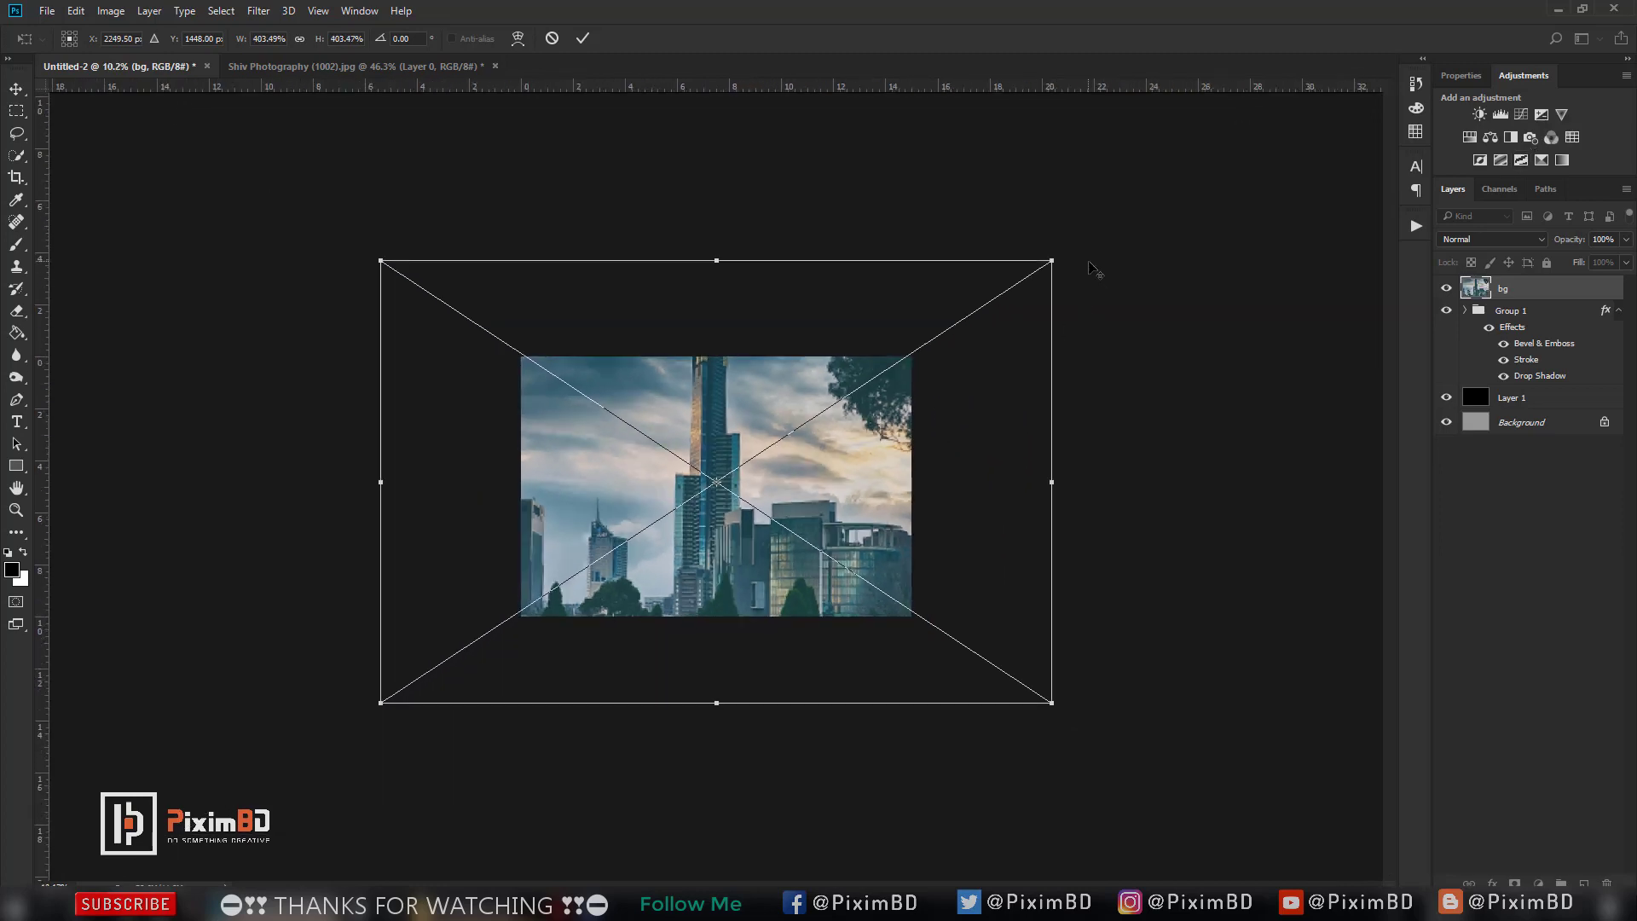
{"action": "left_click_drag", "start_coordinate": [1054, 262], "coordinate": [1243, 102]}
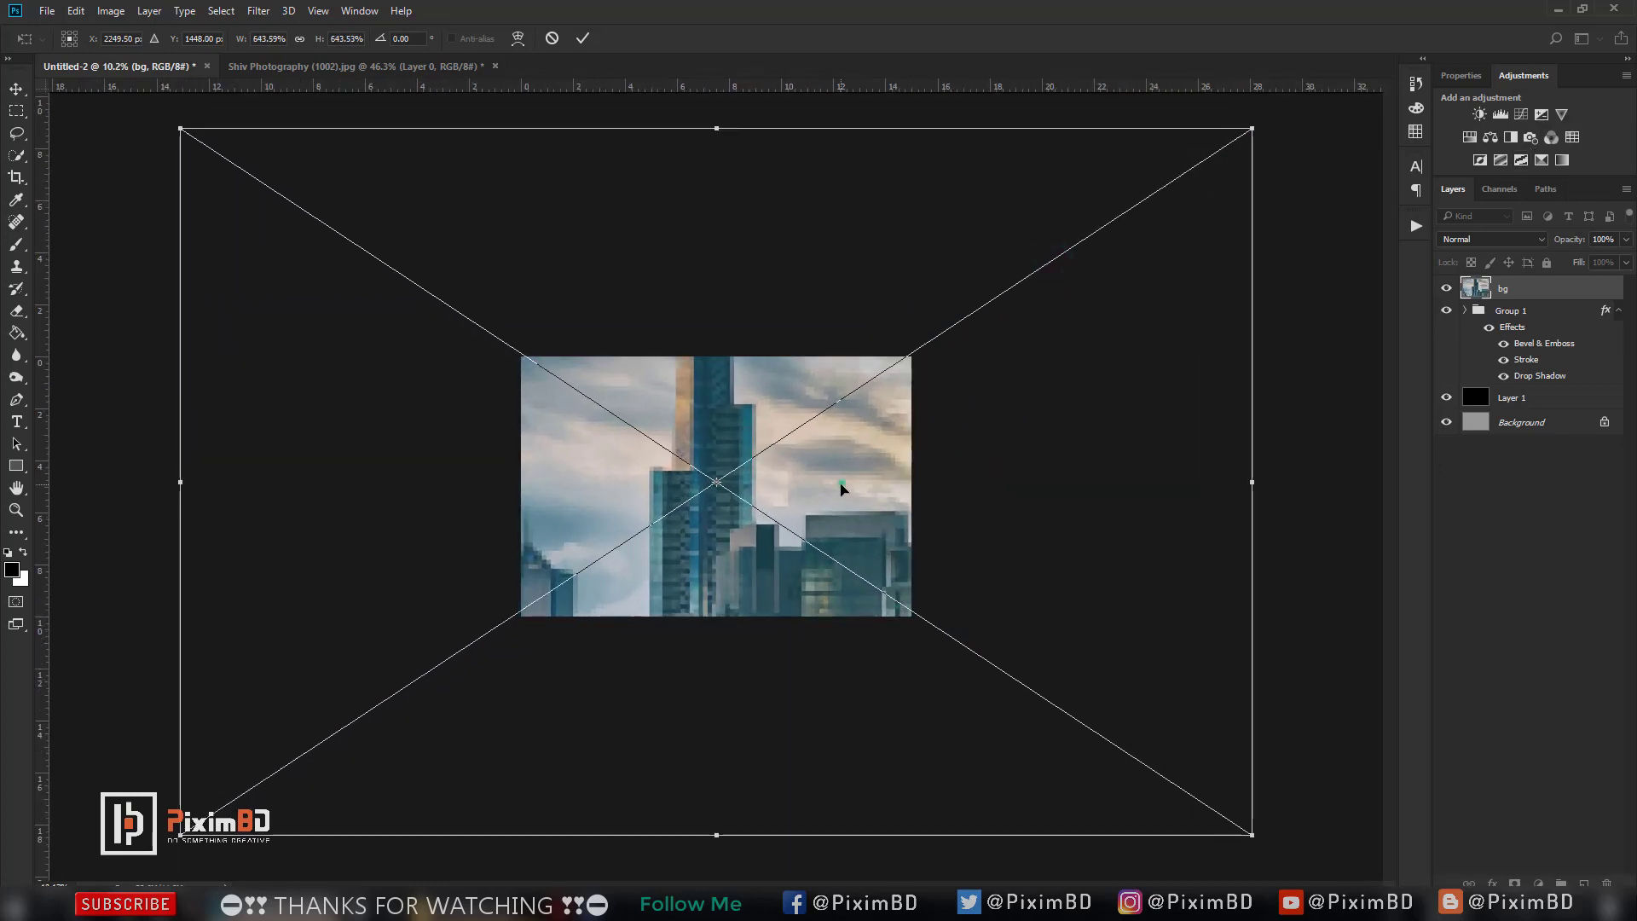
{"action": "left_click_drag", "start_coordinate": [841, 482], "coordinate": [807, 401]}
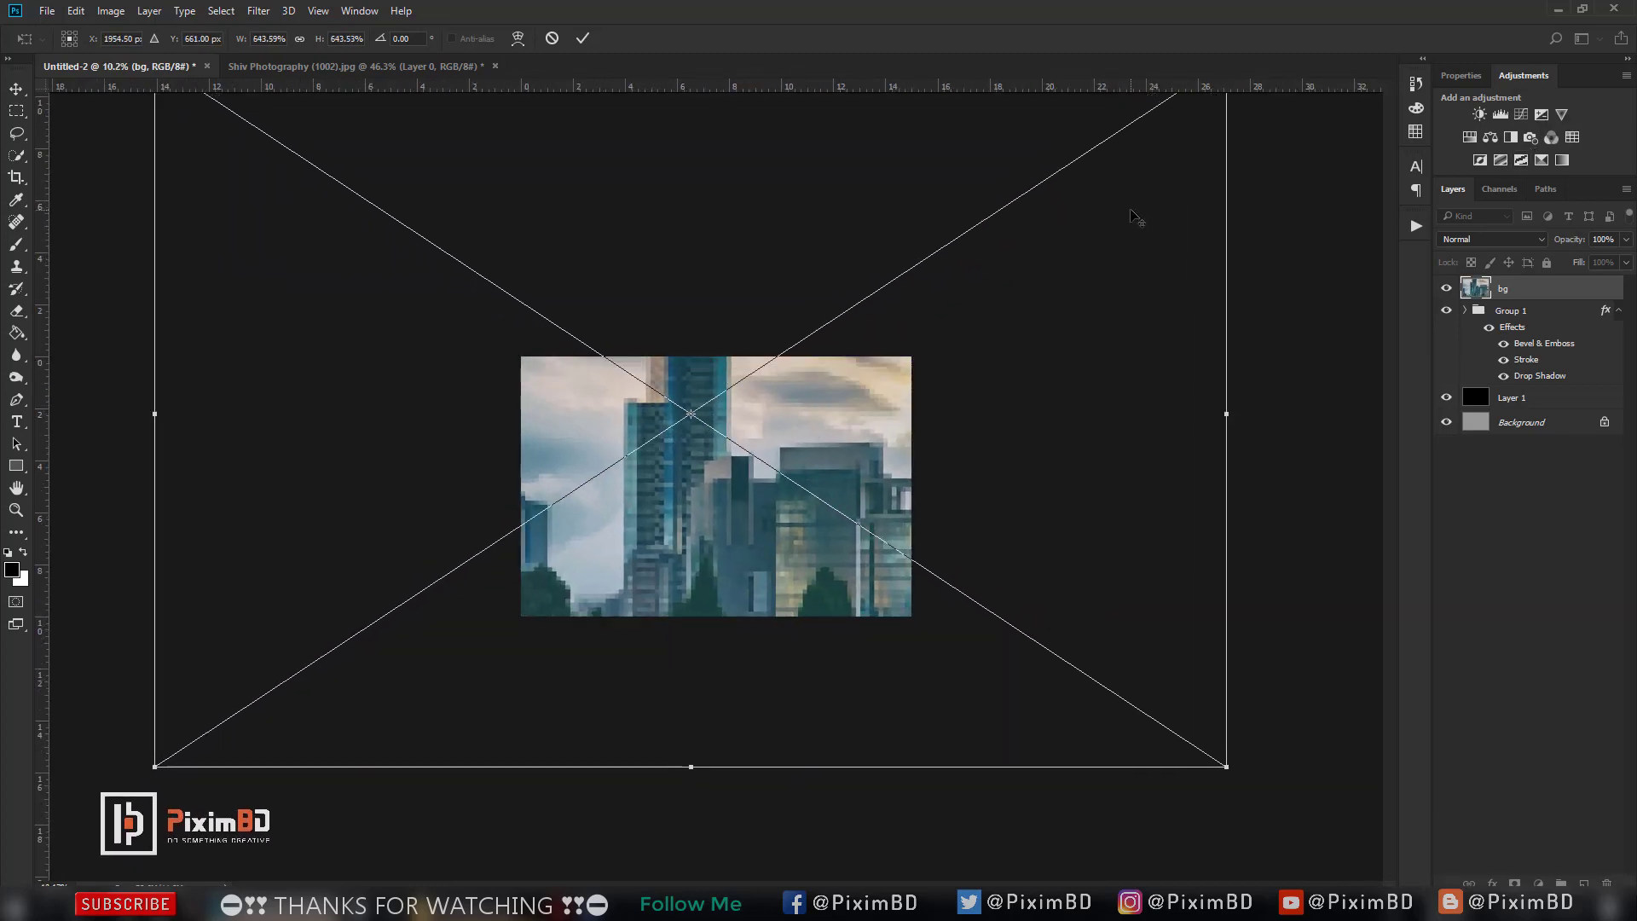
{"action": "key", "text": "ctrl+minus"}
{"action": "key", "text": "ctrl+minus"}
{"action": "key", "text": "ctrl+minus"}
{"action": "mouse_move", "coordinate": [920, 321]}
{"action": "left_mouse_down"}
{"action": "mouse_move", "coordinate": [878, 350]}
{"action": "mouse_move", "coordinate": [830, 459]}
{"action": "left_mouse_up"}
{"action": "key", "text": "Return"}
Rasterize the bg photo layer, crop it to the canvas, and duplicate it as bg copy.
{"action": "key", "text": "ctrl+0"}
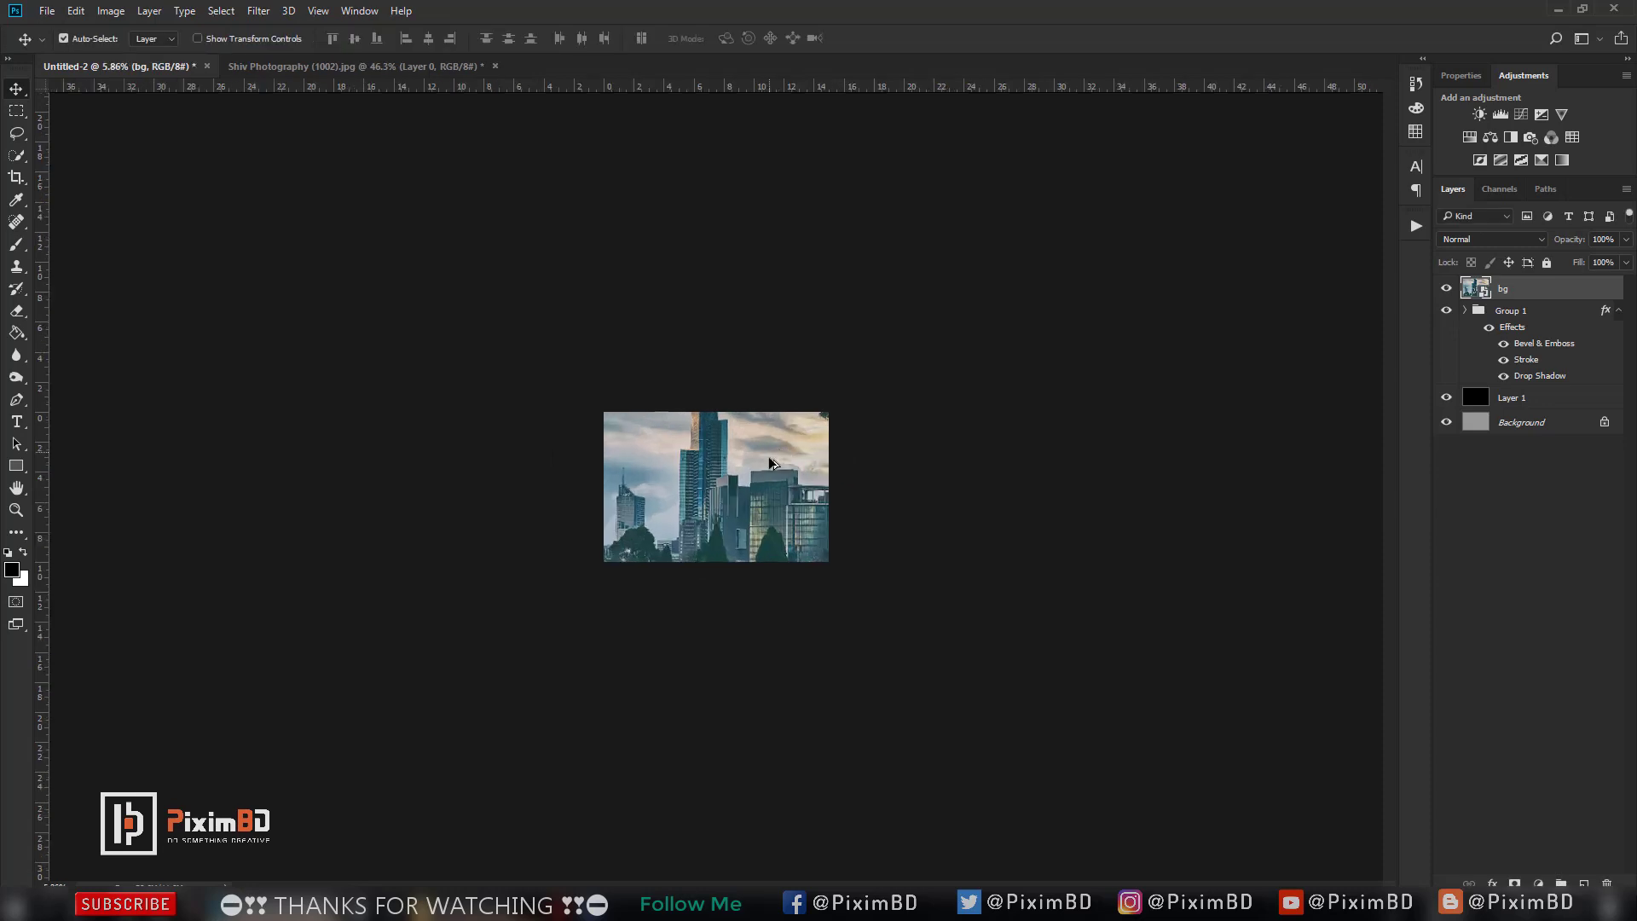
{"action": "right_click", "coordinate": [1547, 290]}
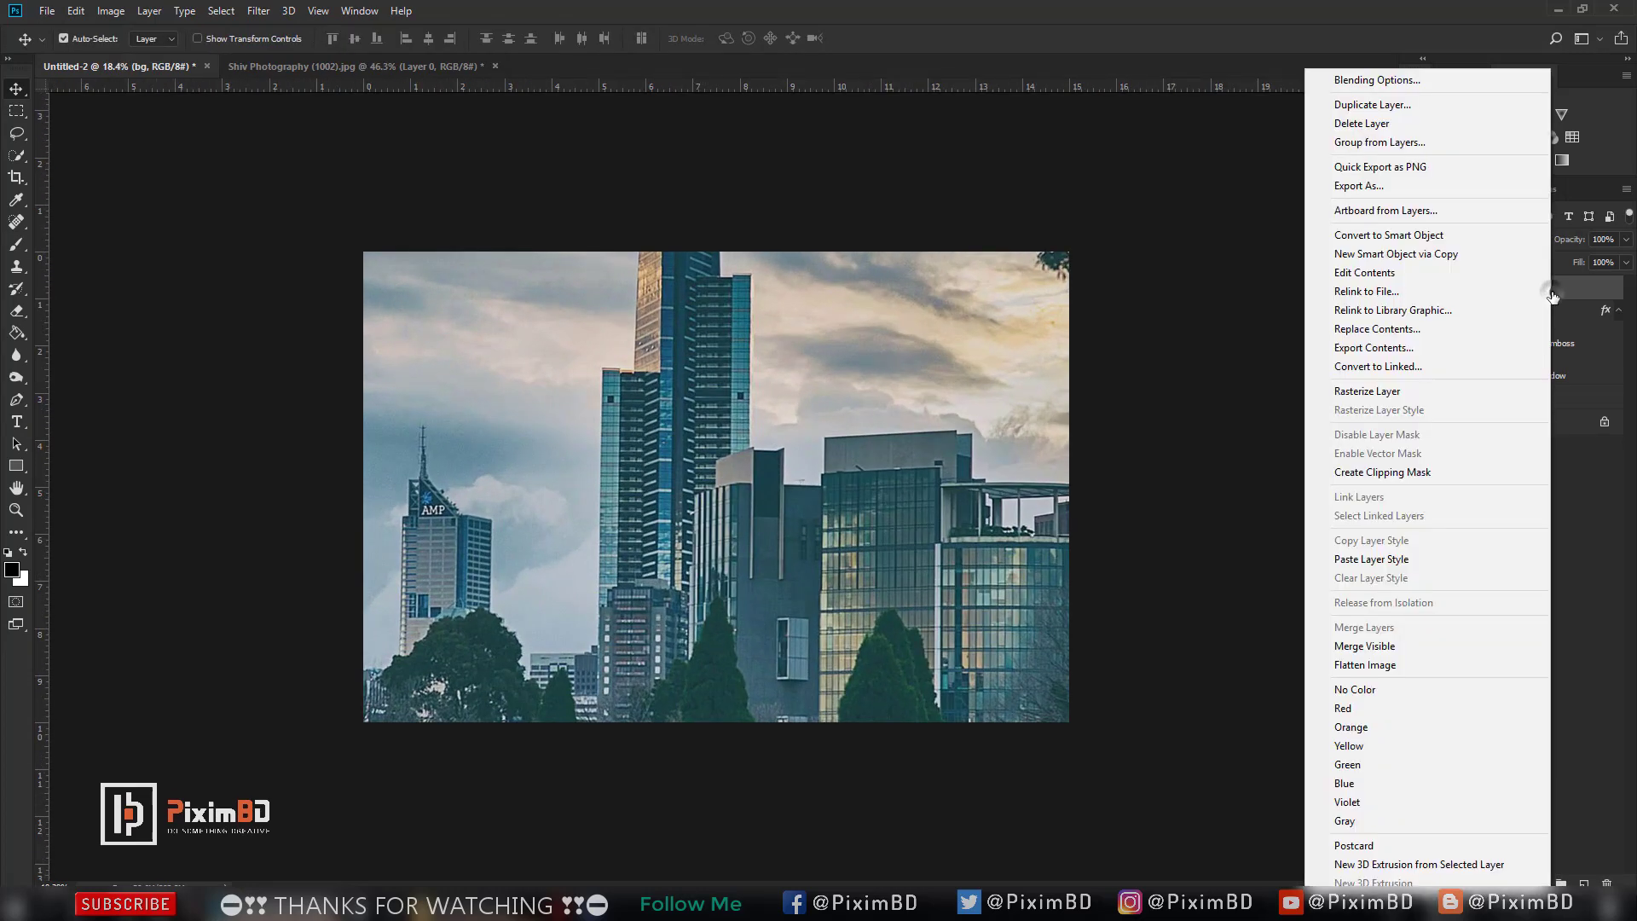
{"action": "left_click", "coordinate": [1403, 392]}
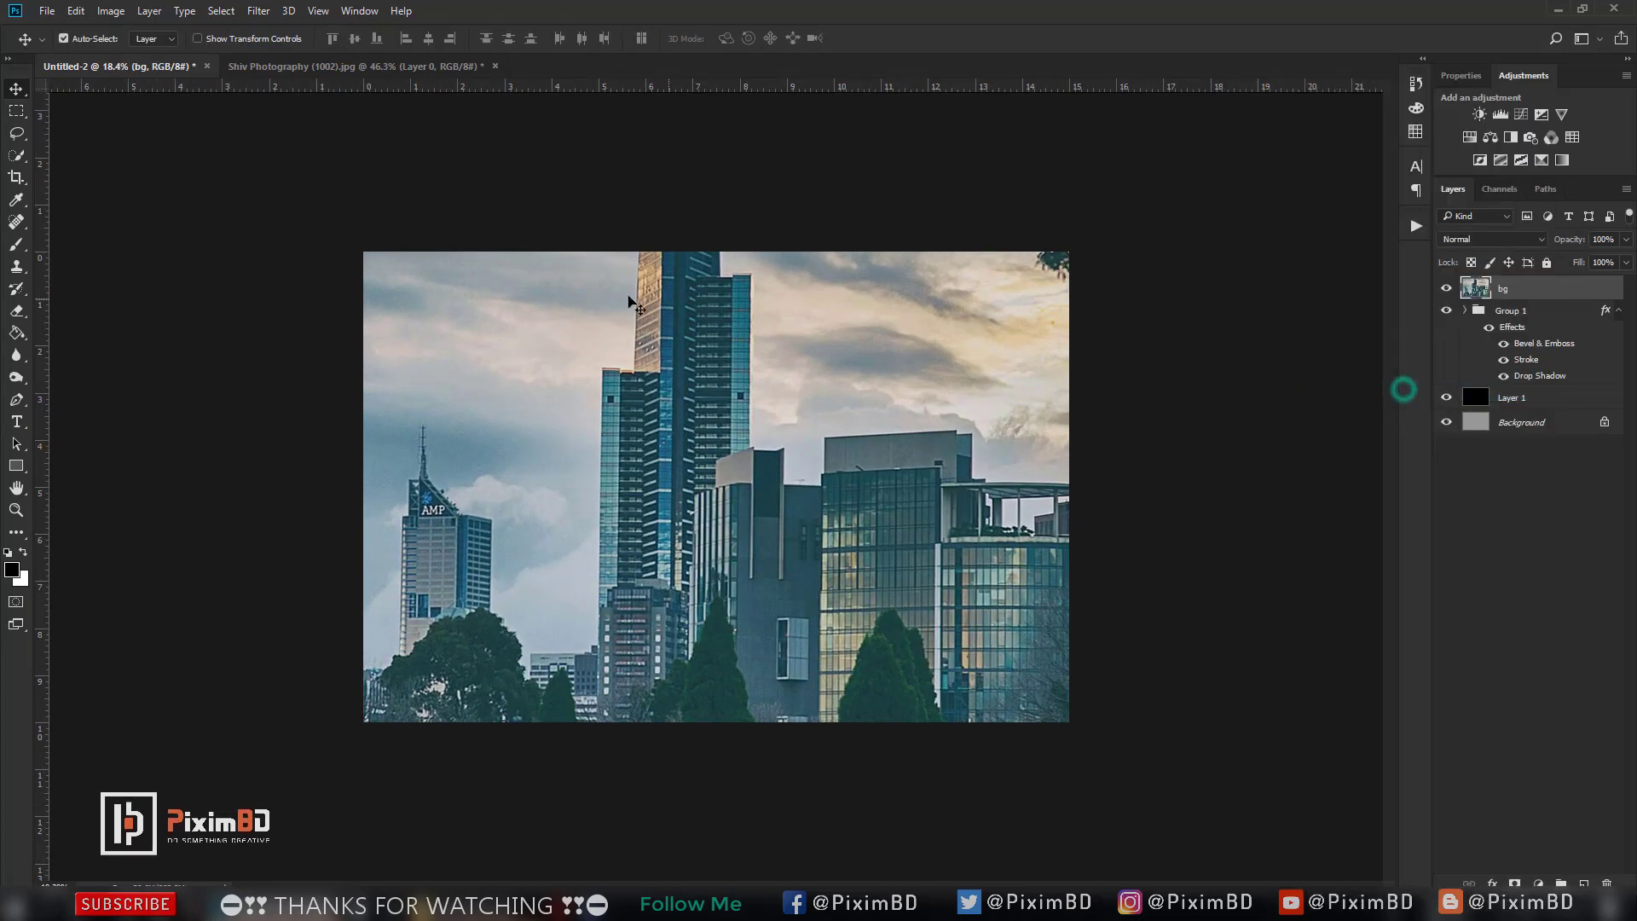
{"action": "left_click", "coordinate": [14, 180]}
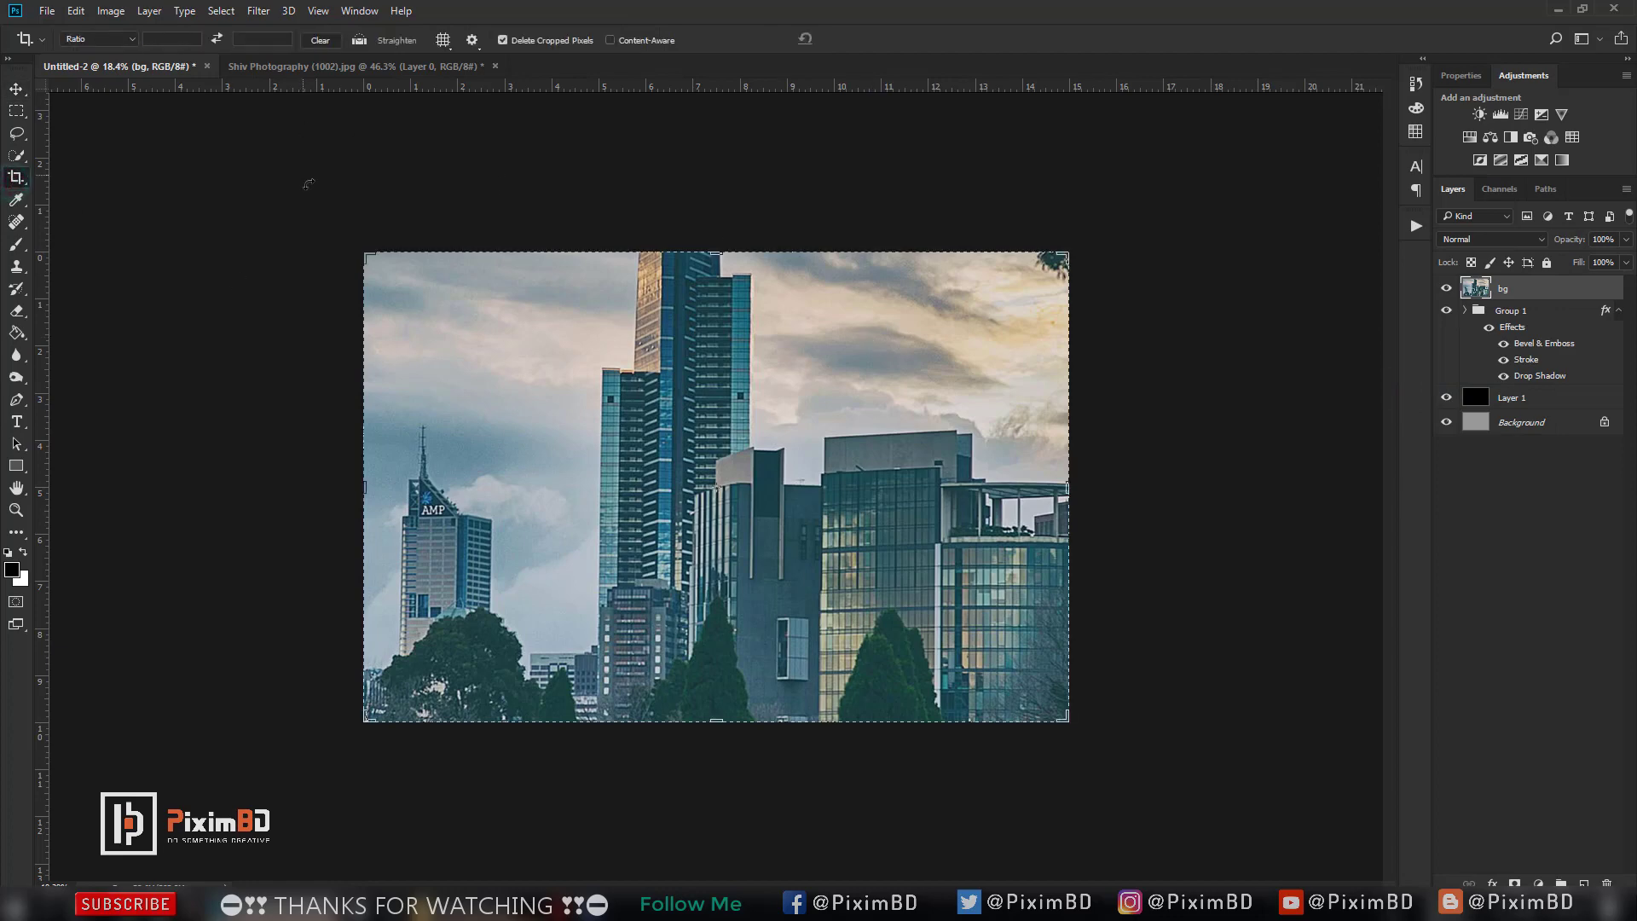
{"action": "key", "text": "Return"}
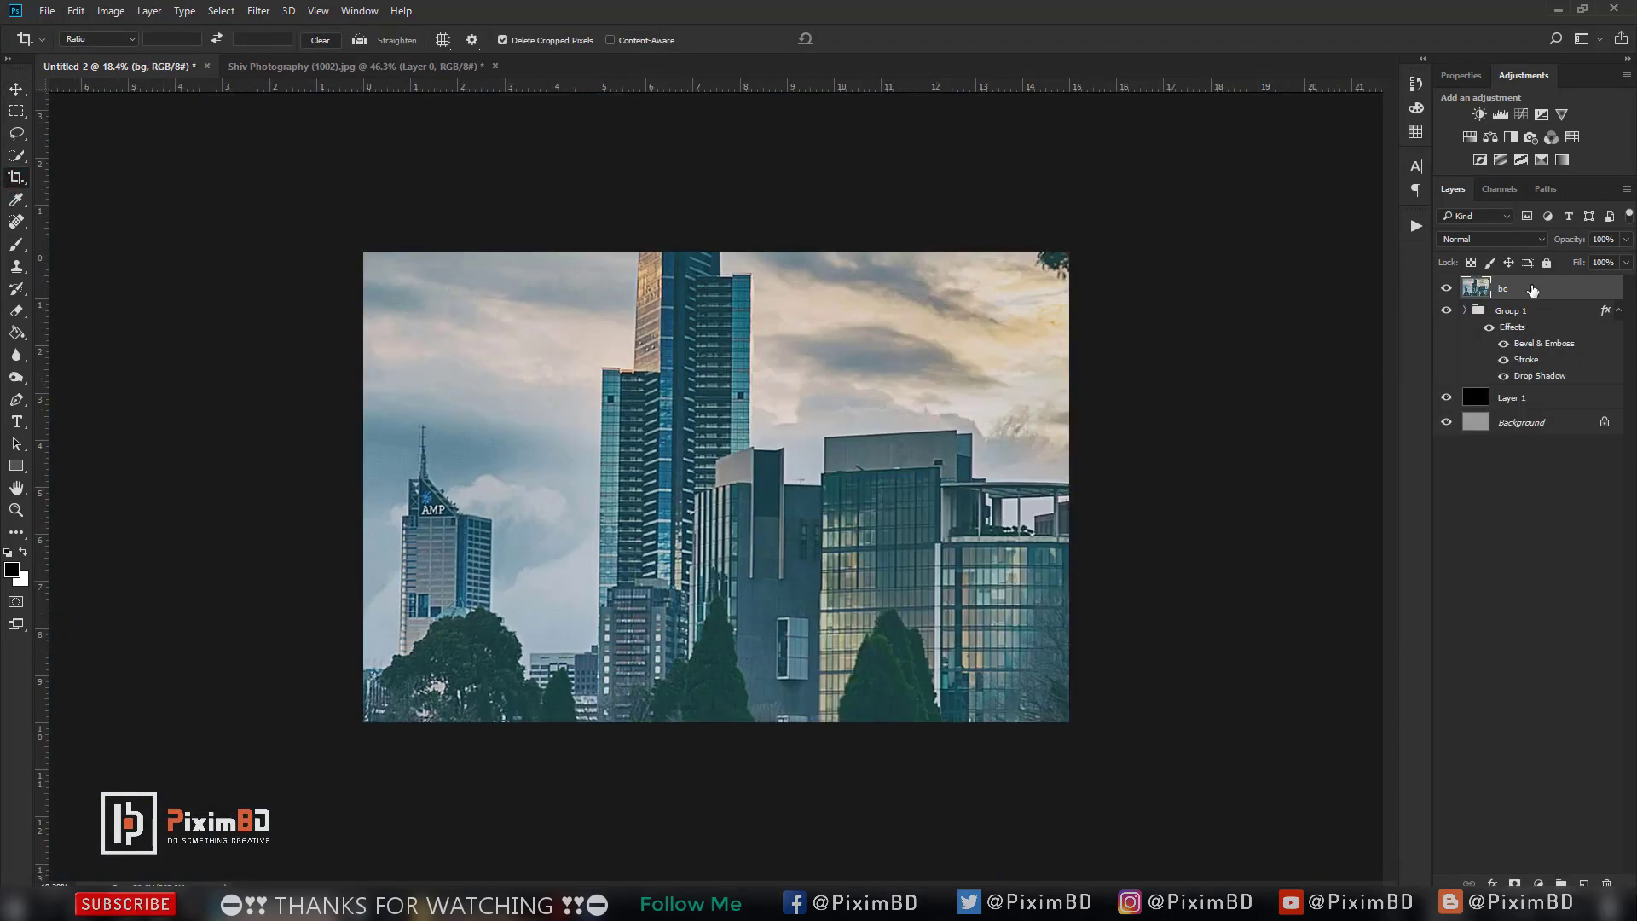
{"action": "left_click_drag", "start_coordinate": [1573, 290], "coordinate": [1585, 885]}
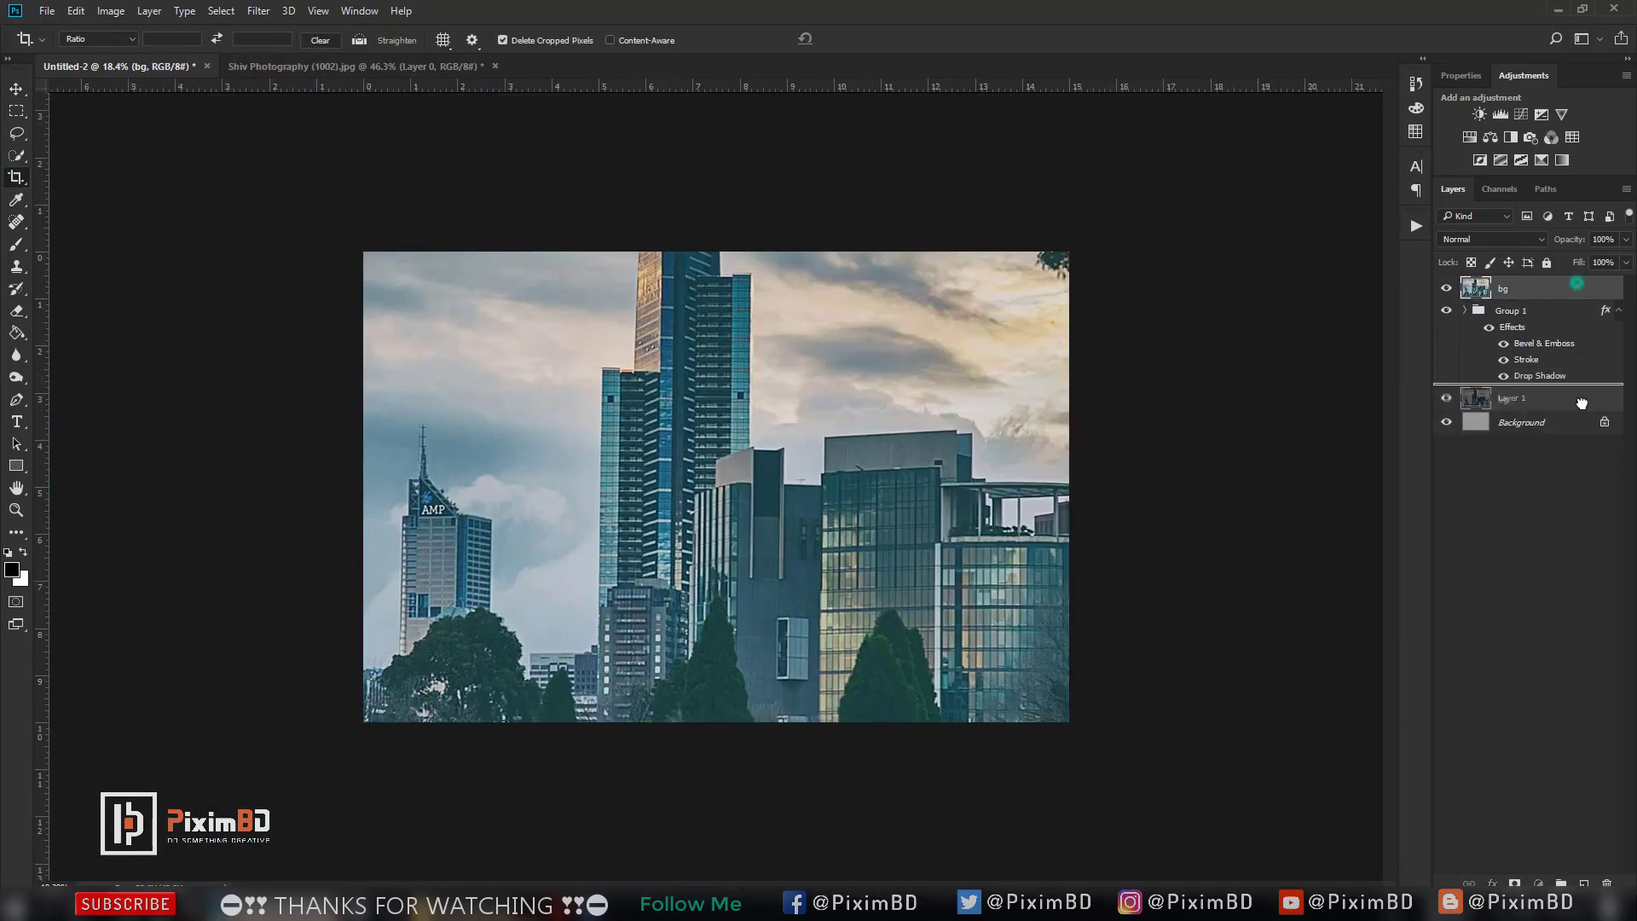
{"action": "left_click", "coordinate": [259, 11]}
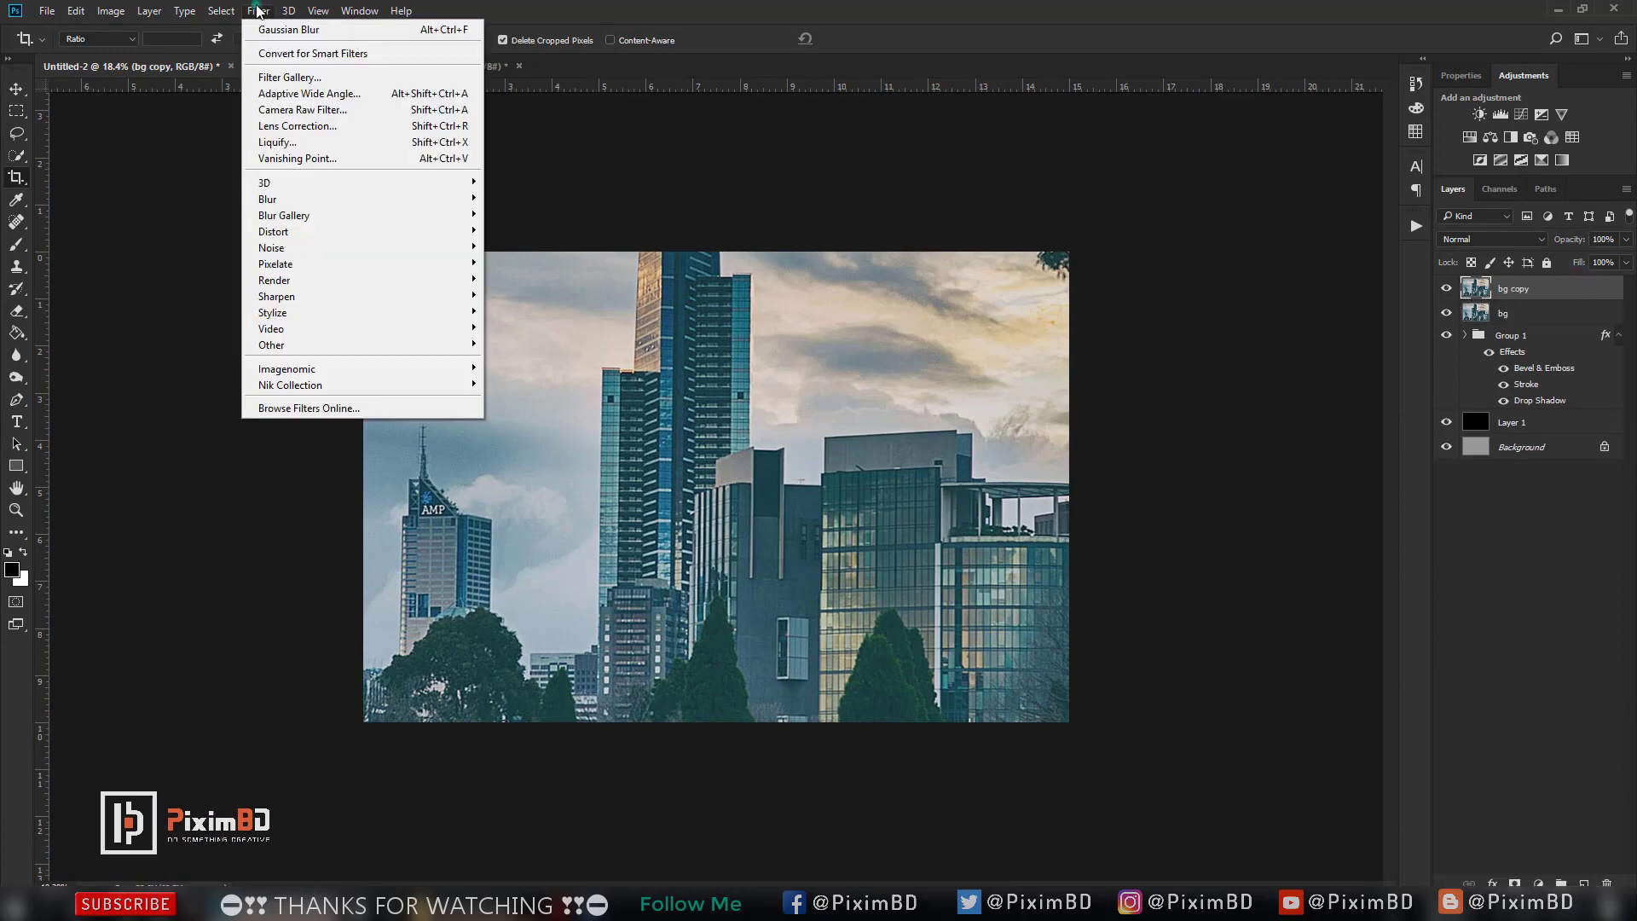
{"action": "mouse_move", "coordinate": [358, 198]}
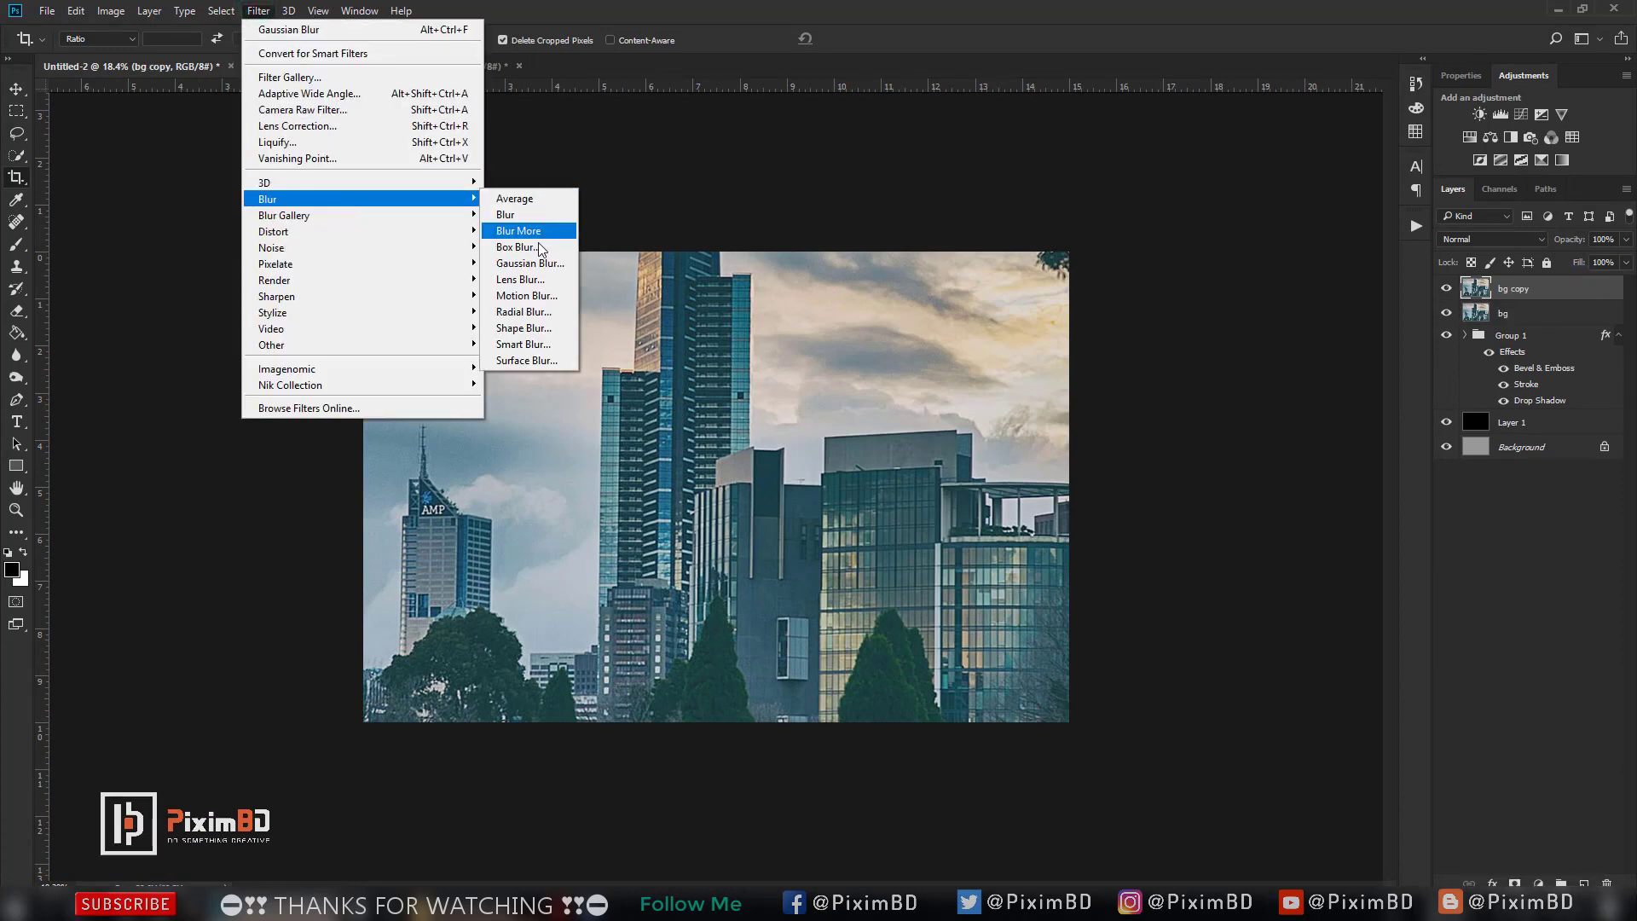
Apply a strong Gaussian Blur to bg copy and move Group 1 above it.
{"action": "left_click", "coordinate": [529, 263]}
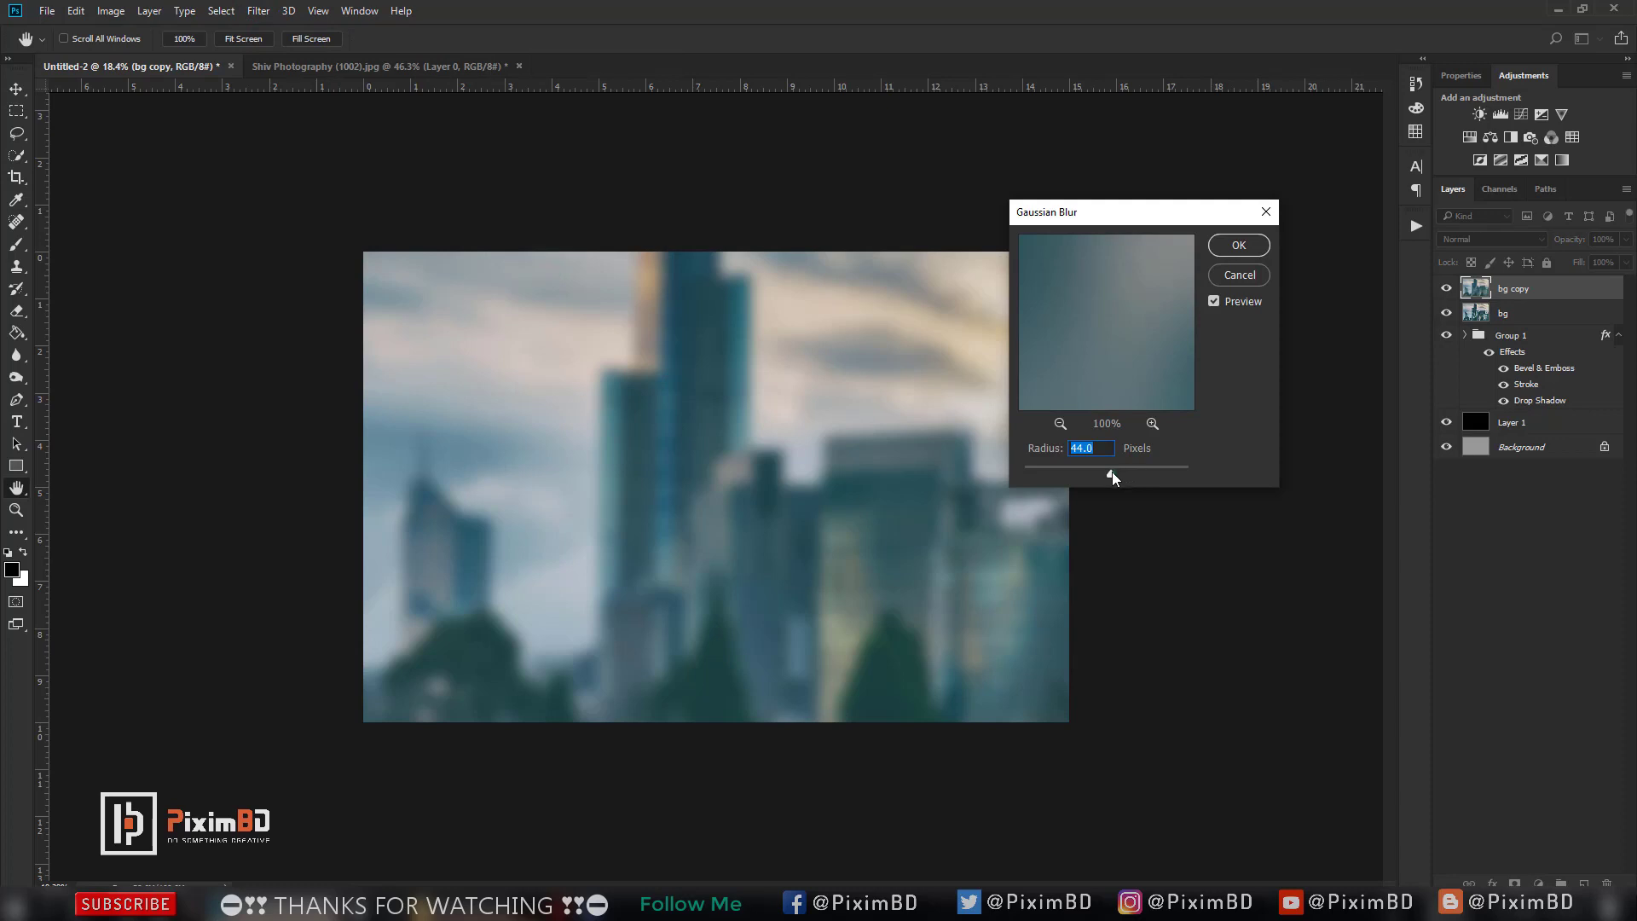
{"action": "left_click_drag", "start_coordinate": [1112, 474], "coordinate": [1117, 473]}
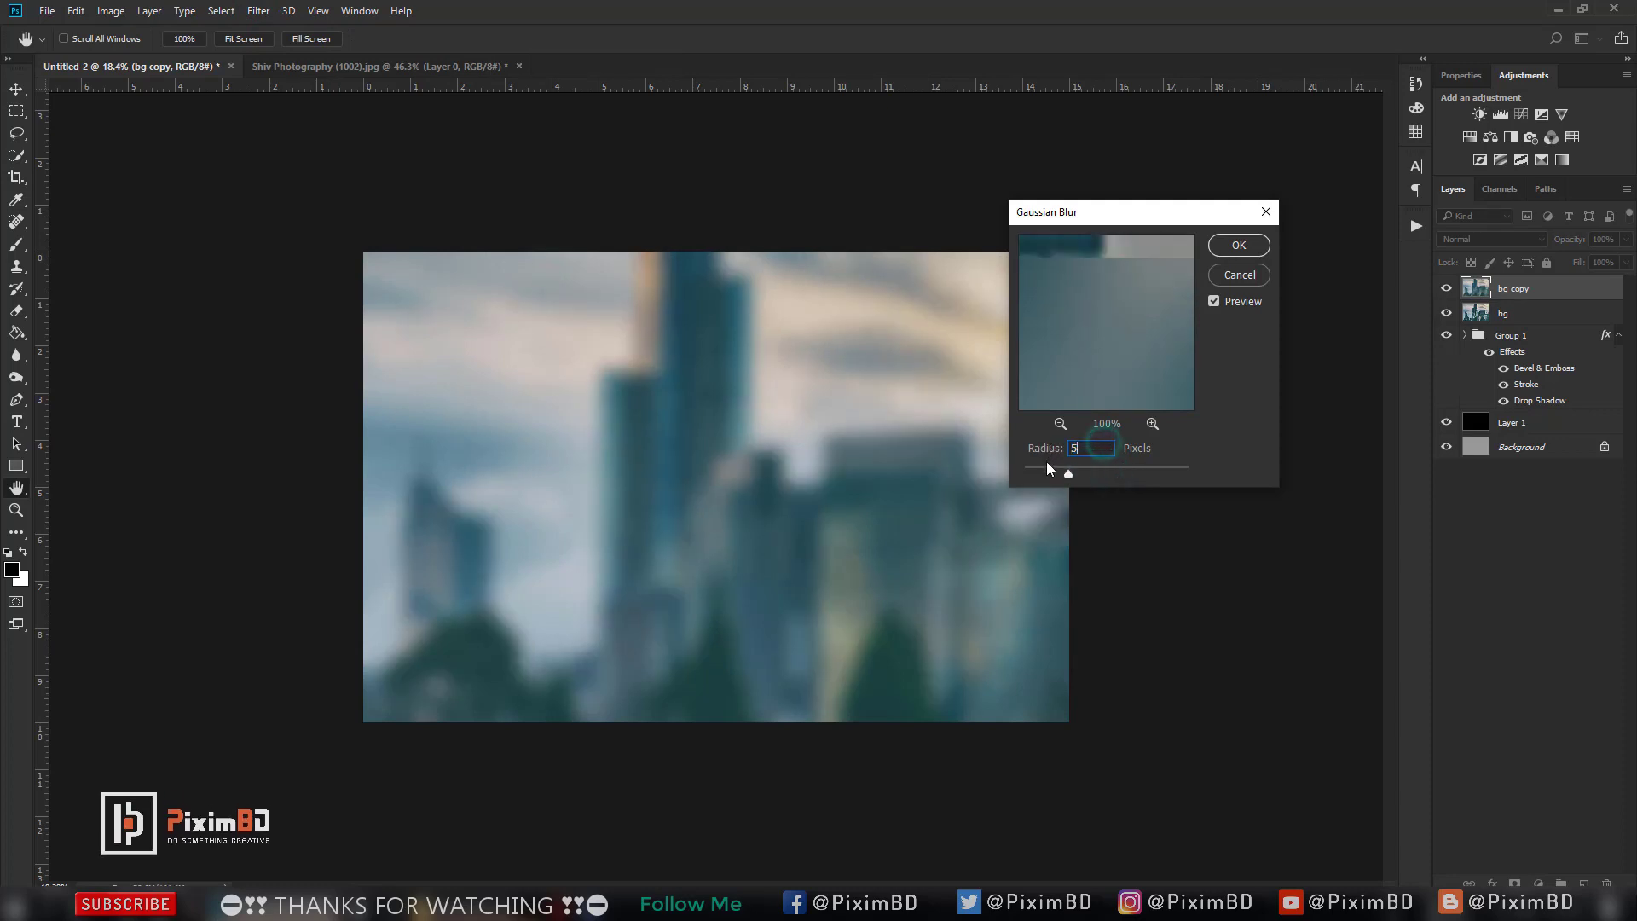
{"action": "left_click", "coordinate": [1245, 245]}
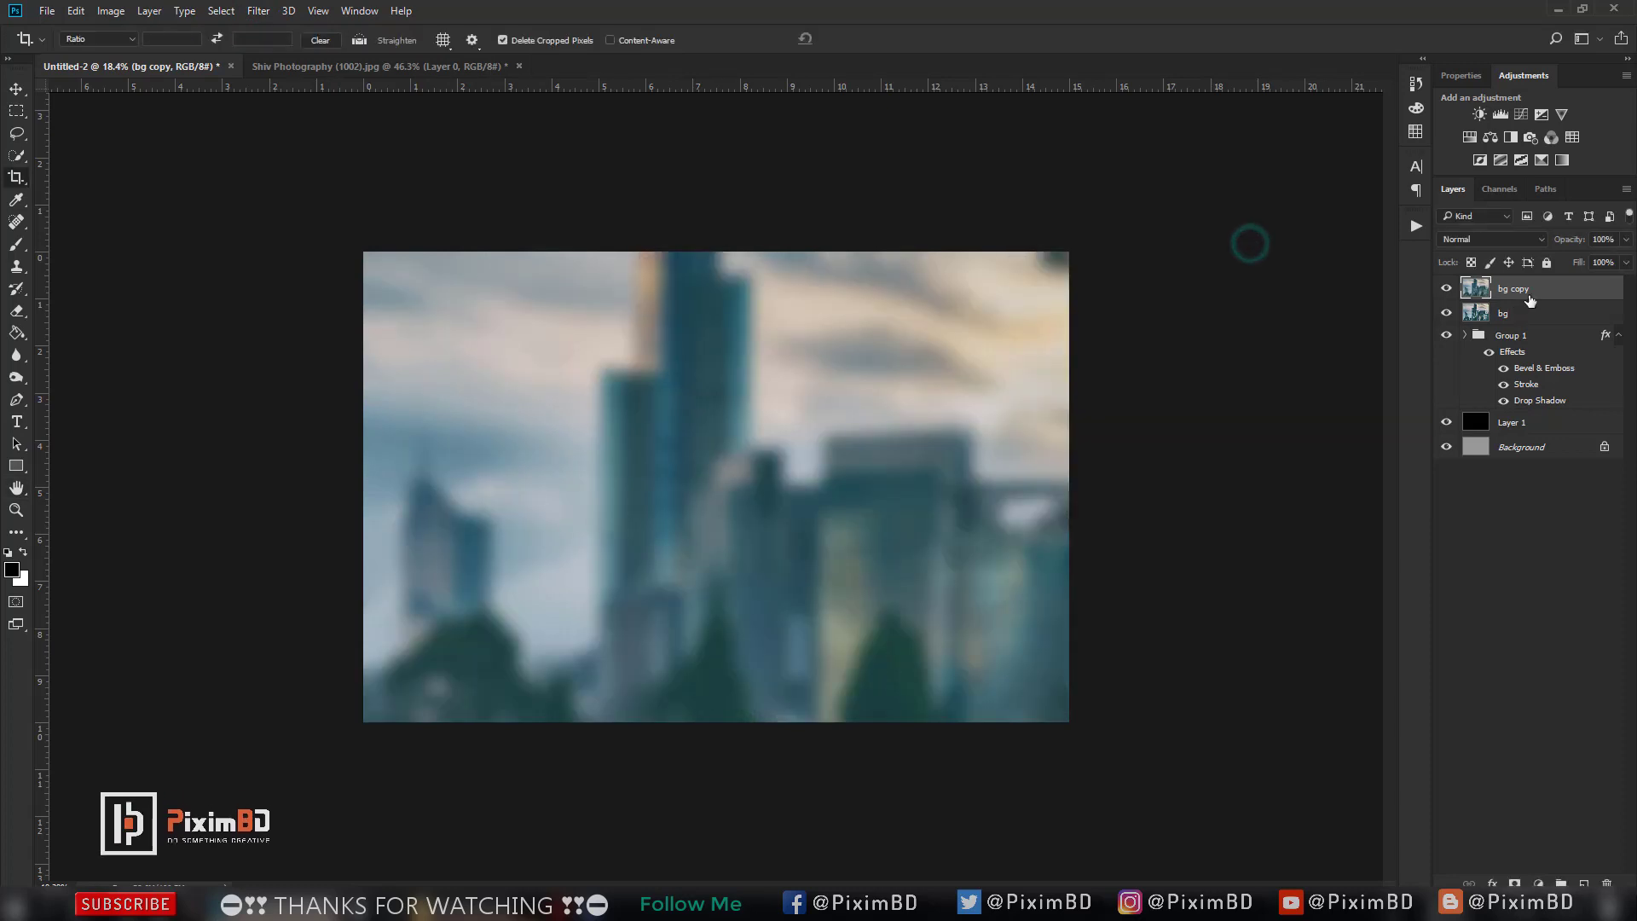
{"action": "left_click_drag", "start_coordinate": [1549, 336], "coordinate": [1542, 285]}
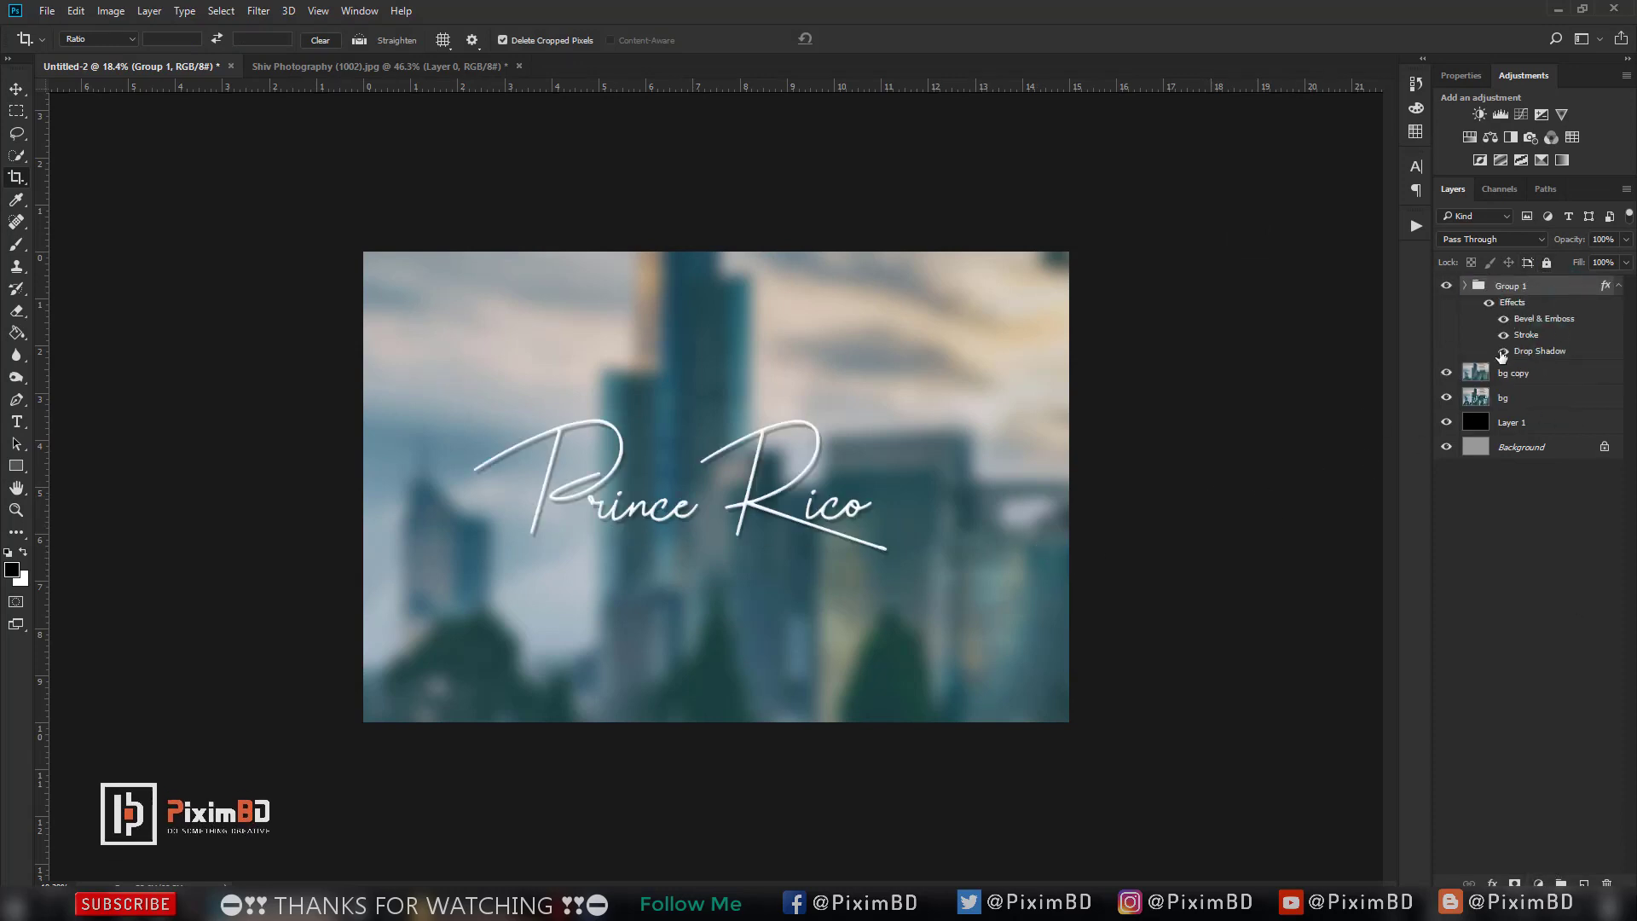
Add a very dark grey Solid Color fill layer at 44% opacity above bg copy.
{"action": "left_click", "coordinate": [1516, 380]}
{"action": "left_click", "coordinate": [1540, 884]}
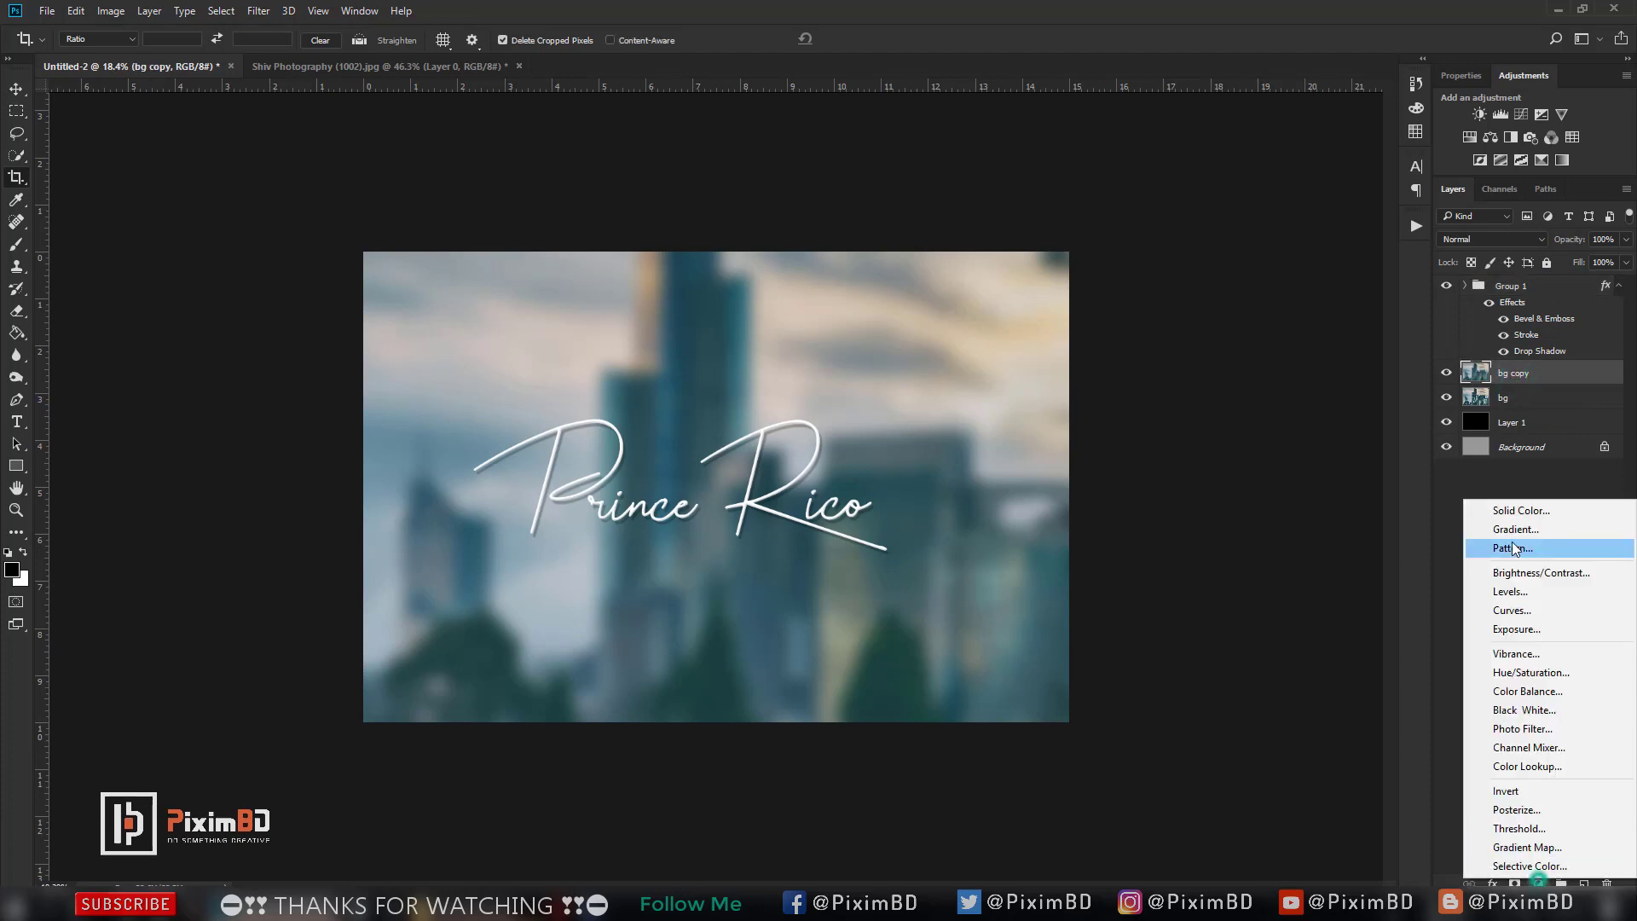
{"action": "left_click", "coordinate": [1535, 514]}
{"action": "left_click", "coordinate": [964, 397]}
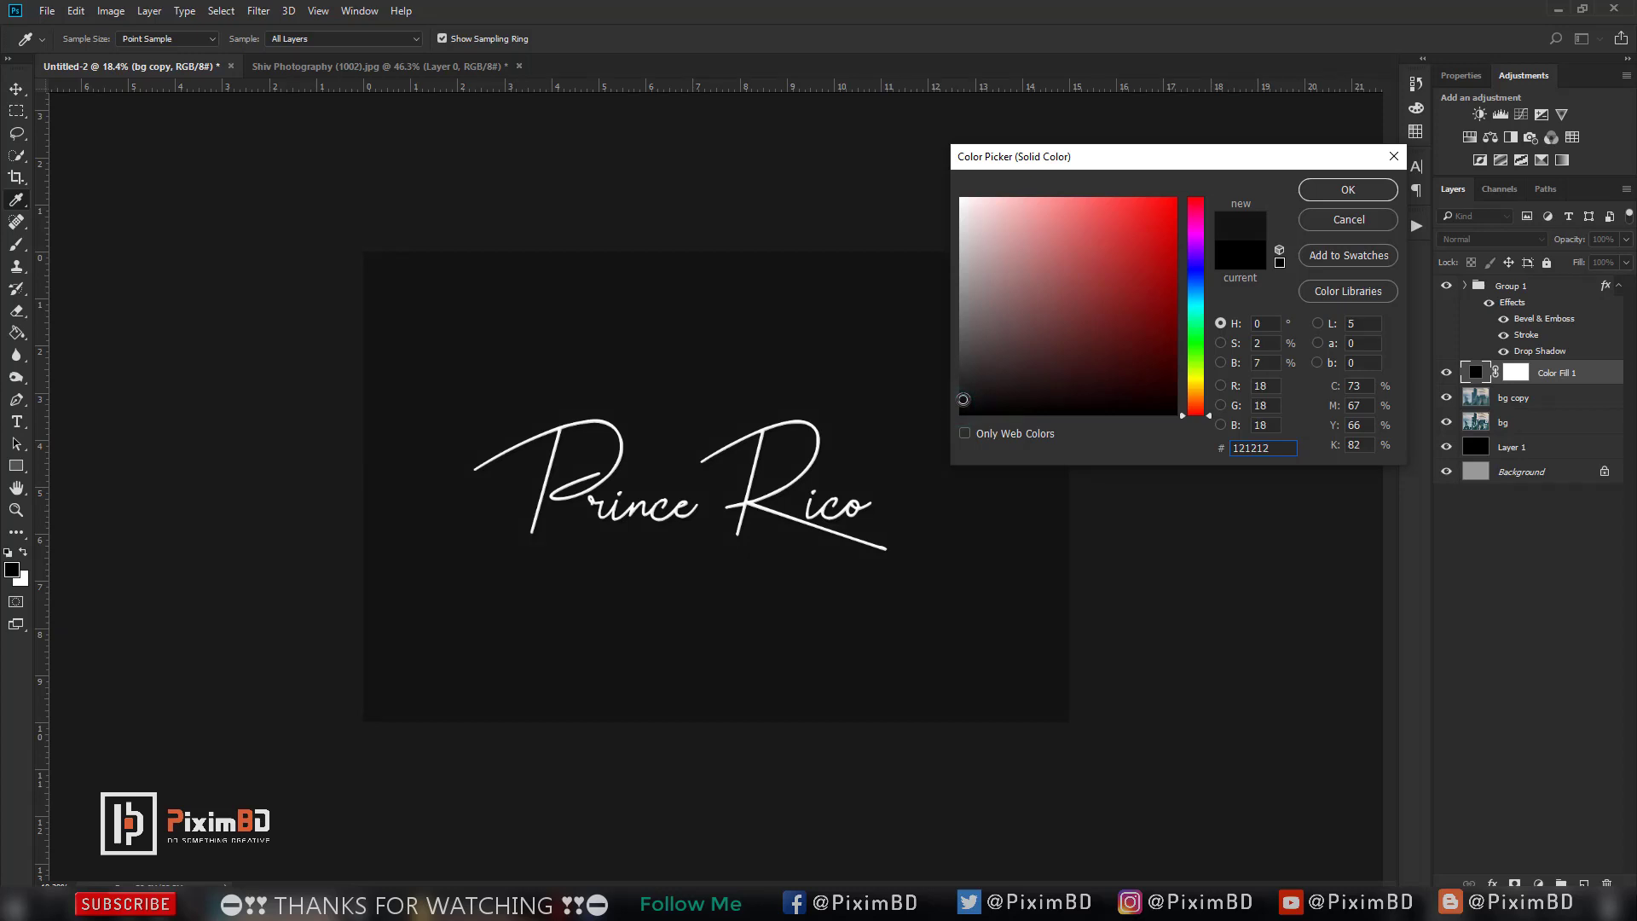
{"action": "left_click", "coordinate": [1345, 185]}
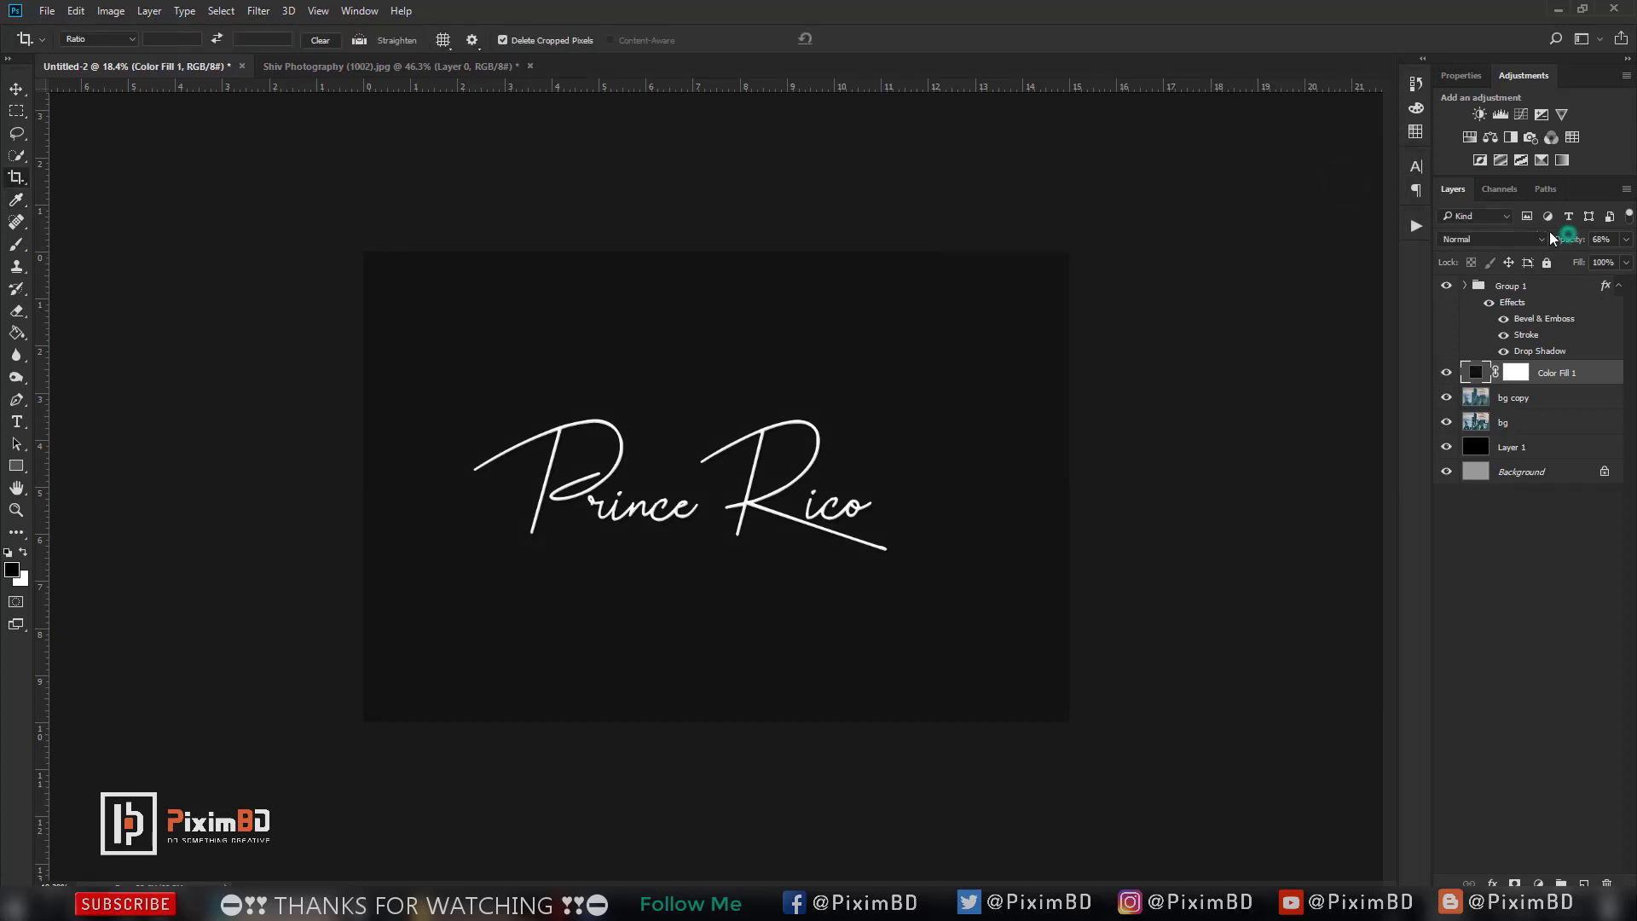
{"action": "left_click_drag", "start_coordinate": [1551, 237], "coordinate": [1562, 247]}
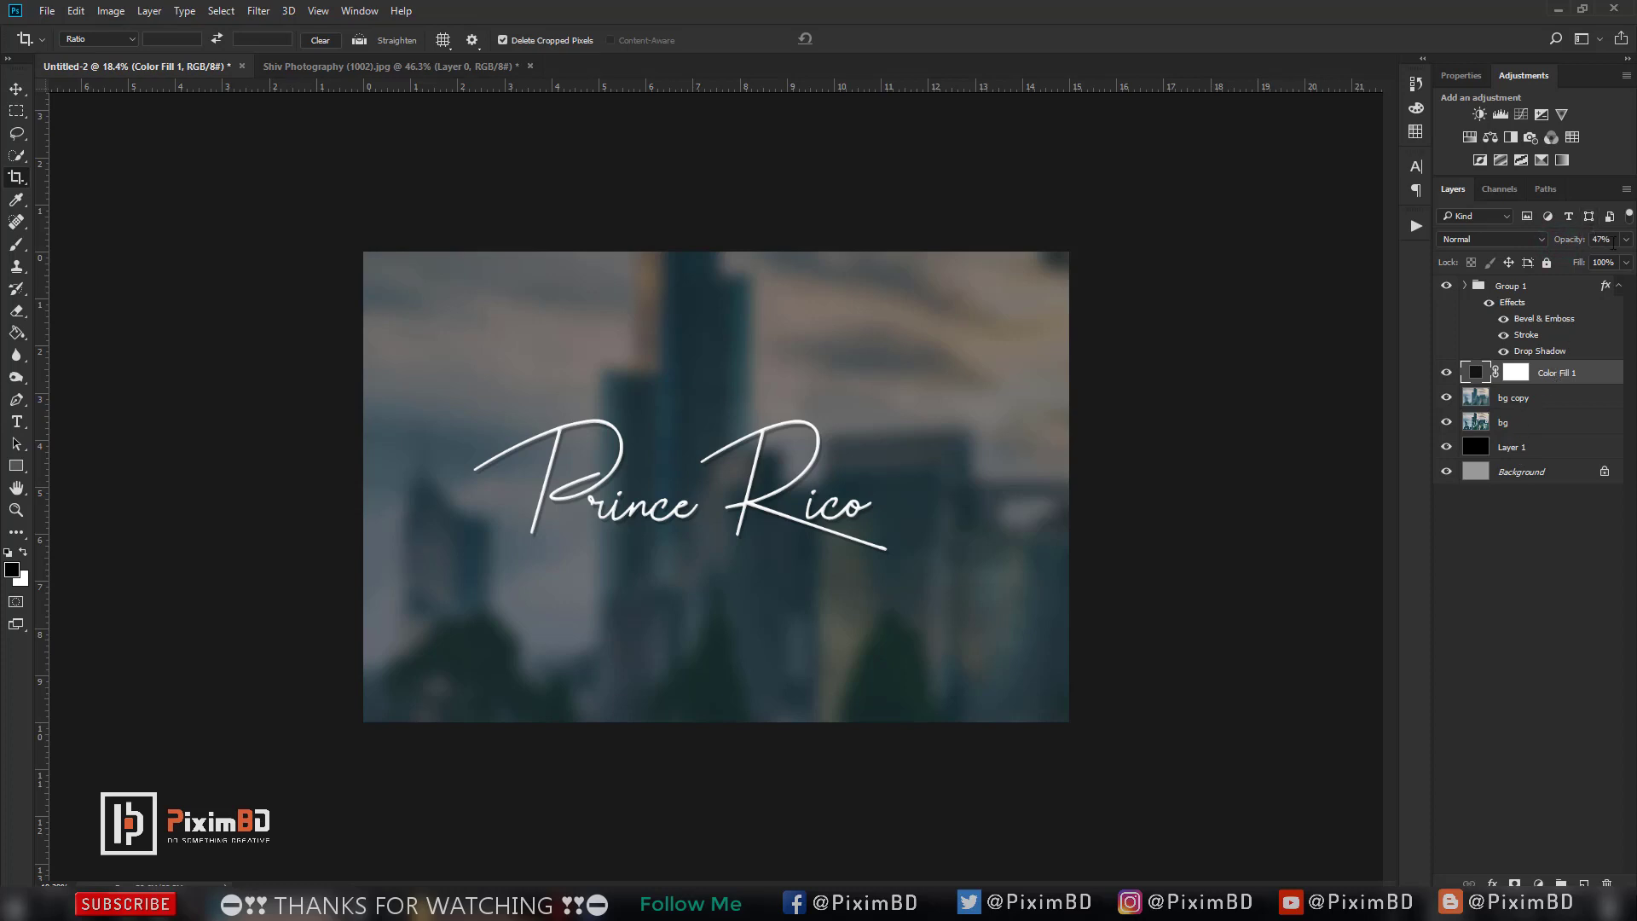
{"action": "type", "text": "44"}
Apply Levels to bg copy, raising the black input to 16.
{"action": "left_click", "coordinate": [1527, 407]}
{"action": "left_click", "coordinate": [111, 10]}
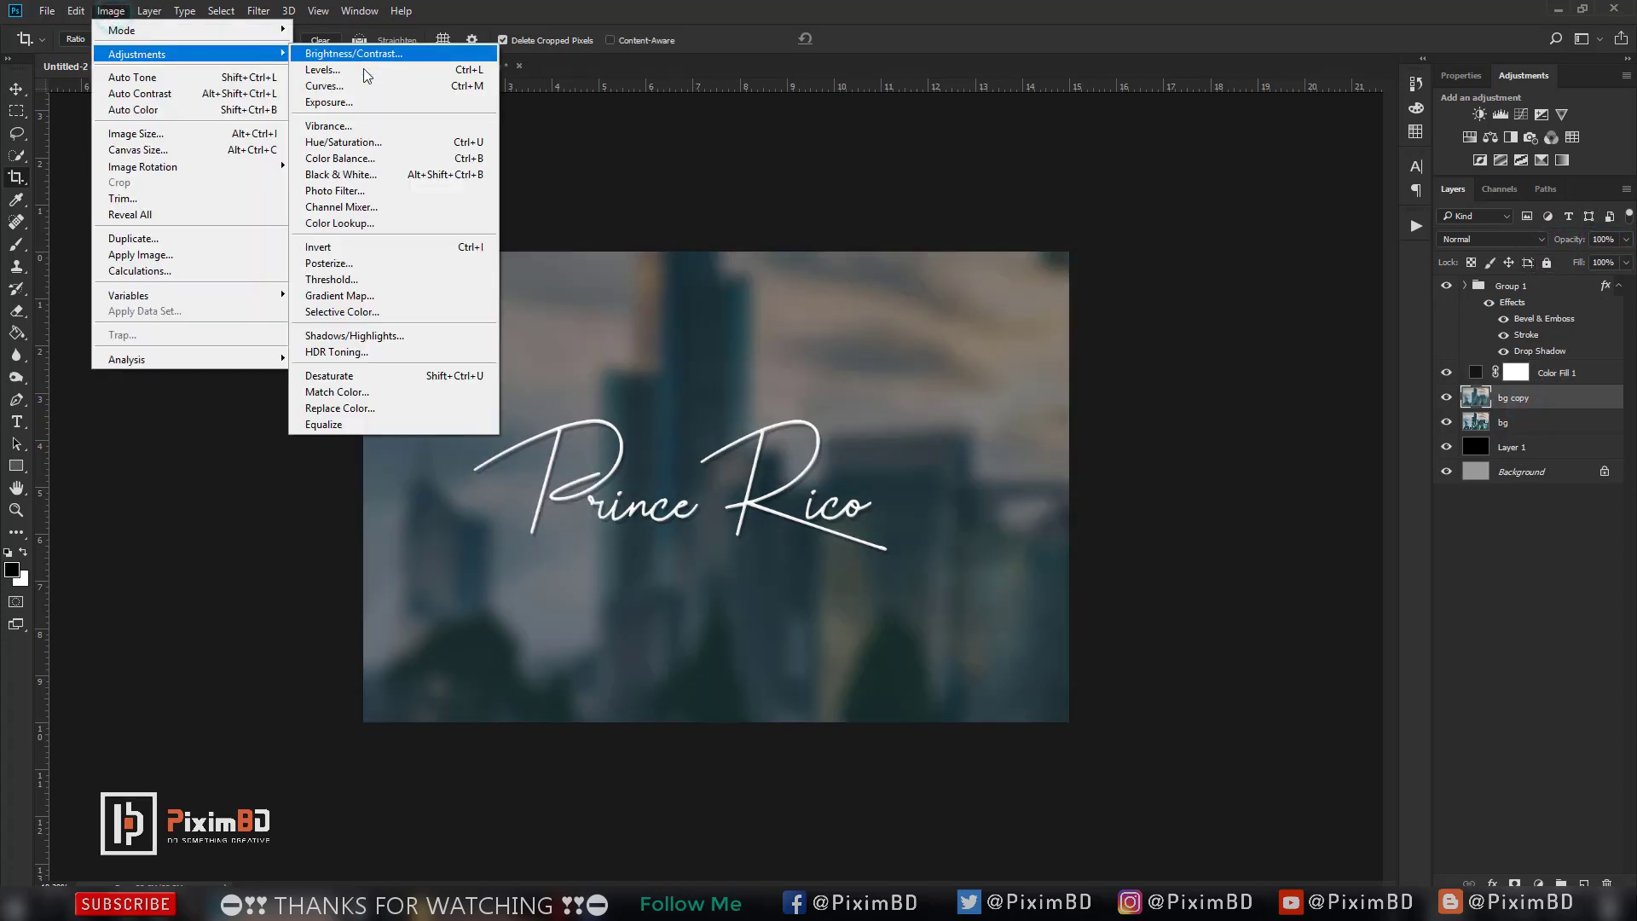
{"action": "left_click", "coordinate": [364, 70]}
{"action": "left_click_drag", "start_coordinate": [1123, 340], "coordinate": [1134, 340]}
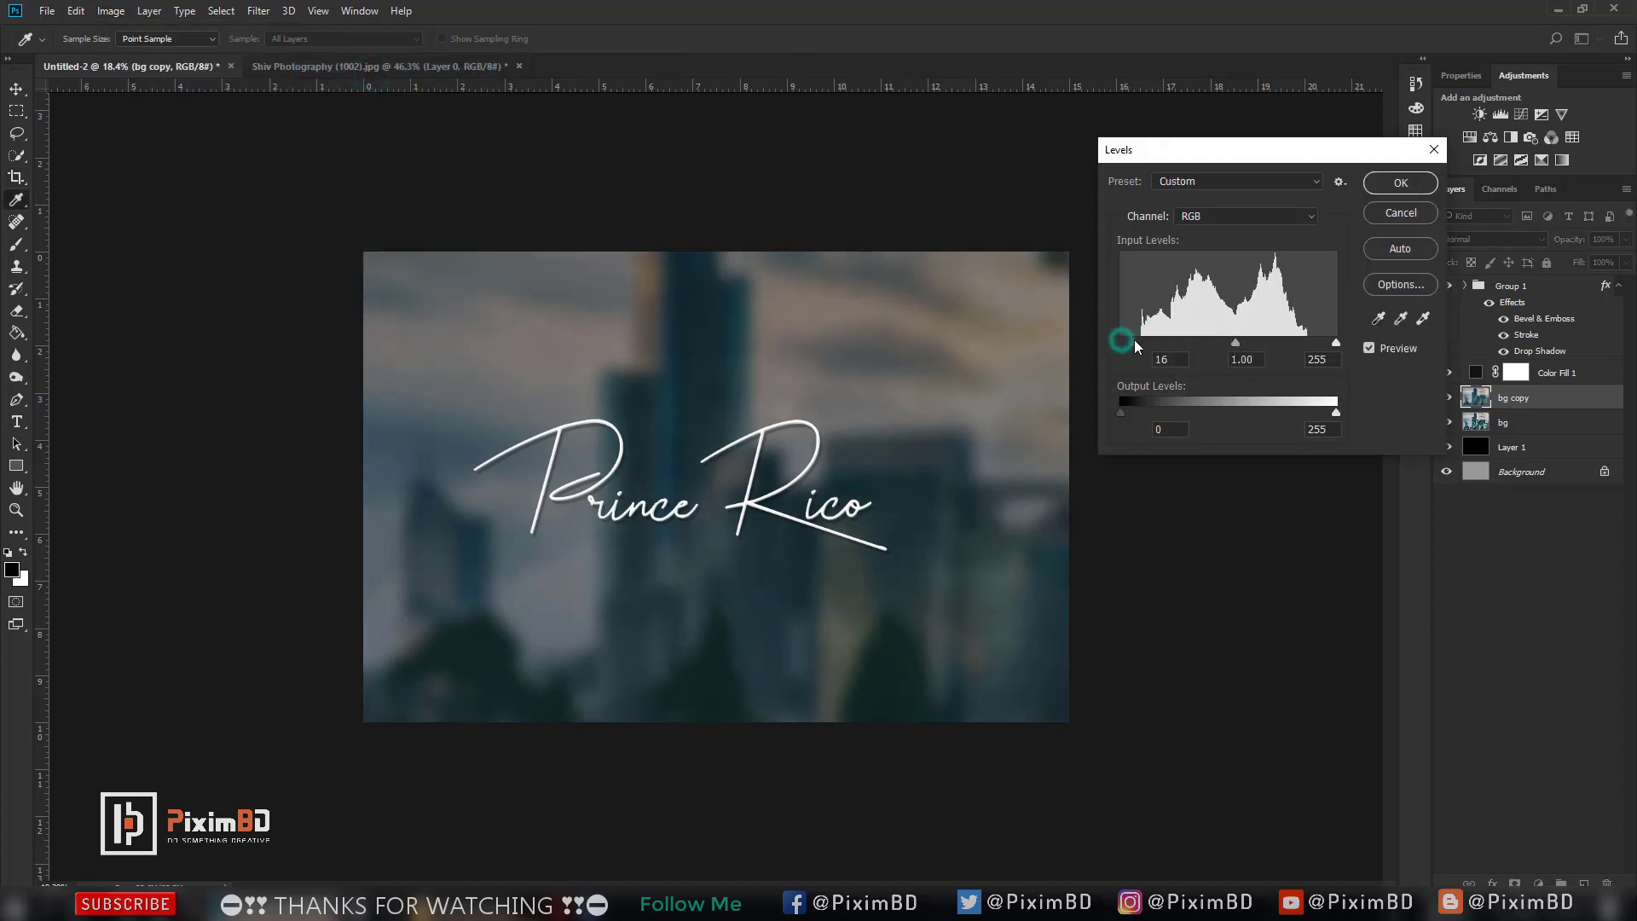
Confirm Levels, then boost the blurred photo's vibrance and saturation.
{"action": "left_click", "coordinate": [1404, 184]}
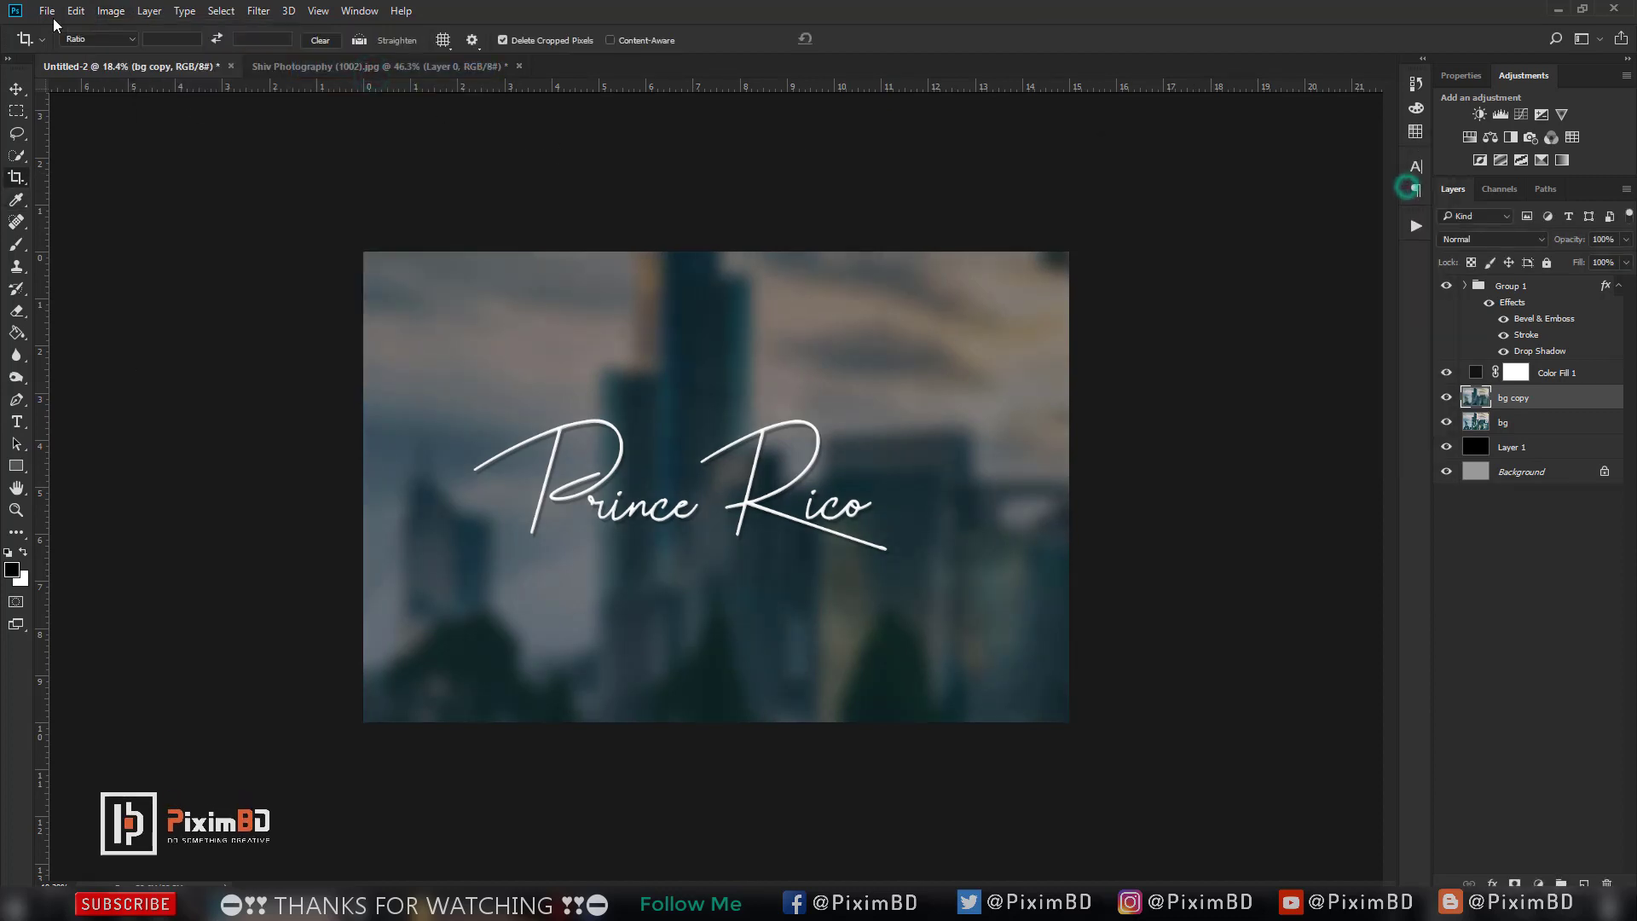
{"action": "left_click", "coordinate": [111, 10]}
{"action": "left_click", "coordinate": [407, 126]}
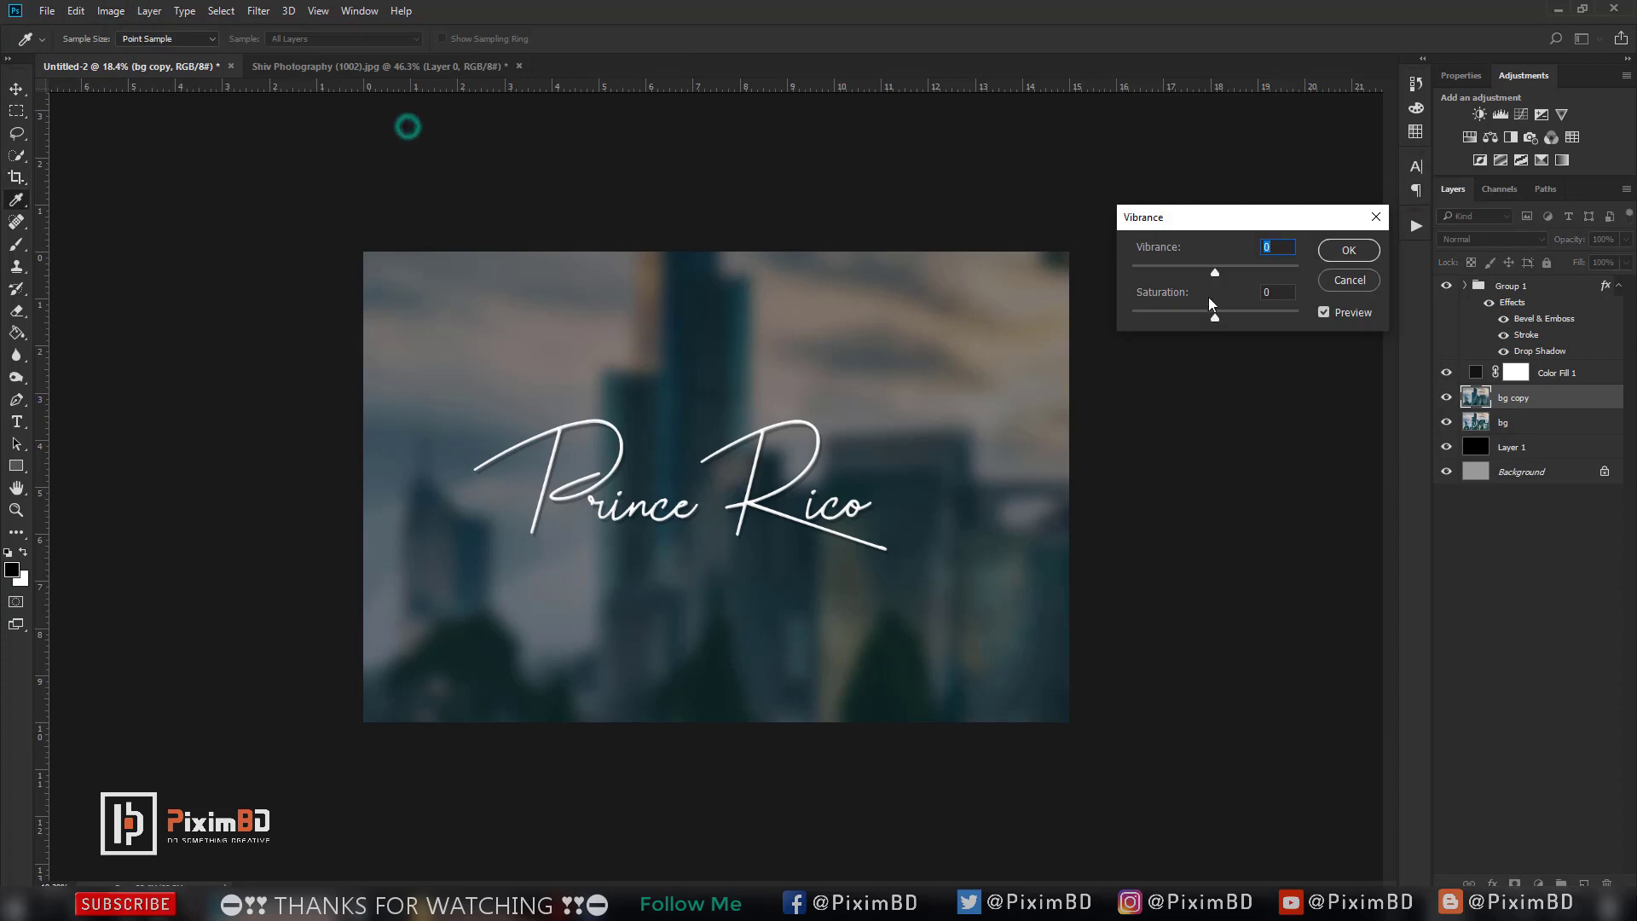
{"action": "left_click_drag", "start_coordinate": [1220, 273], "coordinate": [1296, 272]}
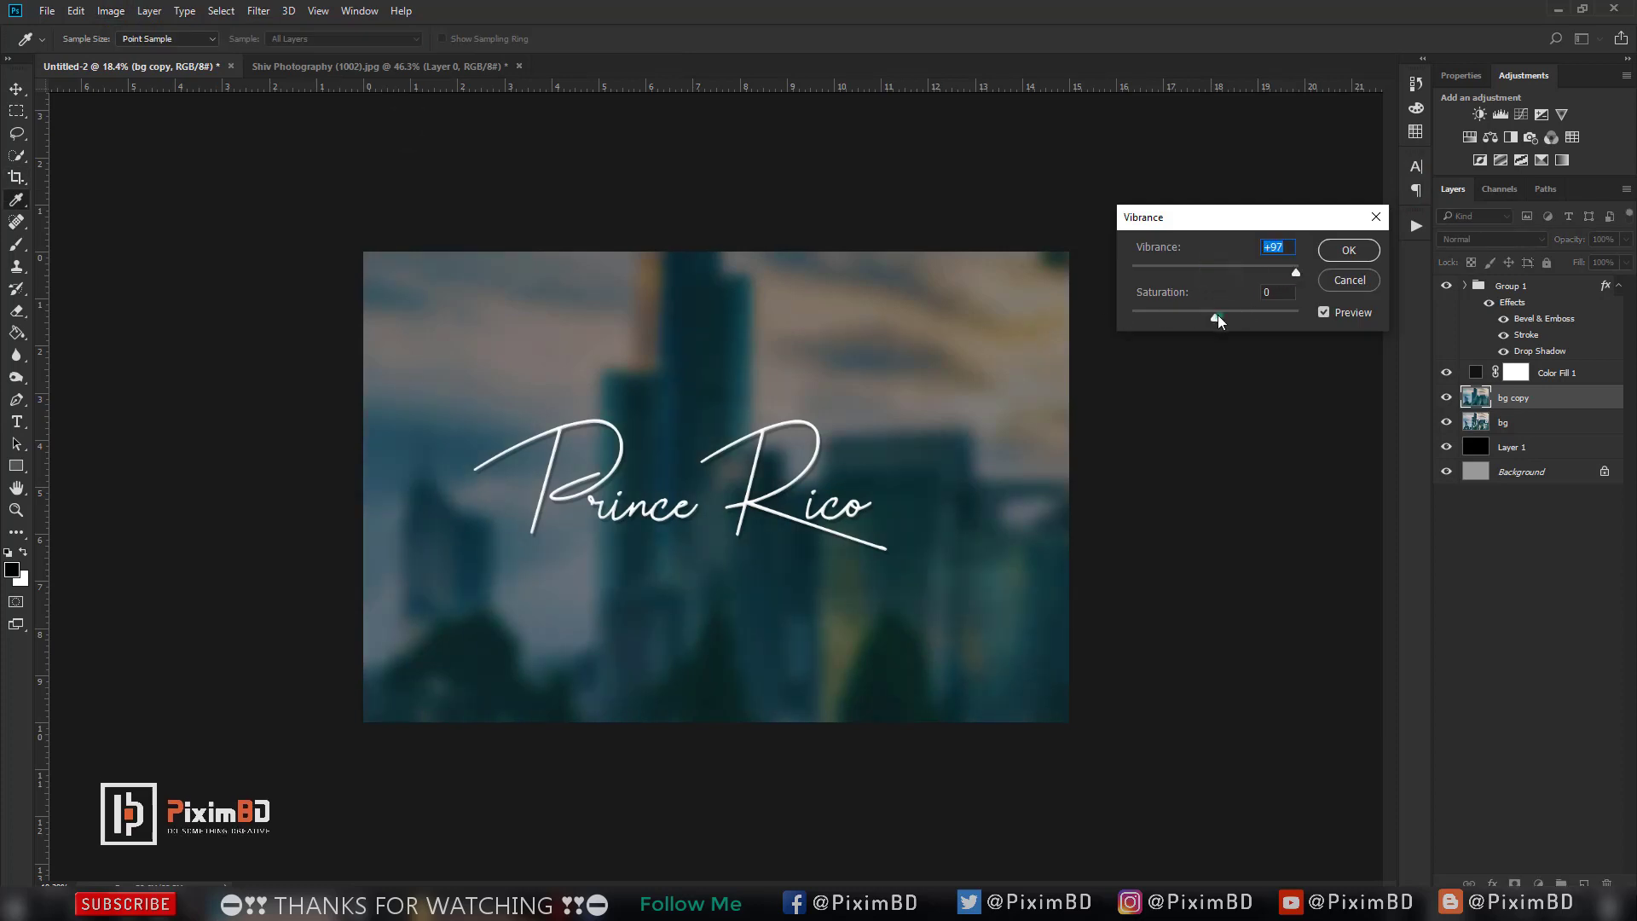
{"action": "left_click_drag", "start_coordinate": [1218, 314], "coordinate": [1252, 316]}
{"action": "left_click", "coordinate": [1345, 248]}
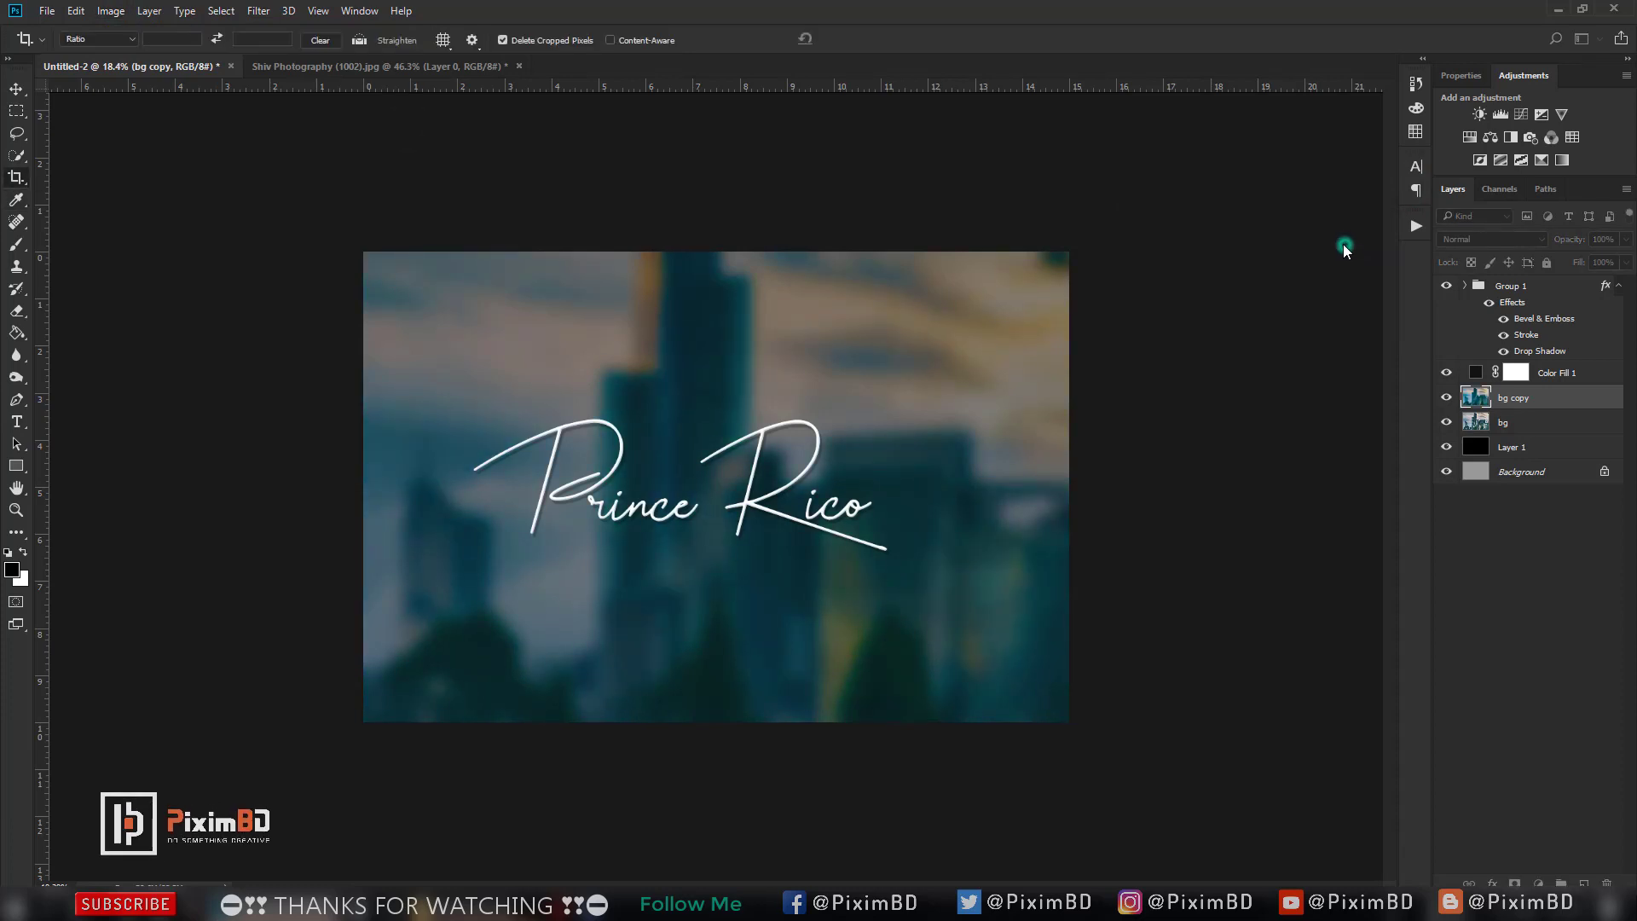
Add a Color Lookup adjustment layer using the 2Strip.look 3DLUT.
{"action": "left_click", "coordinate": [1538, 884]}
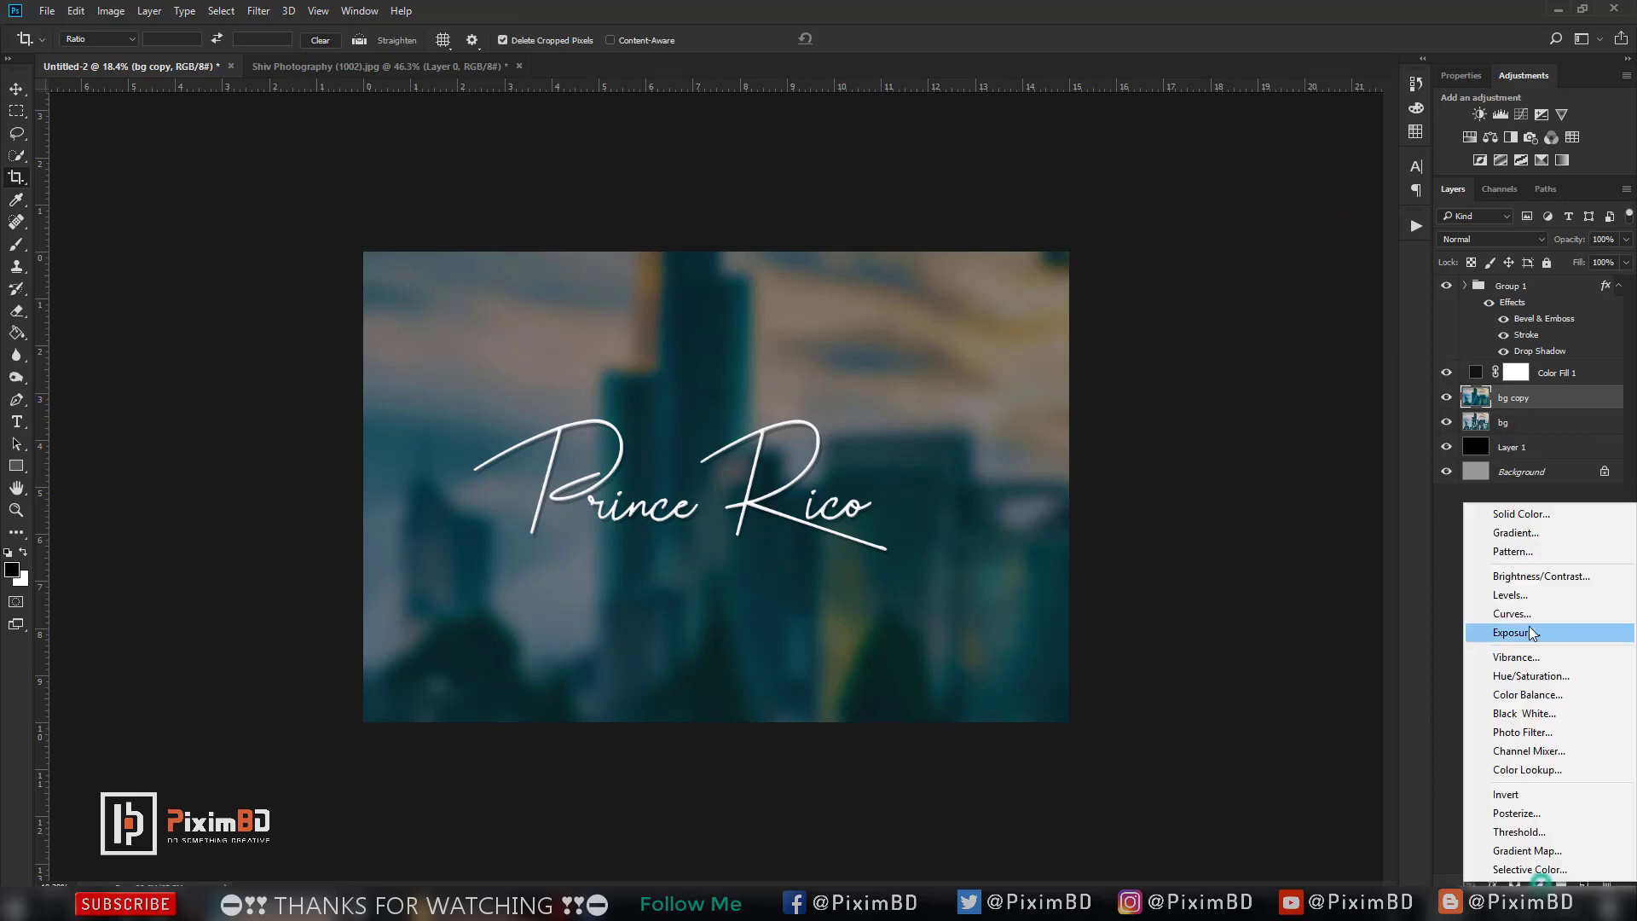
{"action": "left_click", "coordinate": [1535, 769]}
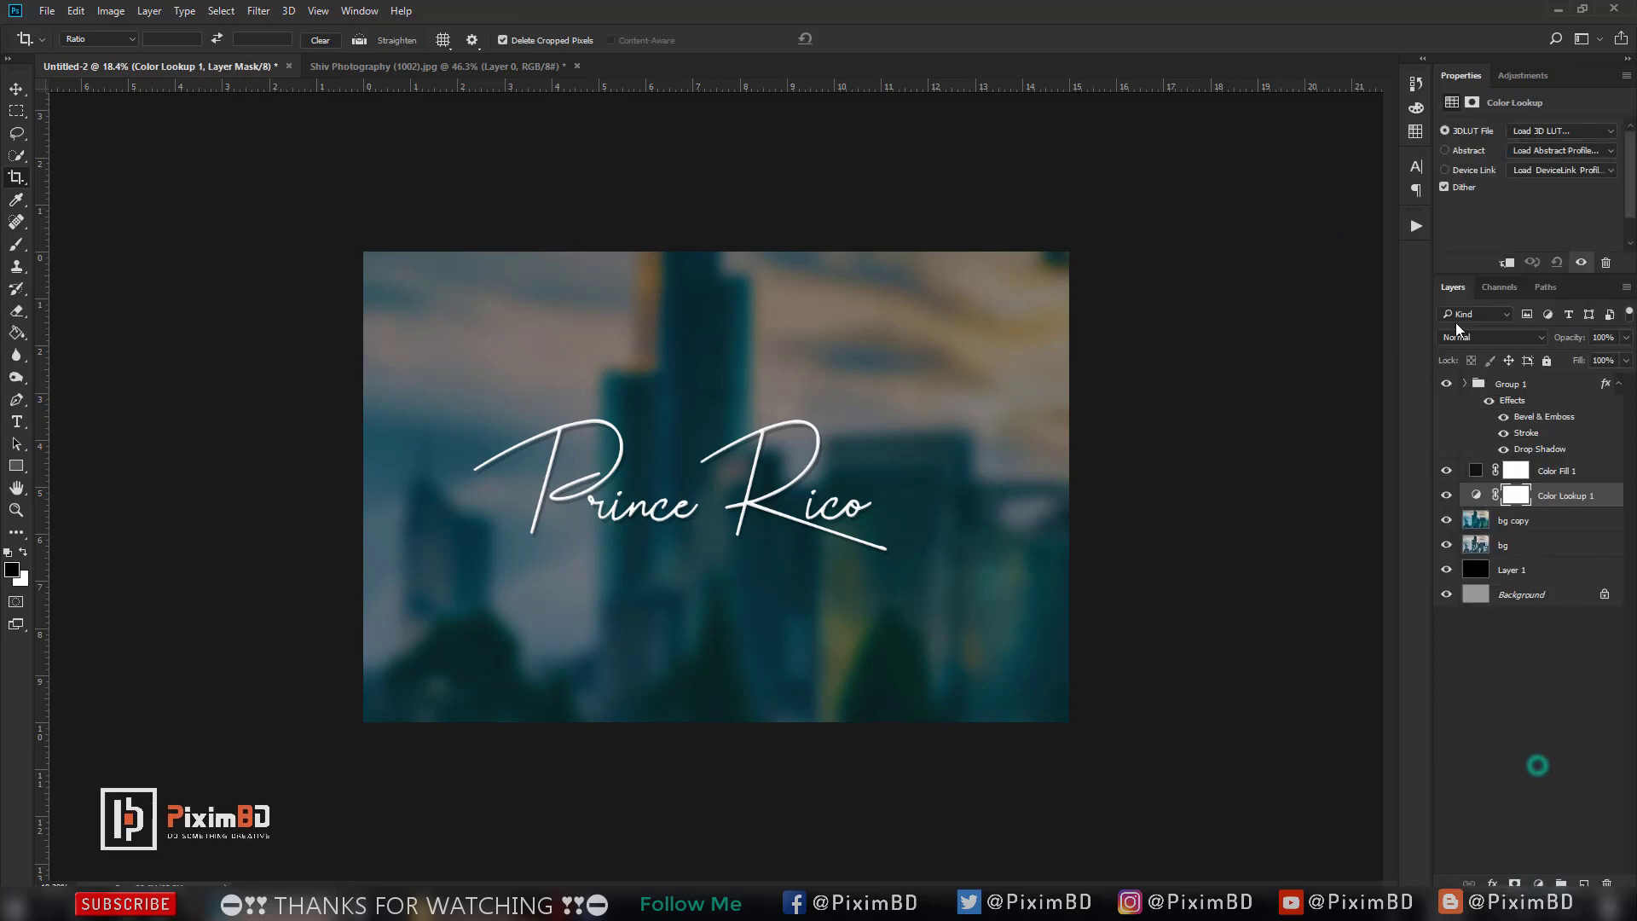
{"action": "left_click", "coordinate": [1542, 131]}
{"action": "left_click", "coordinate": [1512, 196]}
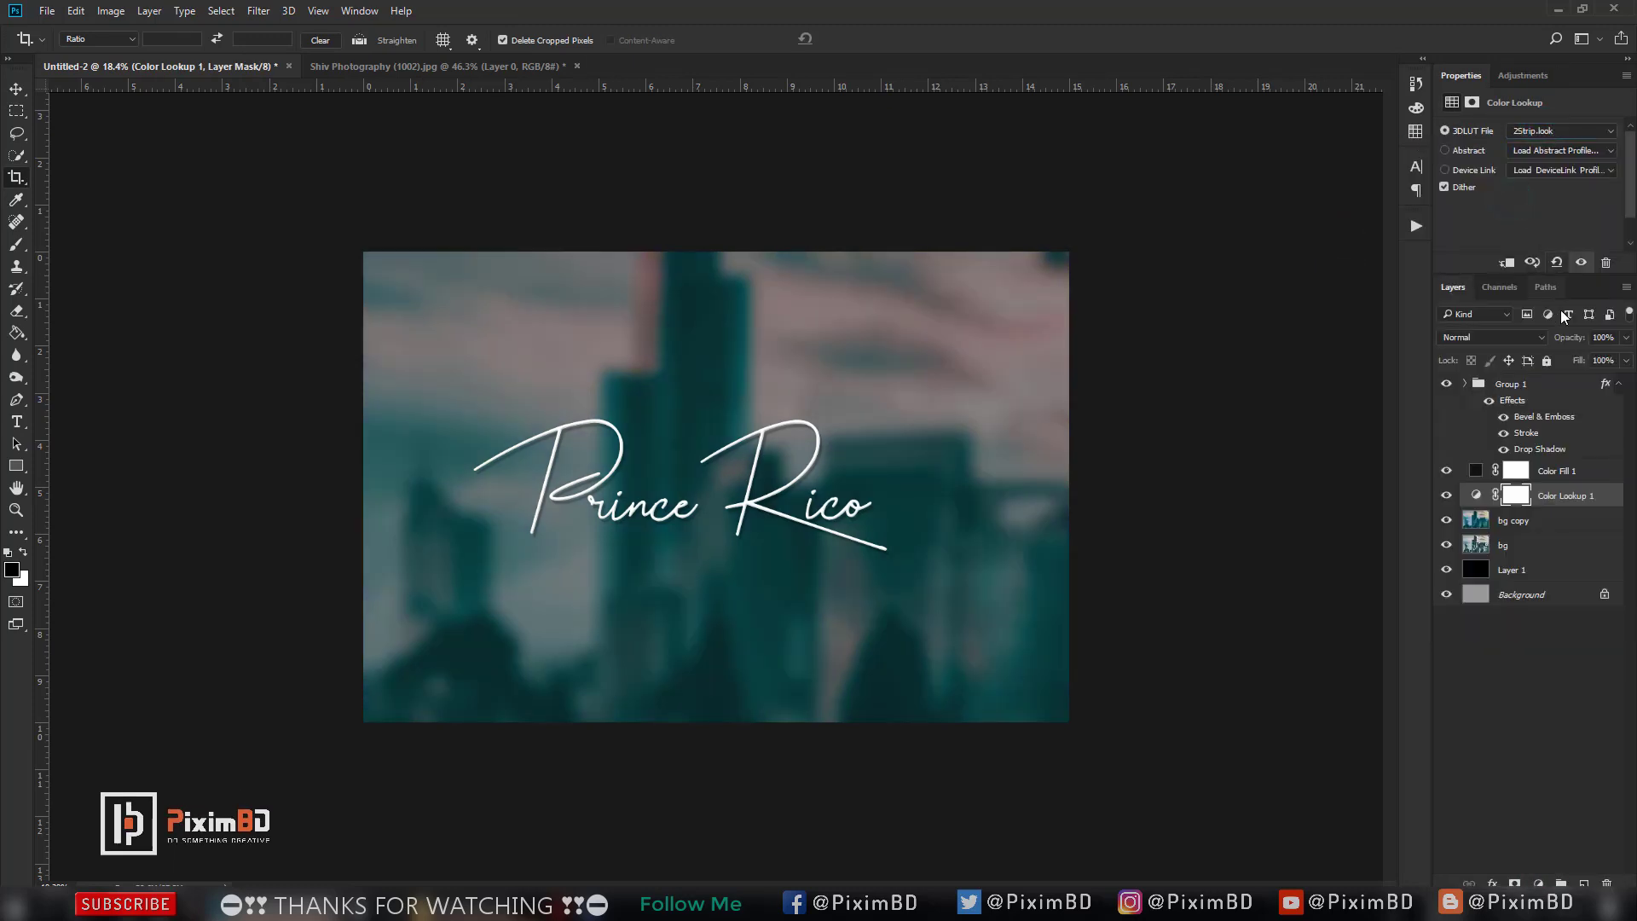
Select Group 1 and hide the layers beneath it, keeping the Background layer visible.
{"action": "left_click", "coordinate": [1557, 389]}
{"action": "scroll", "coordinate": [691, 440], "scroll_direction": "up", "scroll_amount": 1}
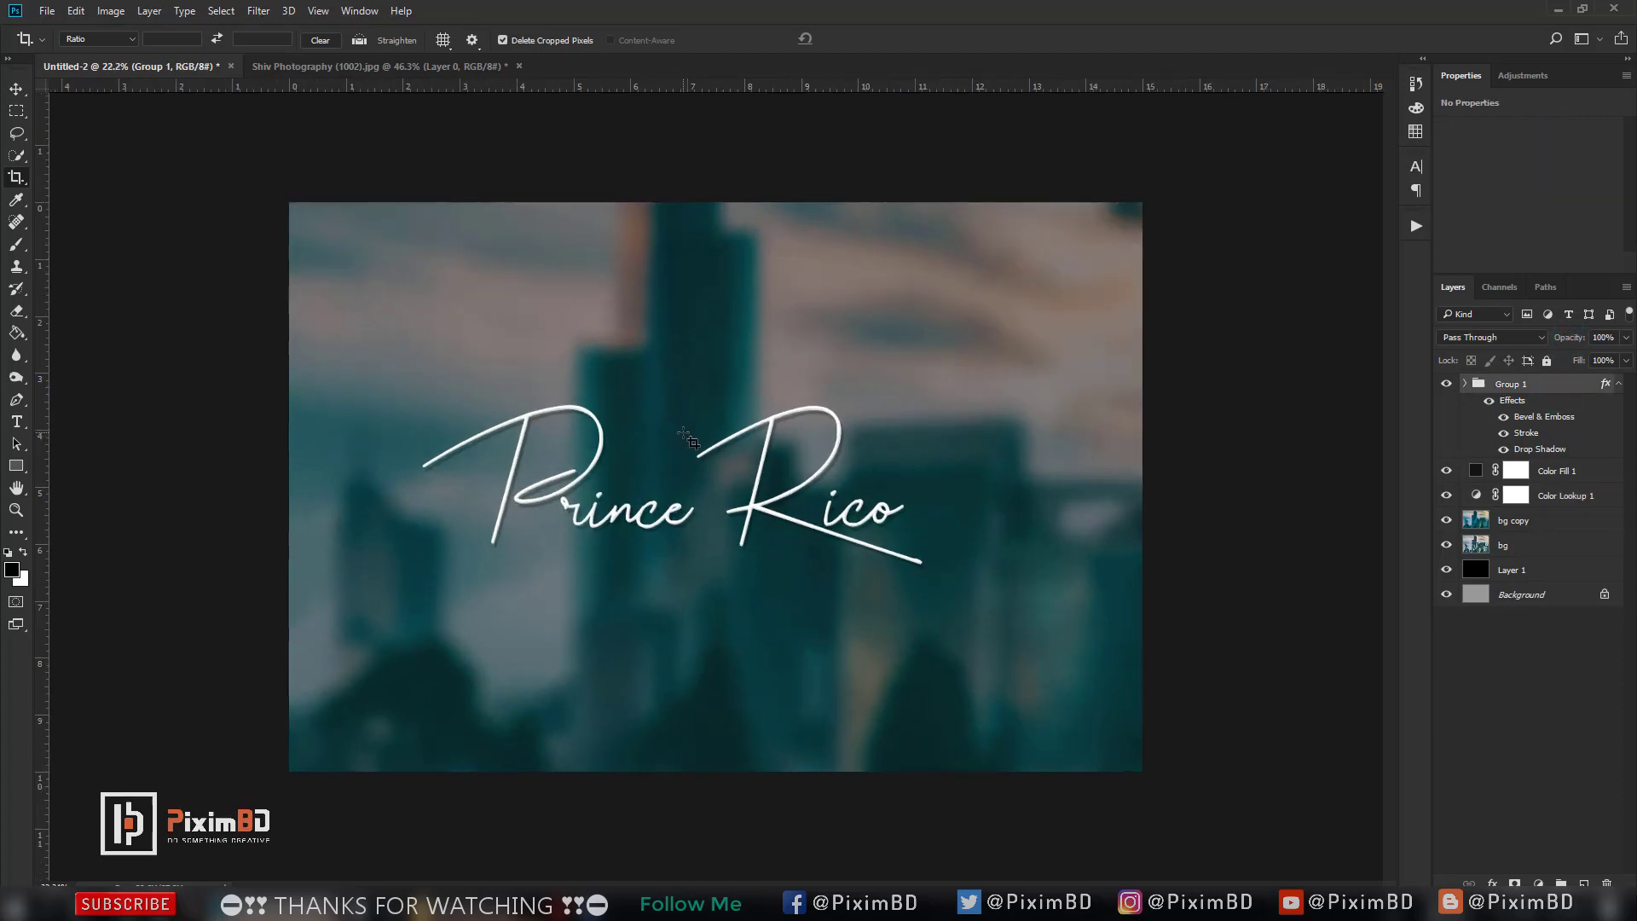
{"action": "scroll", "coordinate": [748, 532], "scroll_direction": "up", "scroll_amount": 1}
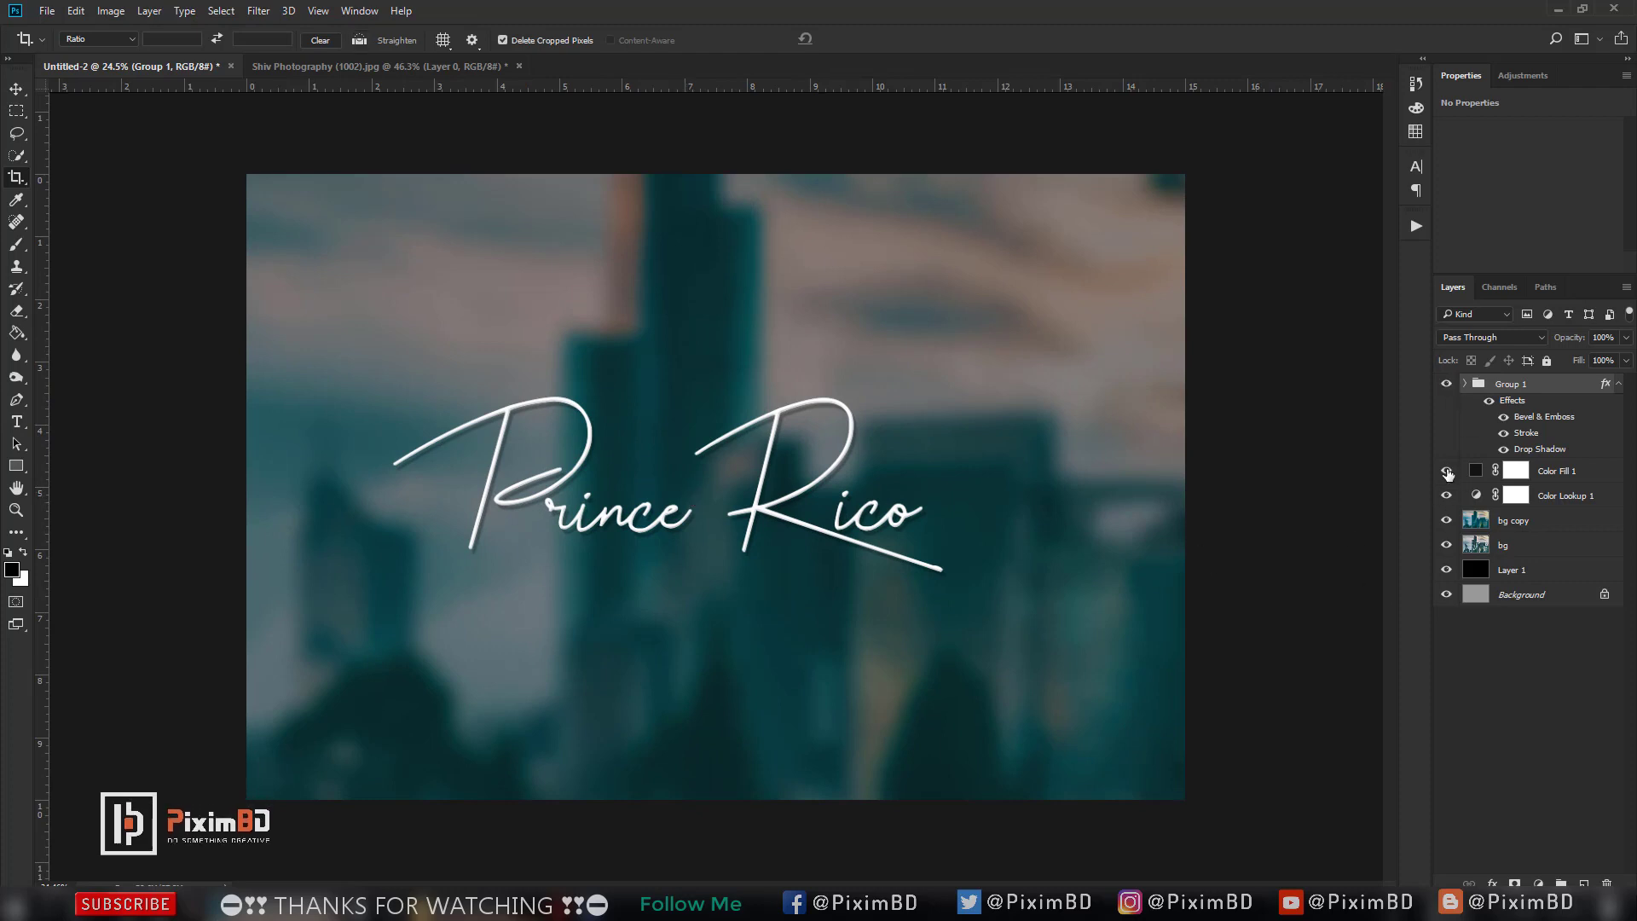
{"action": "left_click_drag", "start_coordinate": [1448, 607], "coordinate": [1415, 615]}
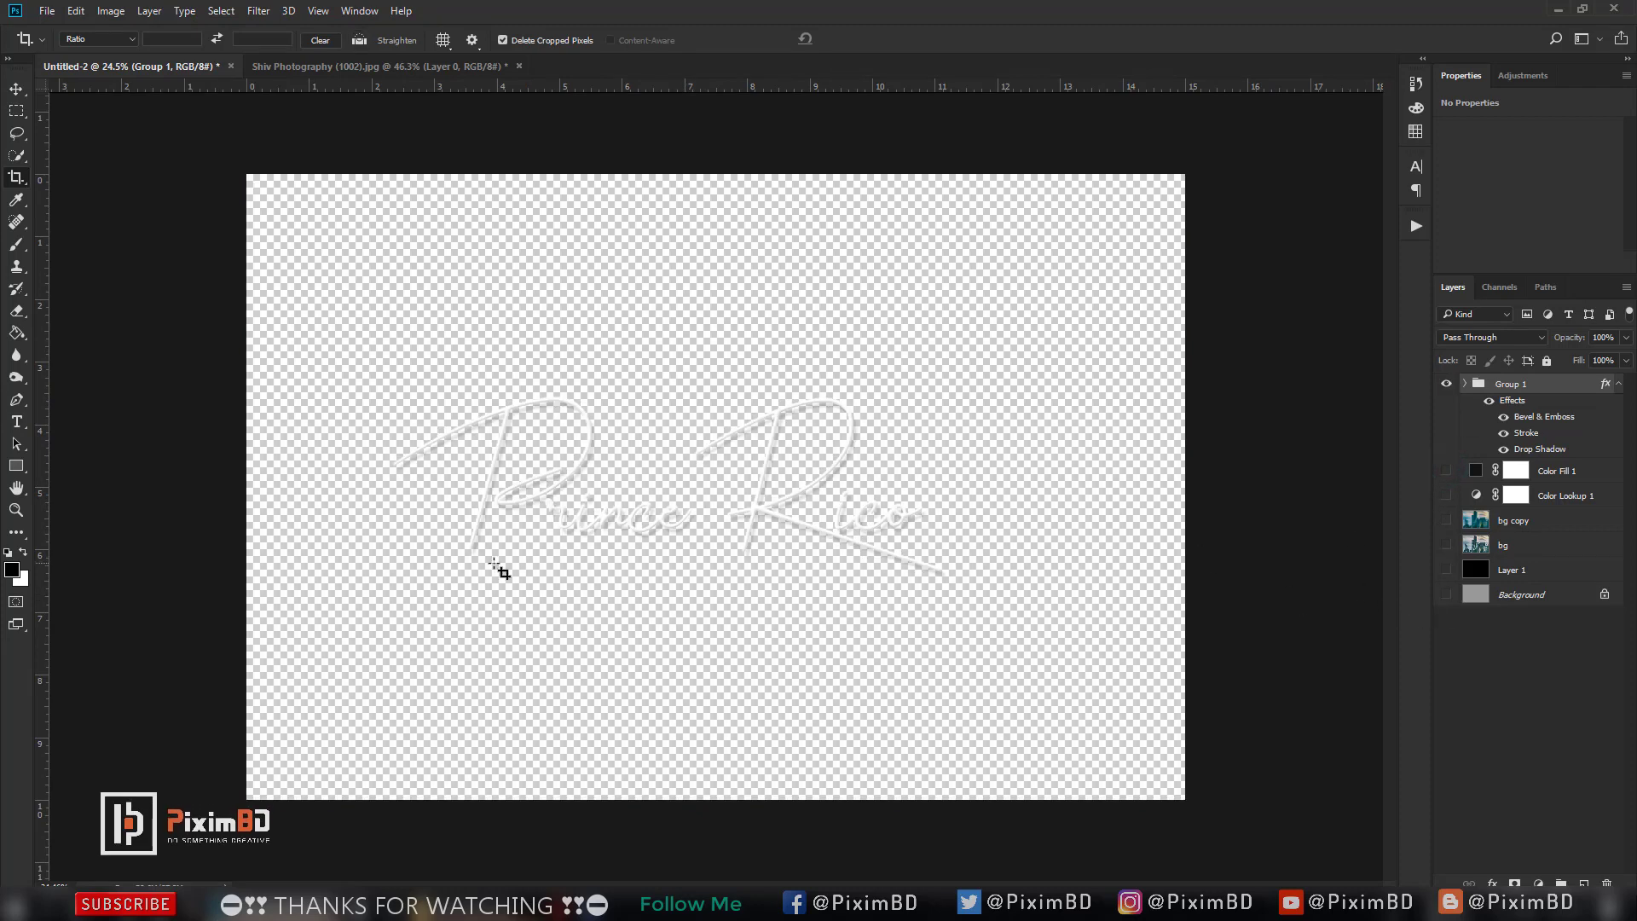
{"action": "scroll", "coordinate": [572, 537], "scroll_direction": "up", "scroll_amount": 1}
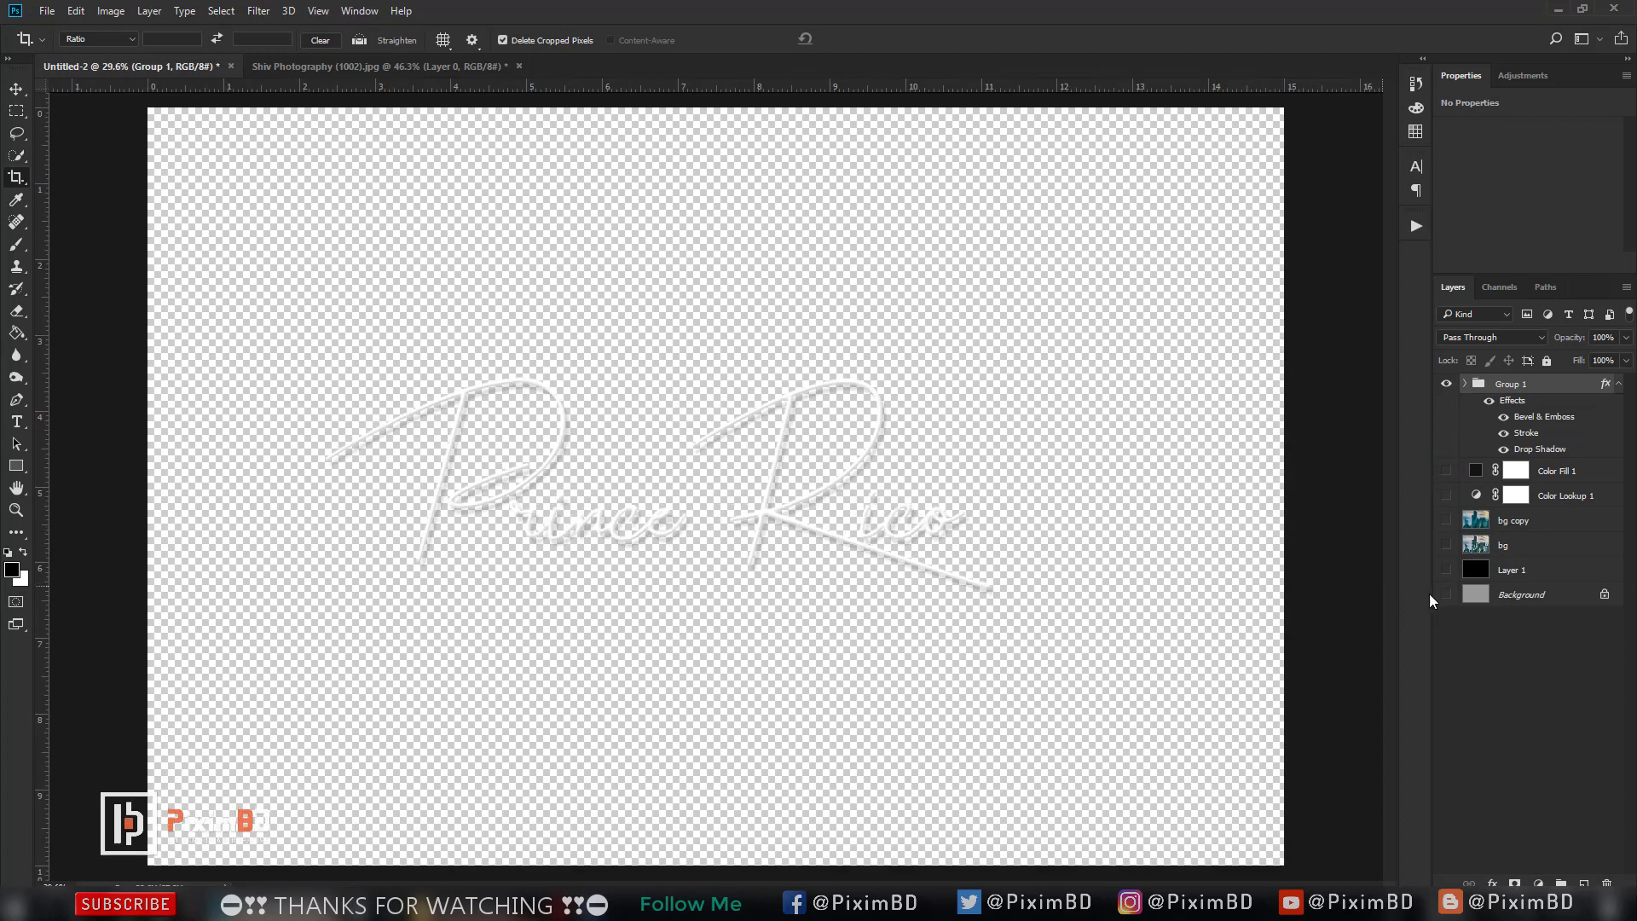
{"action": "left_click", "coordinate": [1448, 595]}
Hide the Background and save the transparent signature as PNG file 'logo'.
{"action": "left_click", "coordinate": [1448, 594]}
{"action": "left_click", "coordinate": [47, 12]}
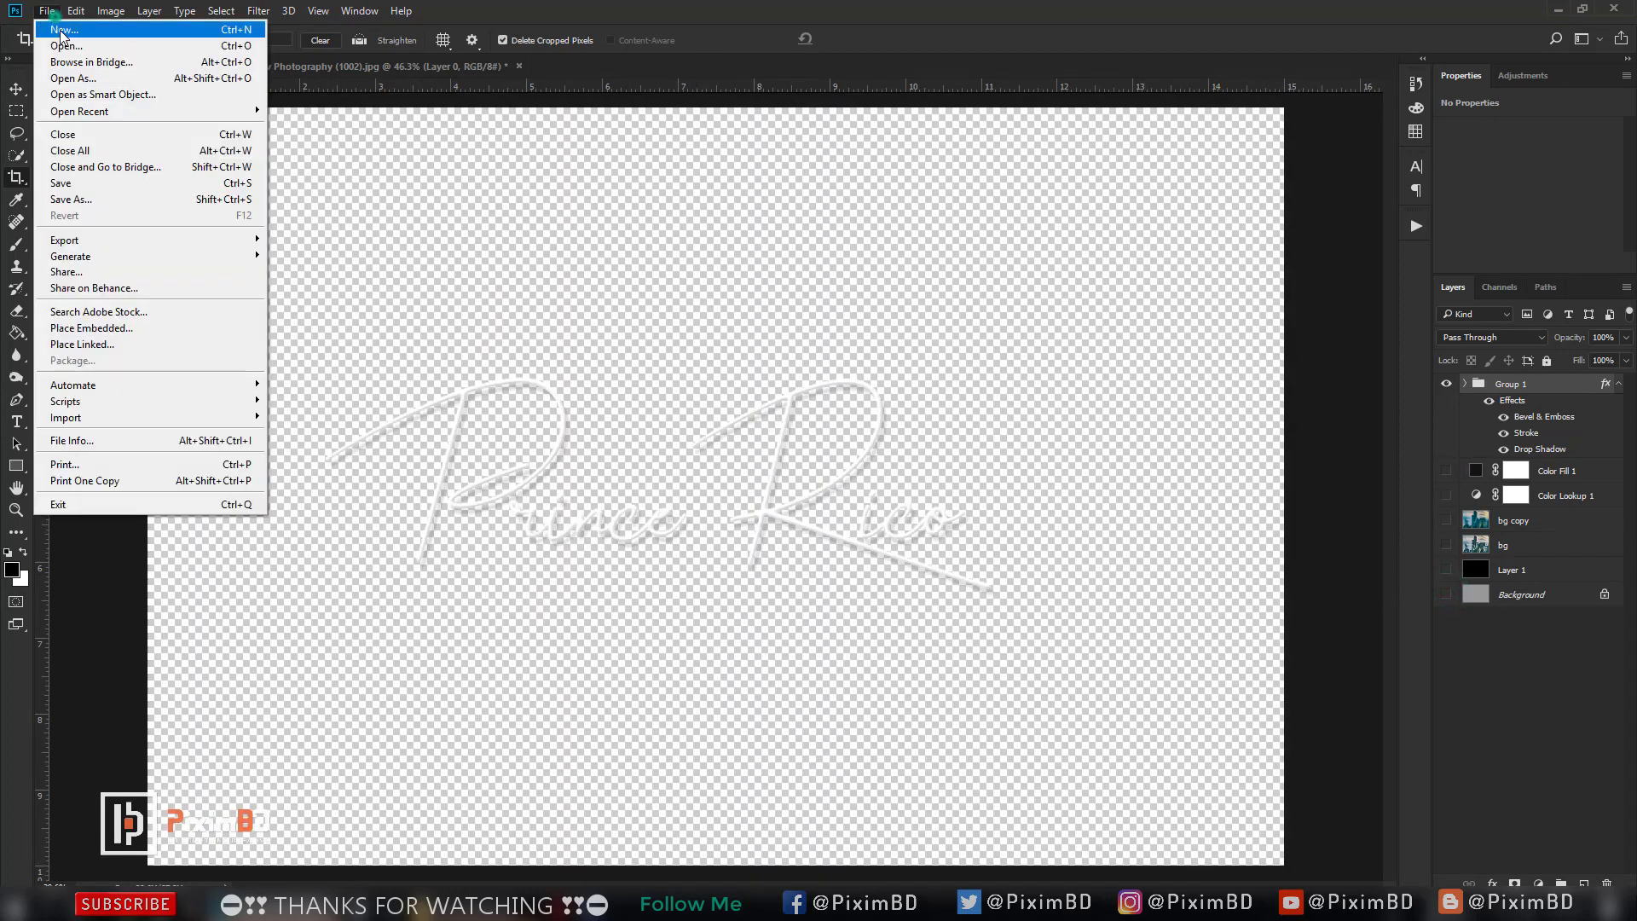
{"action": "left_click", "coordinate": [78, 193]}
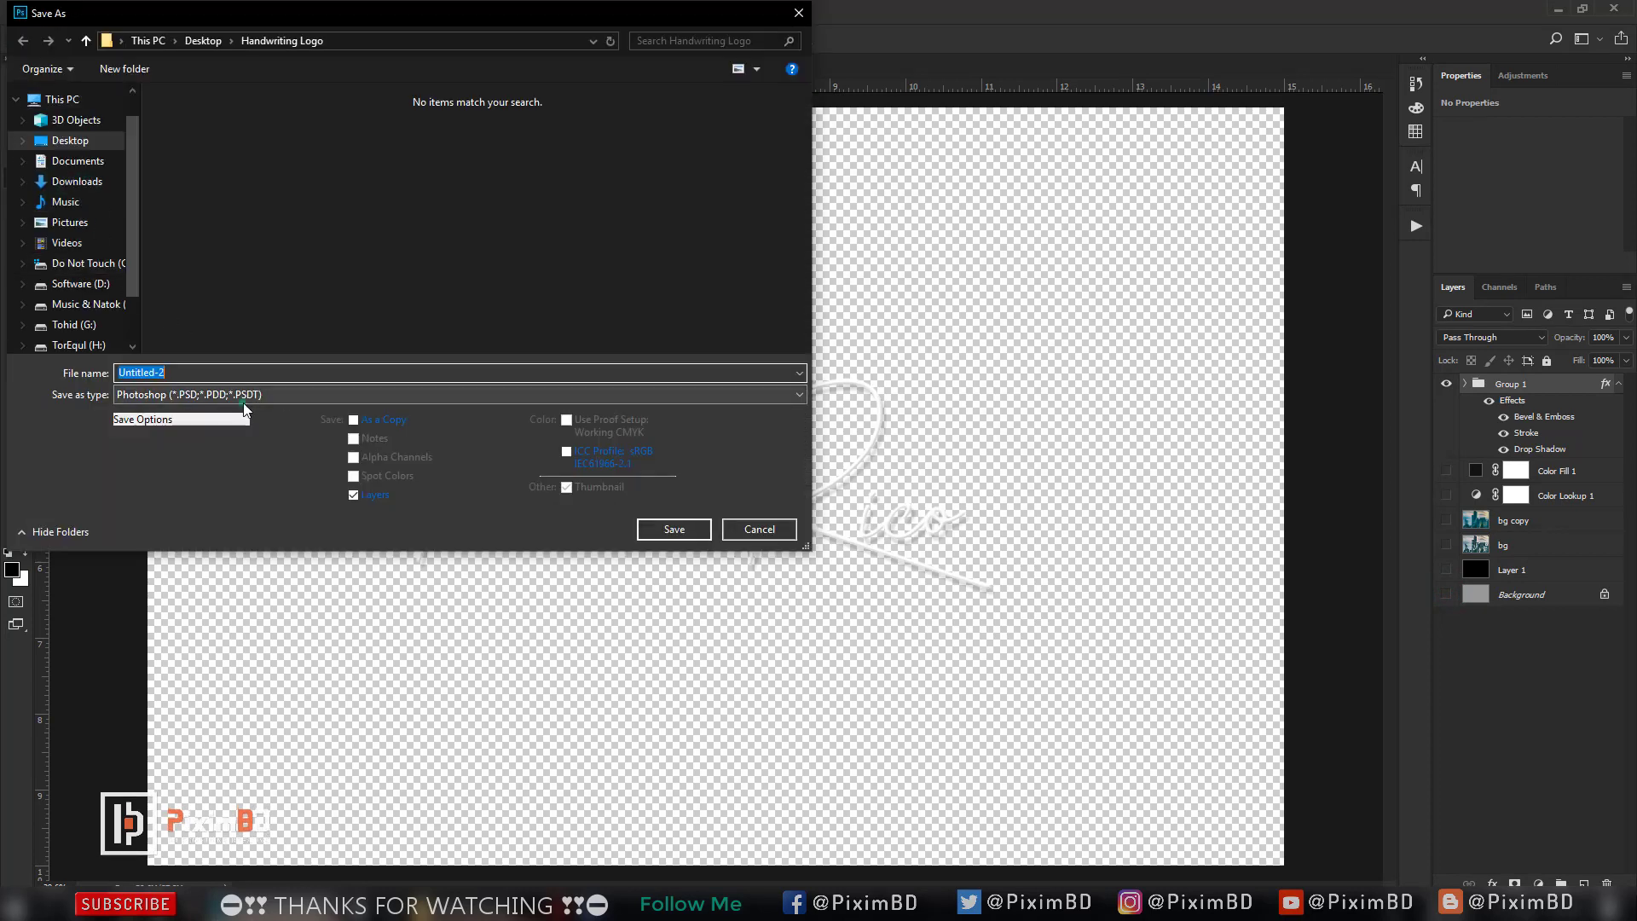
{"action": "left_click", "coordinate": [243, 397]}
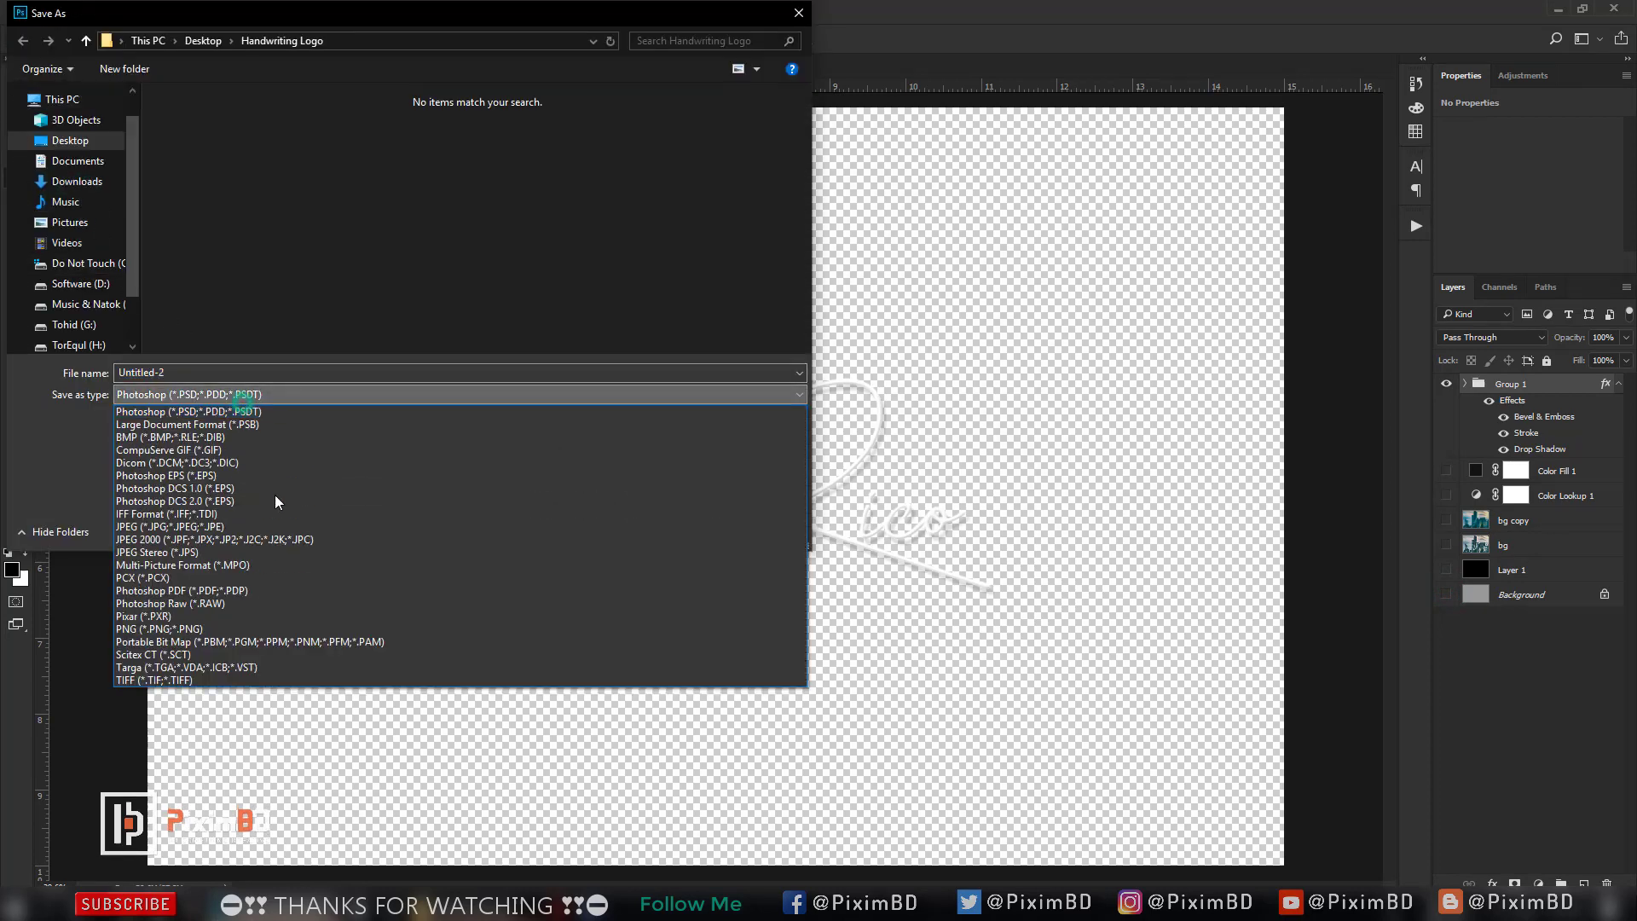
{"action": "left_click", "coordinate": [133, 631]}
{"action": "left_click", "coordinate": [223, 631]}
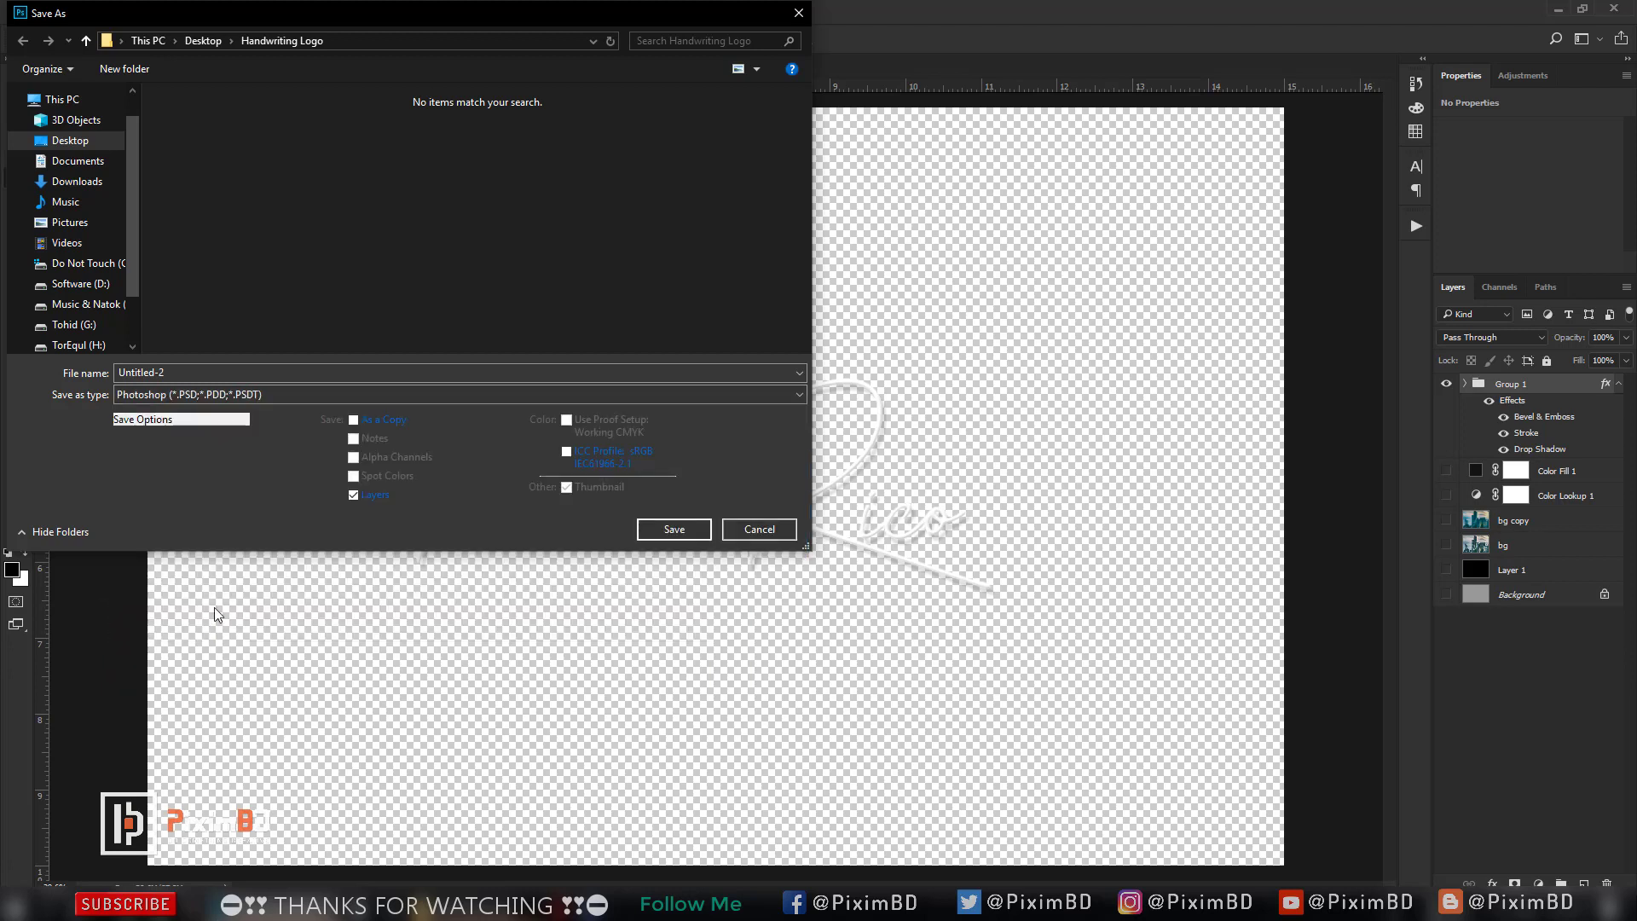
{"action": "left_click", "coordinate": [248, 404]}
{"action": "left_click", "coordinate": [206, 622]}
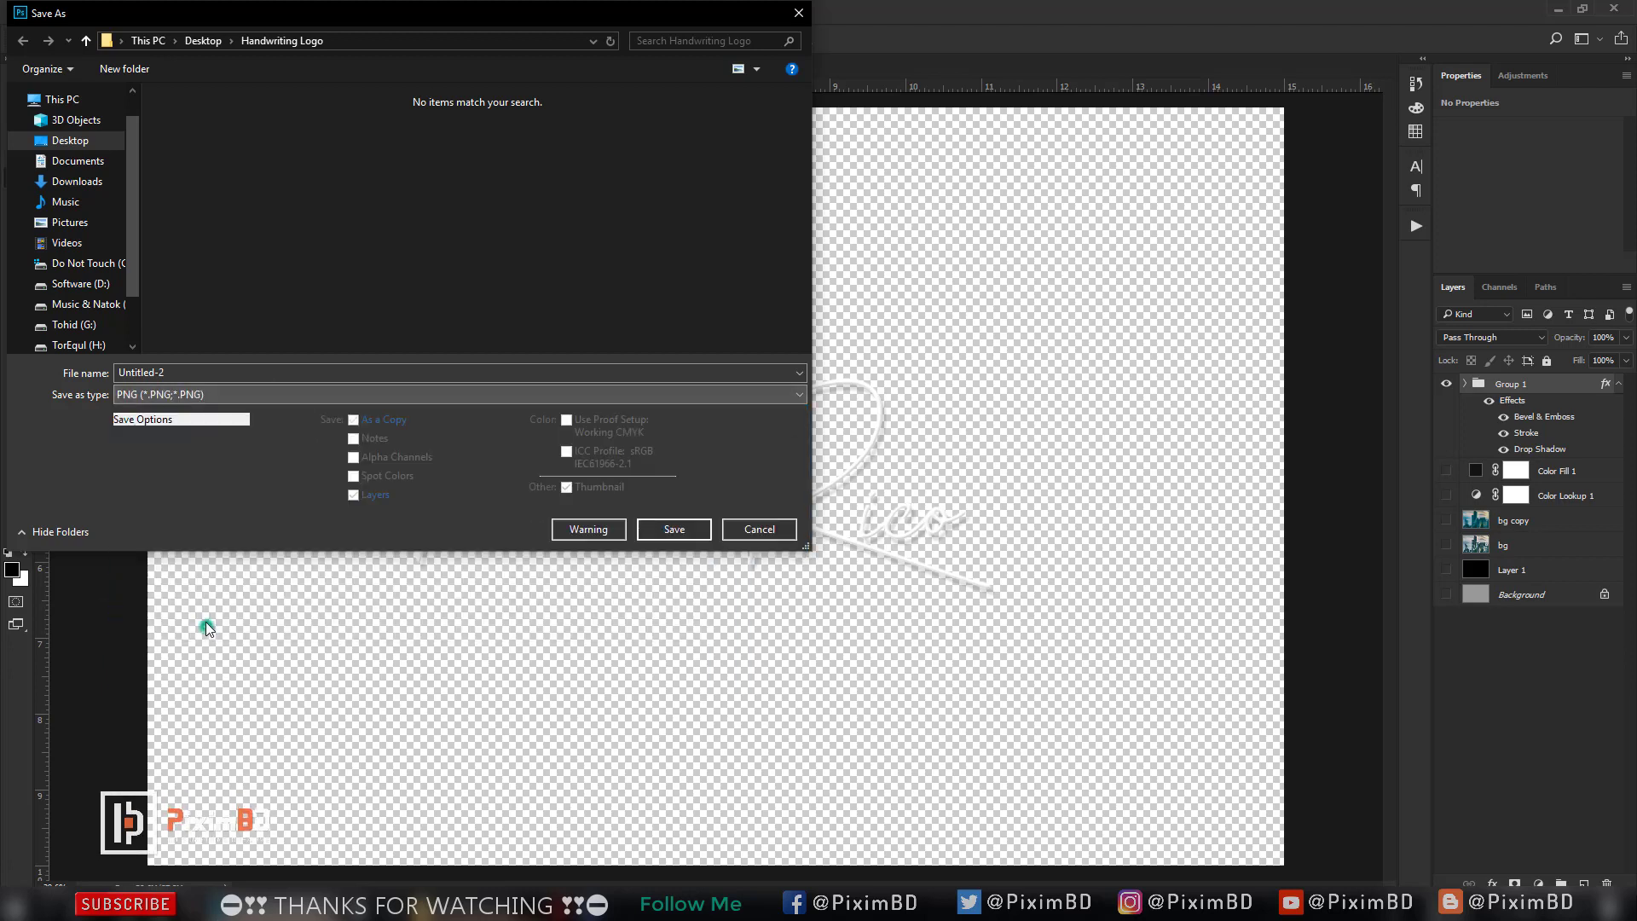
{"action": "left_click", "coordinate": [200, 375]}
{"action": "type", "text": "logo"}
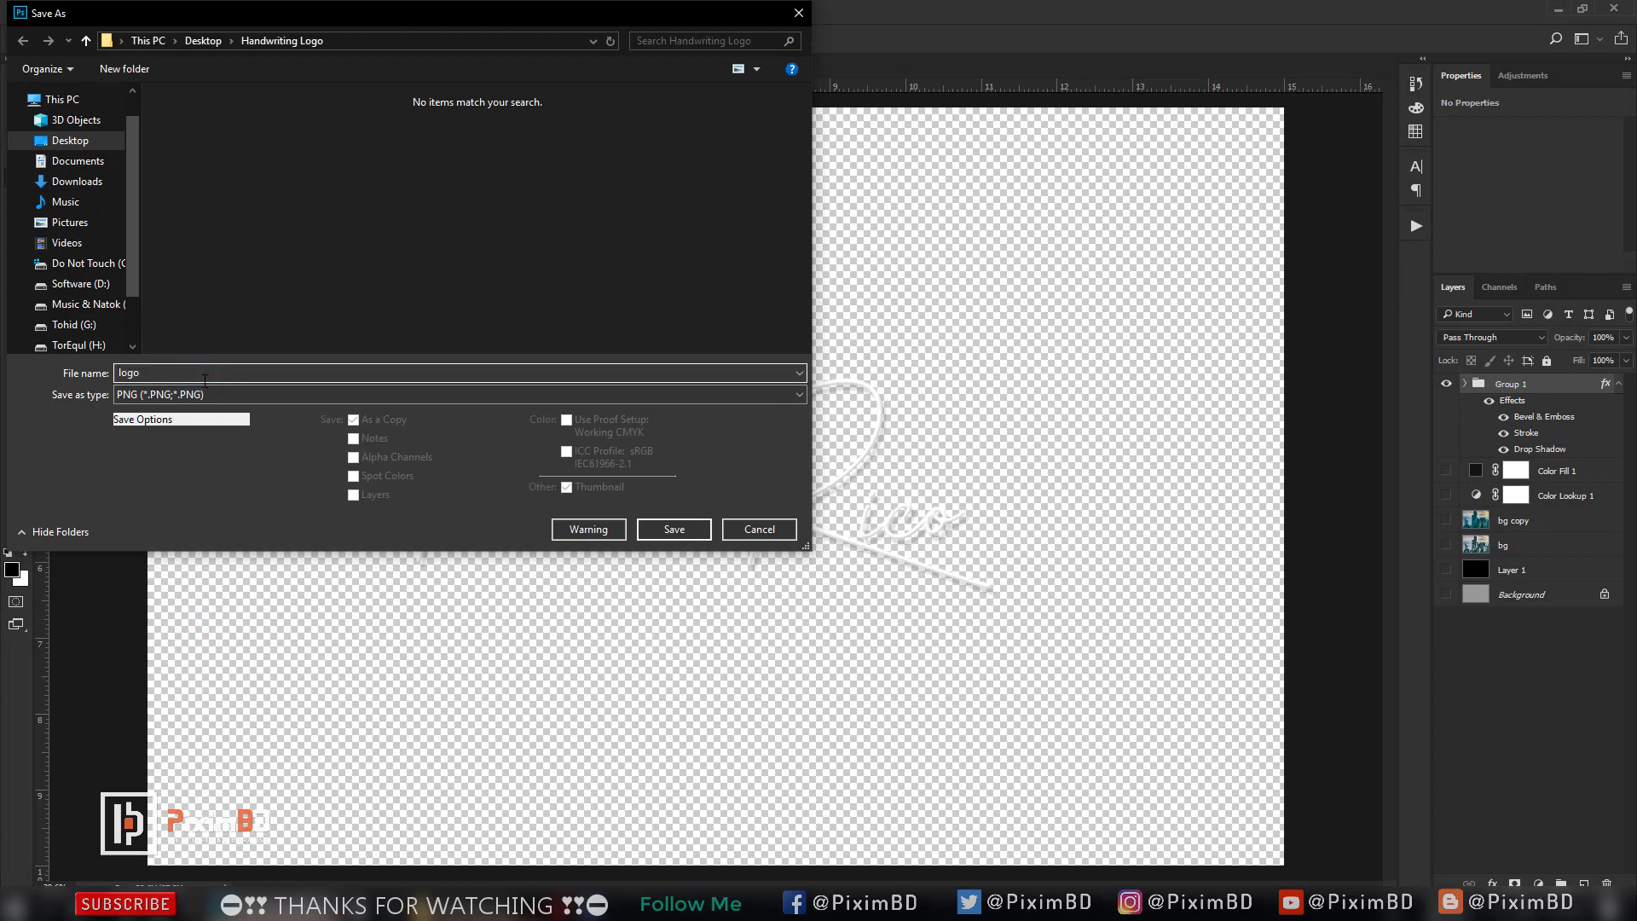
{"action": "left_click", "coordinate": [687, 524]}
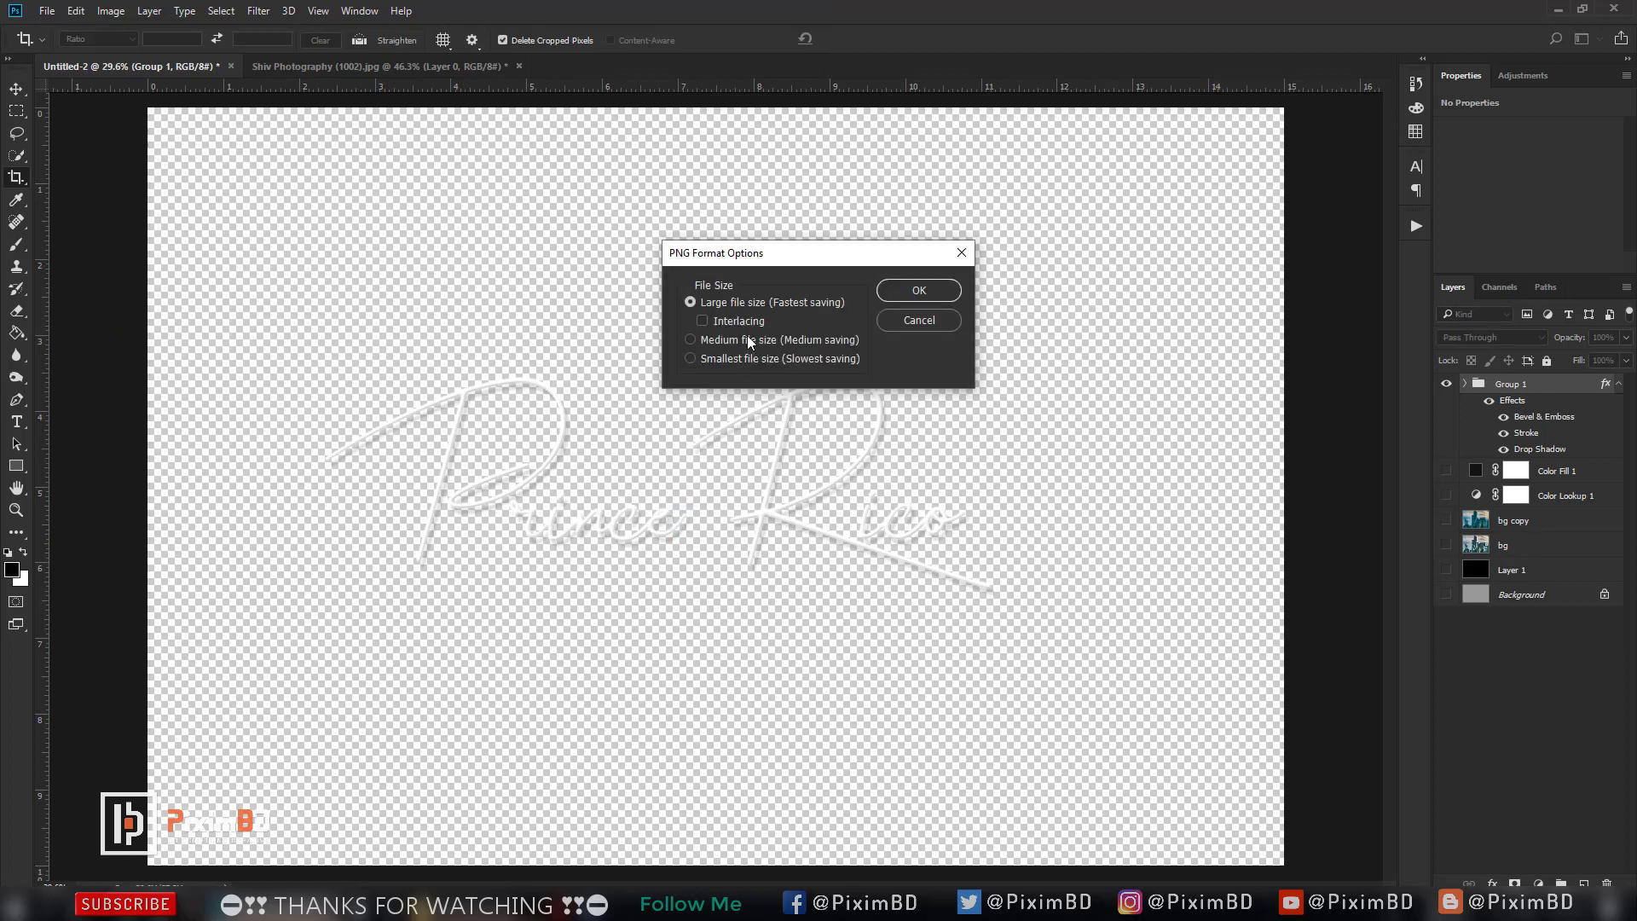
{"action": "left_click", "coordinate": [917, 290]}
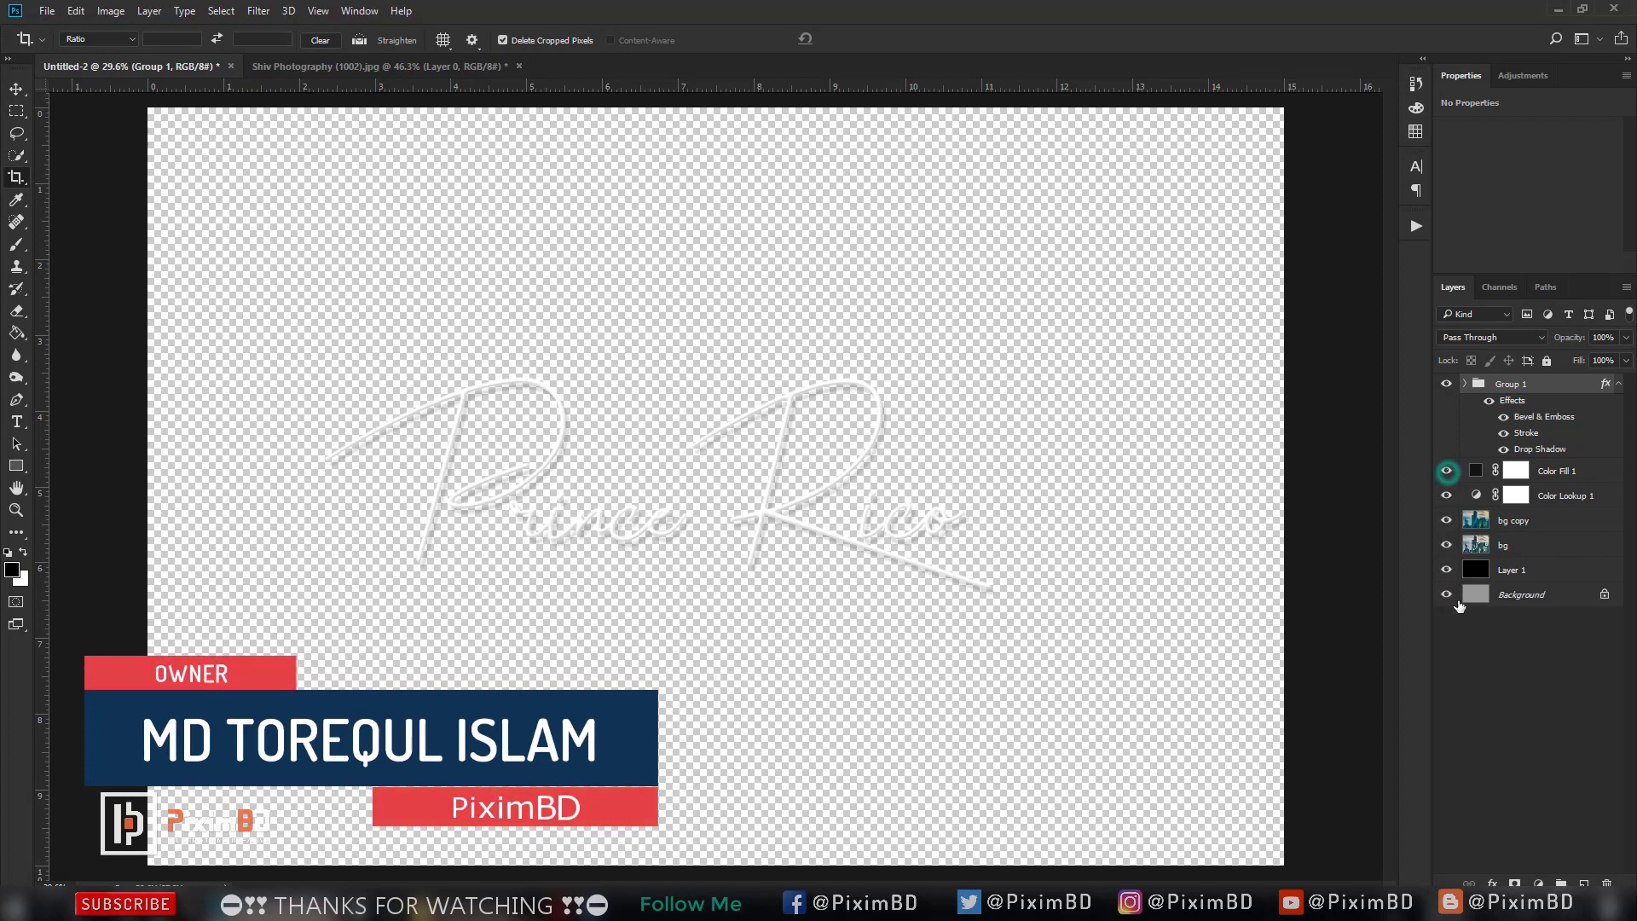
Toggle layer visibility to preview the signature, fill, lookup and photo layers separately.
{"action": "left_click", "coordinate": [1448, 475], "text": "alt"}
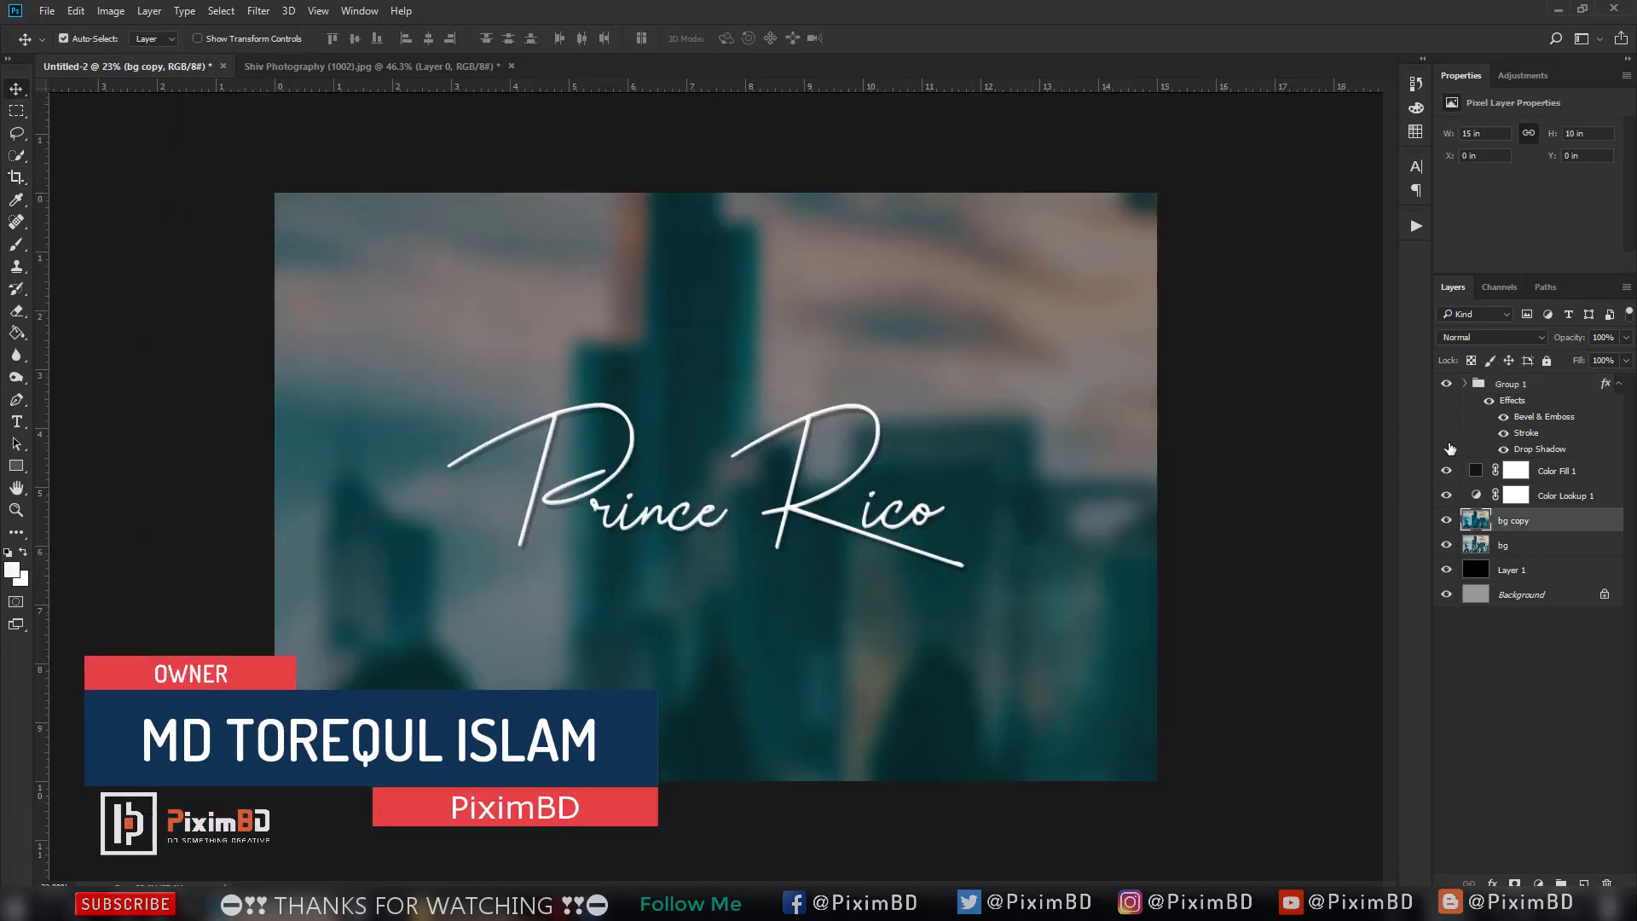
{"action": "left_click", "coordinate": [1447, 384]}
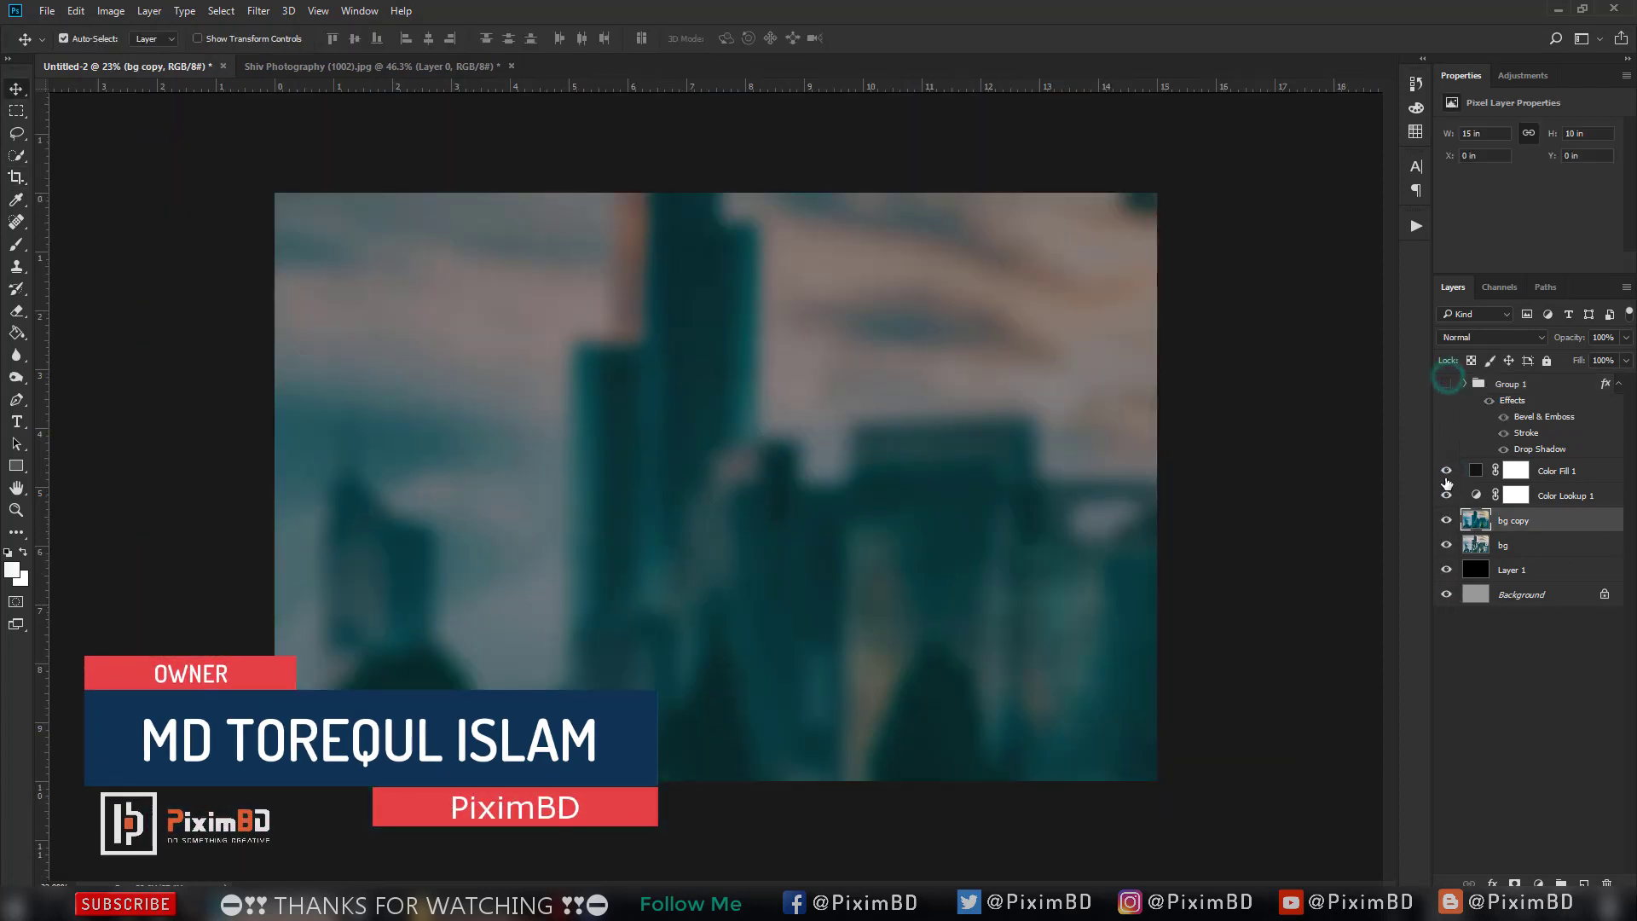
{"action": "left_click_drag", "start_coordinate": [1447, 474], "coordinate": [1447, 522]}
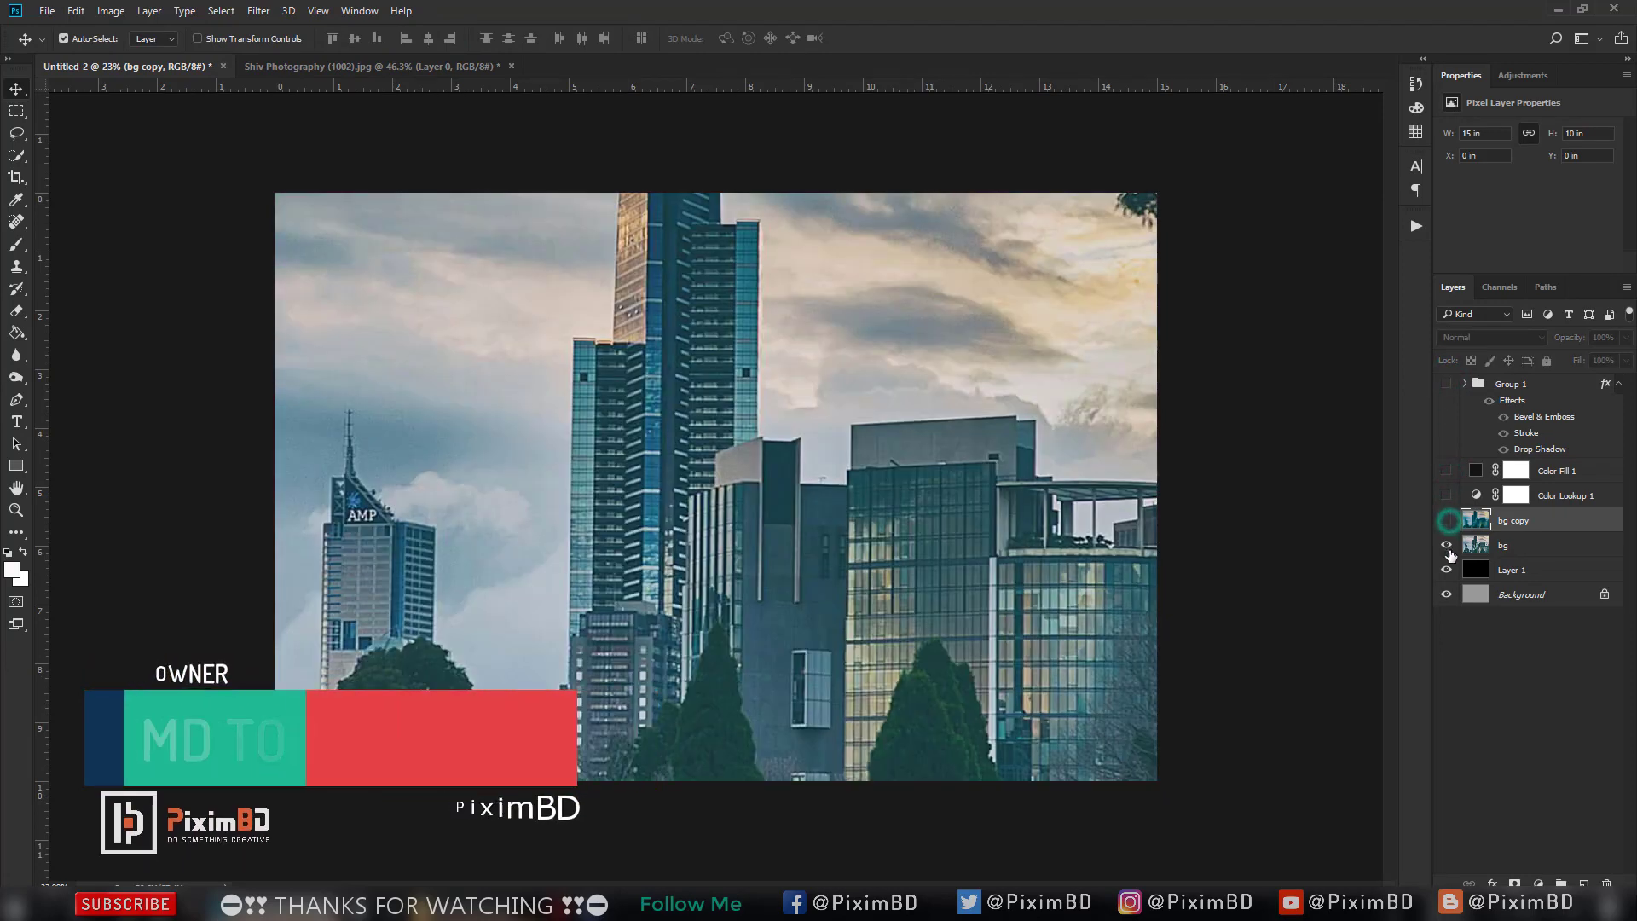
{"action": "left_click", "coordinate": [1447, 545]}
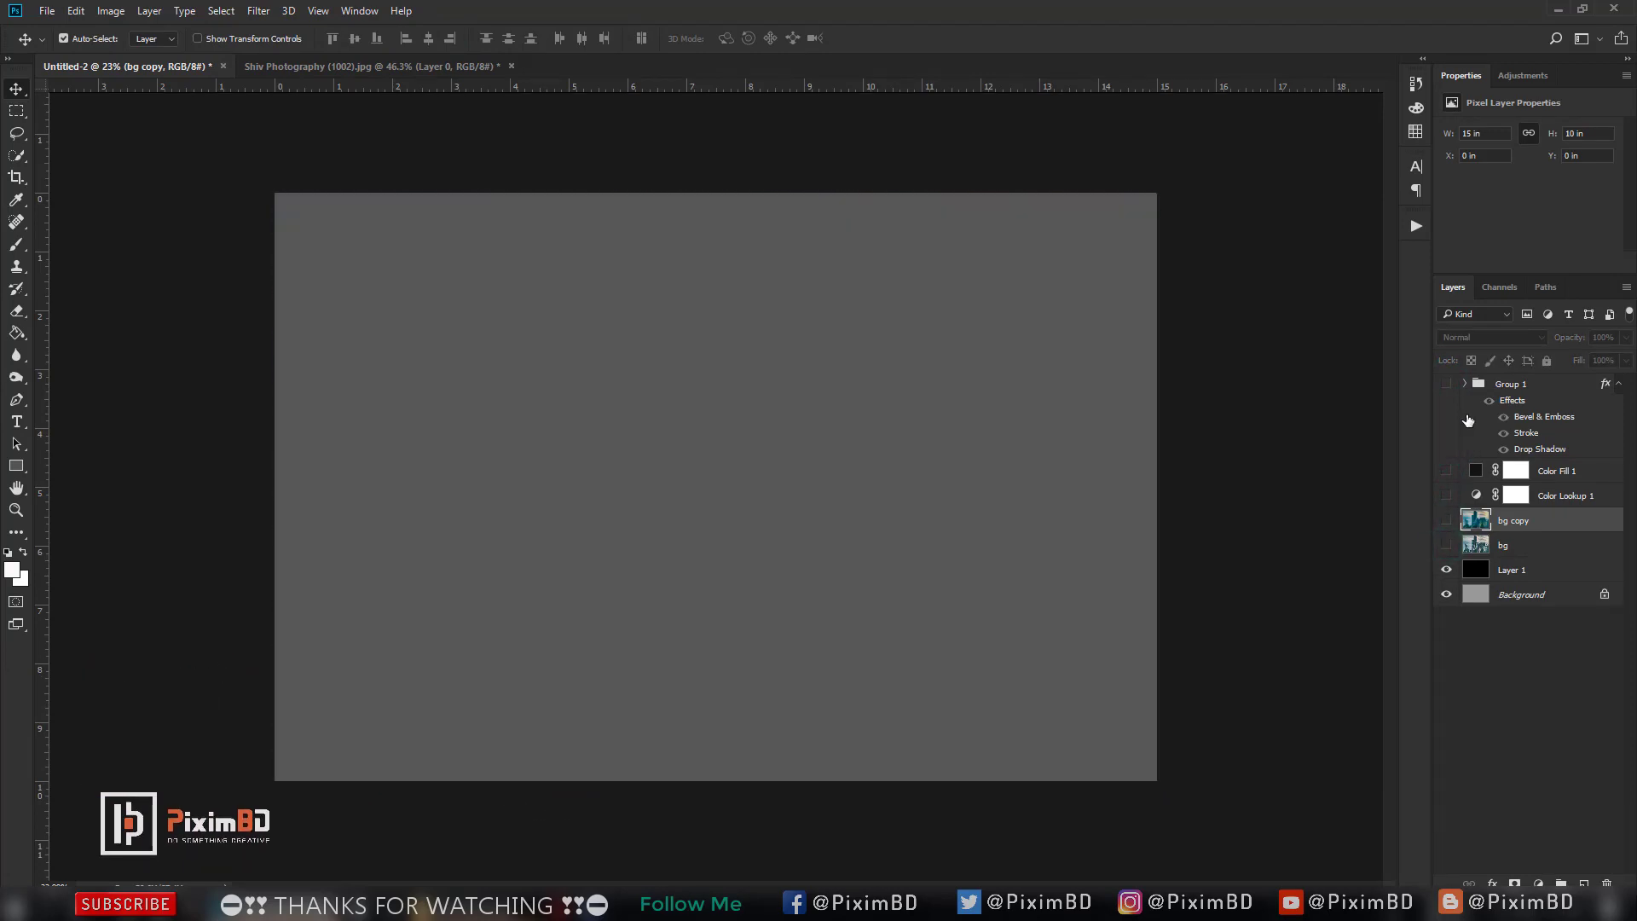
{"action": "left_click", "coordinate": [1467, 384]}
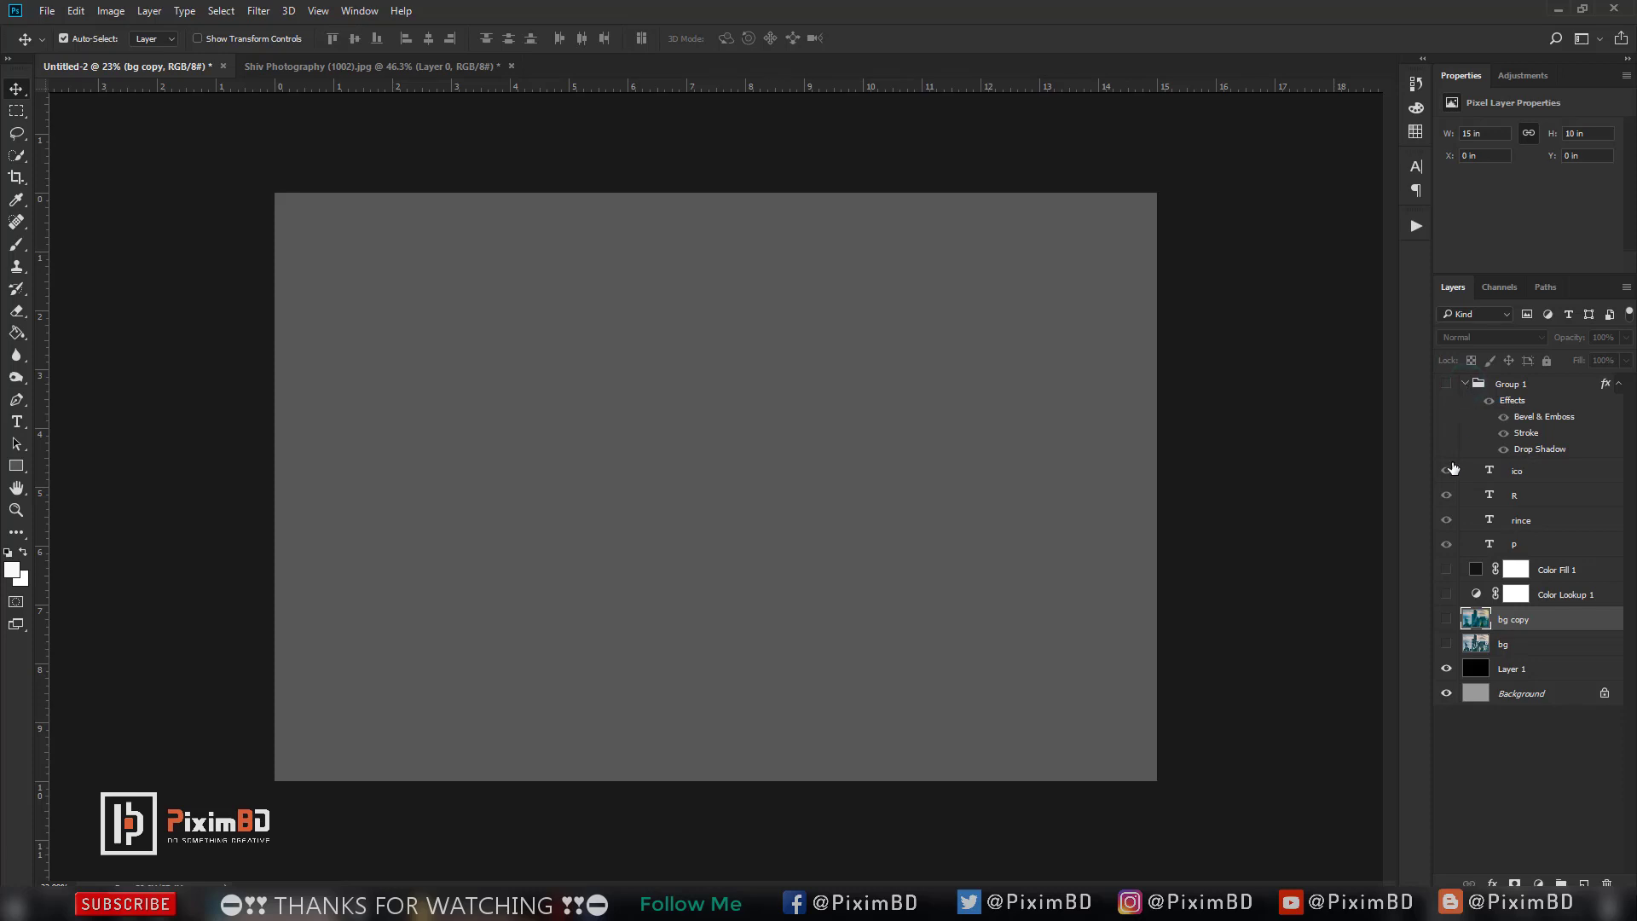
{"action": "left_click", "coordinate": [1447, 385]}
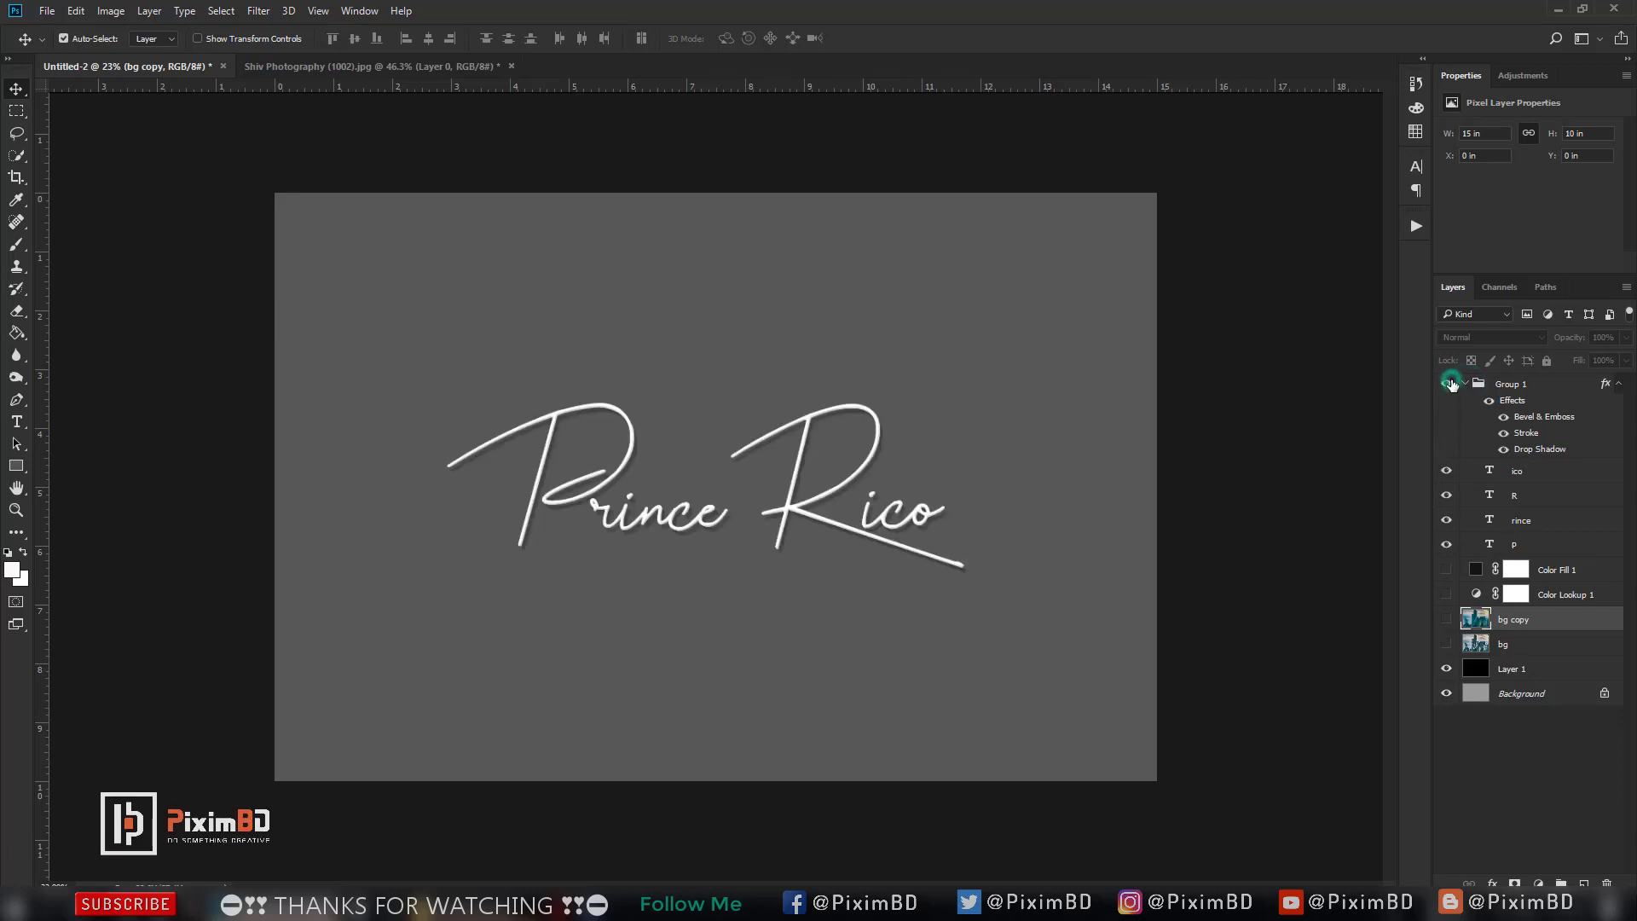
{"action": "left_click", "coordinate": [1448, 520]}
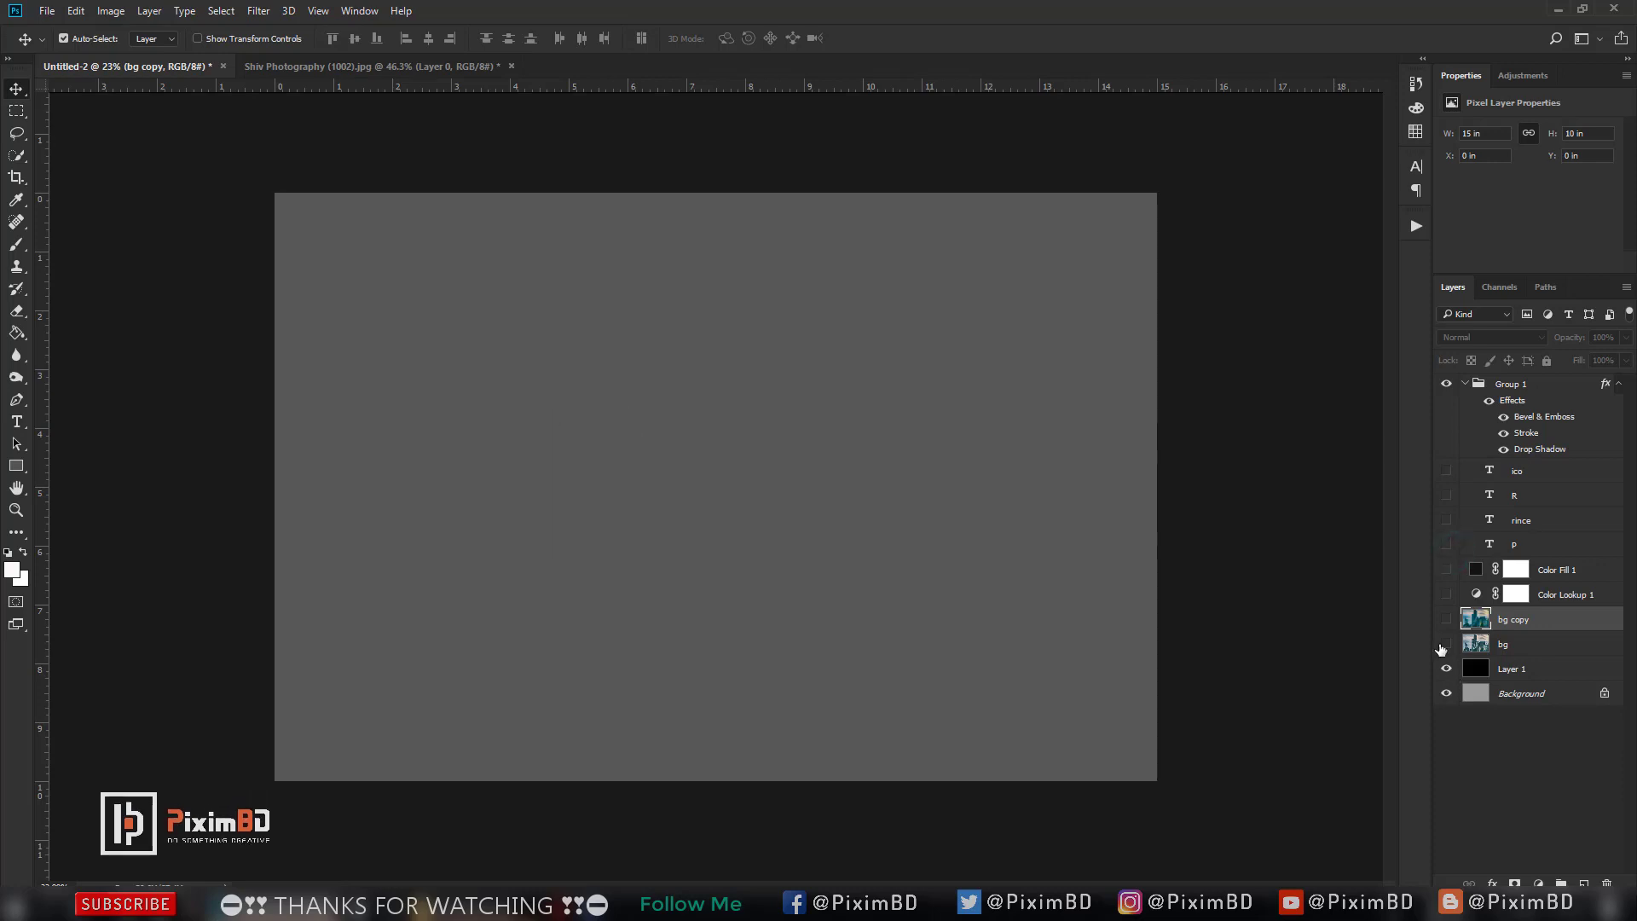
Turn every layer back on, collapse Group 1, and minimize Photoshop.
{"action": "left_click", "coordinate": [1446, 643]}
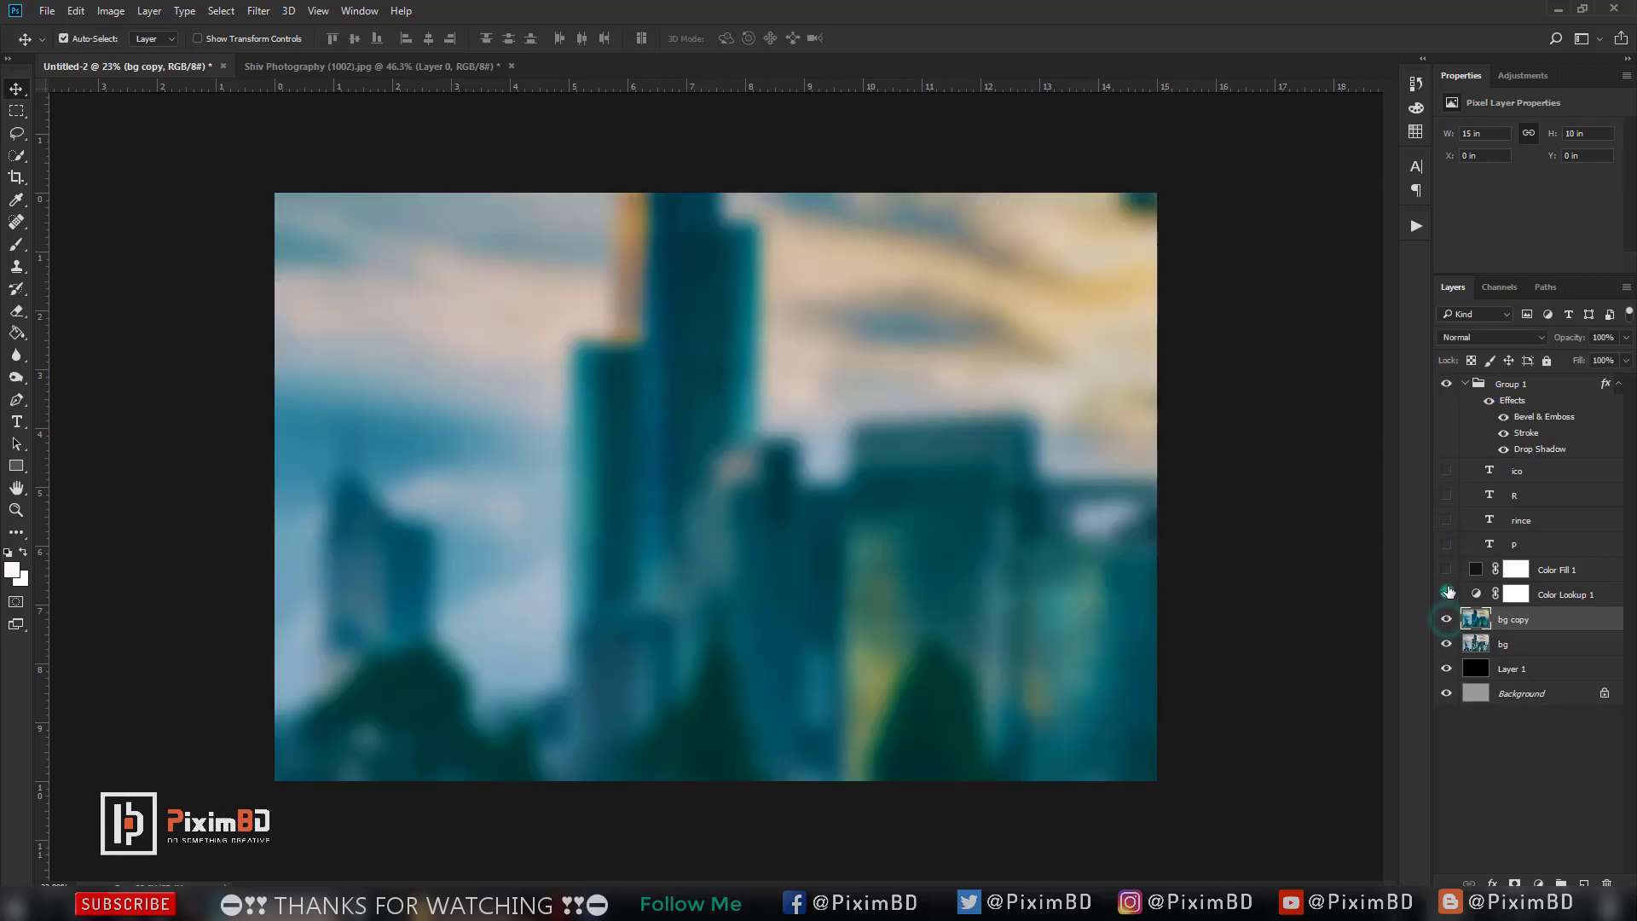
{"action": "left_click", "coordinate": [1446, 594]}
{"action": "left_click", "coordinate": [1447, 544]}
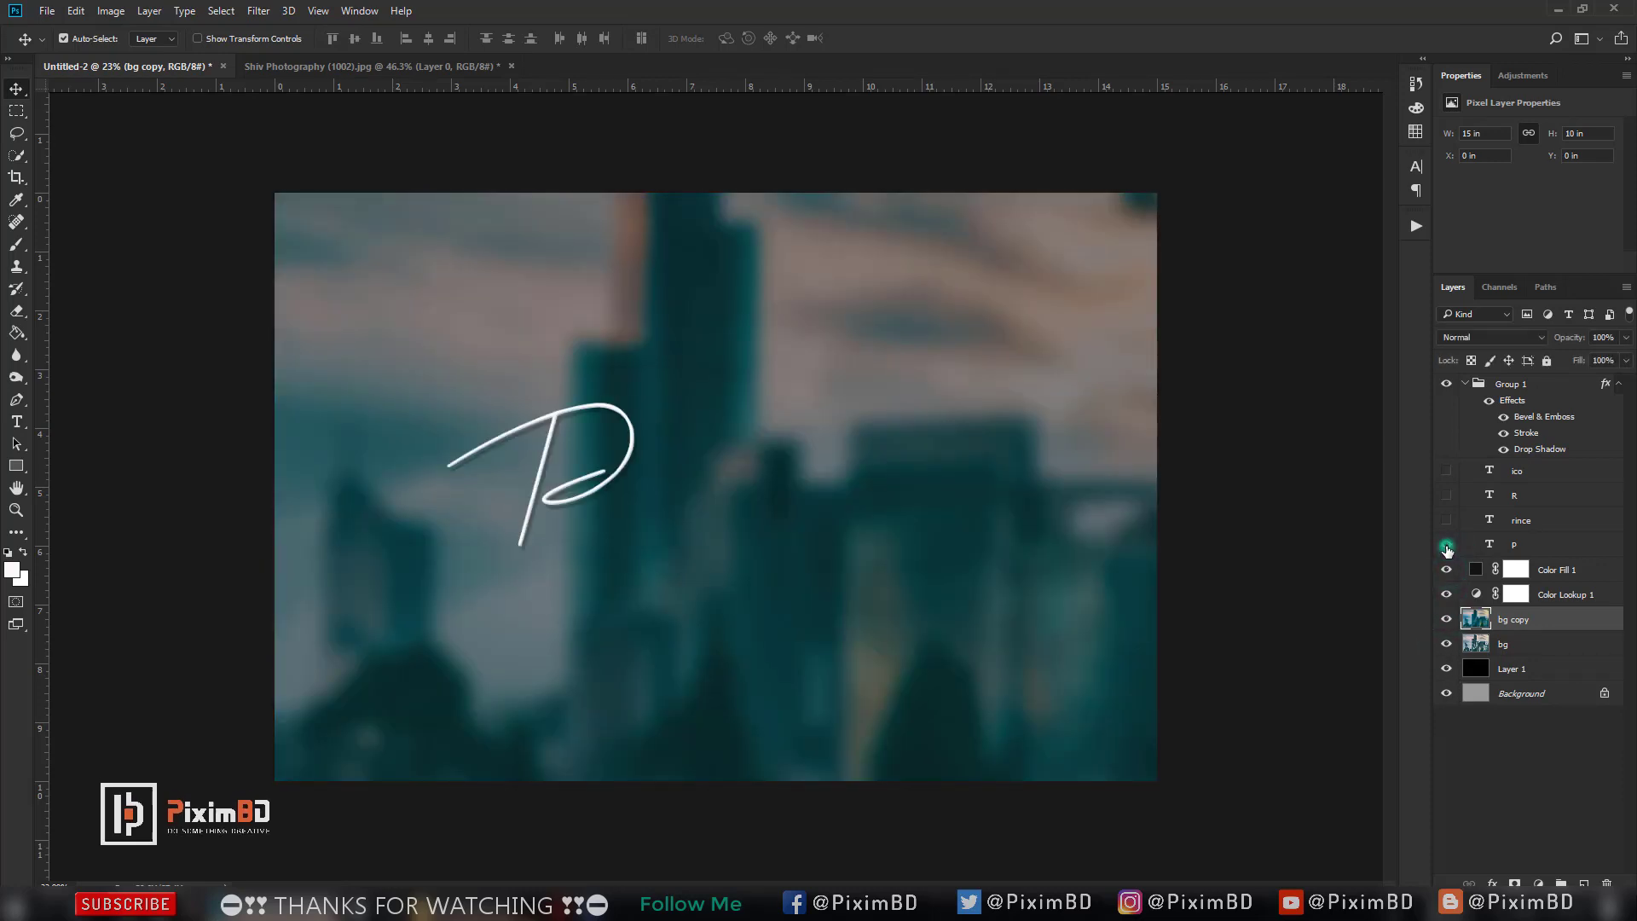
{"action": "left_click", "coordinate": [1447, 520]}
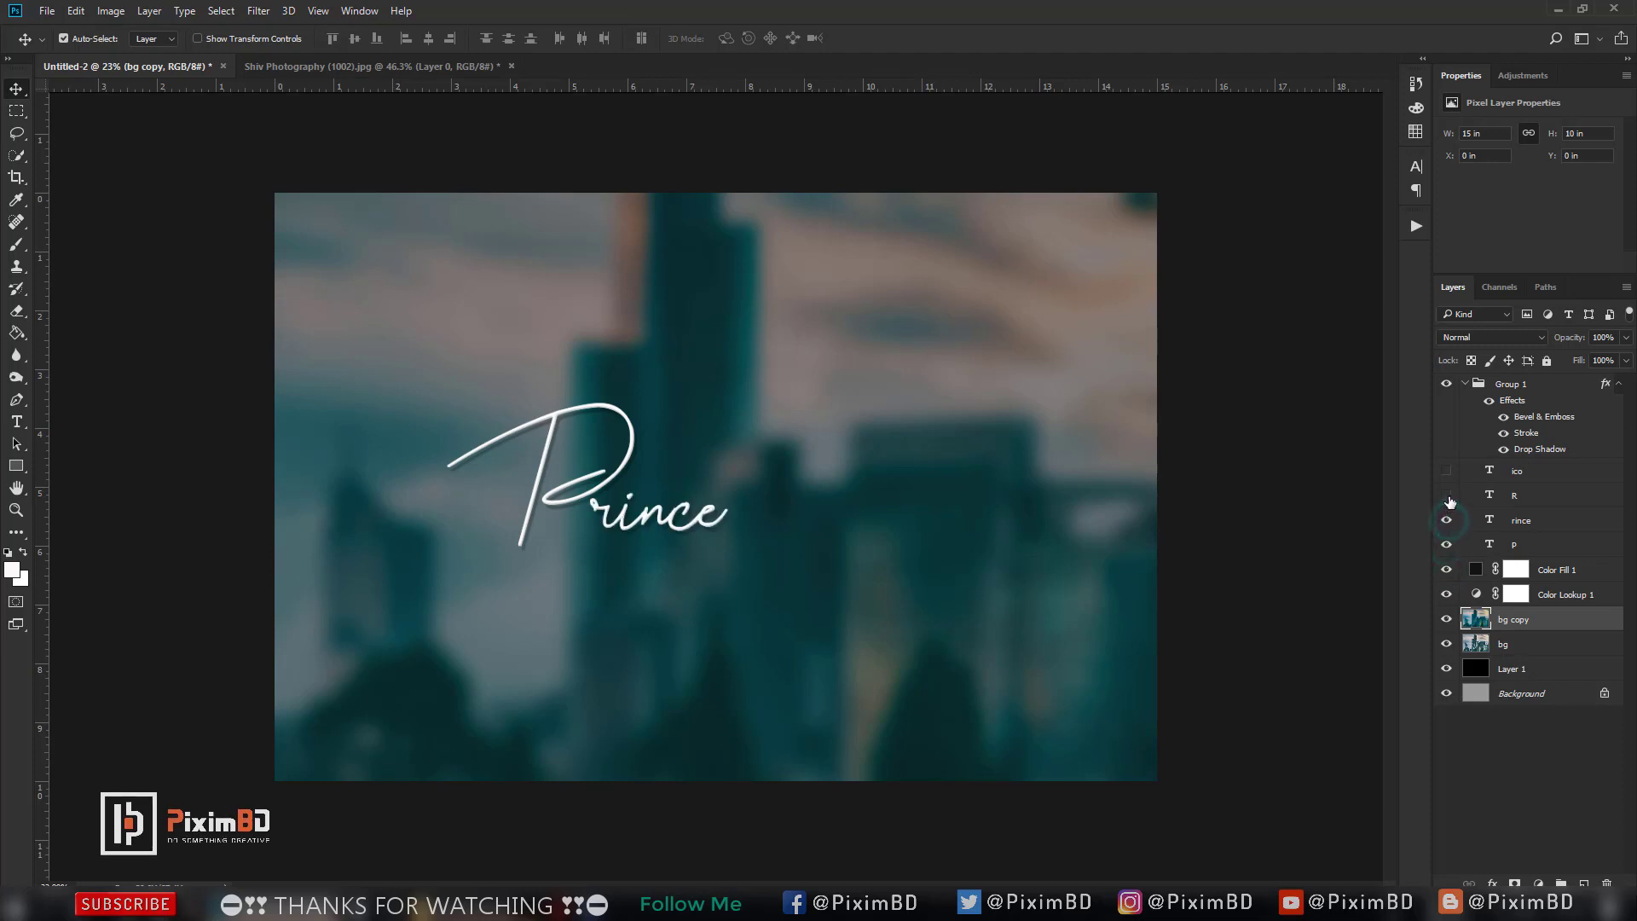
{"action": "left_click", "coordinate": [1447, 495]}
{"action": "left_click", "coordinate": [1447, 471]}
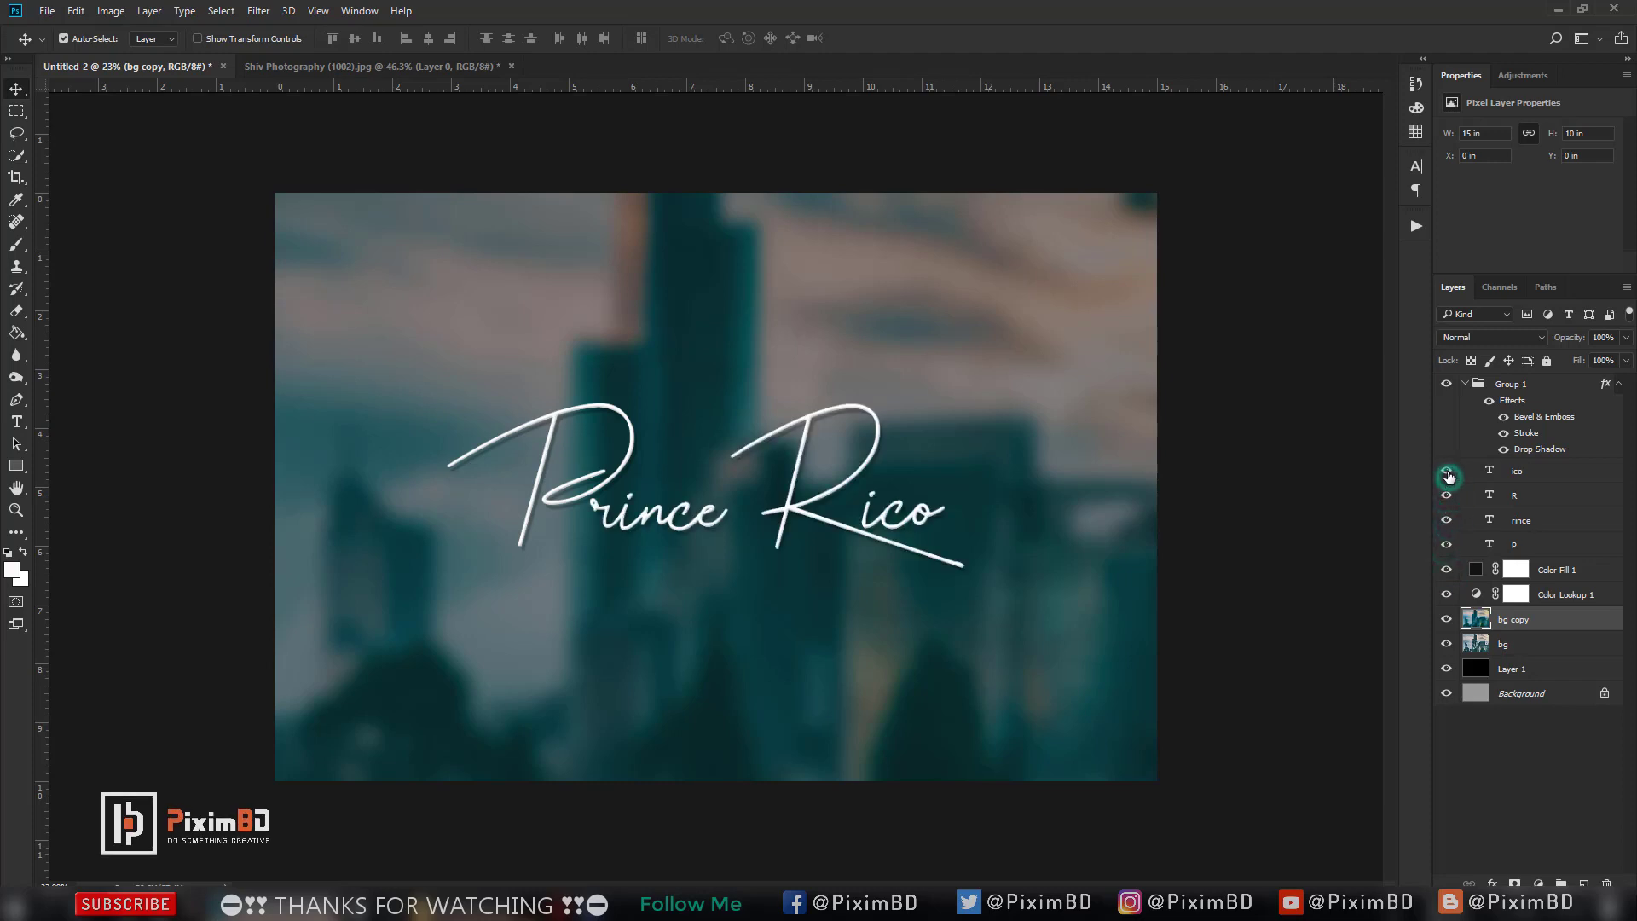
{"action": "left_click", "coordinate": [1448, 384]}
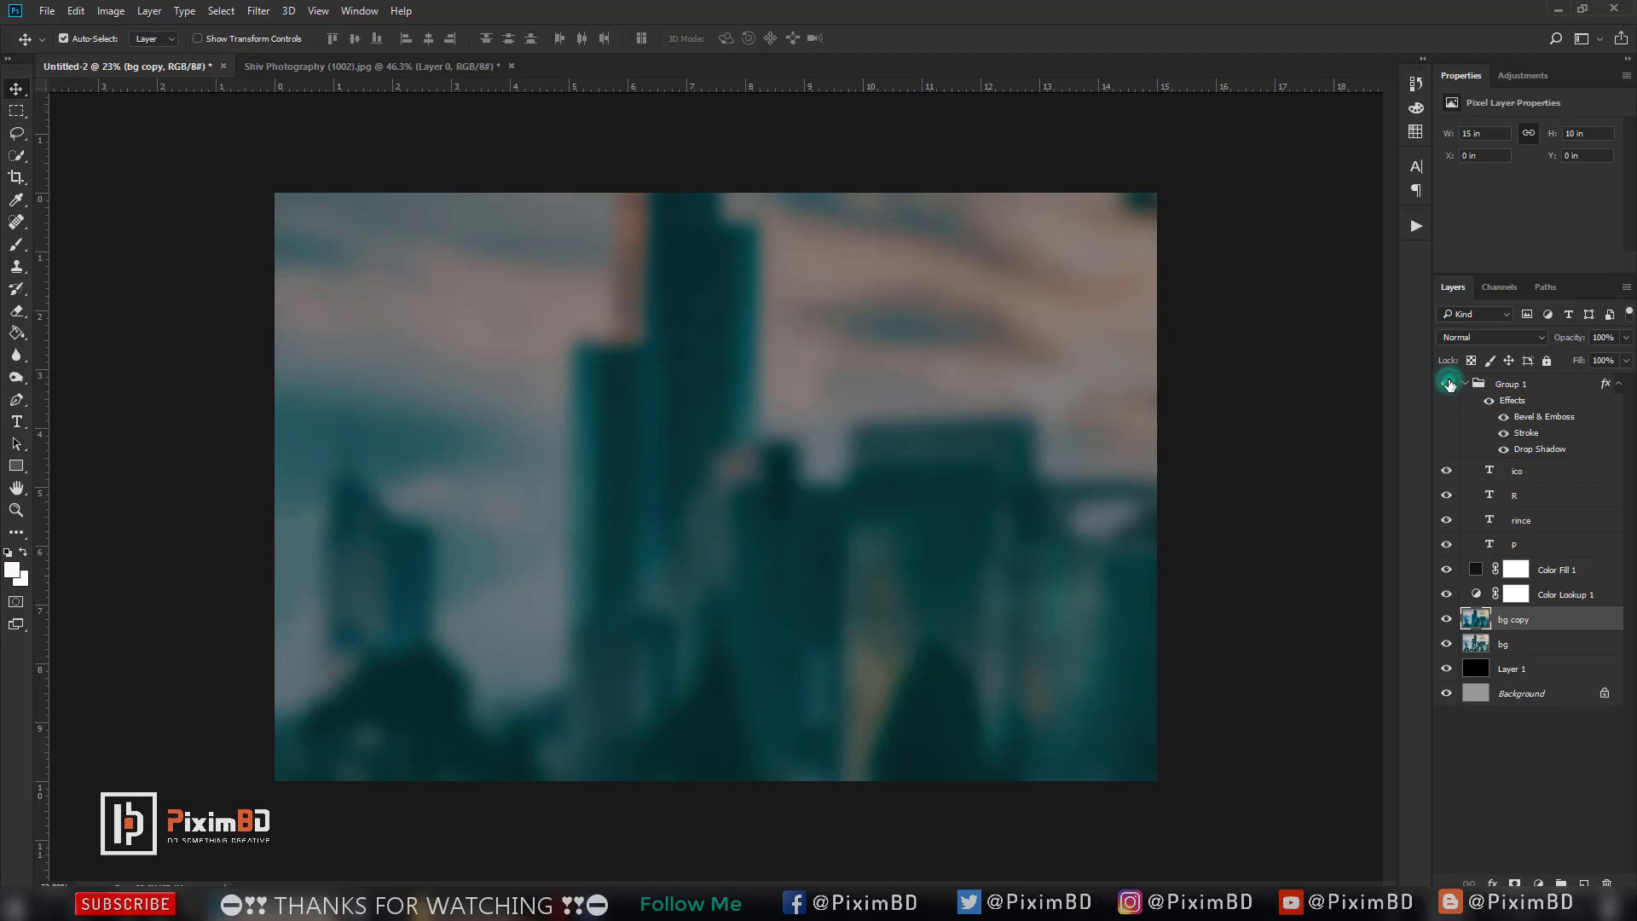
{"action": "left_click", "coordinate": [1469, 384]}
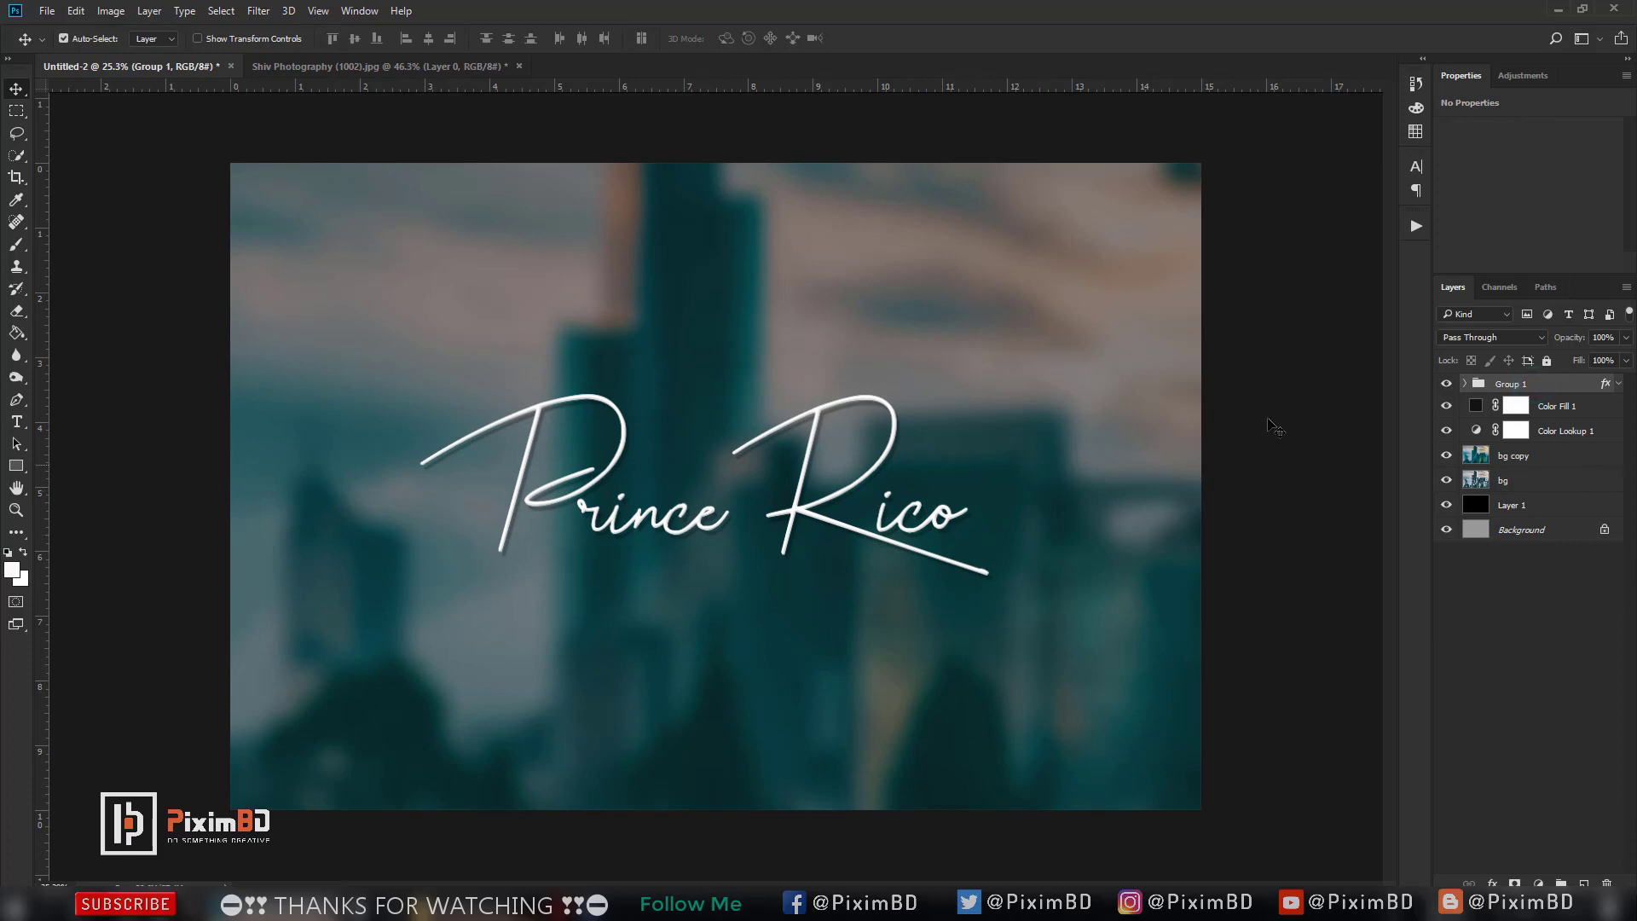
{"action": "left_click", "coordinate": [1560, 8]}
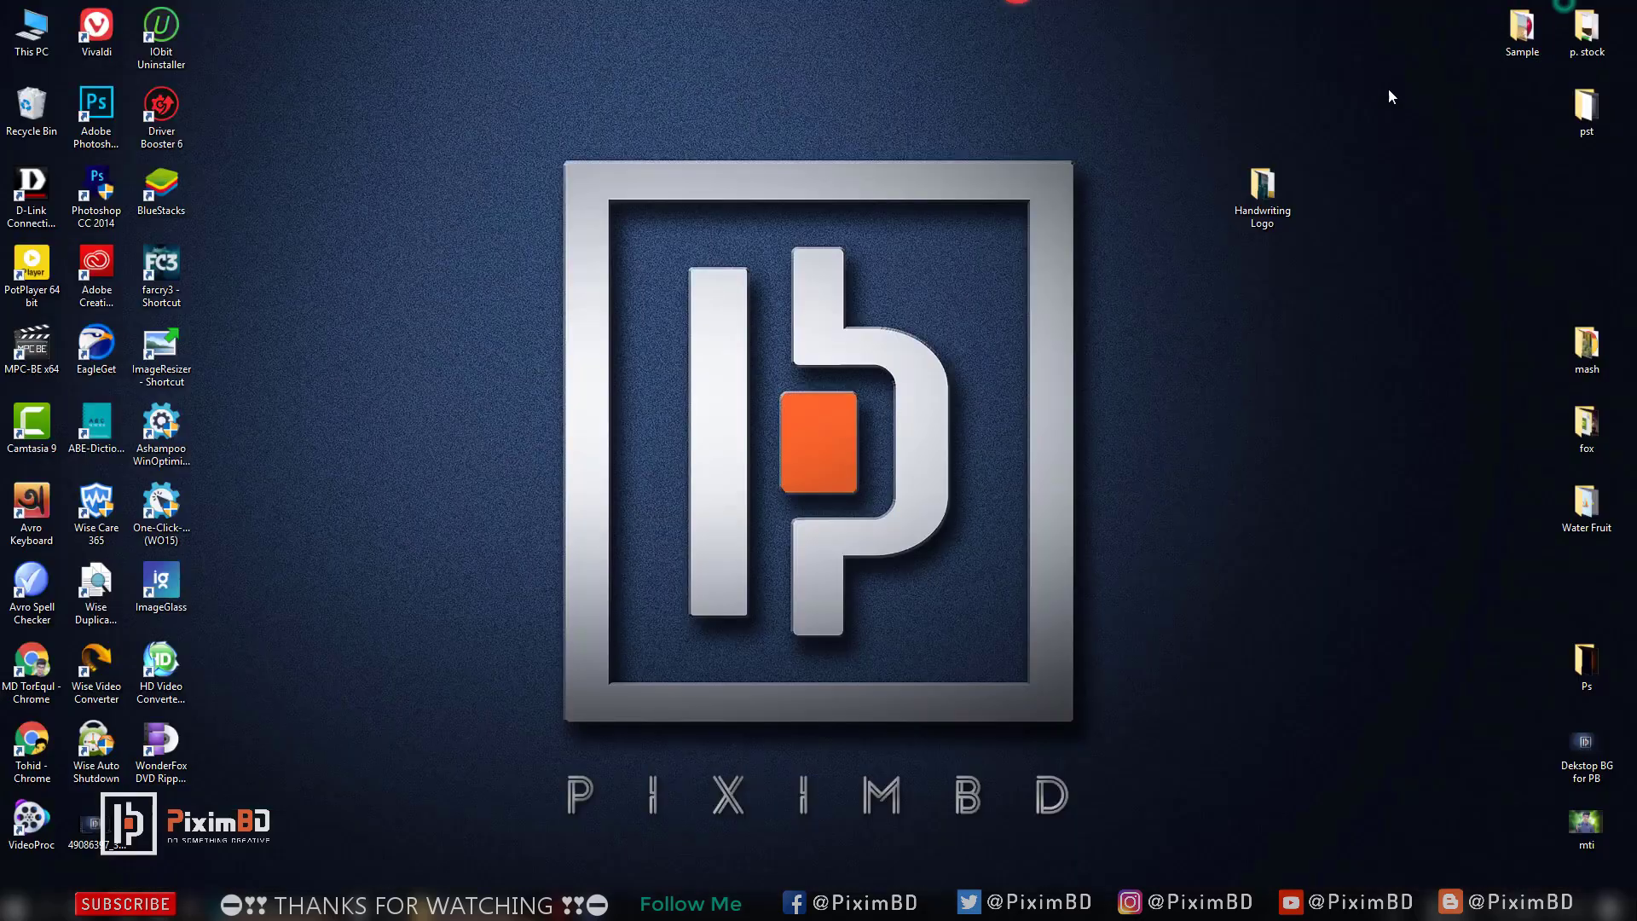
{"action": "right_click", "coordinate": [908, 109]}
{"action": "left_click", "coordinate": [956, 158]}
{"action": "right_click", "coordinate": [942, 118]}
{"action": "left_click", "coordinate": [996, 156]}
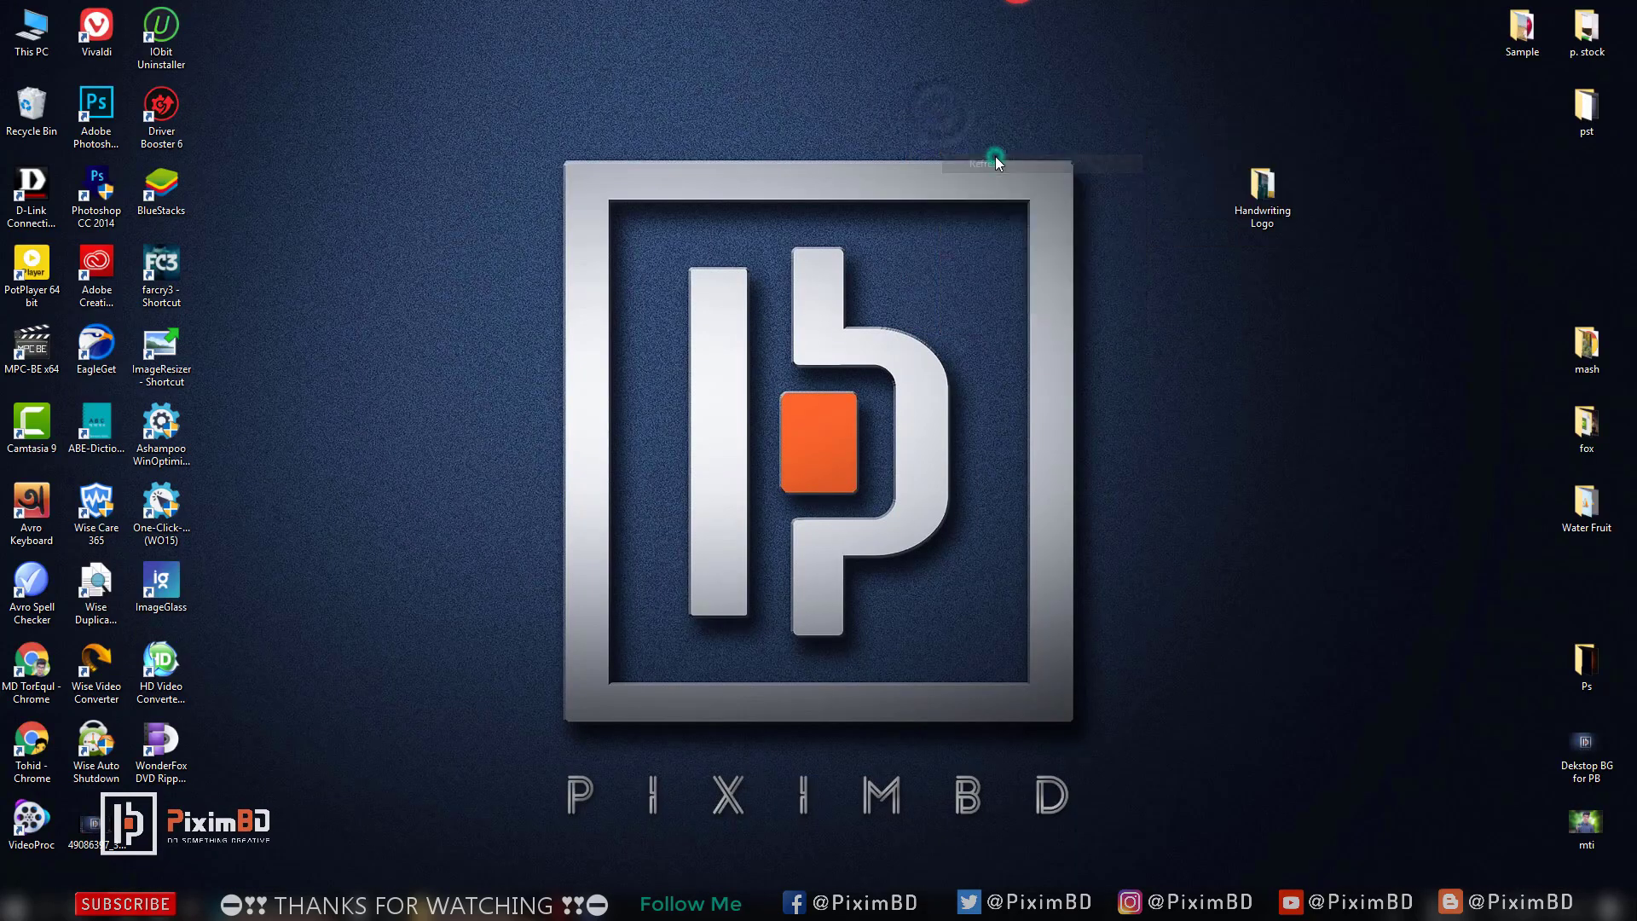